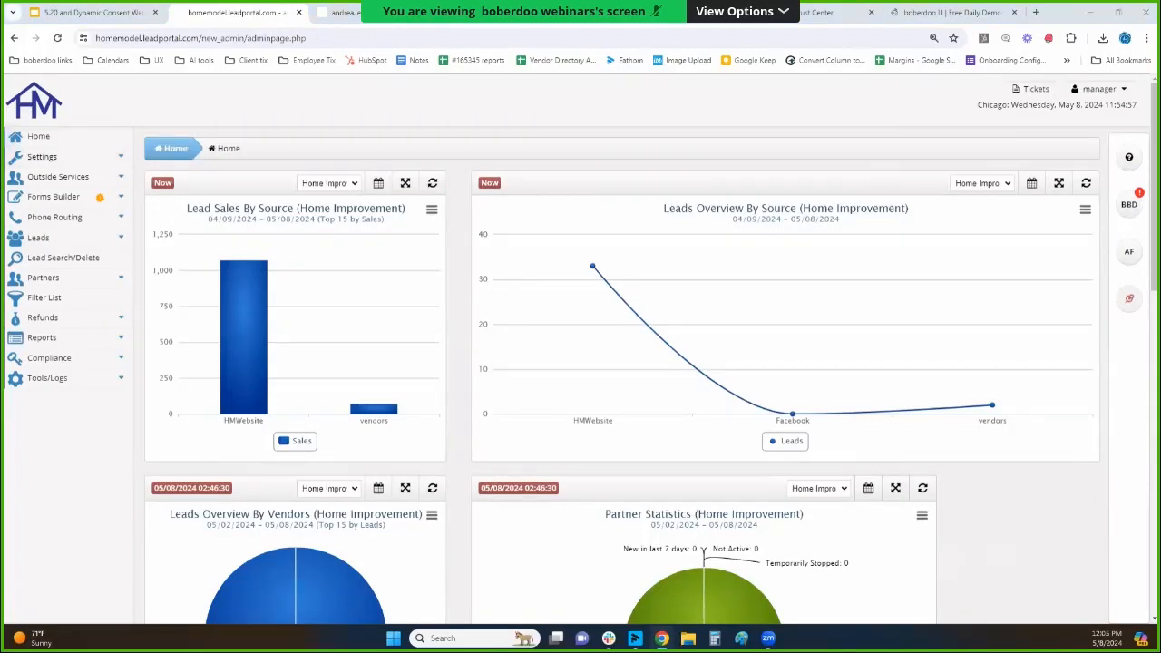
Switch to the portal showing Manage Services and examine the integration rules of the CA -50% bid modifier, including what it modifies and its adjustment.
click(334, 13)
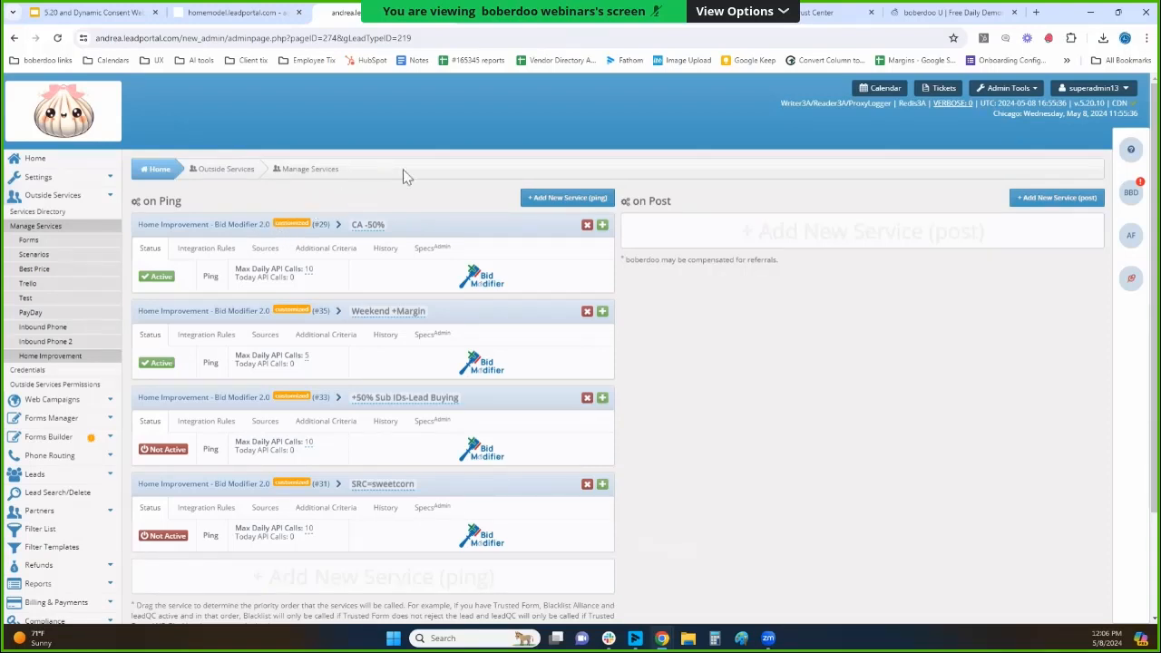
scroll(396, 168, down, 1)
scroll(396, 168, down, 2)
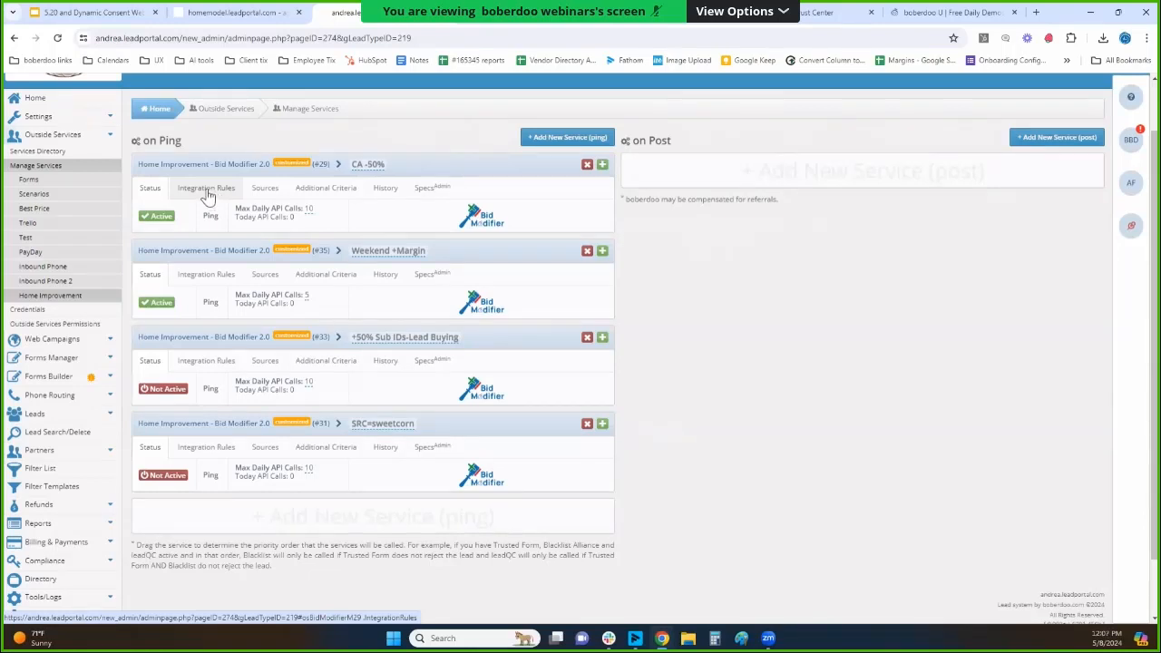
click(206, 190)
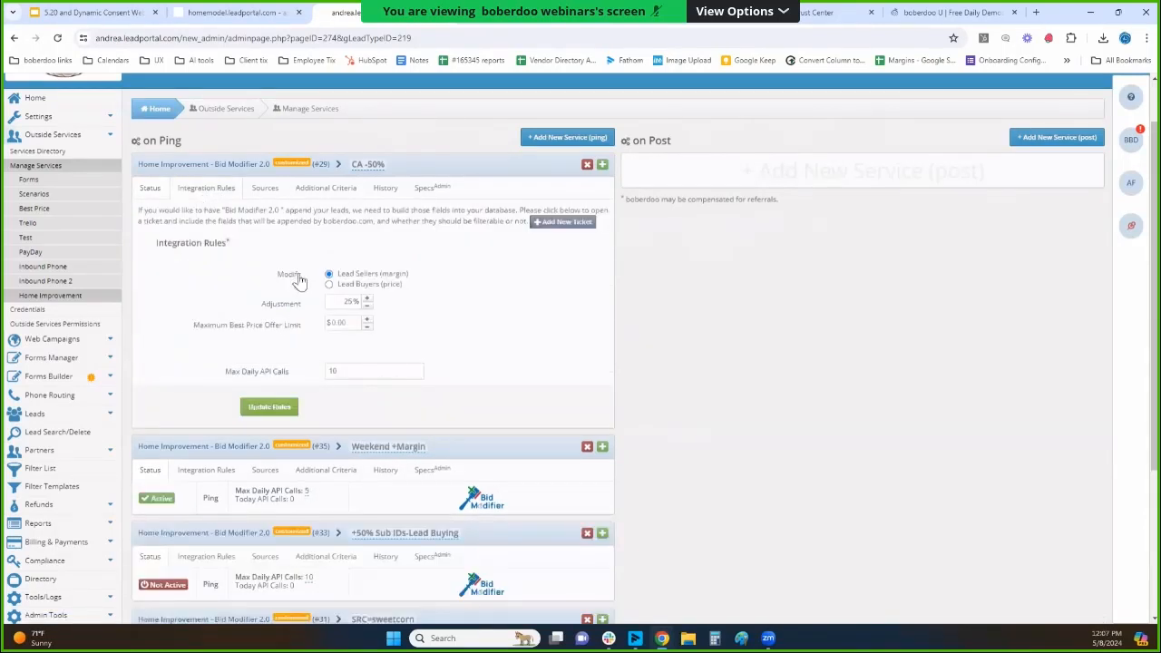
drag(410, 275, 340, 288)
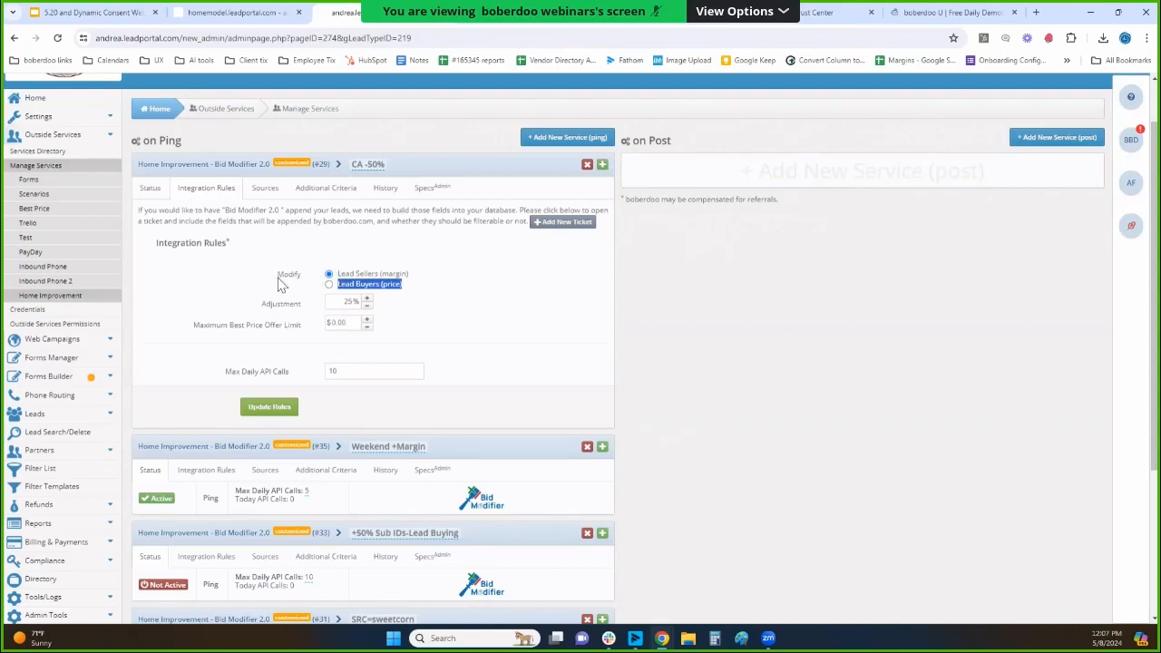
drag(259, 303, 291, 313)
click(290, 313)
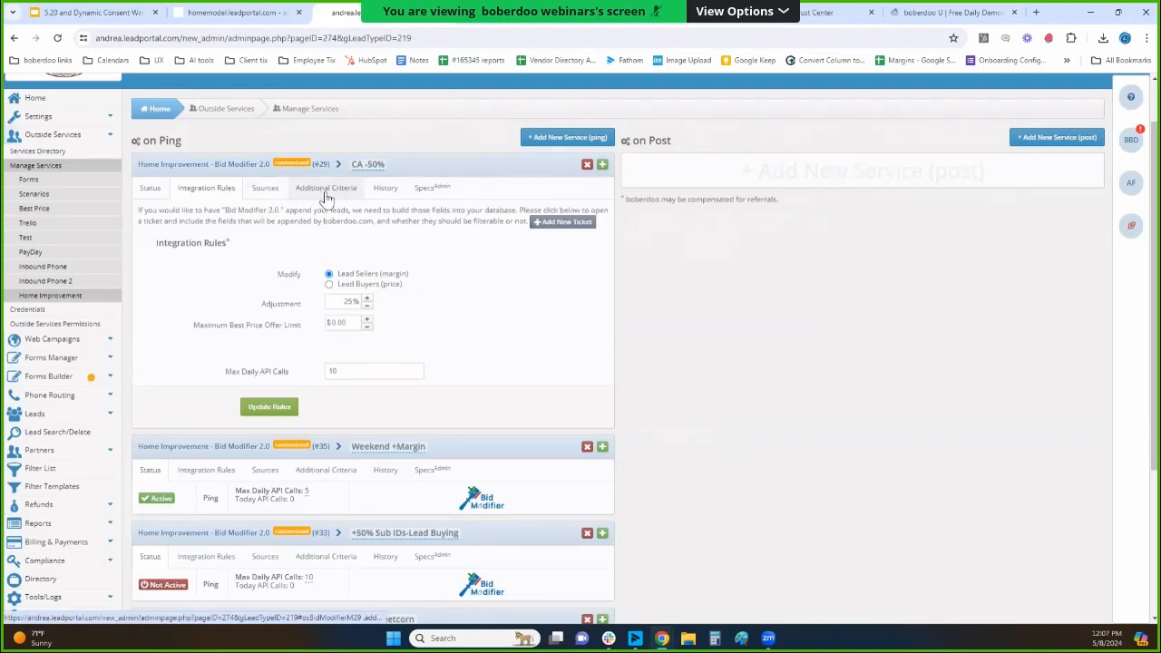
Examine the CA -50% modifier's selected sources and Sub ID criteria, and recheck its adjustment percentage.
click(265, 189)
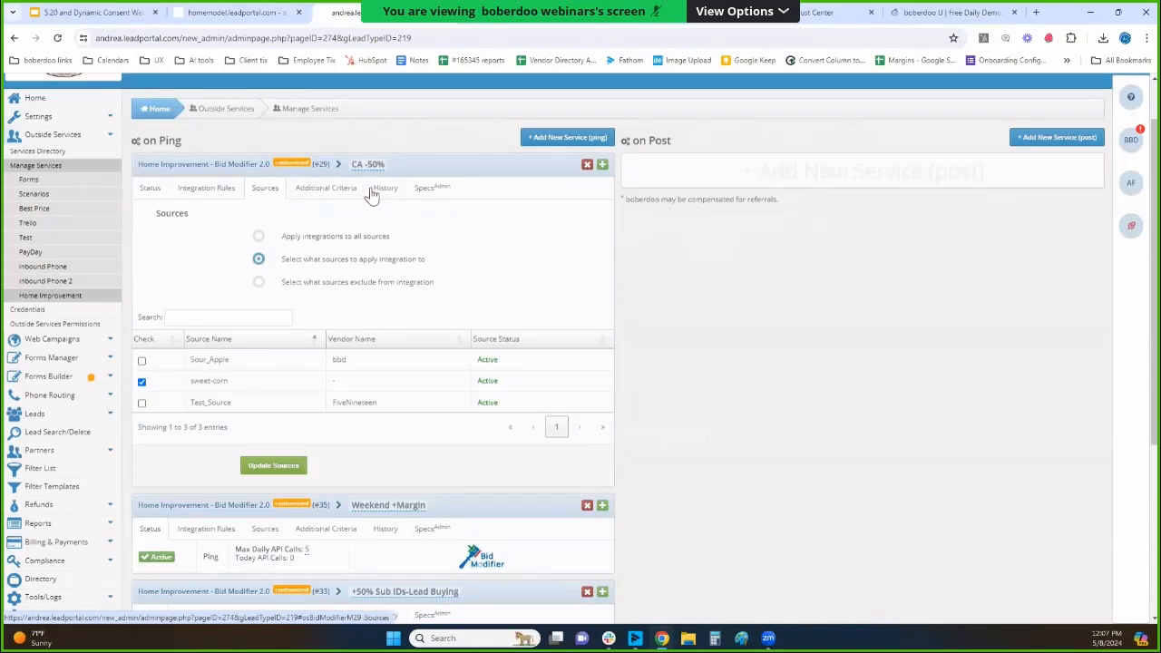
drag(221, 382, 195, 385)
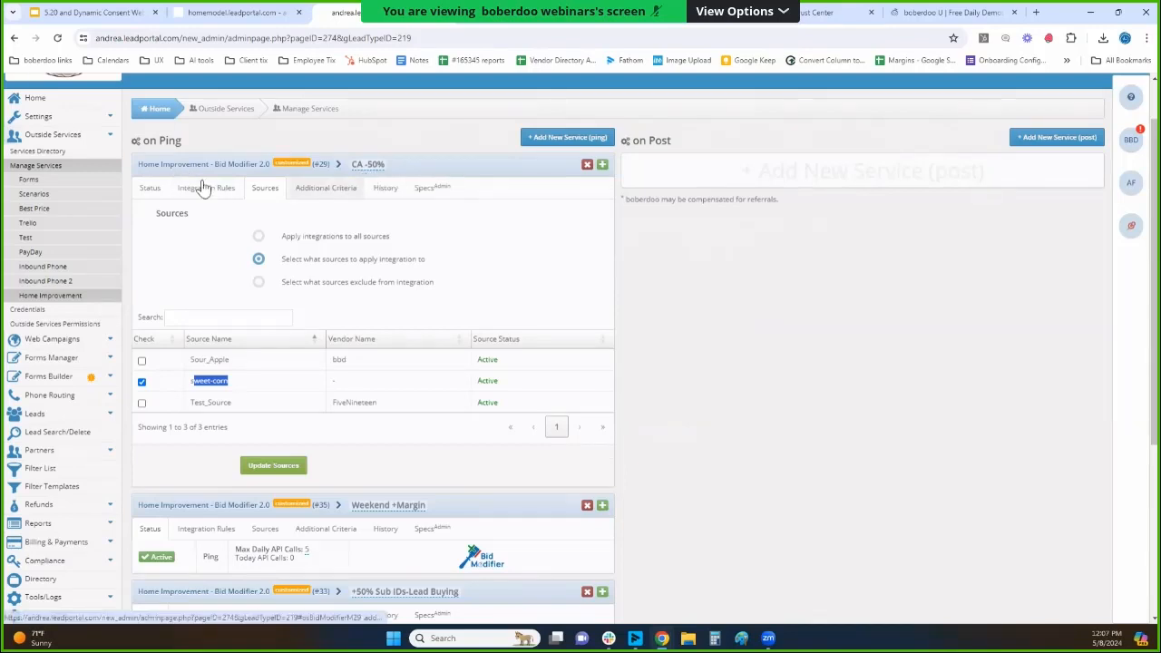
click(320, 188)
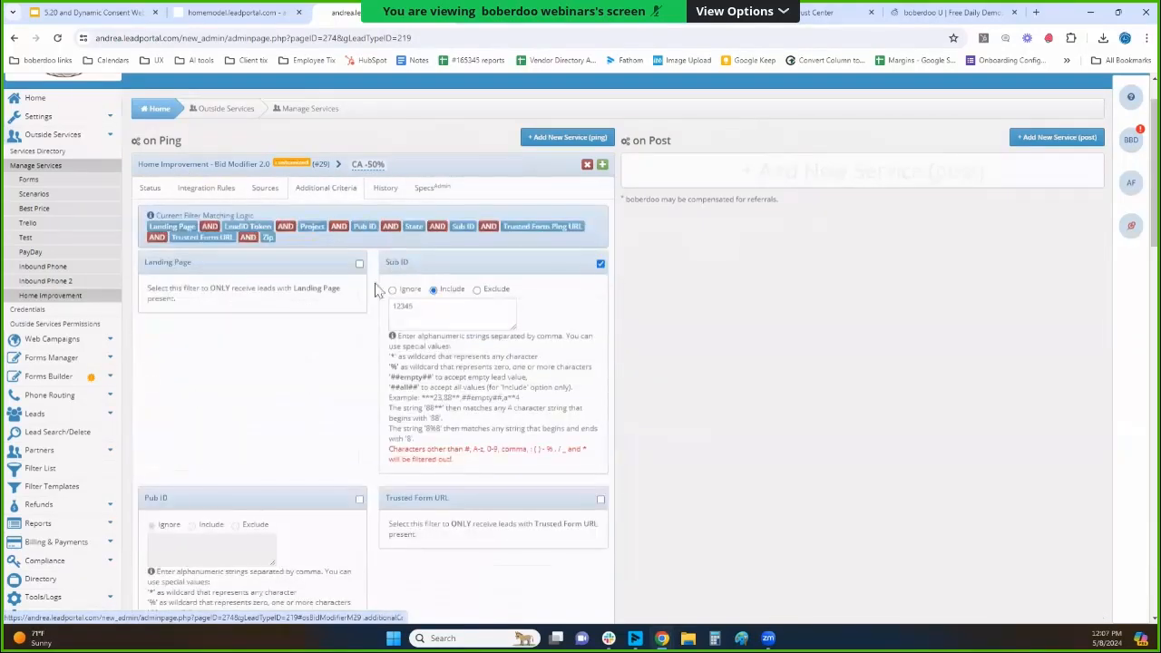
drag(415, 265, 382, 284)
scroll(386, 300, down, 4)
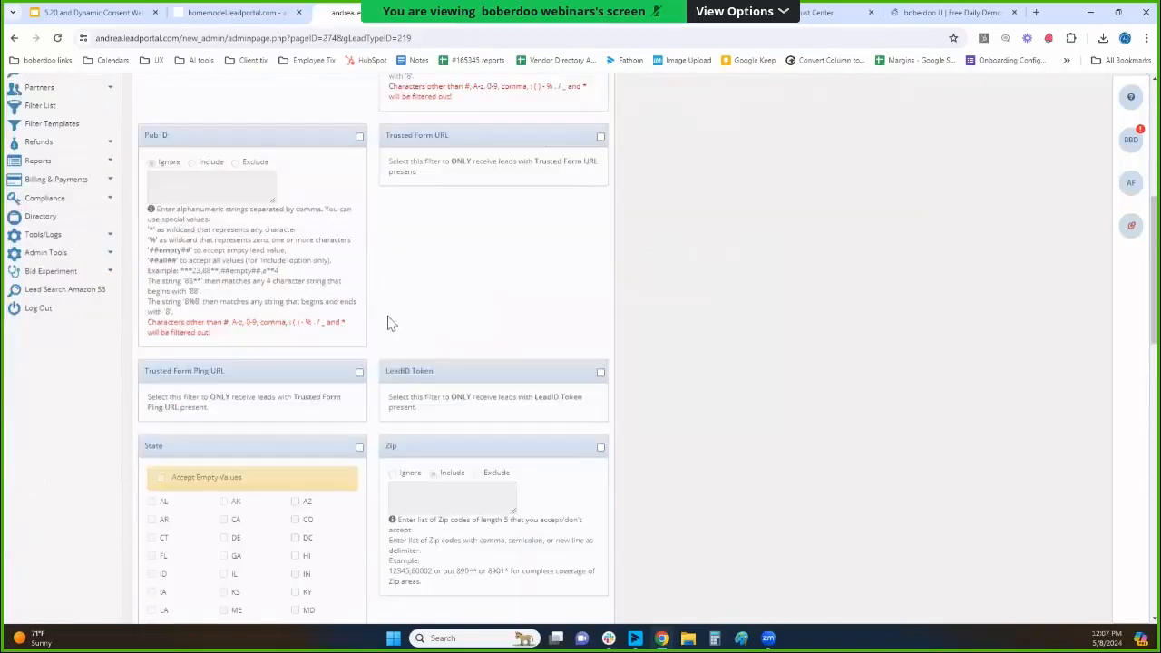
scroll(363, 445, up, 4)
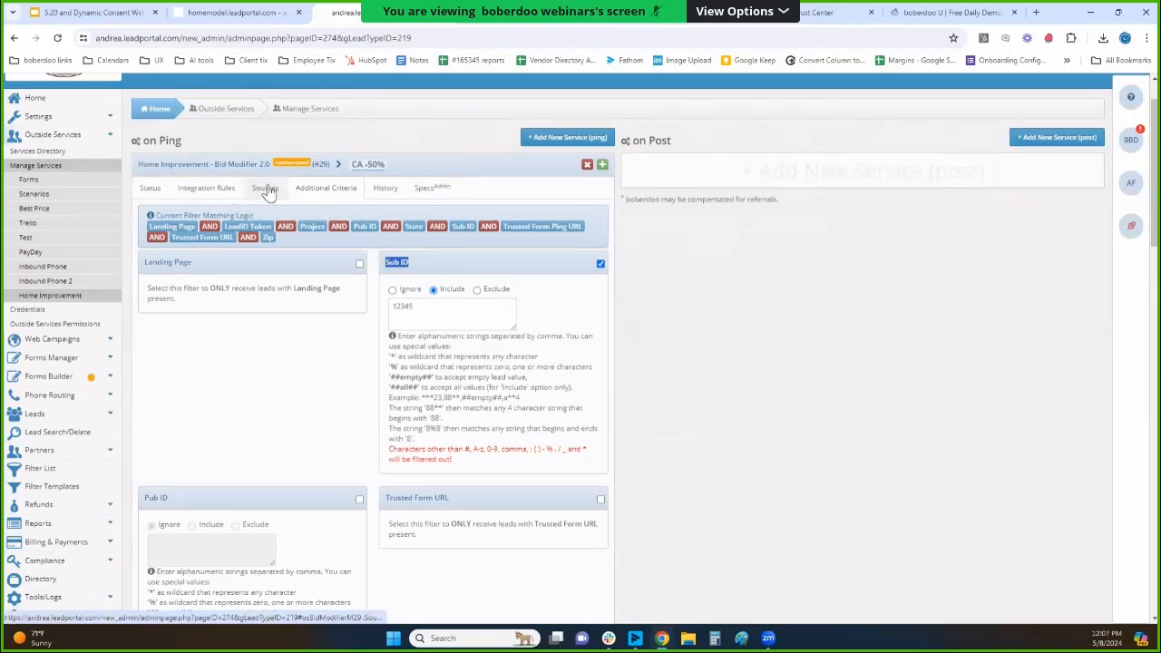
click(206, 188)
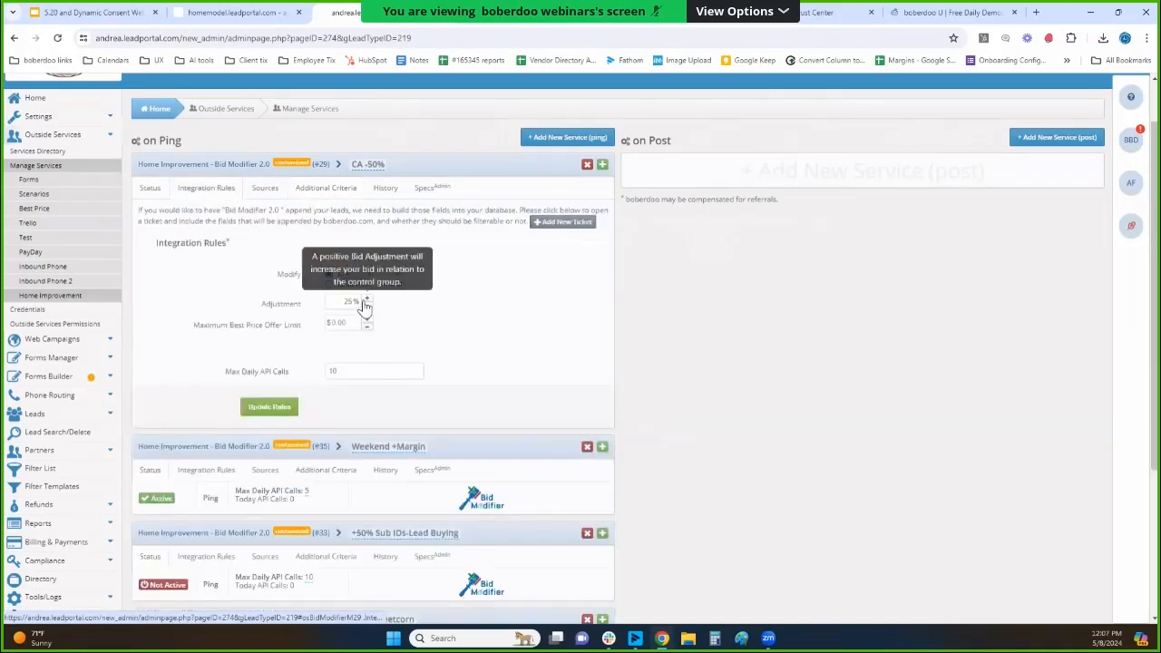
double_click(338, 303)
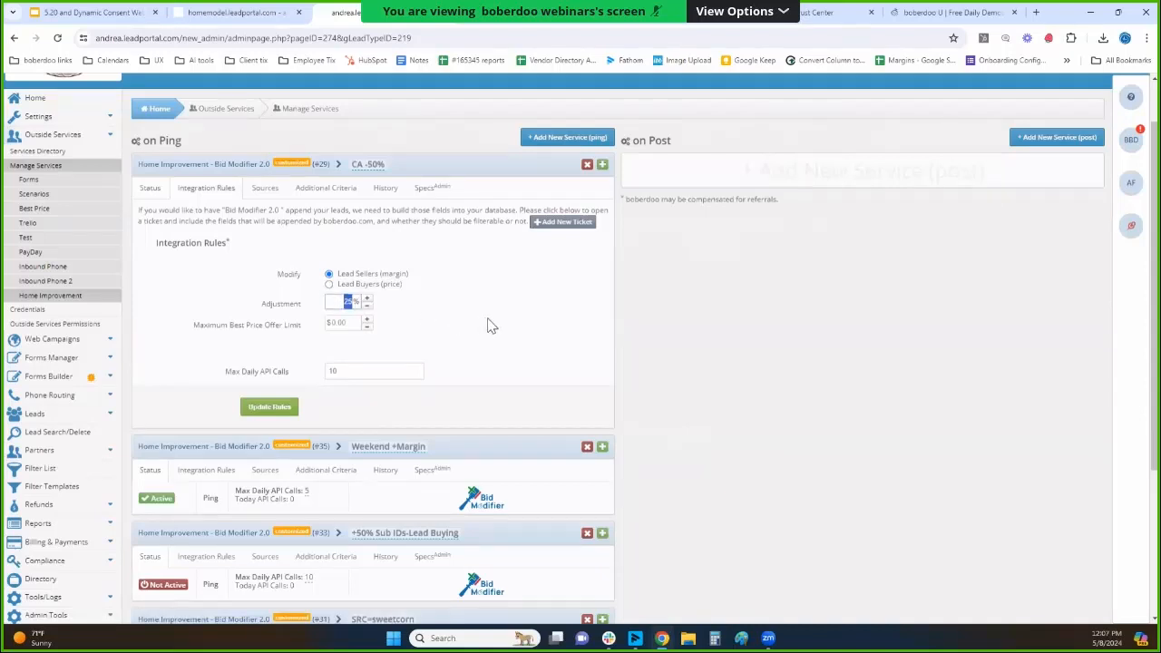
Examine the integration rules of the Weekend +Margin bid modifier, checking its lead seller margin option and adjustment.
scroll(487, 326, down, 3)
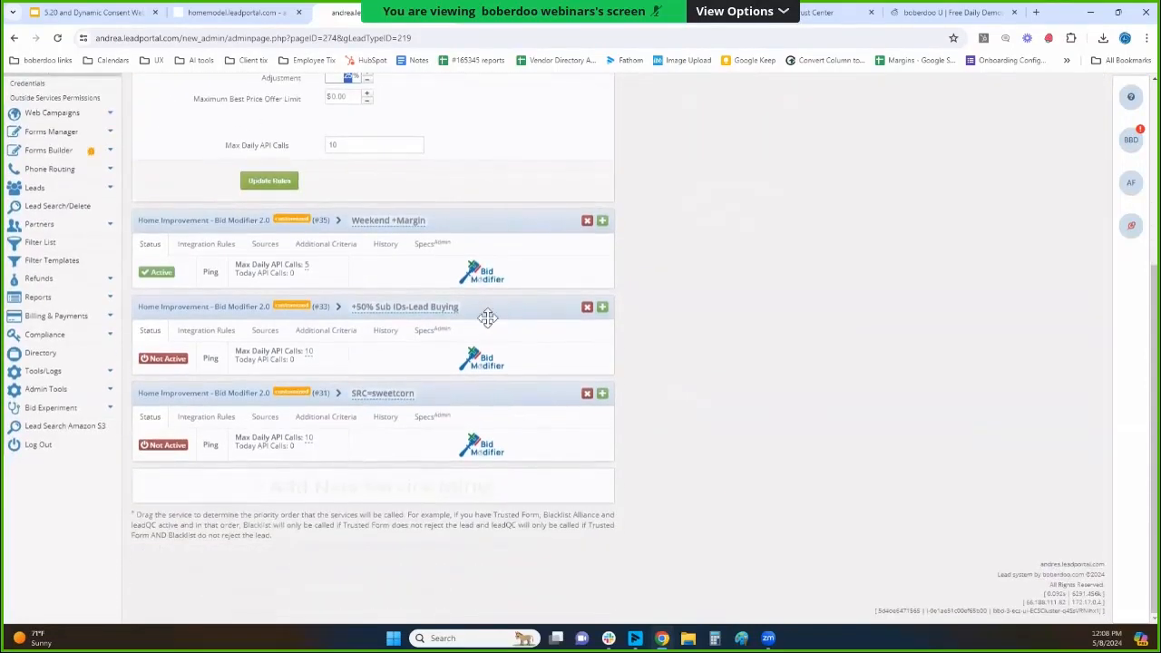
click(216, 246)
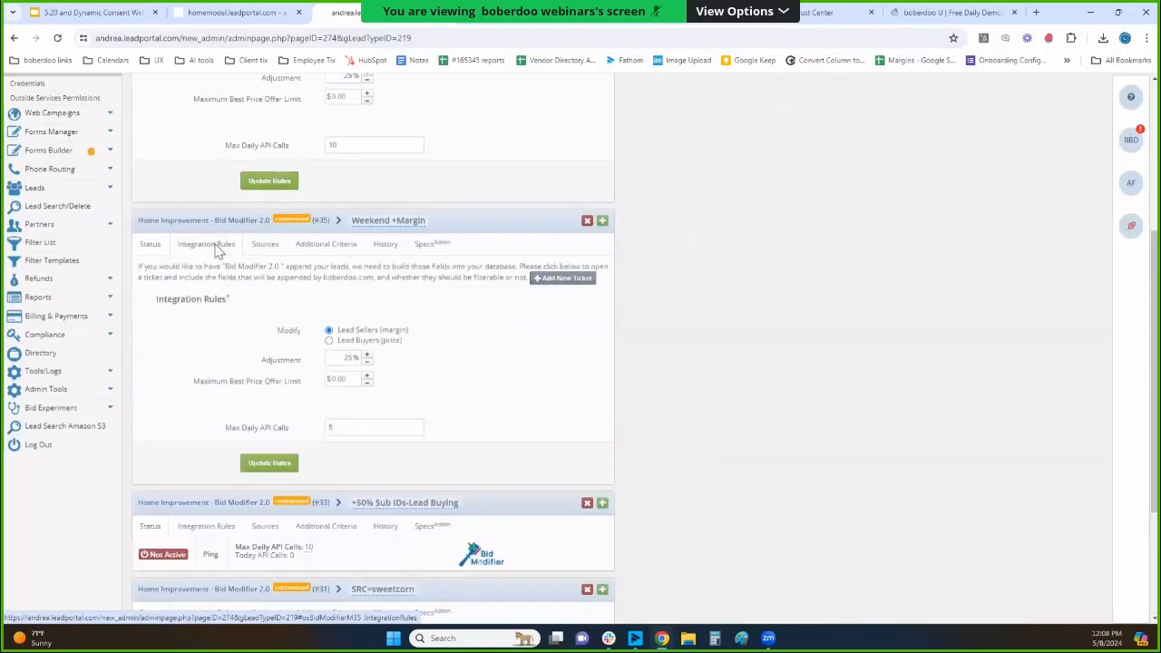
drag(405, 333, 375, 332)
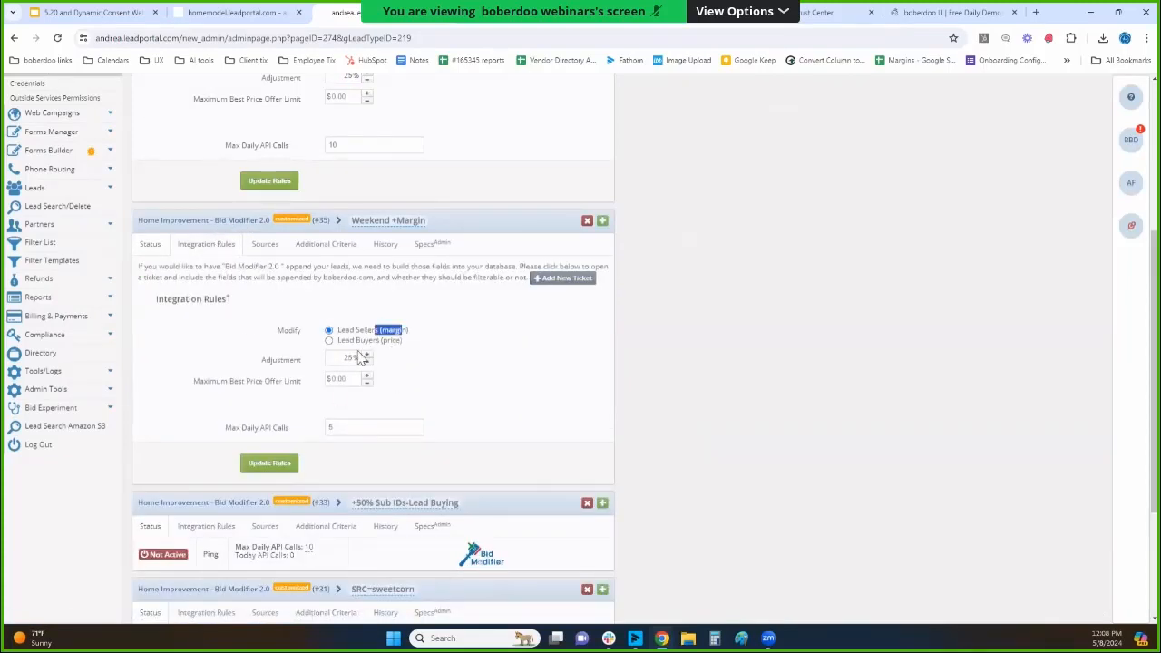
double_click(348, 360)
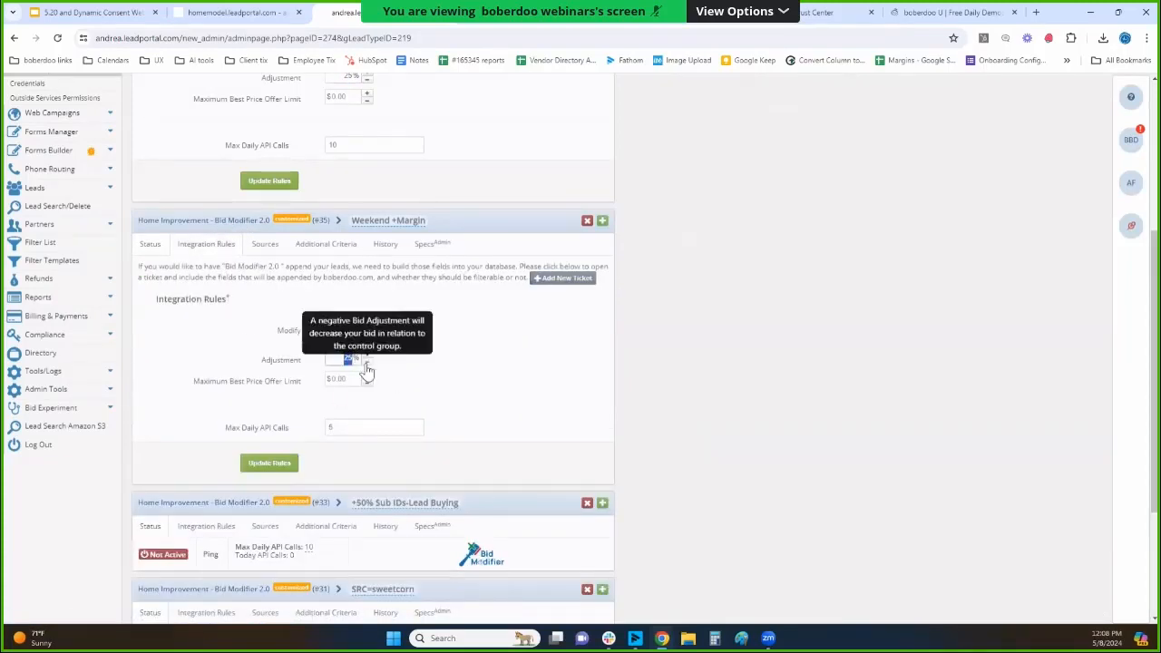
Examine the Weekend +Margin modifier's sources and additional criteria, focusing on the days and time of day leads are accepted.
click(273, 250)
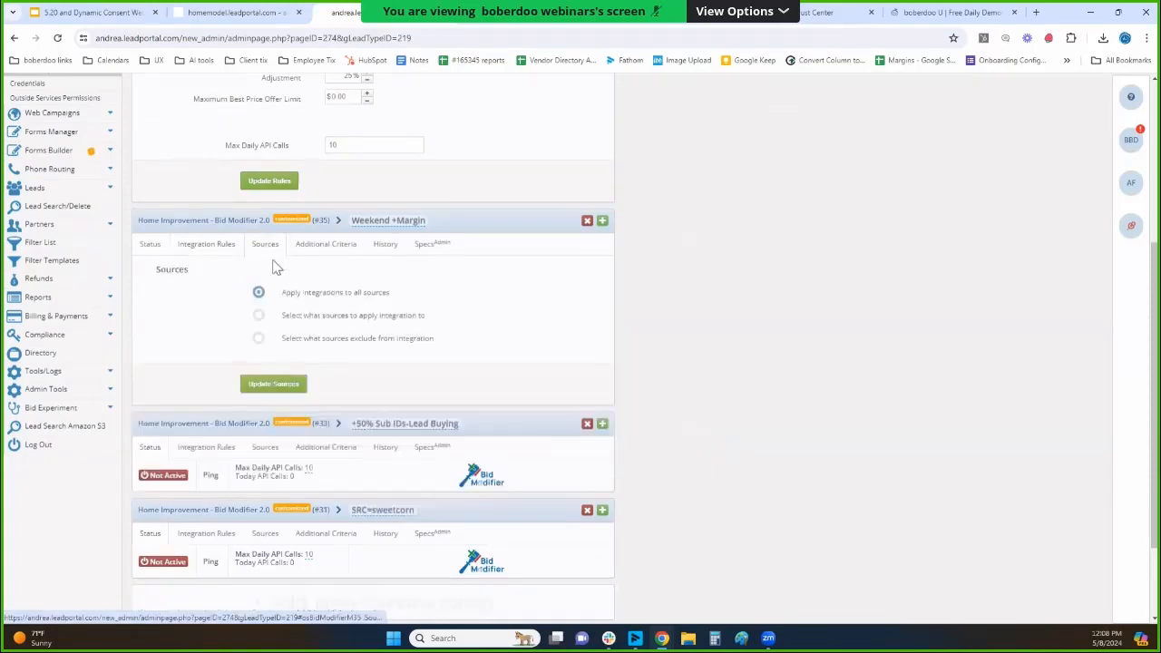
click(331, 244)
scroll(291, 308, down, 8)
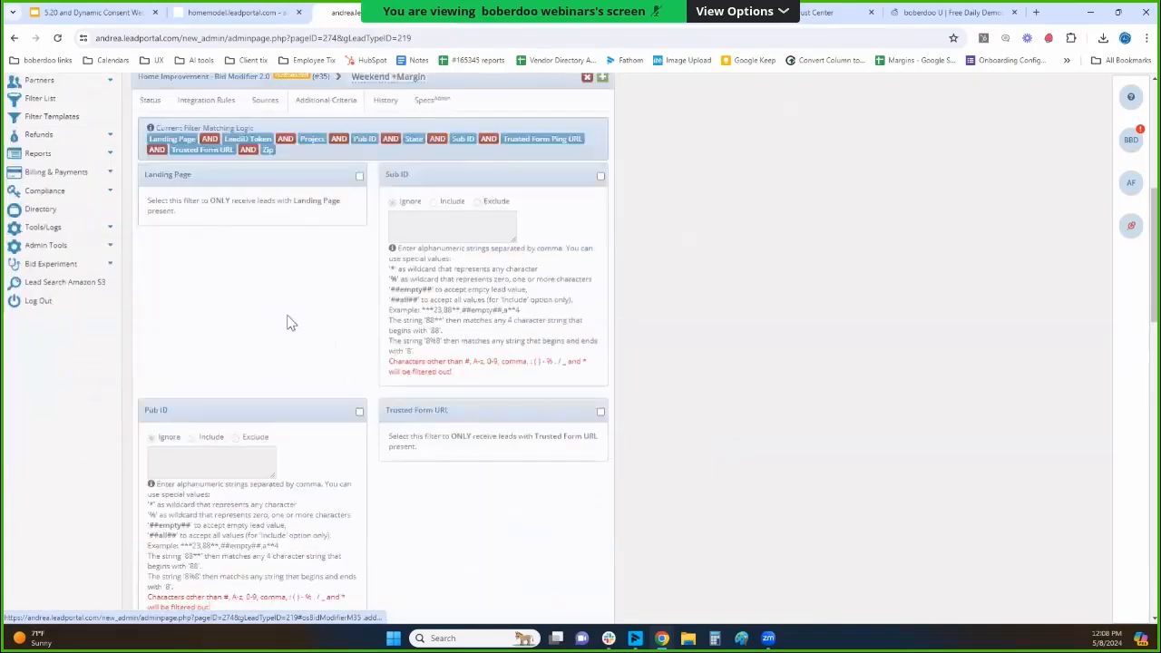
scroll(304, 327, down, 5)
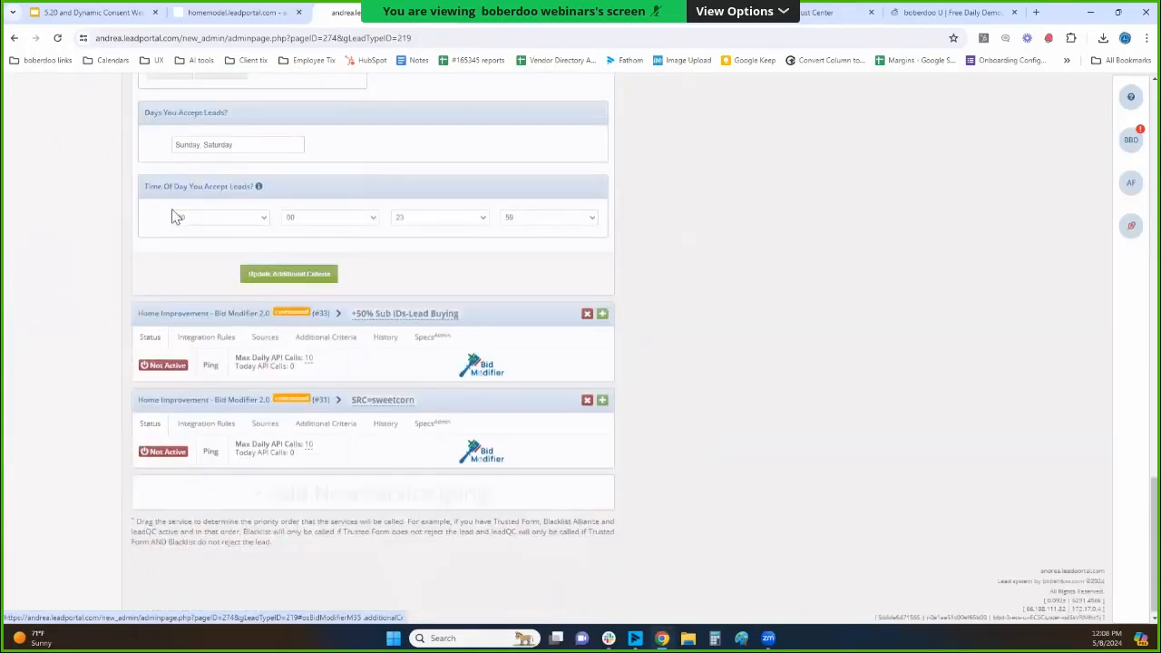
drag(147, 188, 262, 202)
scroll(324, 205, up, 1)
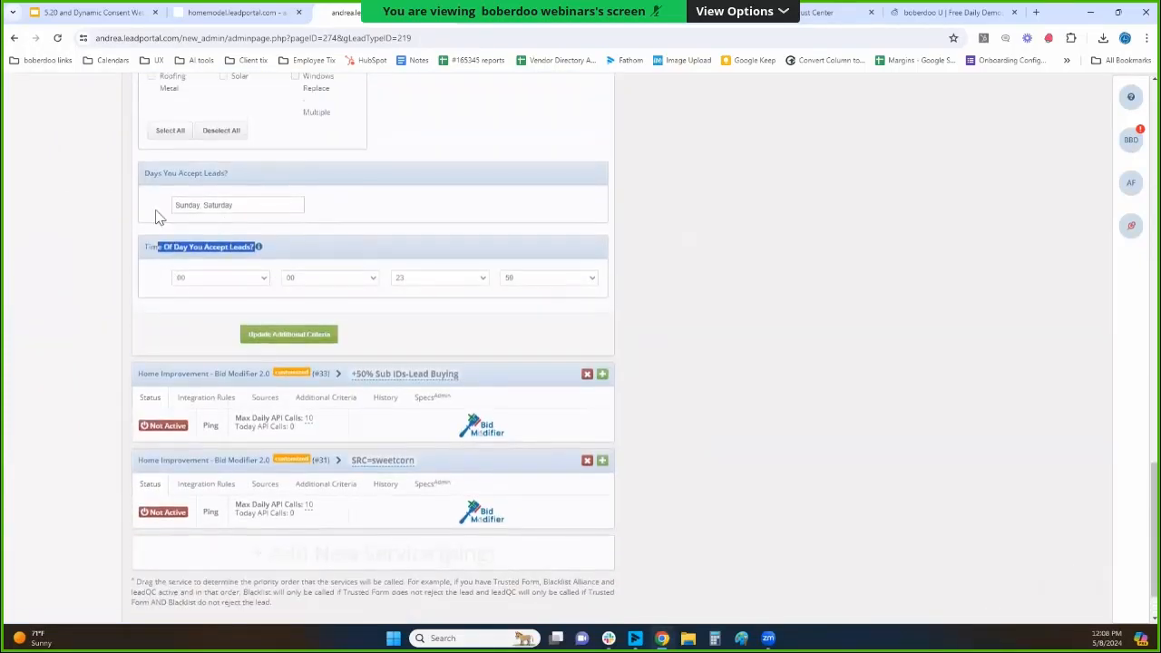
drag(146, 178, 236, 193)
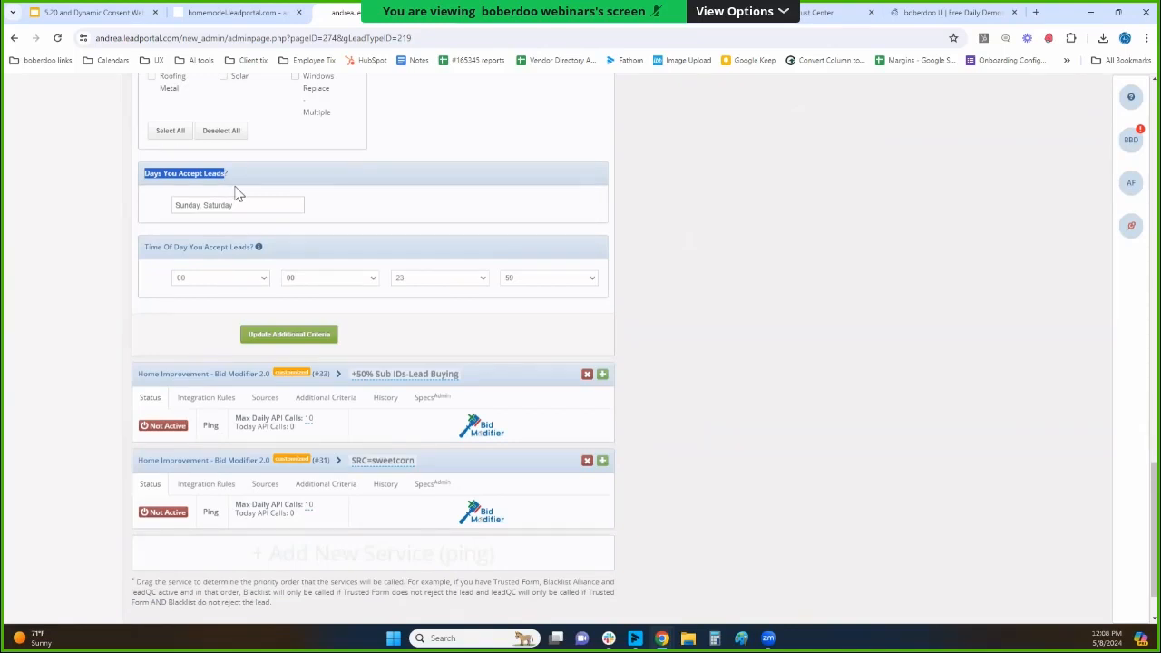
scroll(427, 244, up, 1)
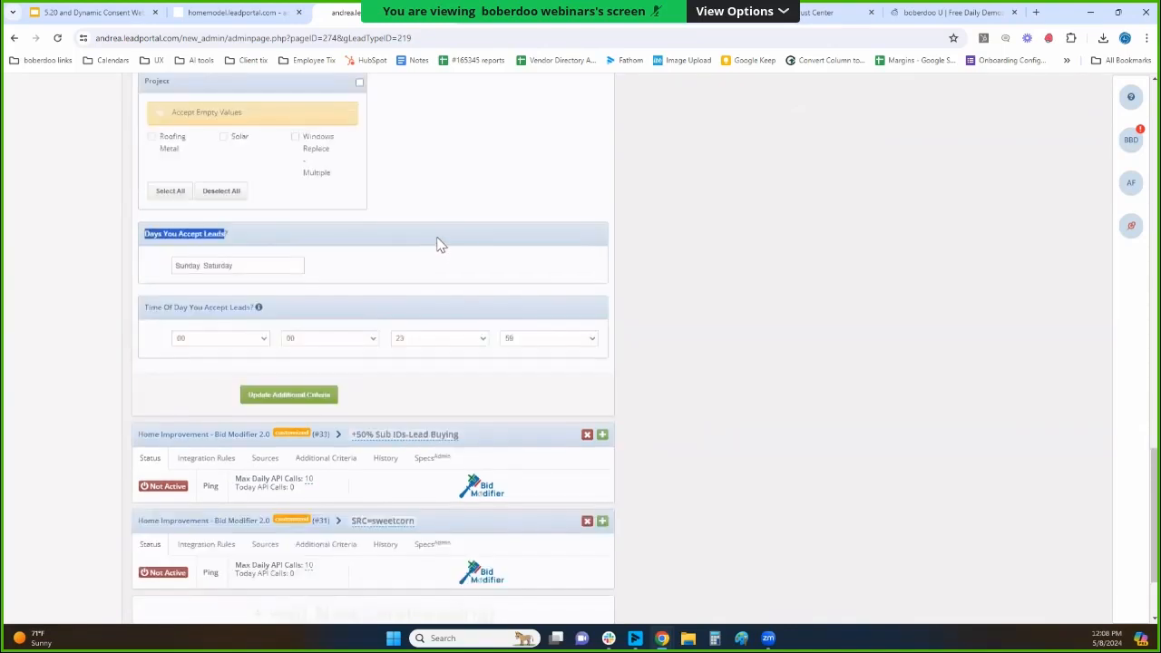
scroll(438, 243, down, 2)
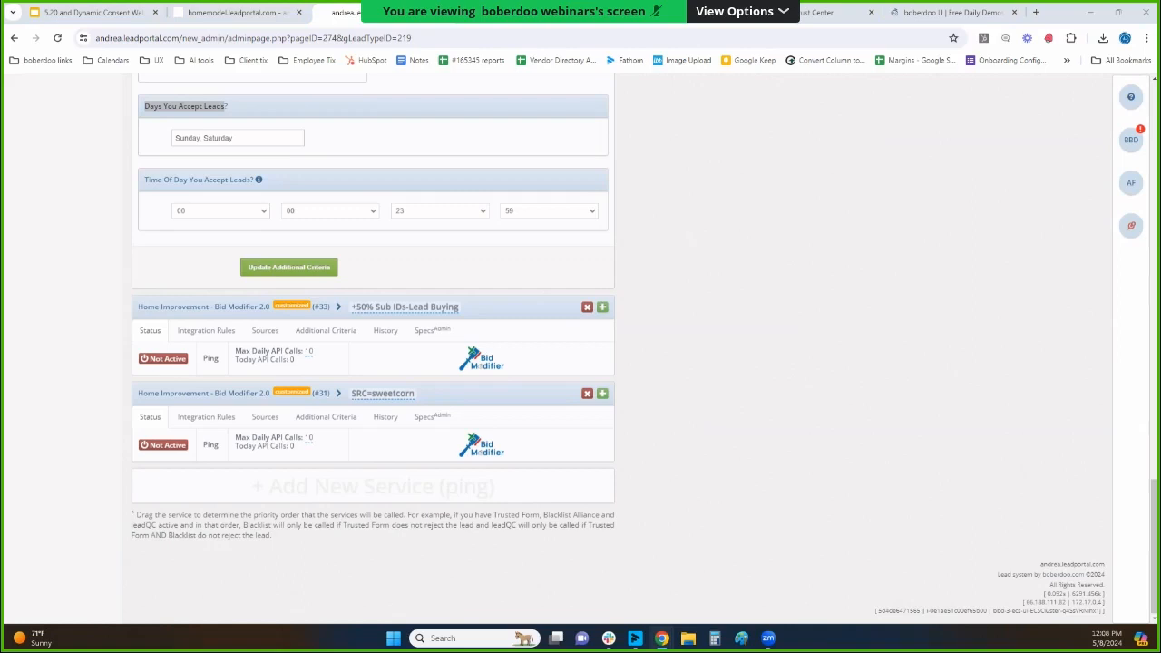
Switch to the HM portal's Home Improvement reports page and look at the Detailed Profit Report By Source By Transaction Date.
click(445, 22)
click(268, 15)
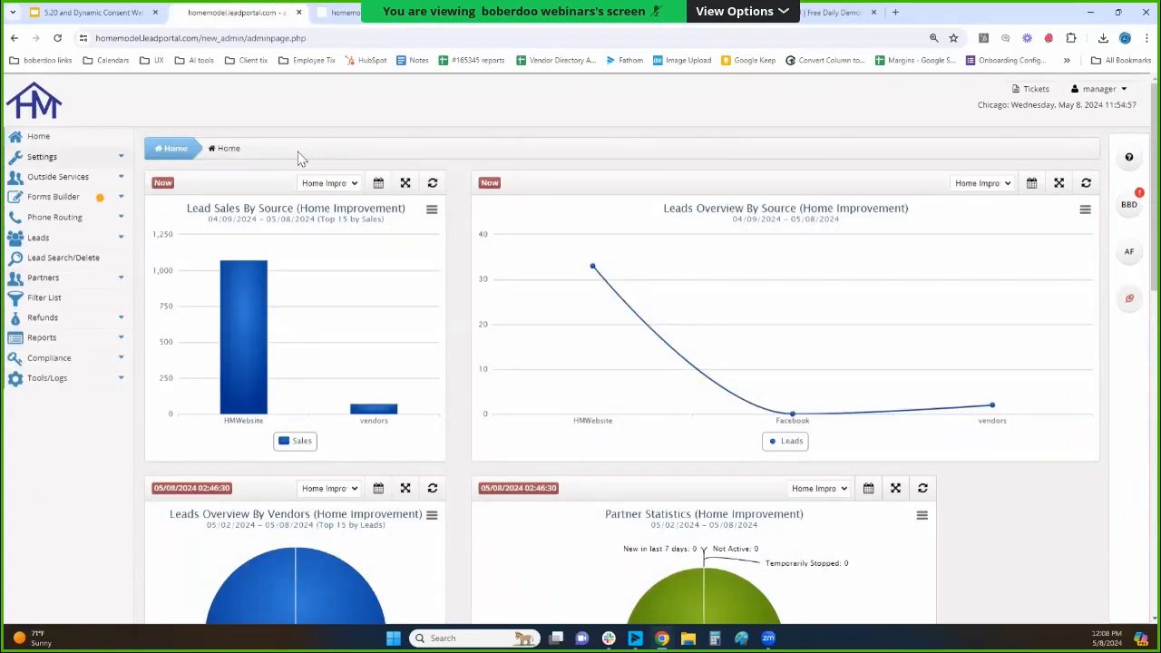
click(343, 14)
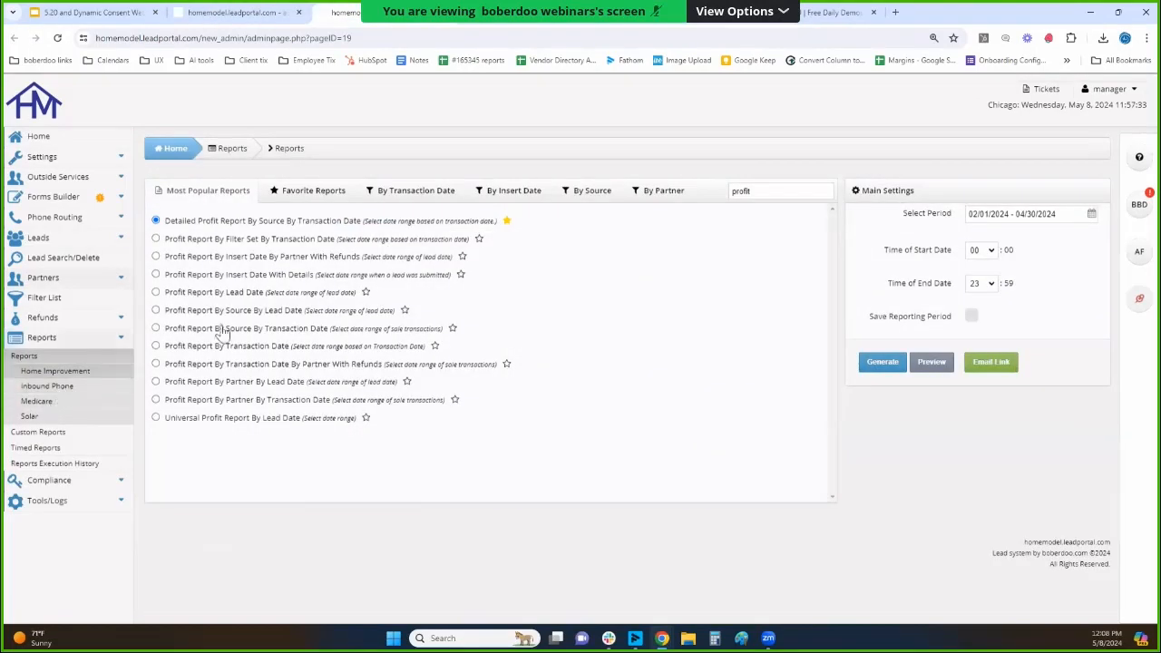
drag(359, 224, 170, 228)
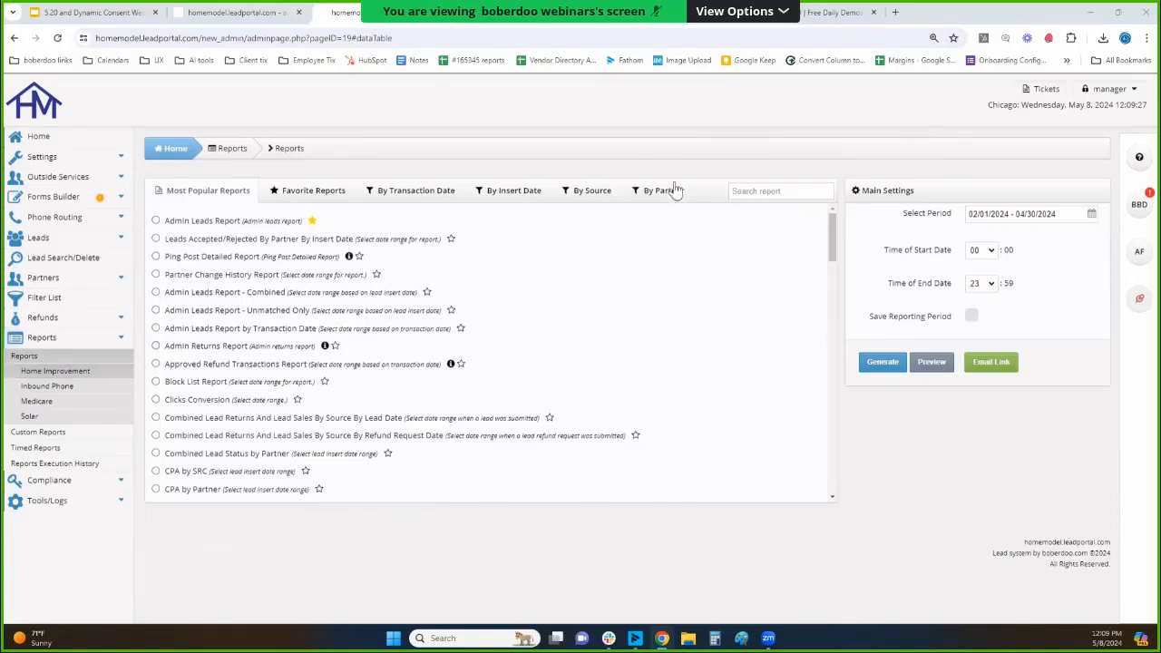
Search the report list for "detailed" and select the Ping Post Detailed Report.
click(740, 191)
text(detail)
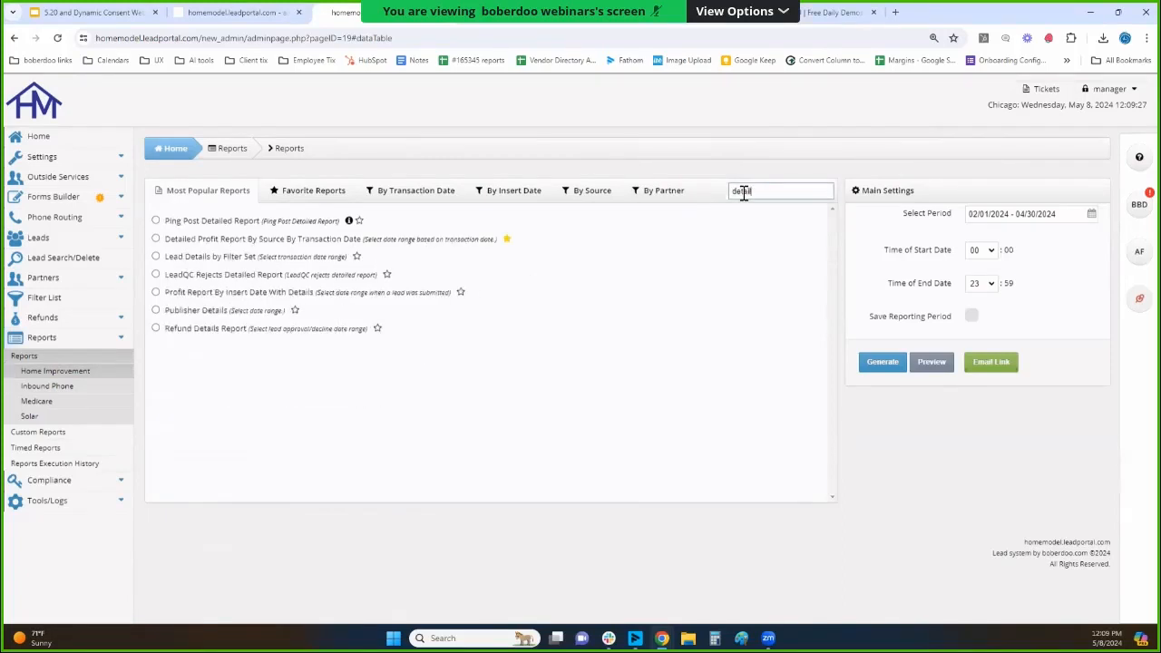
text(ed)
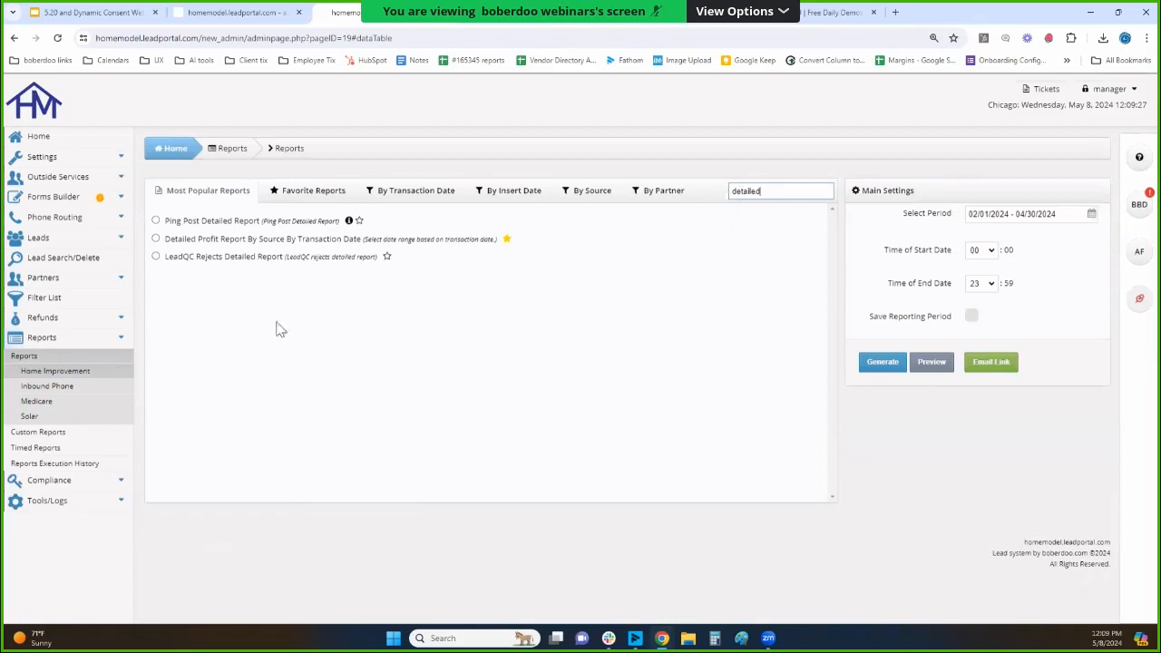
click(192, 223)
Generate the Ping Post Detailed Report with the reporting period set to Yesterday and look through its columns.
click(1034, 213)
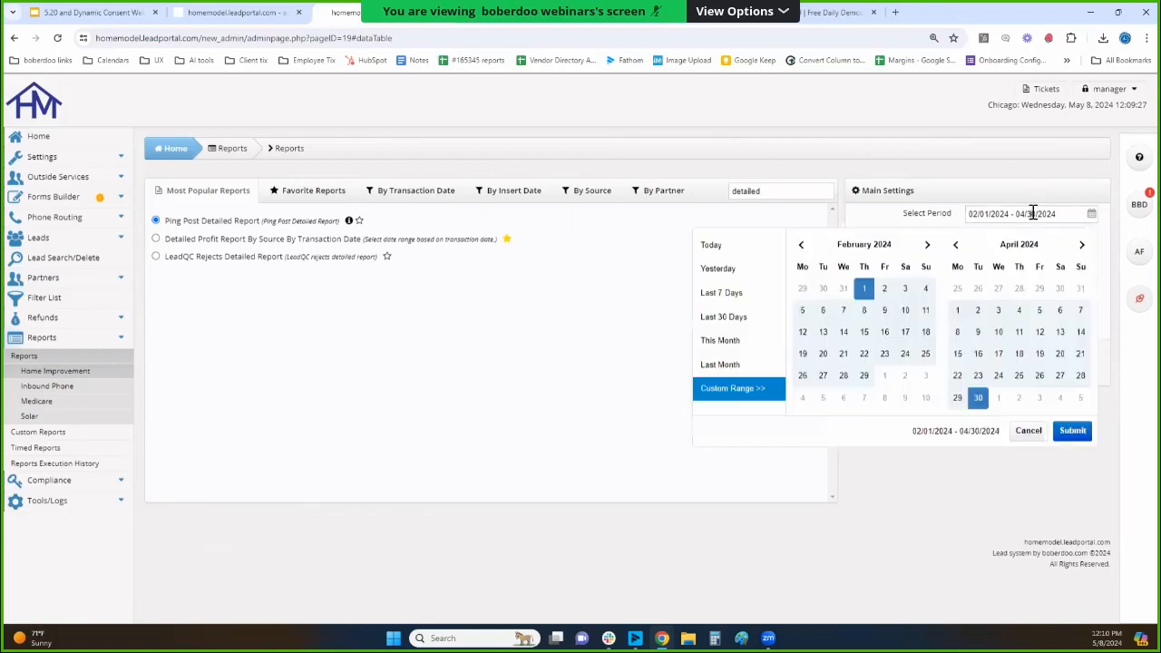
click(717, 267)
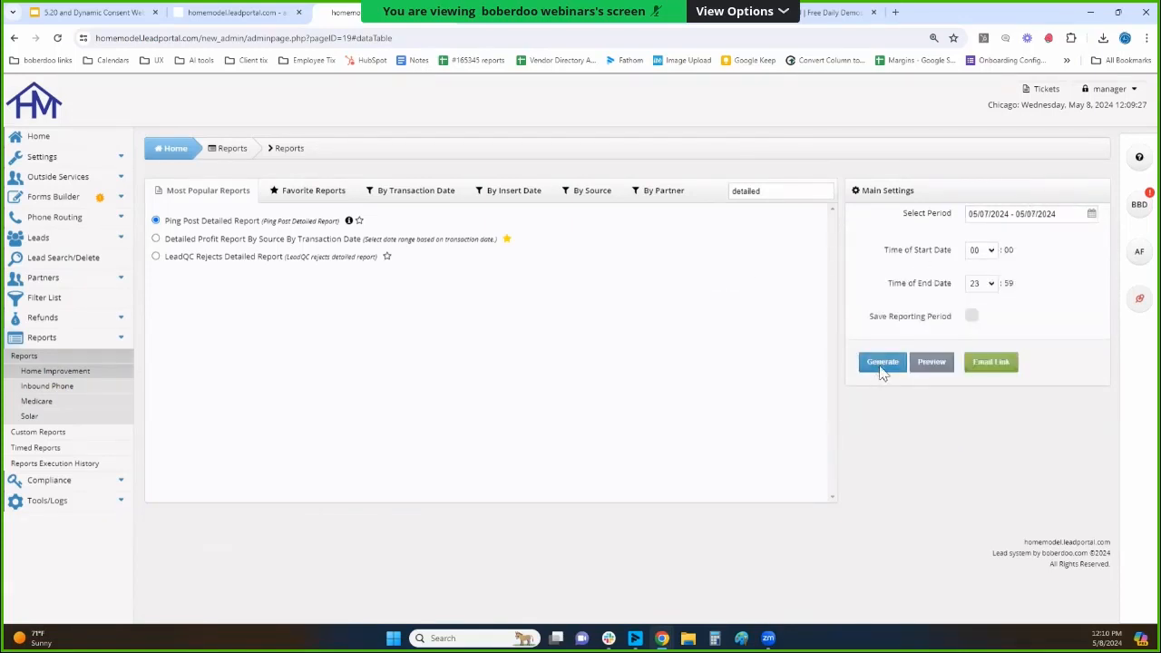
click(882, 363)
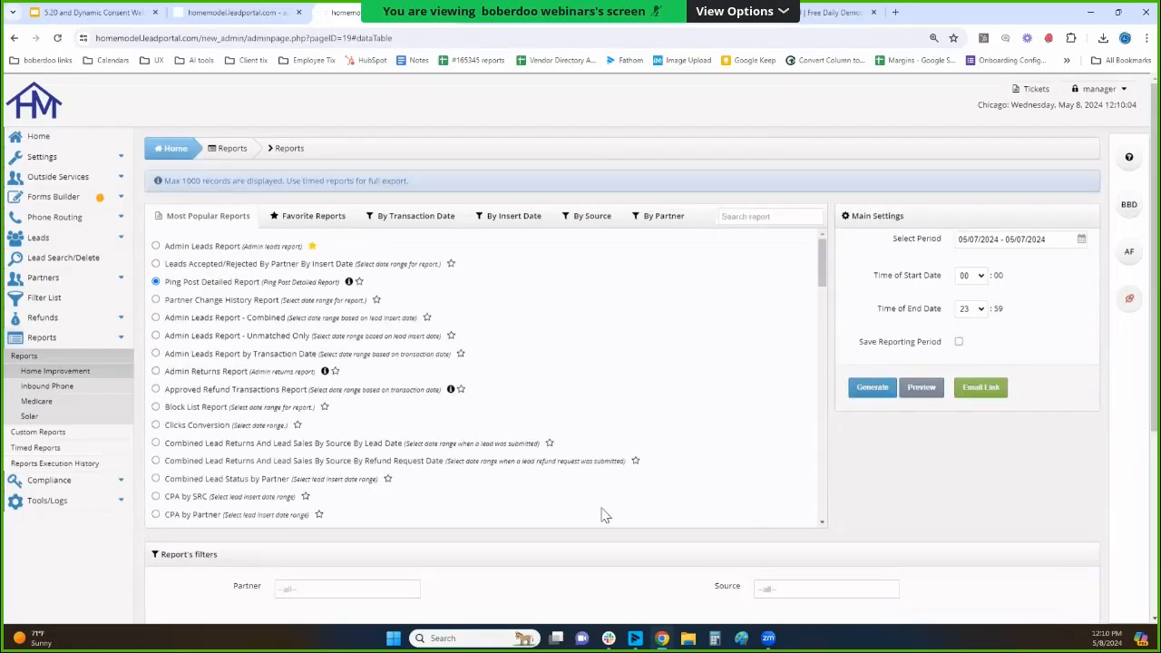
scroll(606, 515, down, 10)
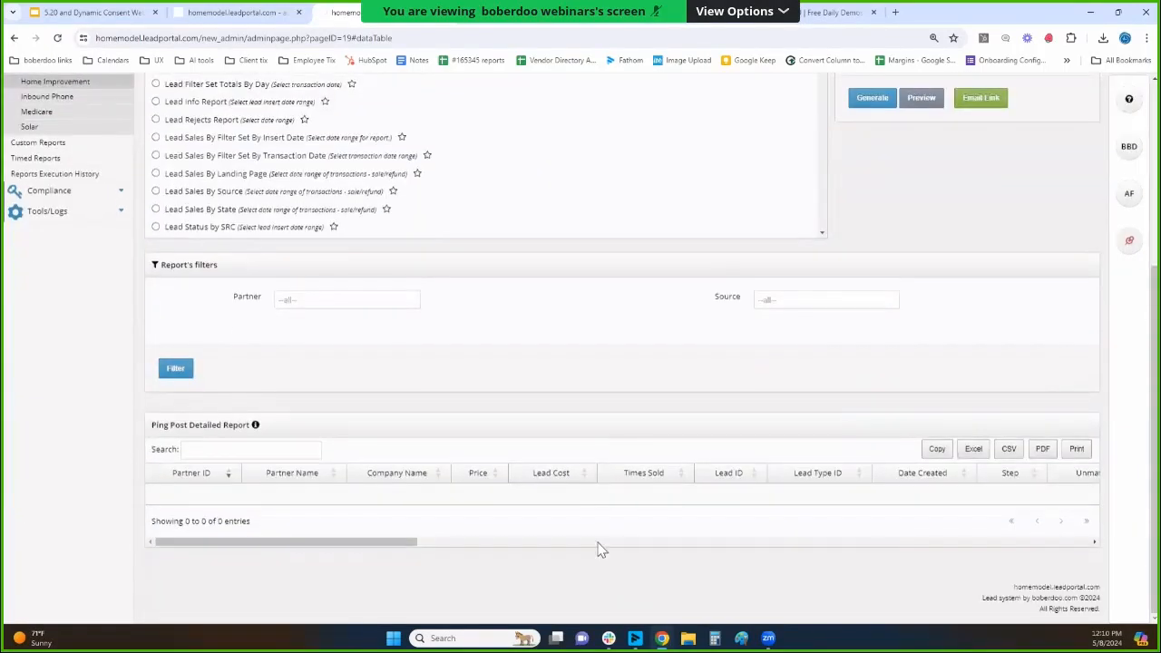
drag(377, 546, 544, 541)
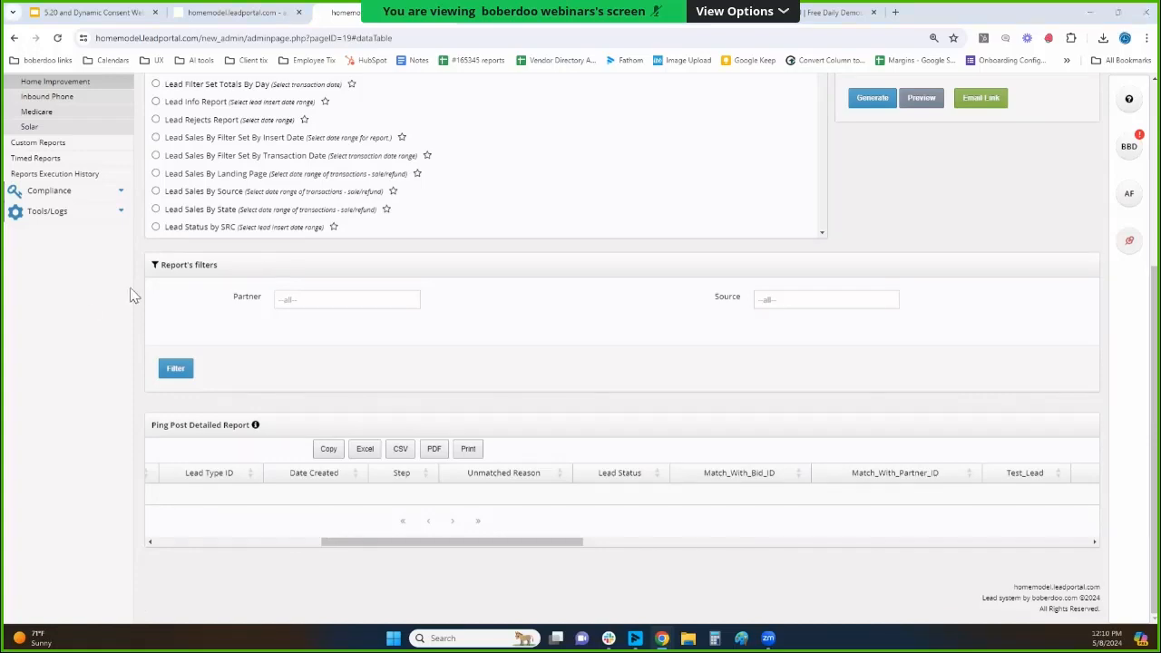
Search the report list for "chang" and select the Partner Change History Report.
scroll(521, 336, up, 3)
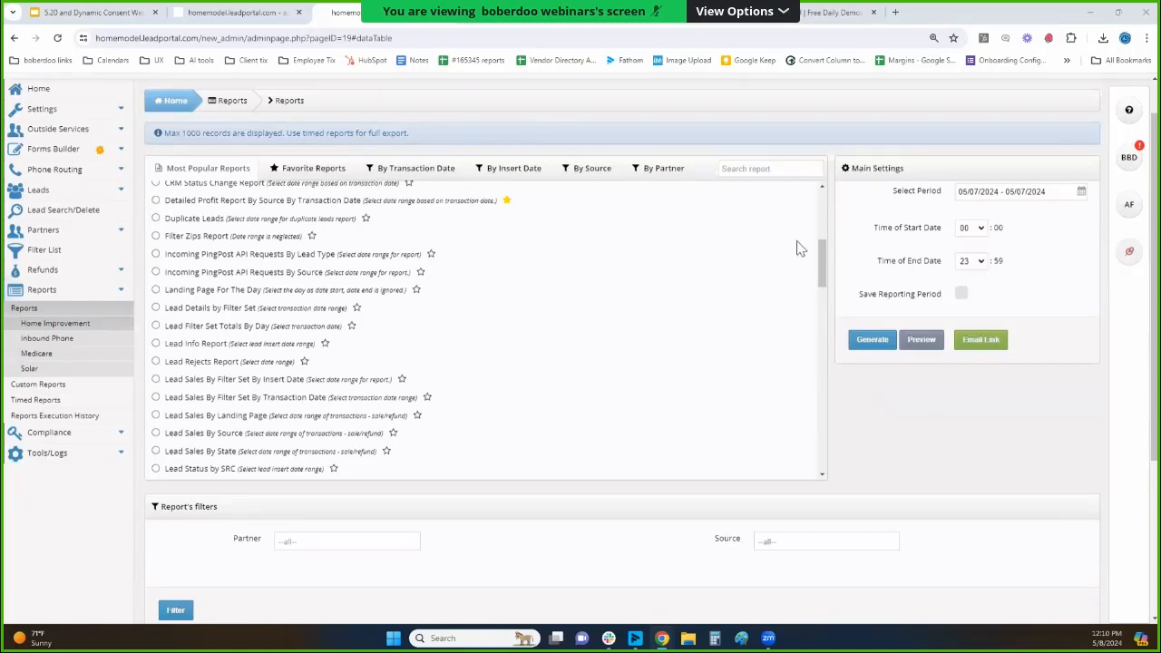
text(chang)
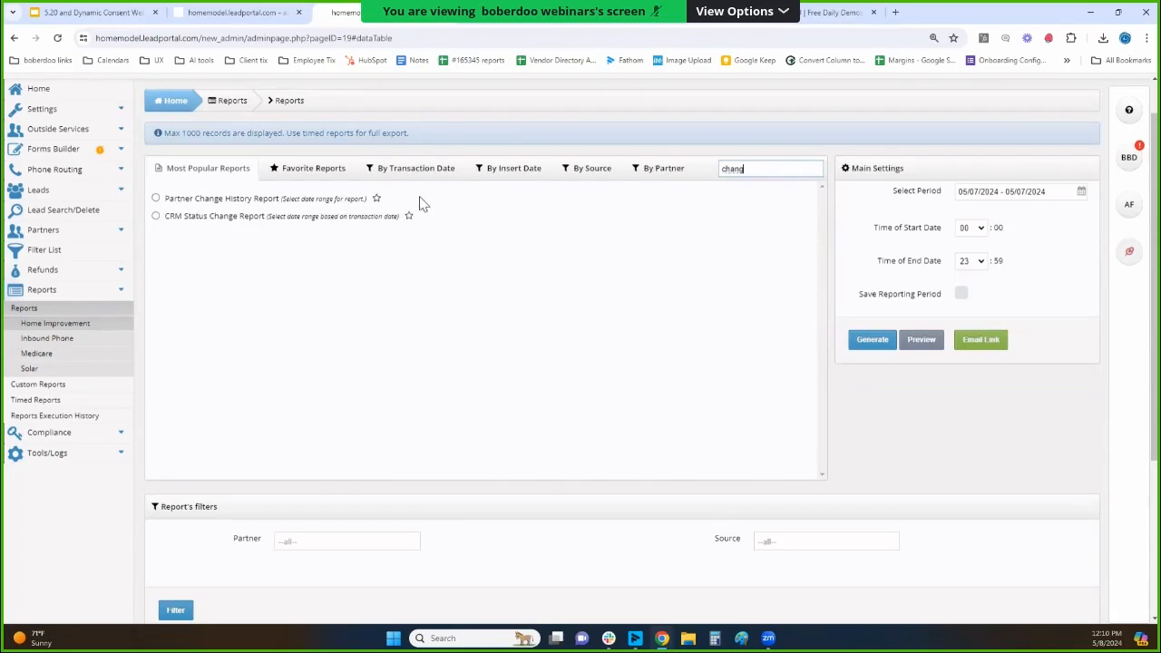
click(236, 200)
drag(168, 200, 287, 220)
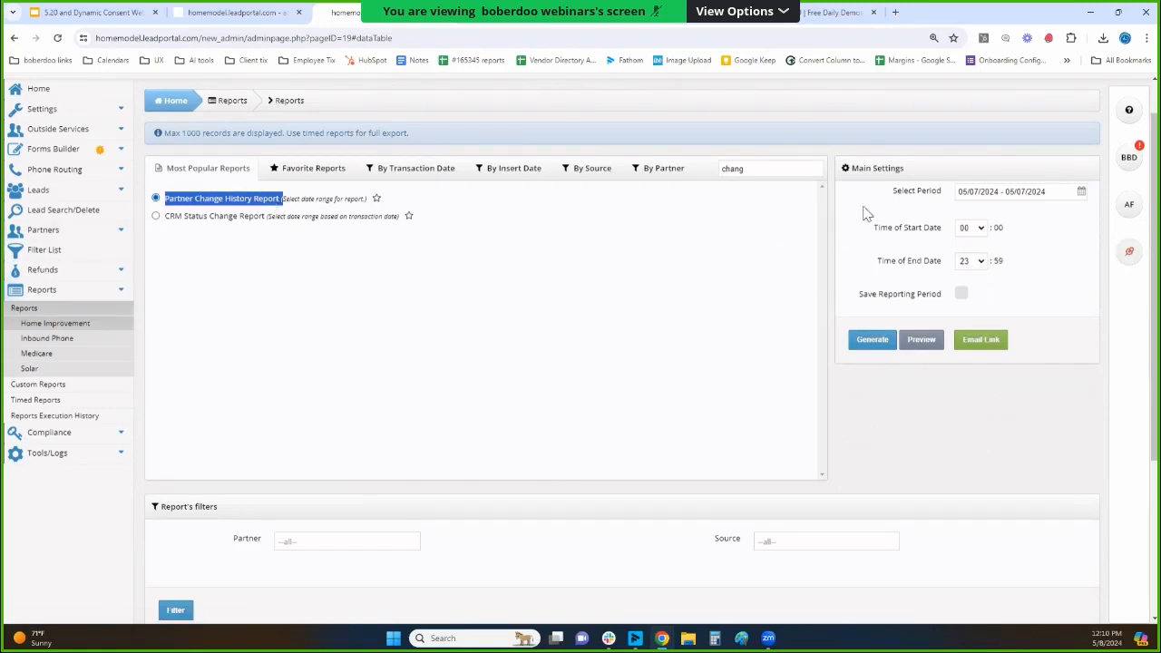
Generate the Partner Change History Report for 04/09/2024 - 05/08/2024 and look through the logged changes.
click(966, 192)
click(1023, 286)
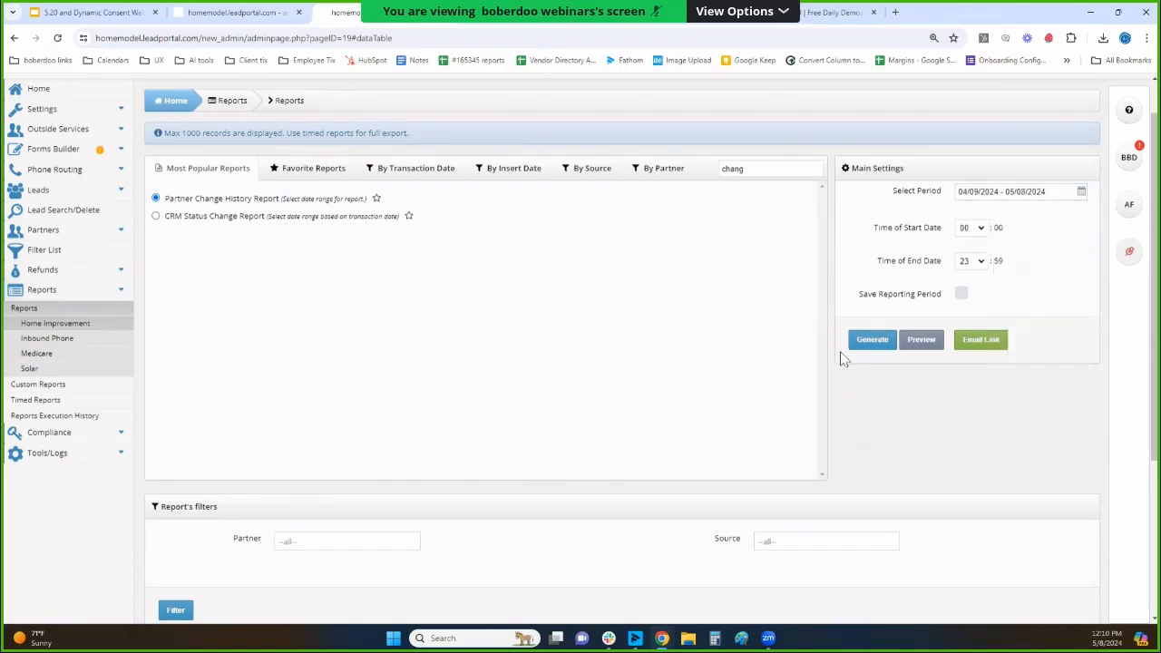
click(858, 343)
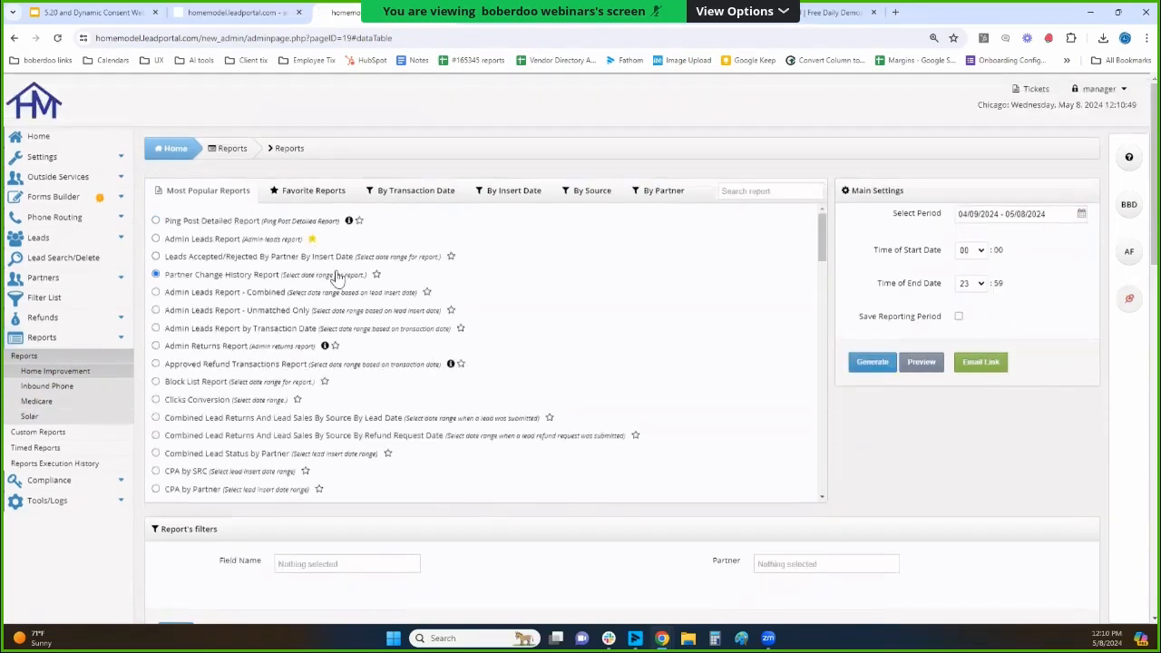
scroll(472, 495, down, 10)
scroll(544, 535, down, 5)
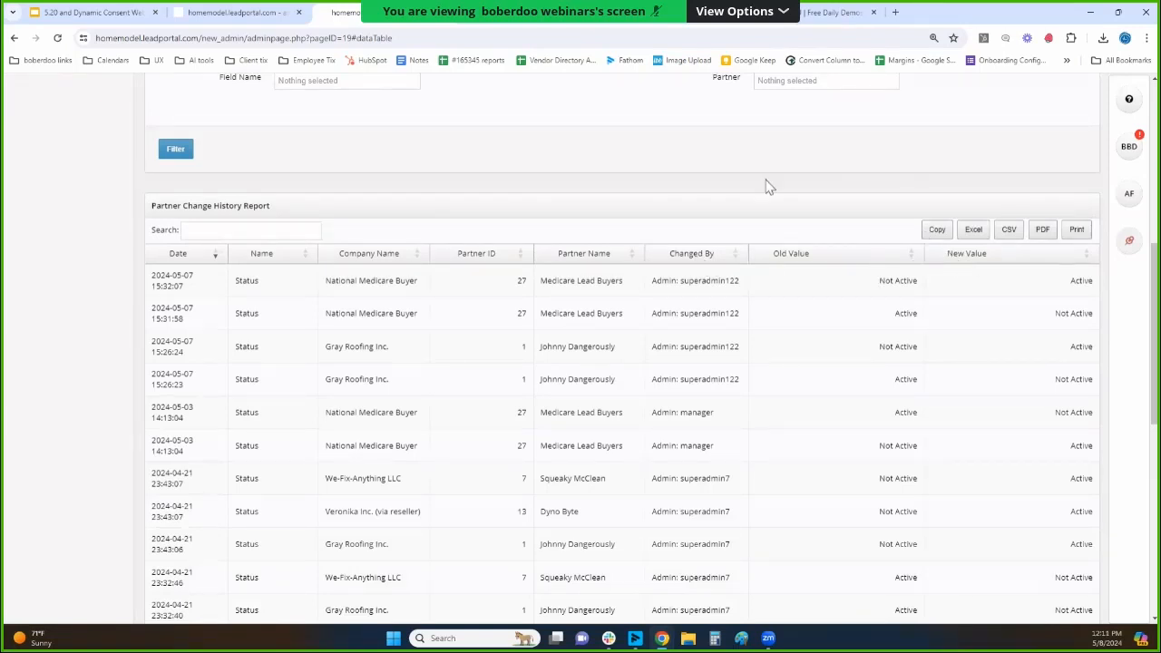
scroll(767, 187, up, 2)
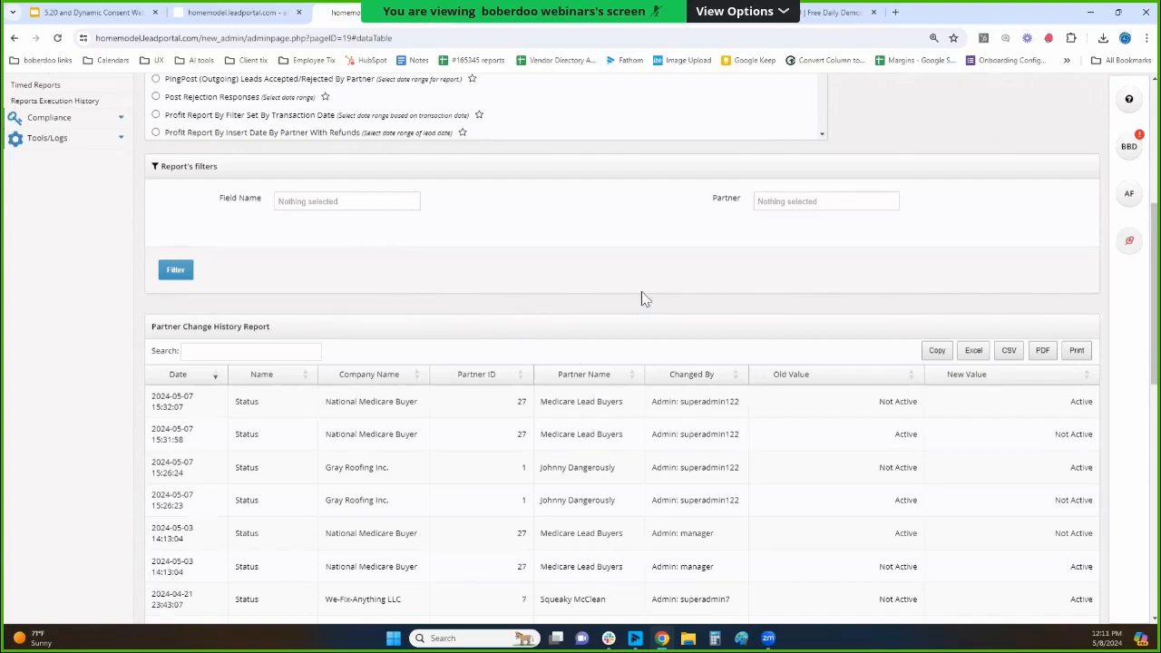
drag(238, 331, 187, 323)
scroll(508, 316, up, 5)
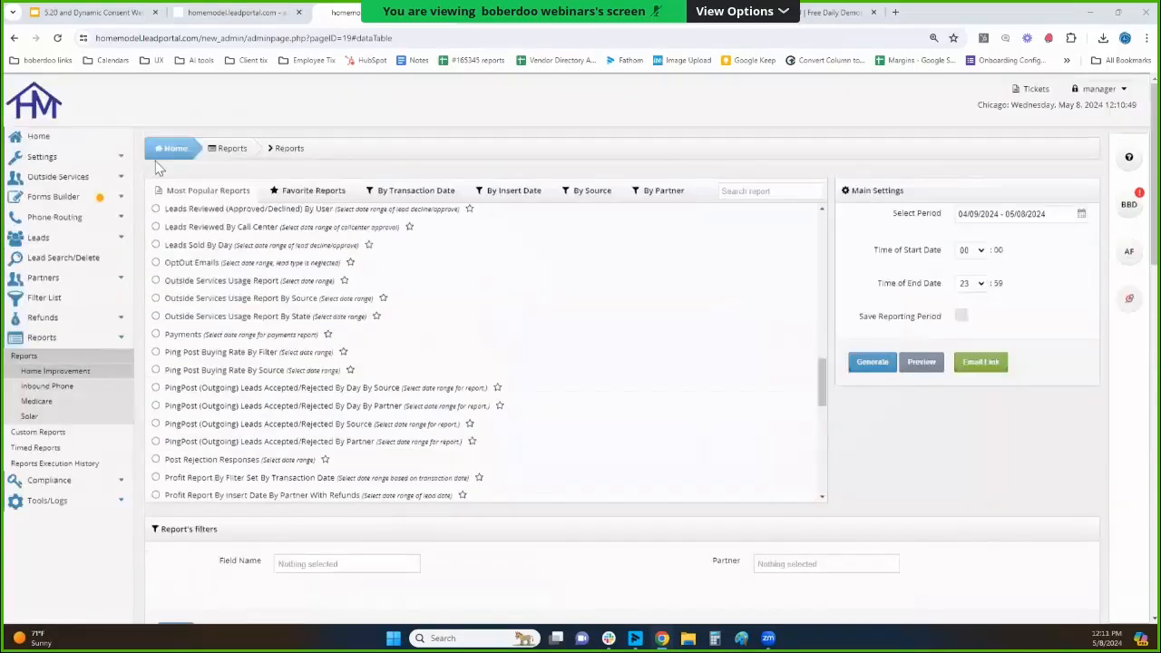
Open the Webhooks/Notifications page in the portal settings.
click(98, 162)
scroll(98, 195, down, 3)
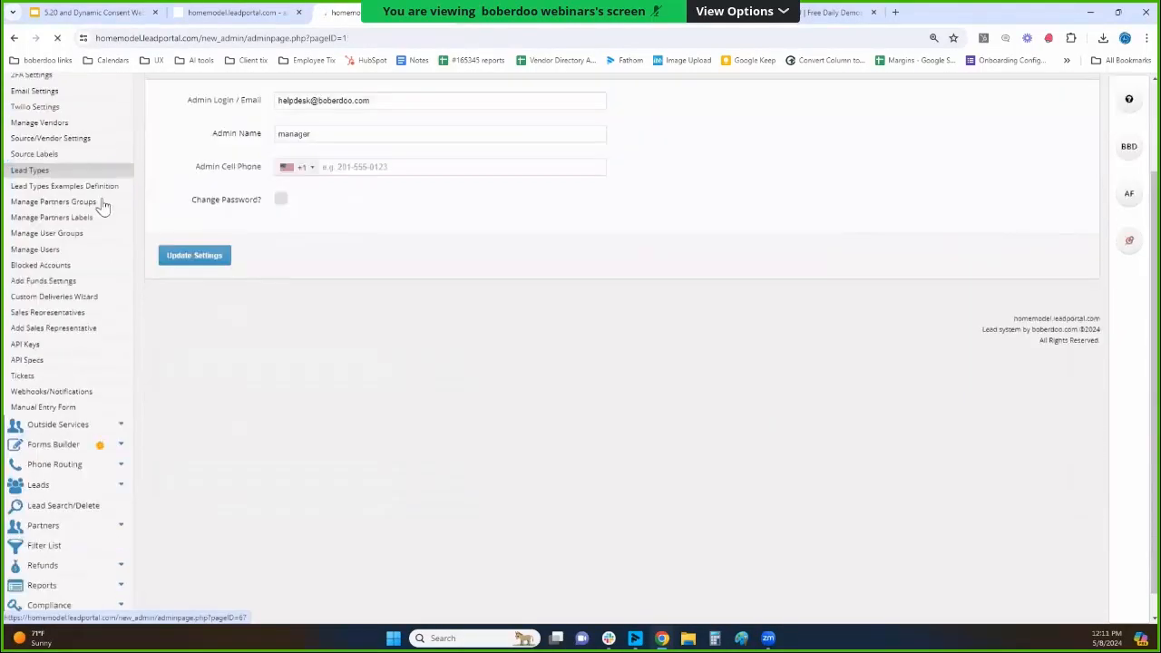
click(39, 383)
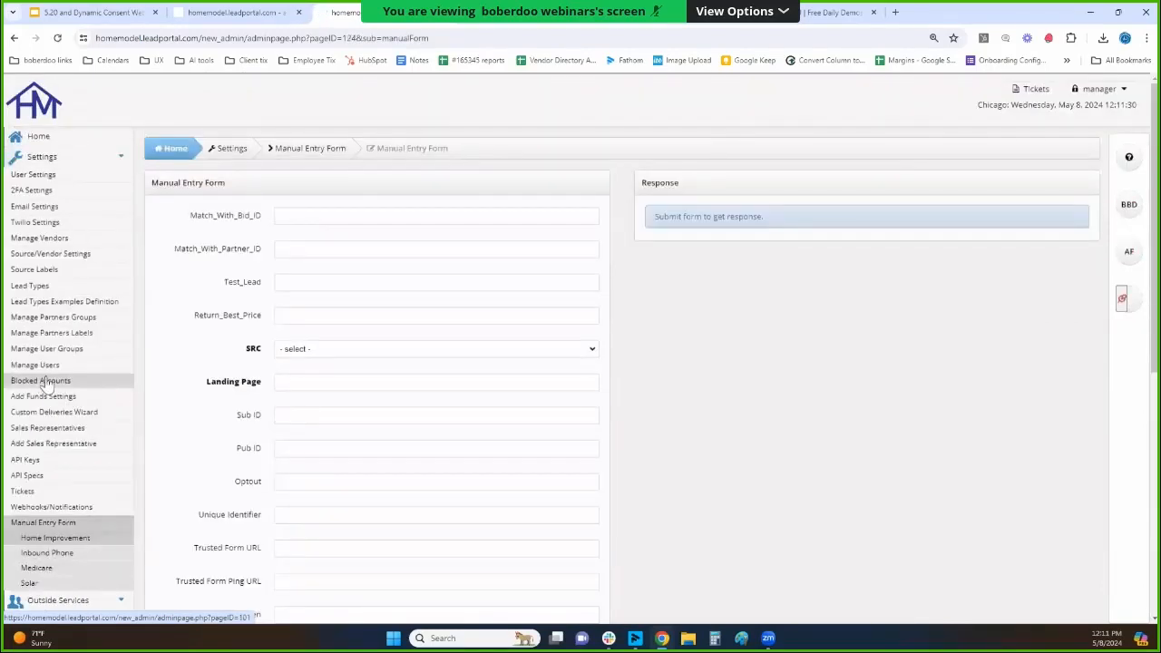
scroll(82, 436, down, 1)
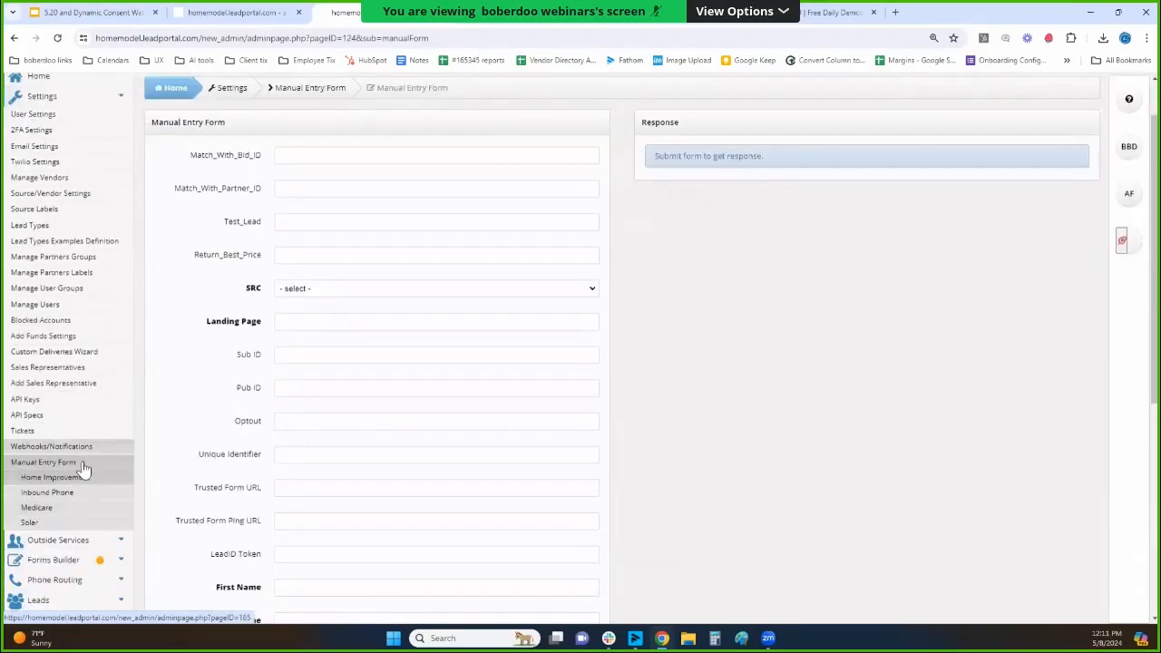
click(83, 463)
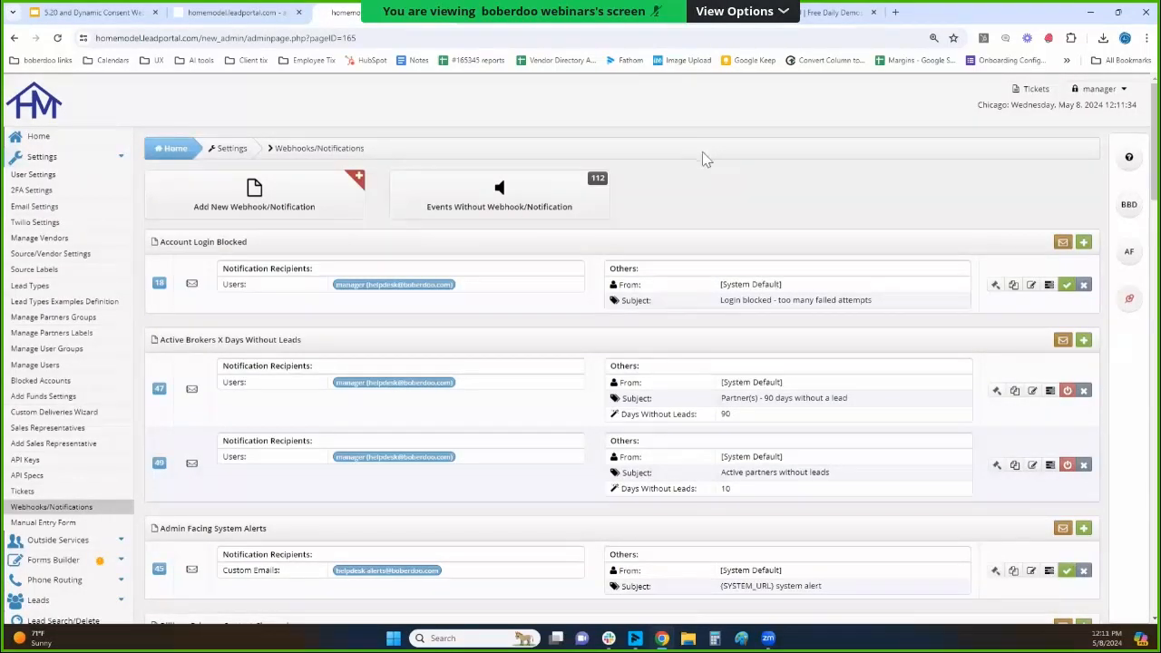
Find the Lead Refund Approval notification and look at its available rules without changing them.
scroll(702, 158, down, 20)
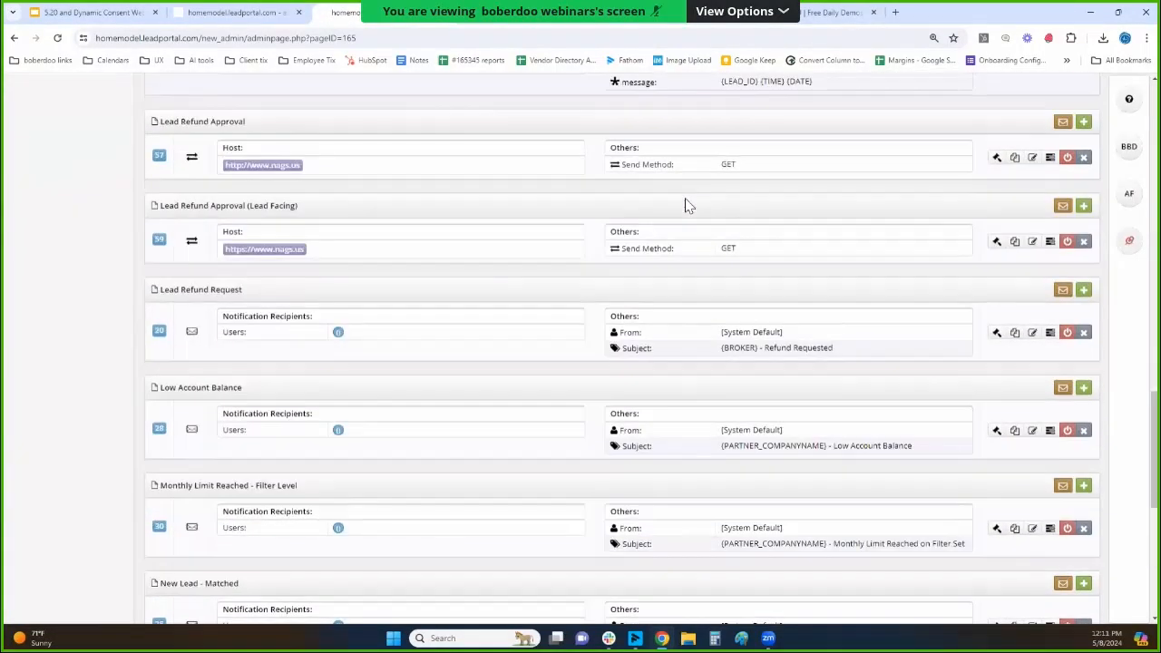
scroll(687, 205, up, 3)
drag(253, 326, 171, 341)
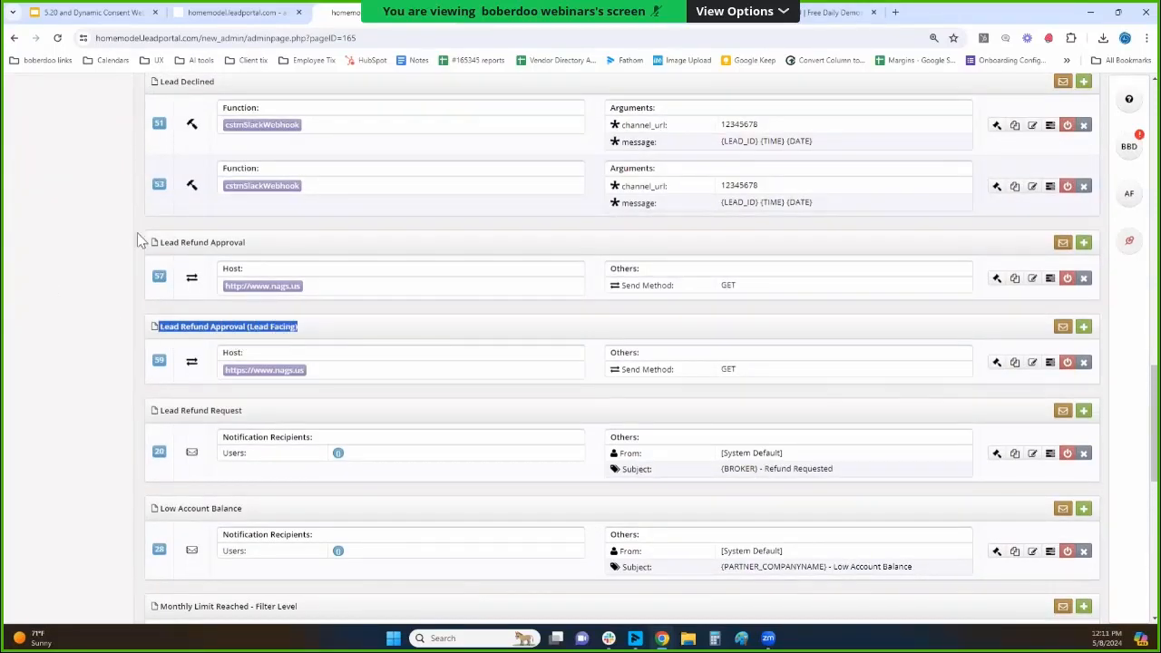
triple_click(214, 243)
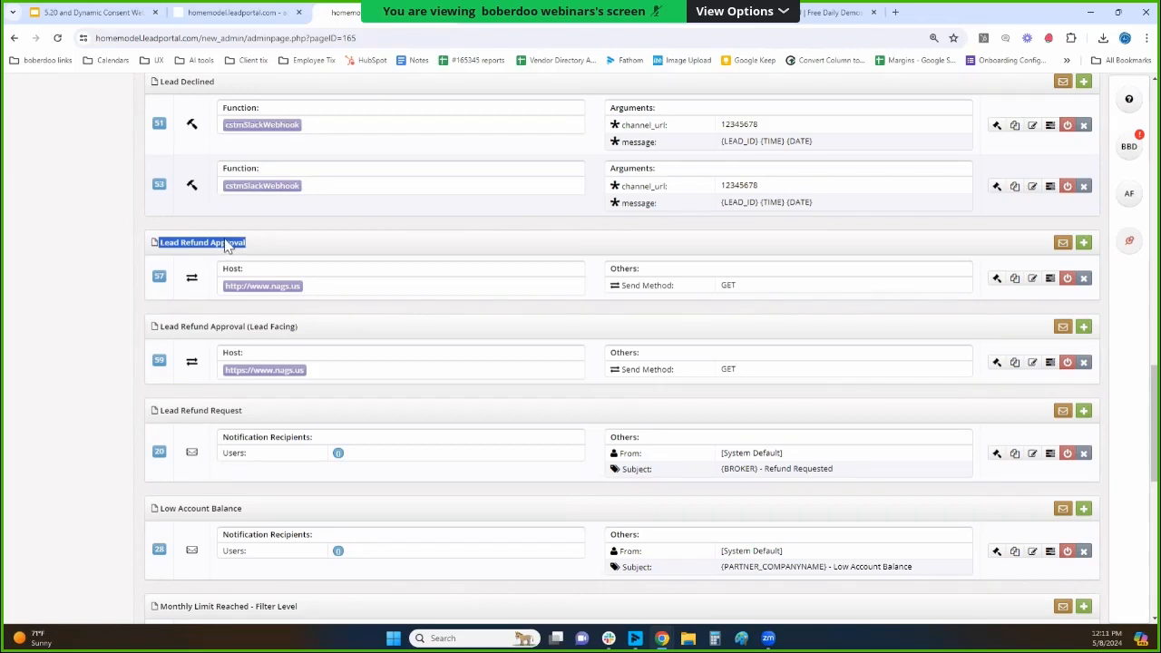
click(995, 280)
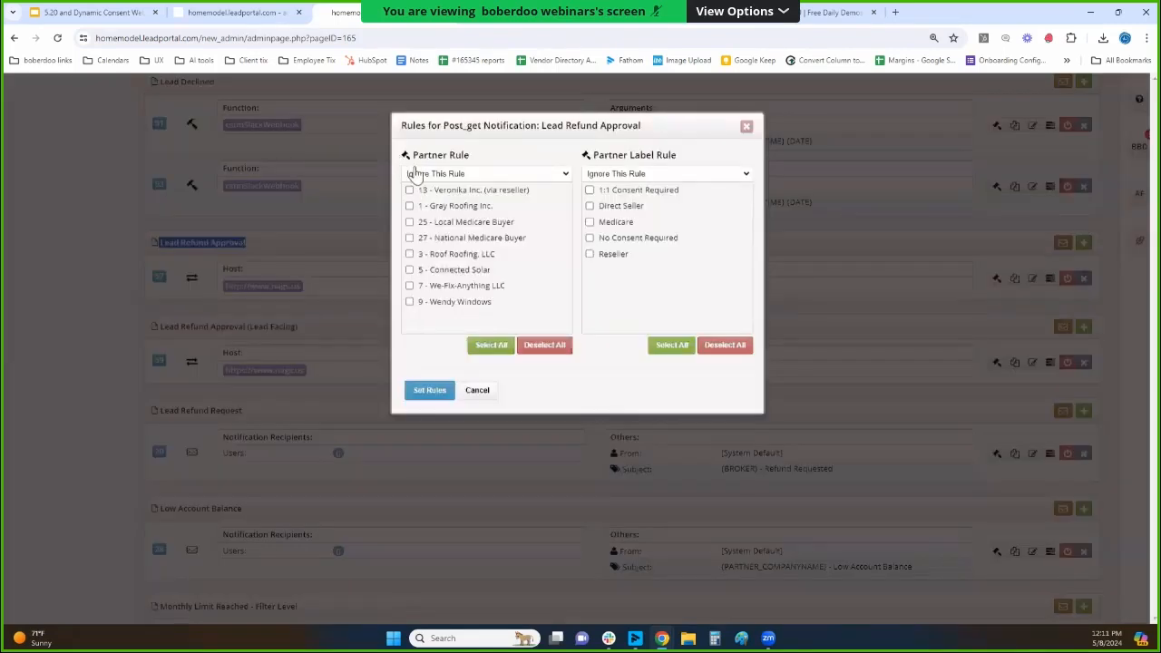
click(746, 126)
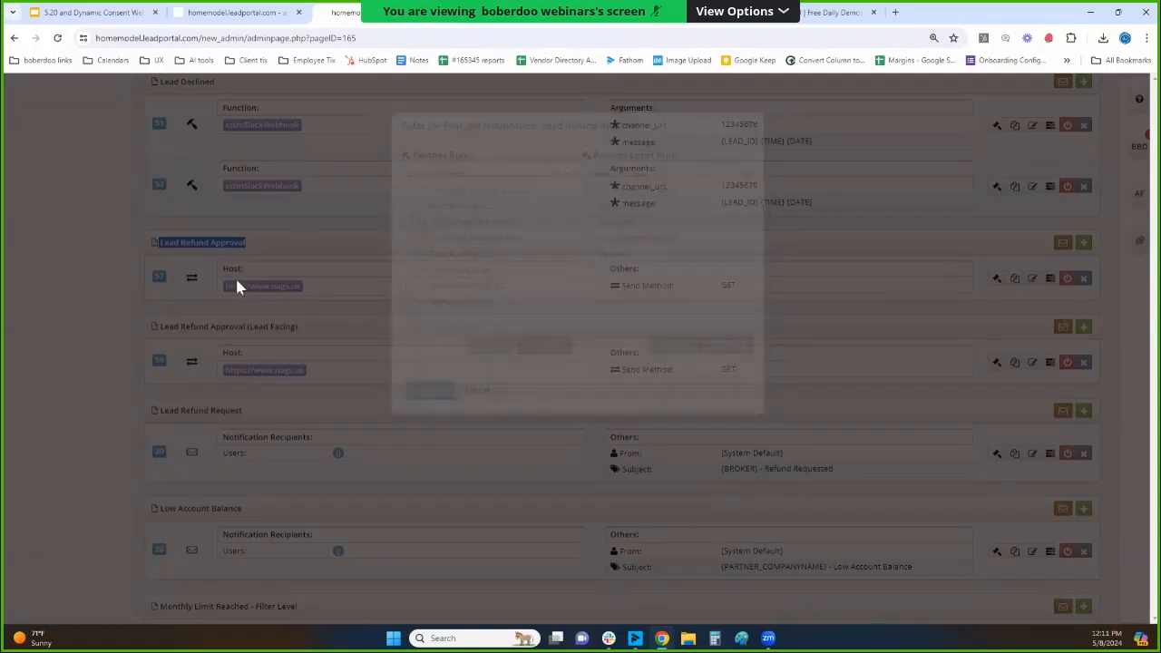
Examine the rules of the Lead Refund Approval (Lead Facing) notification, focusing on the Lead Type Rule and Source Rule, and close them unchanged.
drag(158, 338, 322, 328)
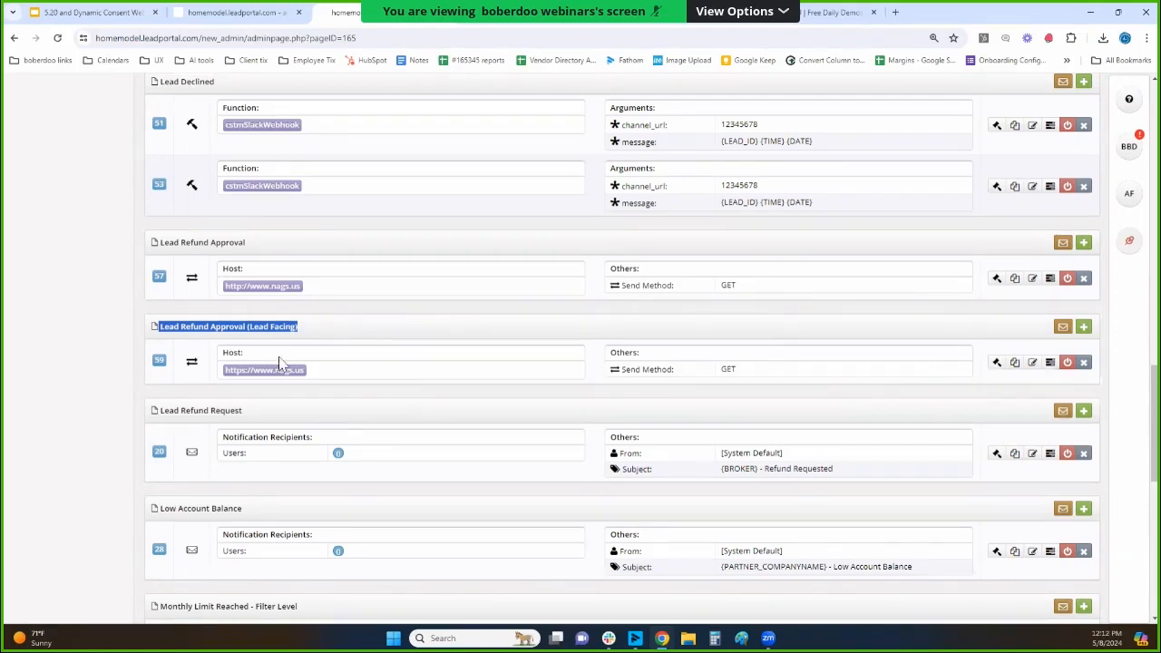
triple_click(200, 326)
click(995, 364)
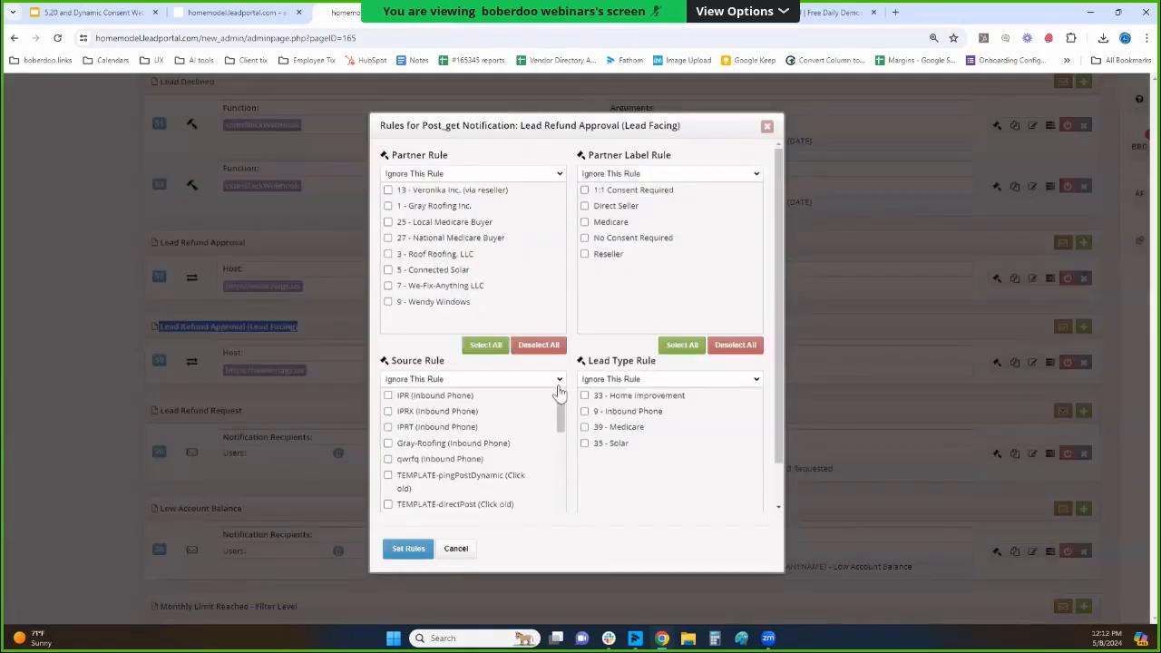
drag(655, 373, 613, 372)
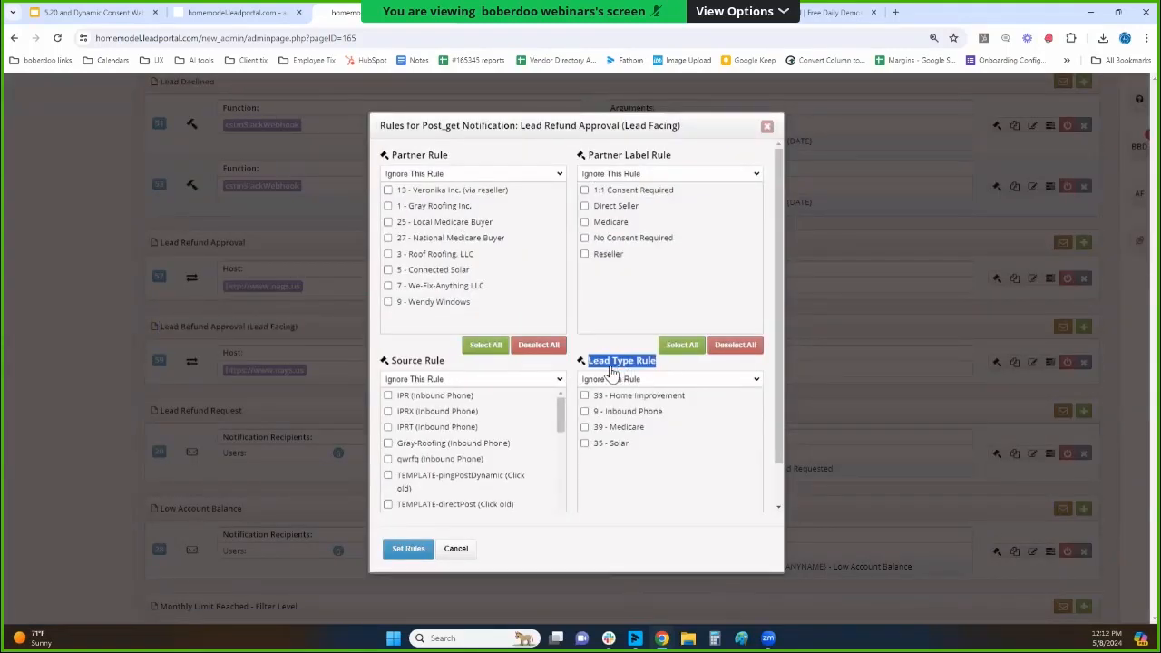
drag(443, 366, 394, 365)
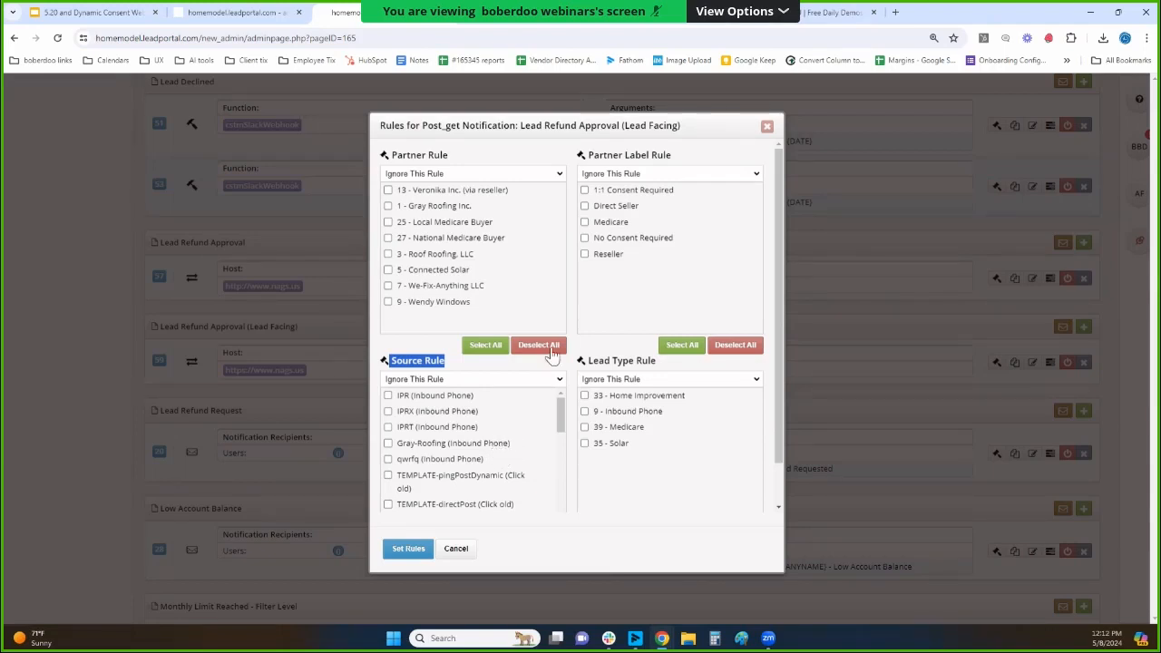
click(766, 126)
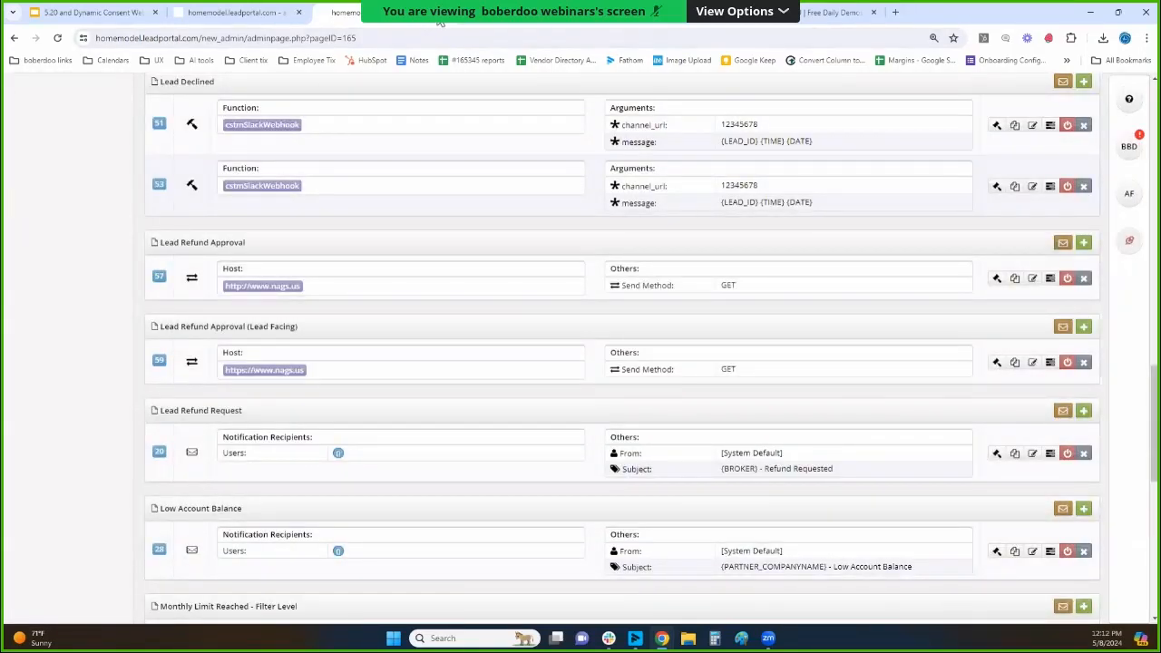
Switch to the API Specification and open the Lead Insert/Process Error Codes page.
click(345, 11)
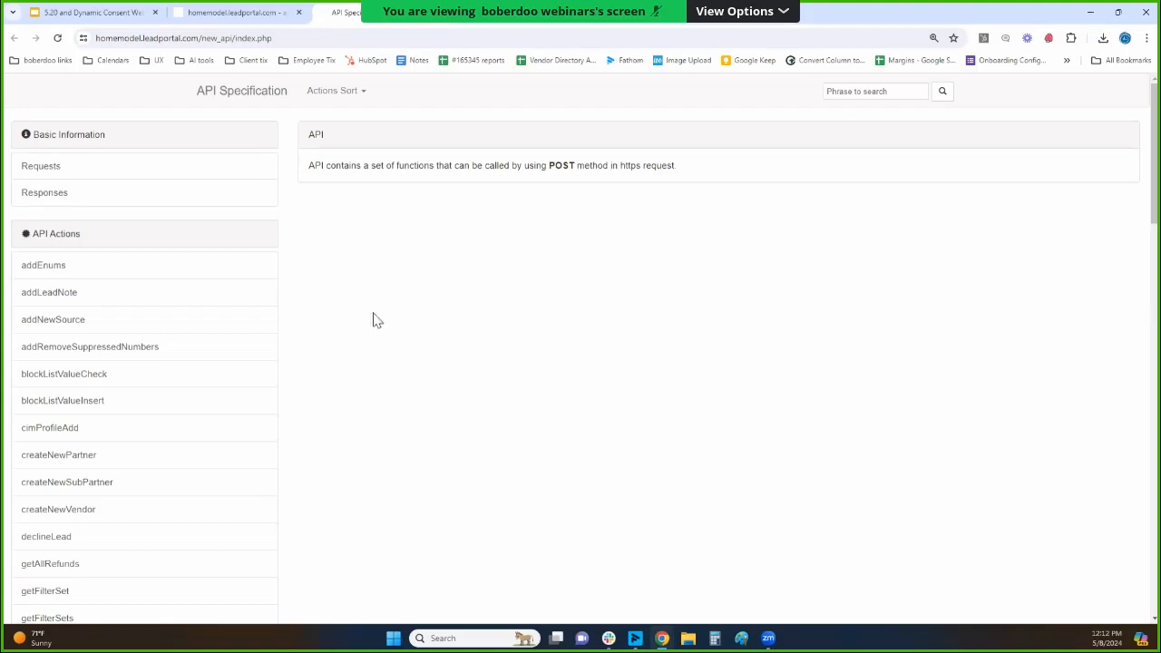
drag(1153, 174, 1089, 597)
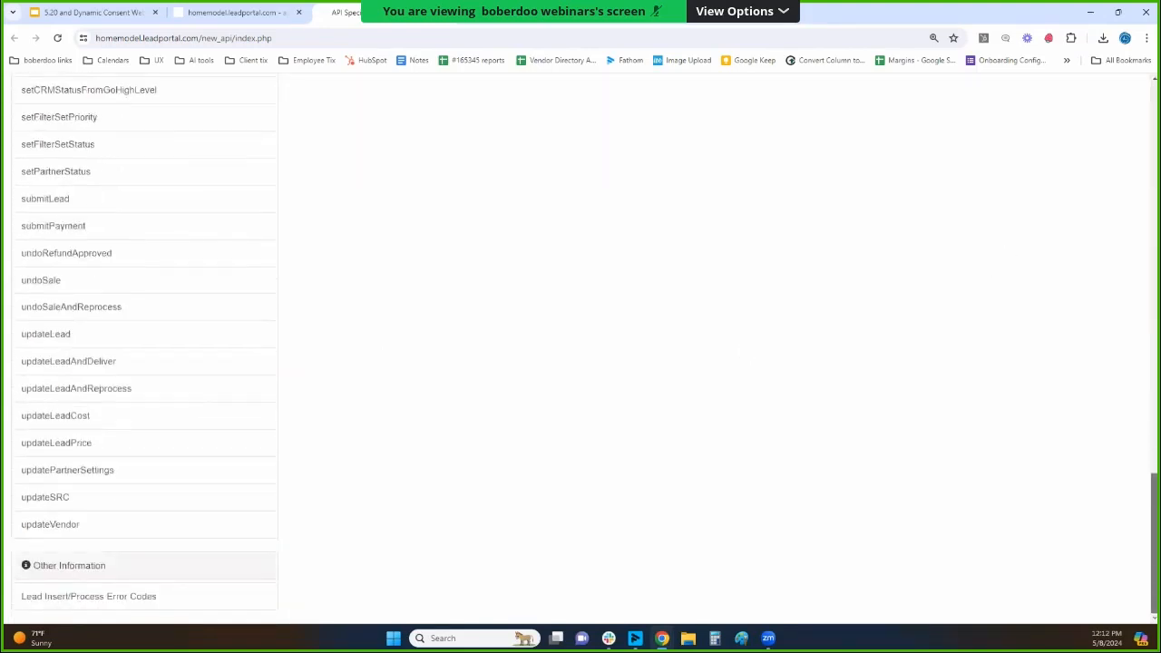
click(145, 602)
drag(394, 135, 464, 152)
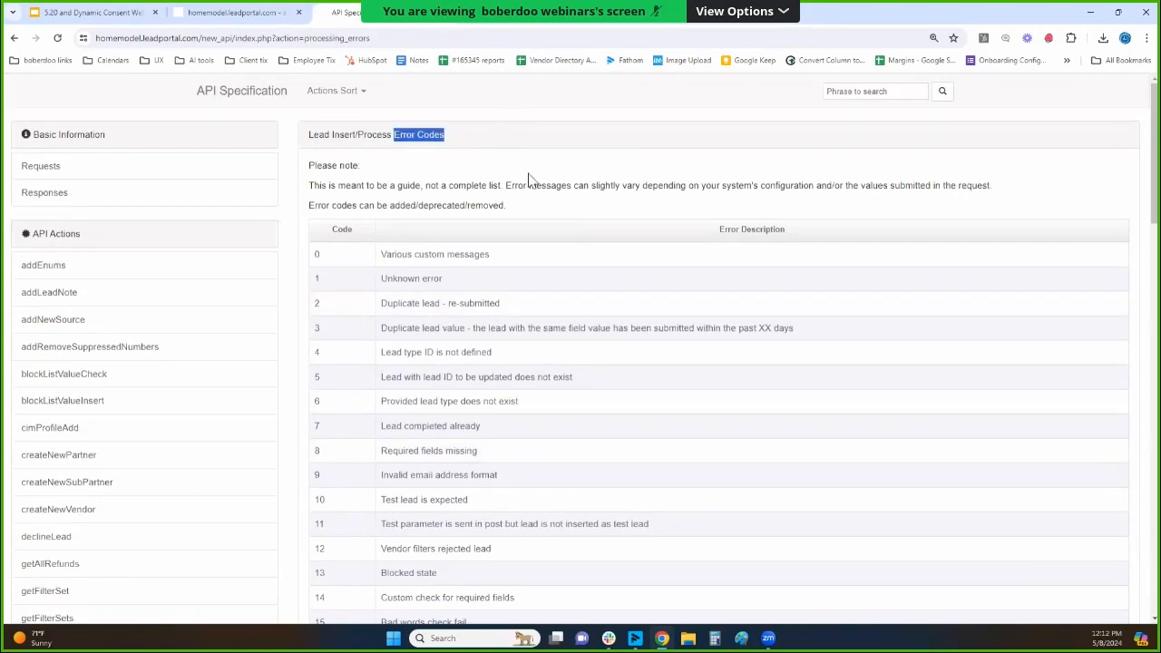
Look through the error code table and its descriptions, down to code 1003.
scroll(453, 164, down, 2)
double_click(339, 113)
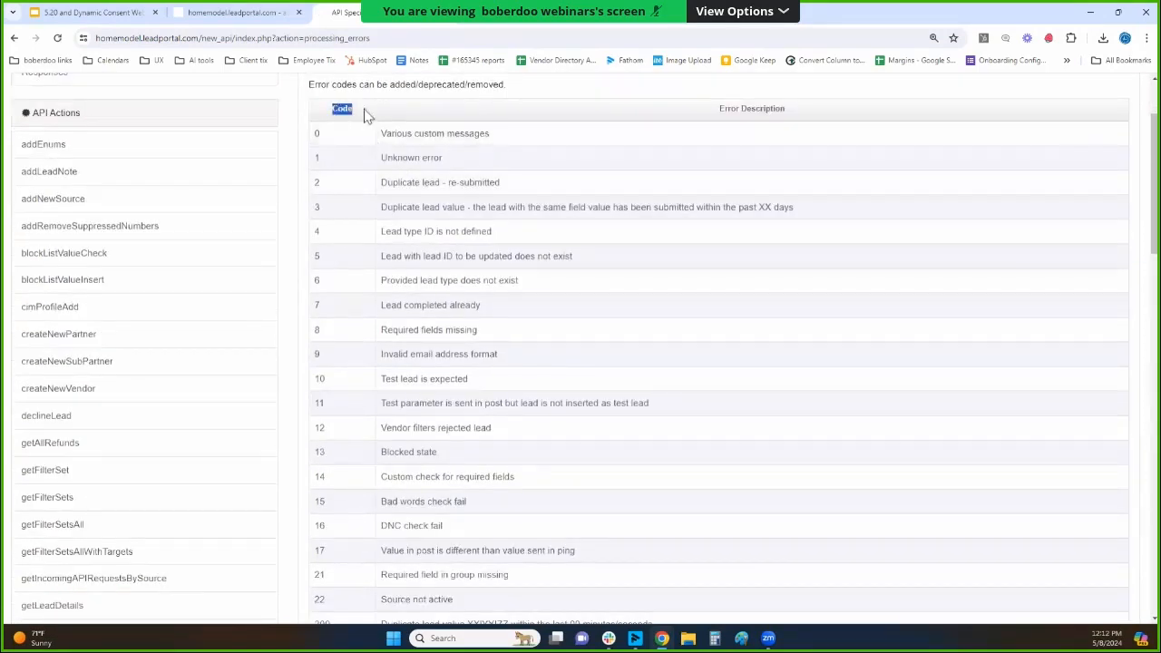
scroll(528, 204, down, 6)
scroll(532, 214, down, 9)
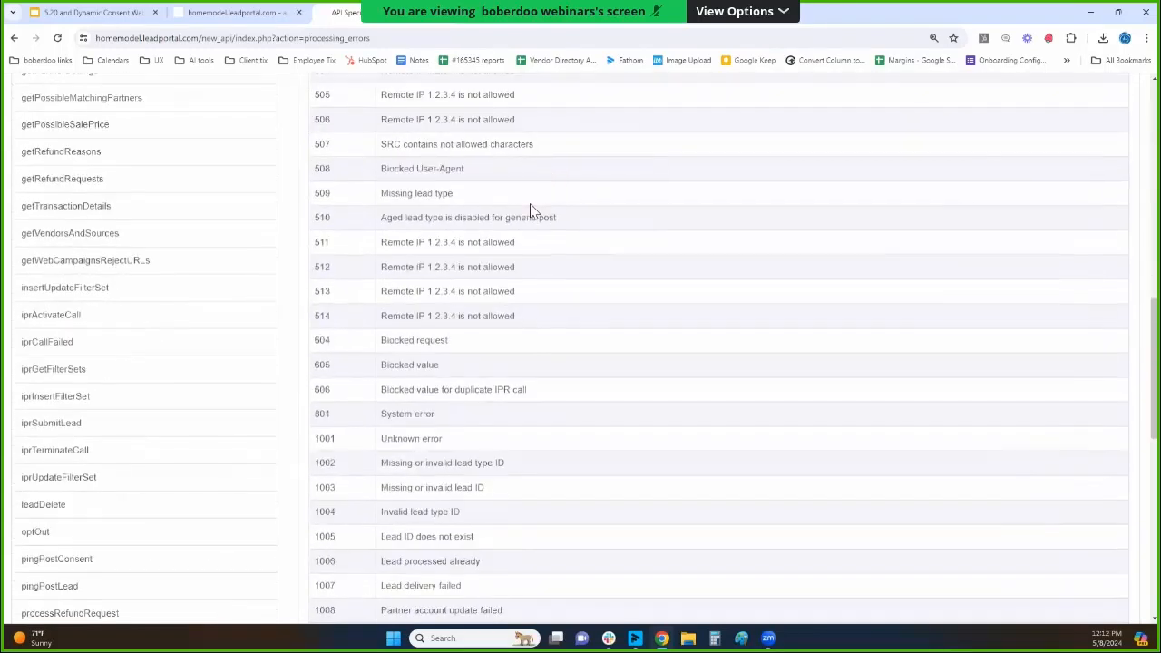
triple_click(439, 307)
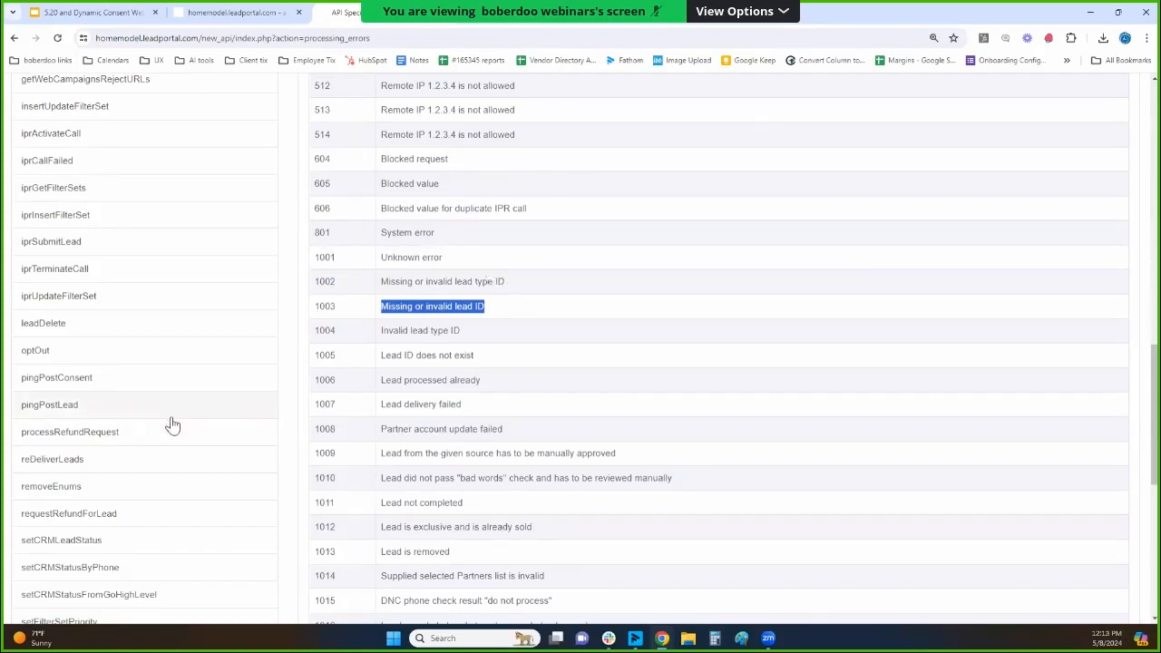
View the pingPostConsent API function's response examples and open the setCRMStatusByPhone function.
click(85, 388)
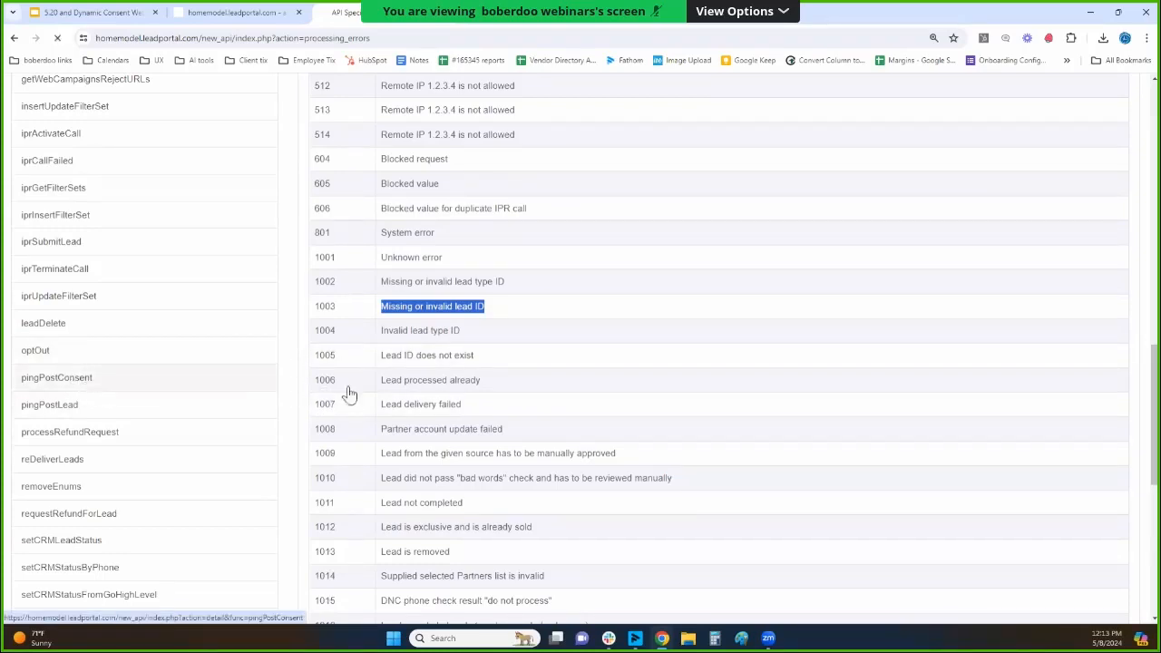
scroll(263, 281, down, 15)
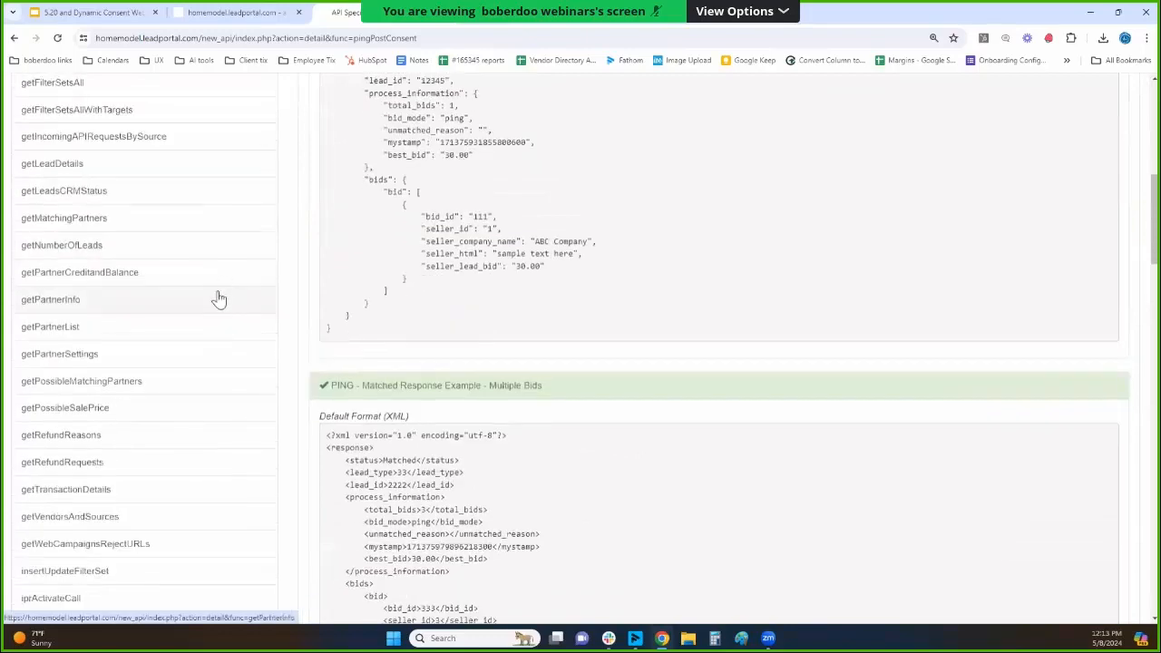
click(104, 332)
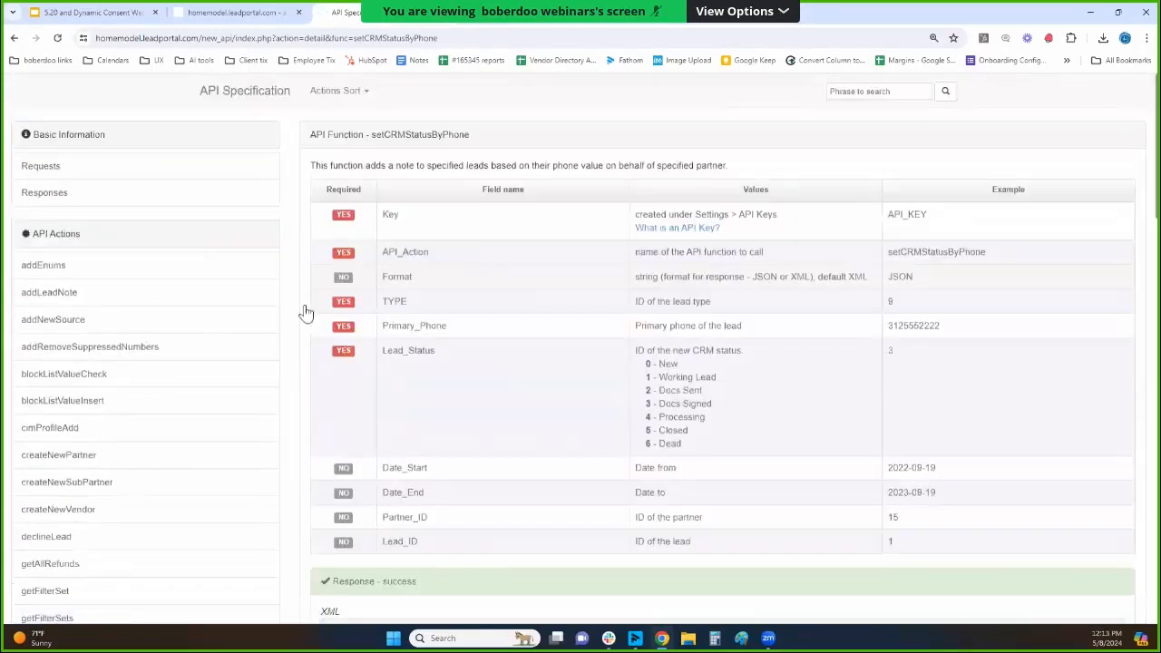
double_click(436, 145)
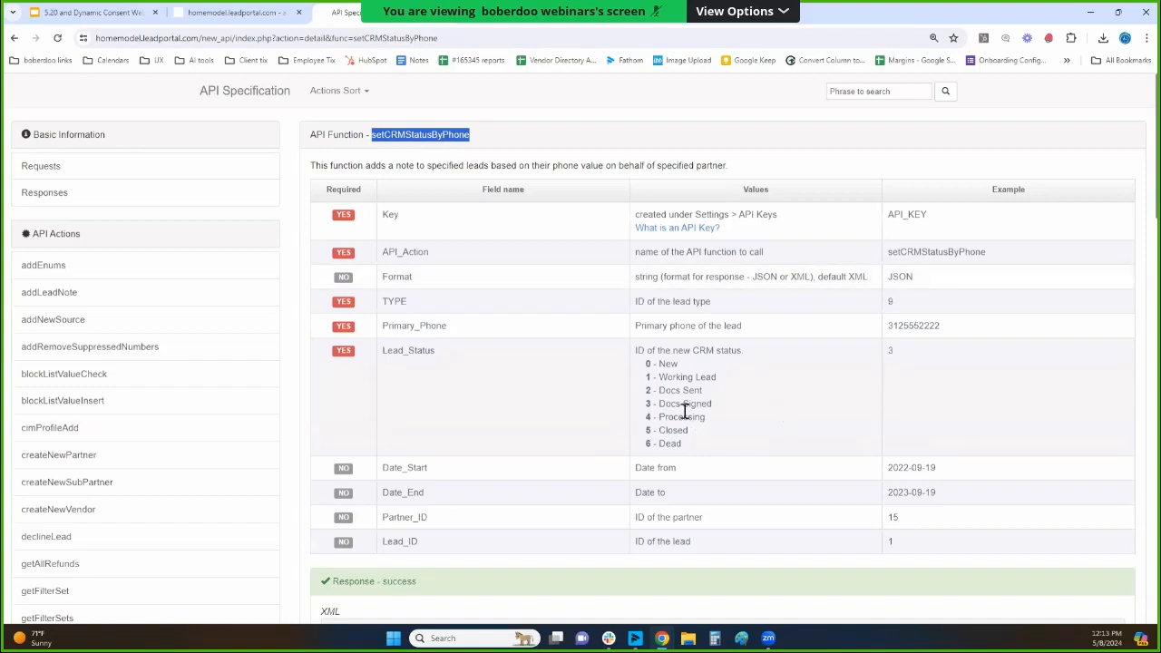
Examine the setCRMStatusByPhone fields, focusing on the CRM status IDs, Partner_ID and Lead_Status.
drag(659, 364, 682, 446)
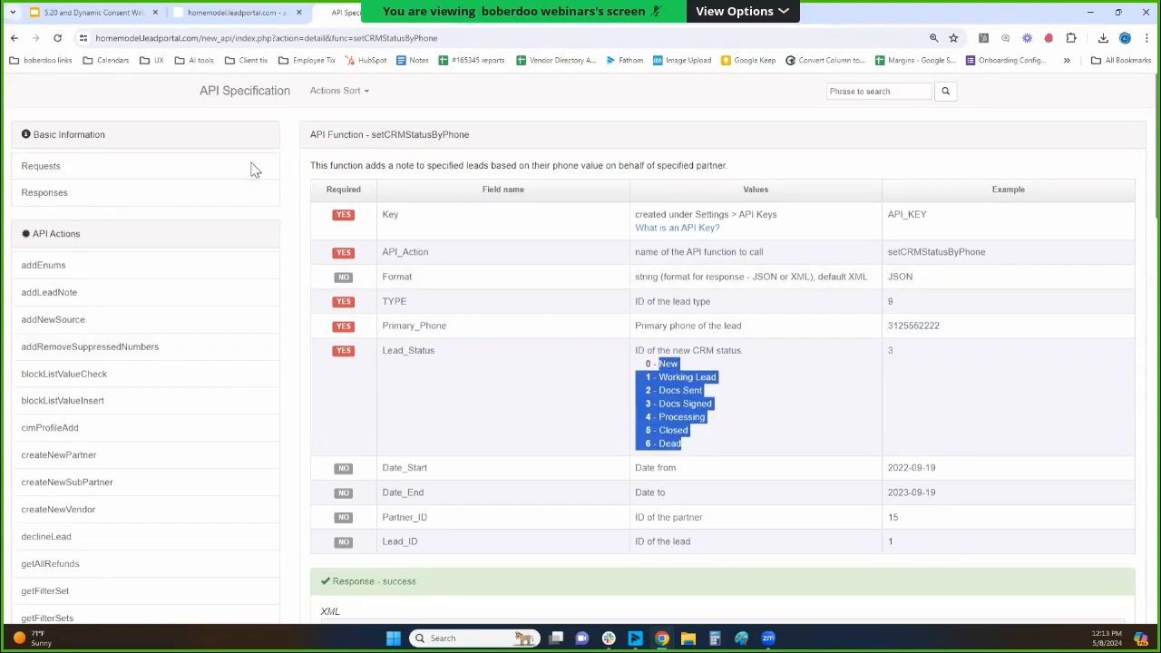
double_click(402, 135)
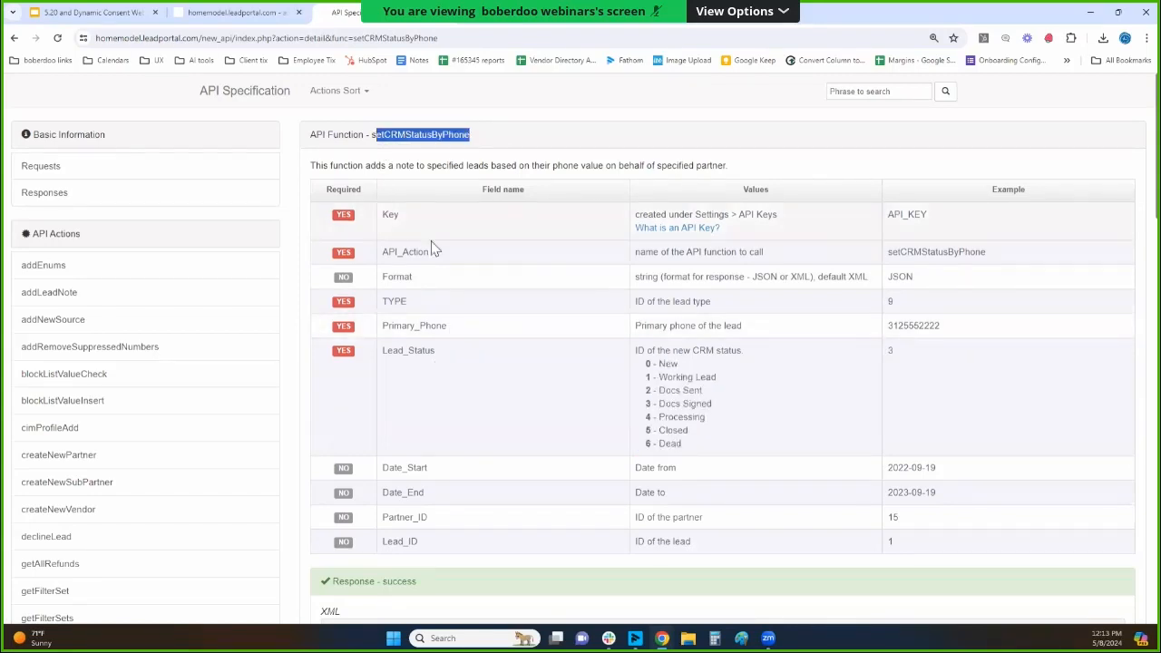
double_click(434, 525)
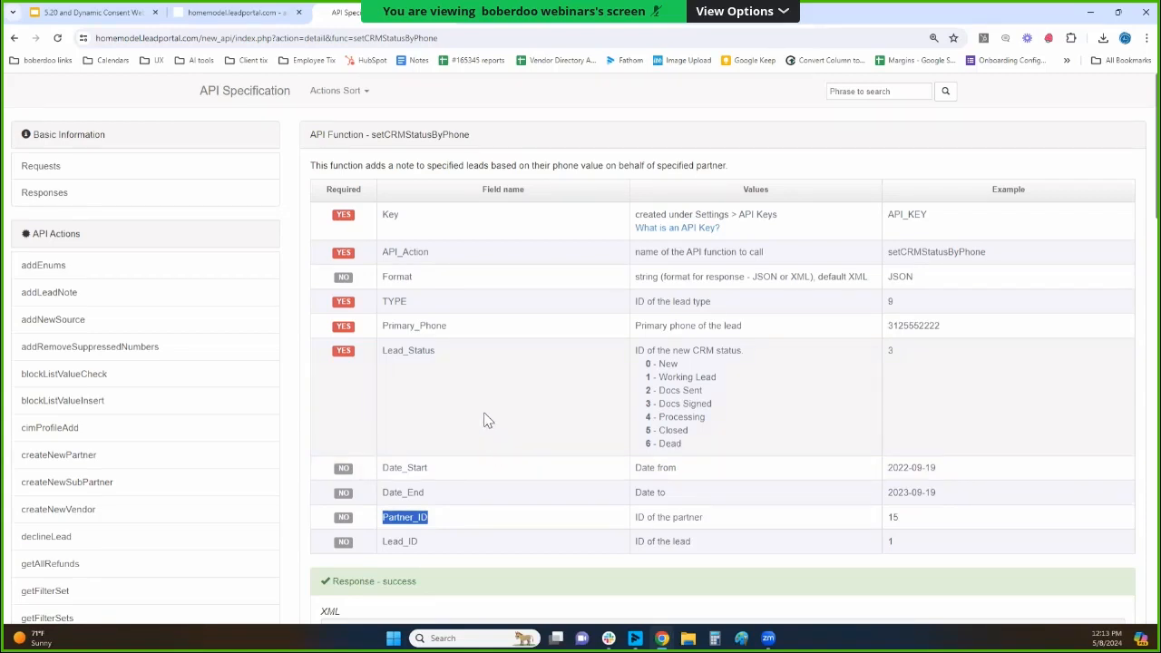
double_click(448, 354)
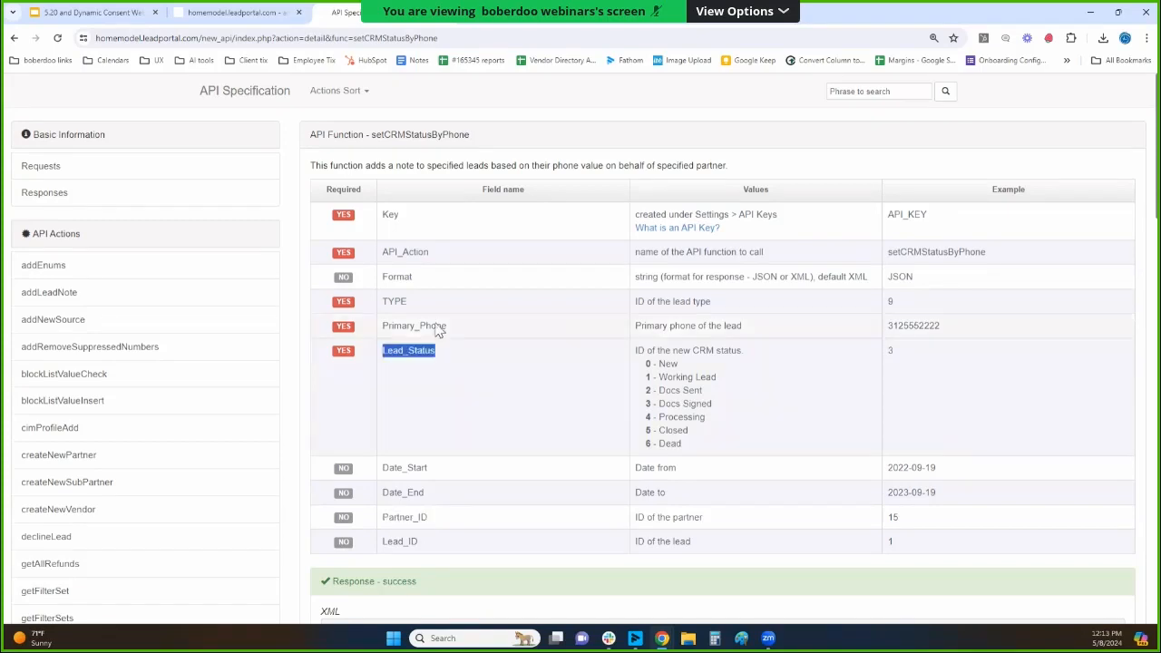
Highlight the Primary_Phone and Lead_Status field names in the setCRMStatusByPhone table.
double_click(415, 325)
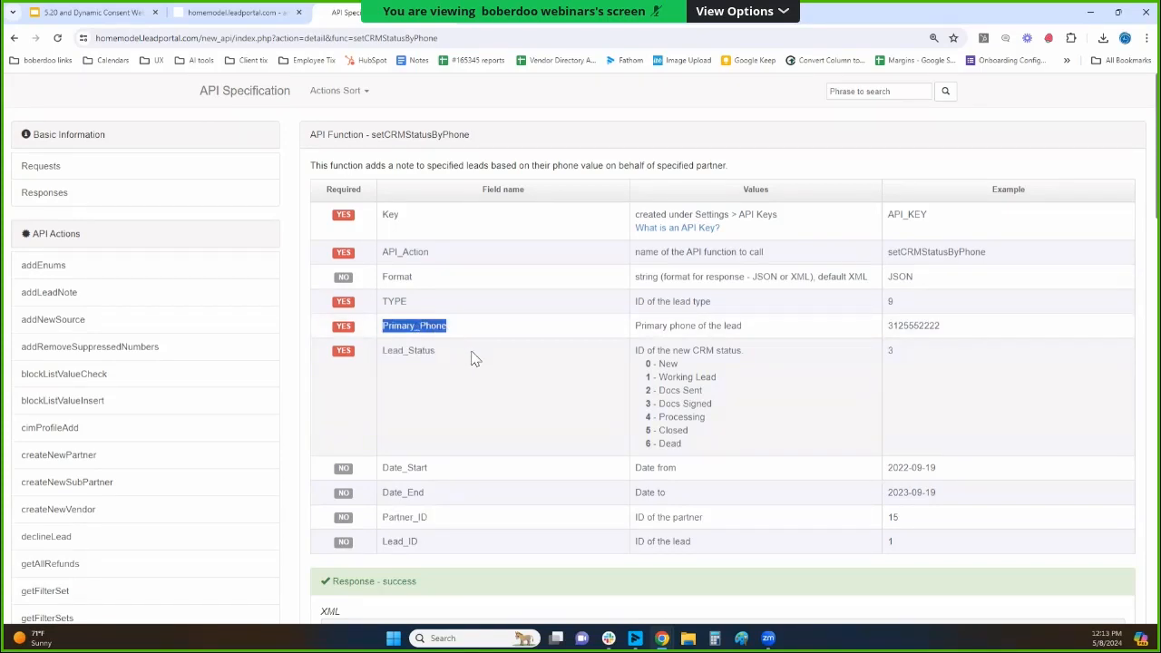
click(427, 338)
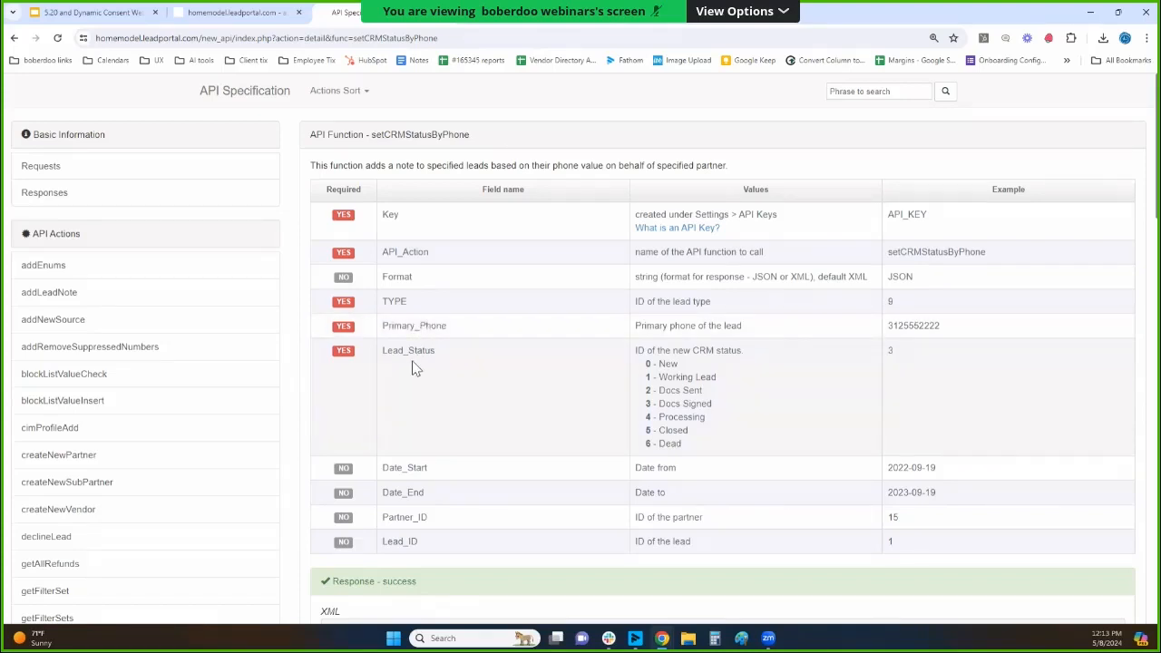
double_click(415, 353)
Open the pingPostConsent function in the API Specification and highlight its name in the heading.
scroll(153, 337, down, 15)
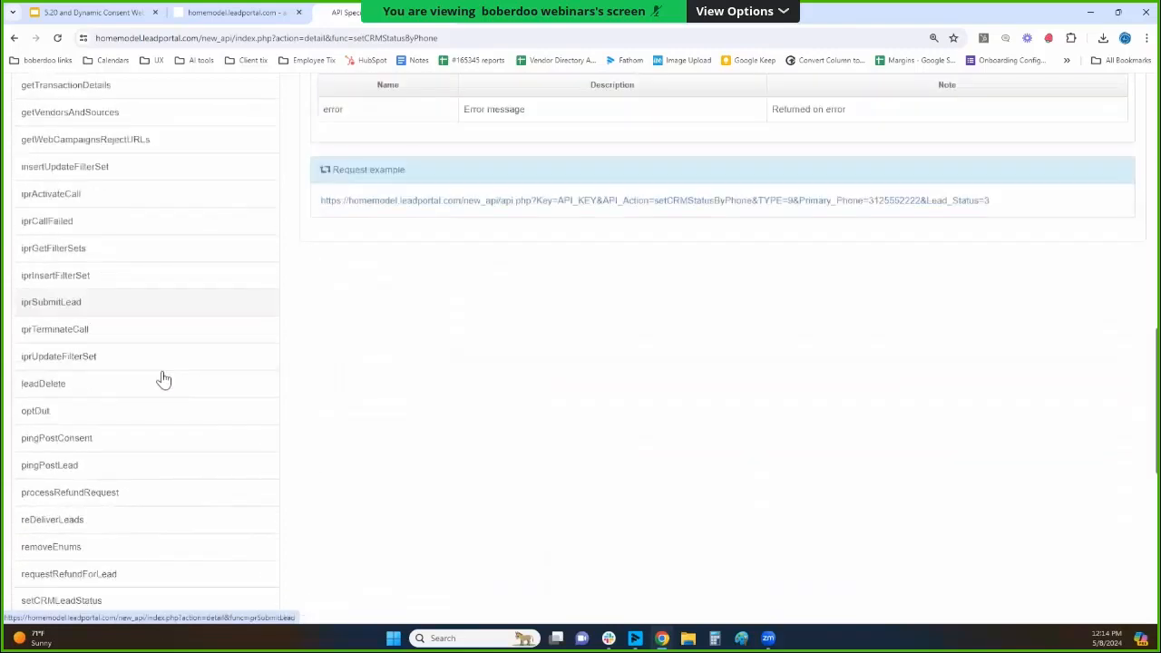
scroll(168, 388, down, 5)
scroll(174, 394, up, 3)
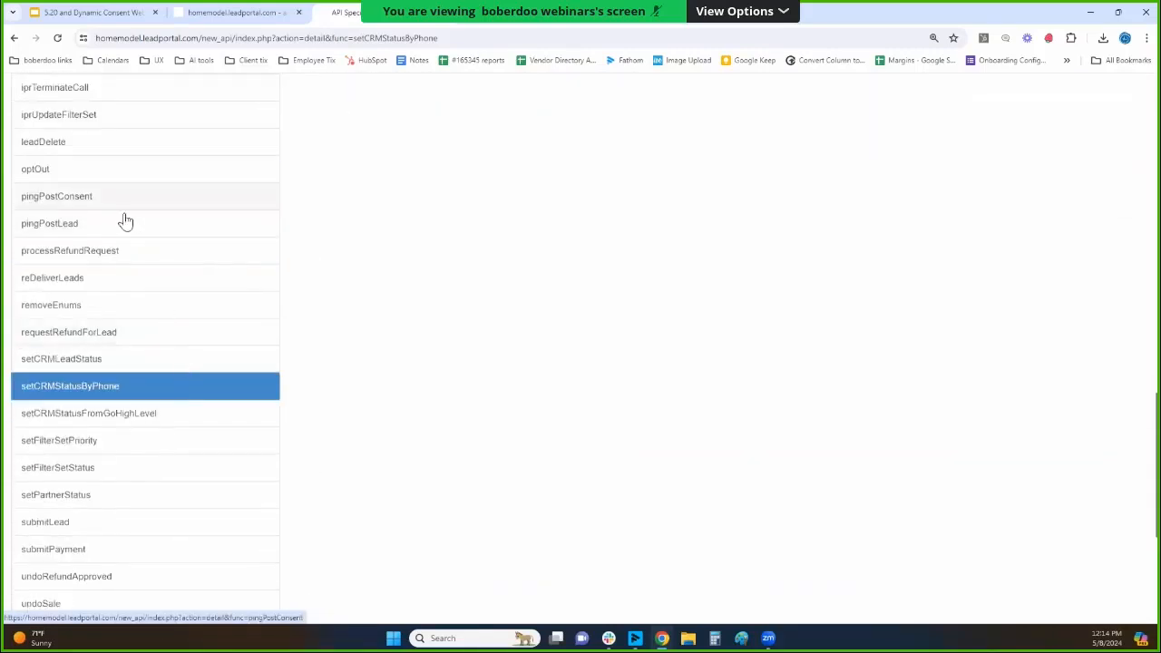
click(119, 198)
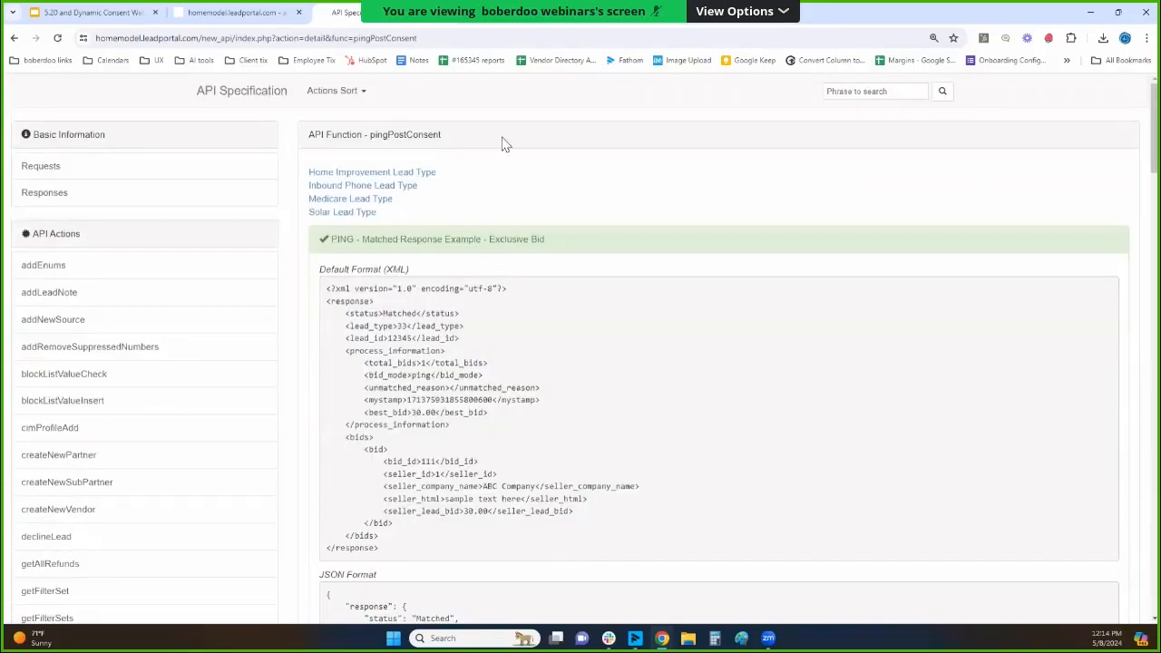
drag(364, 134, 479, 186)
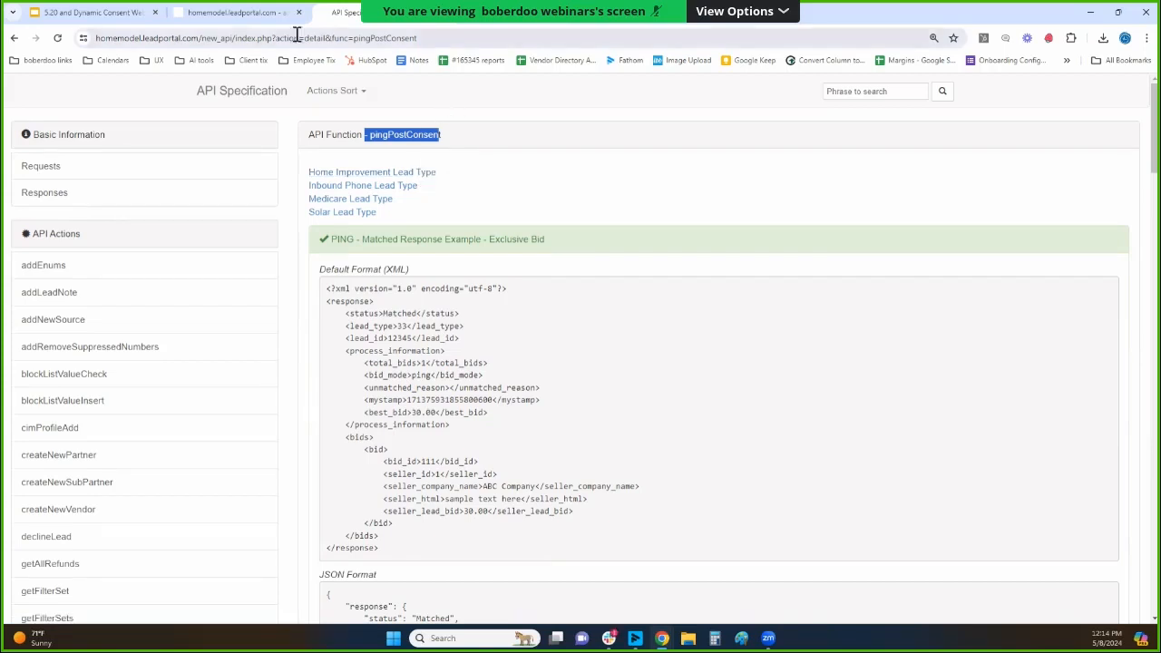
Switch to the lead portal's admin pages and open the Partner Responses Logs of the partner Gray Roofing Inc.
click(269, 14)
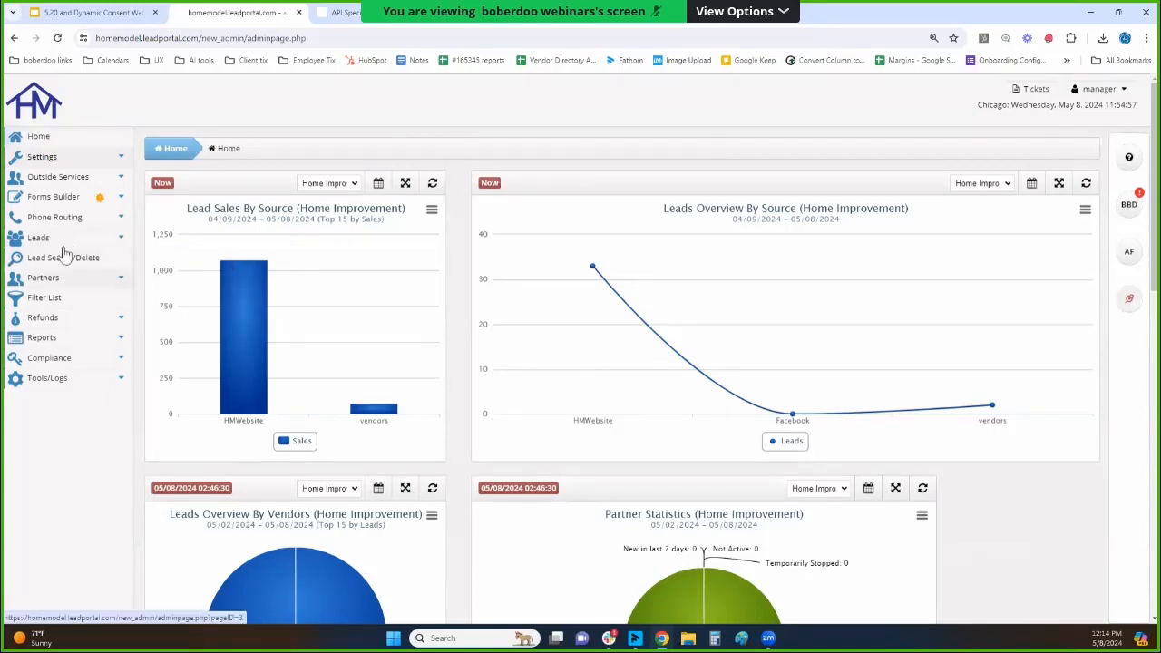
click(52, 285)
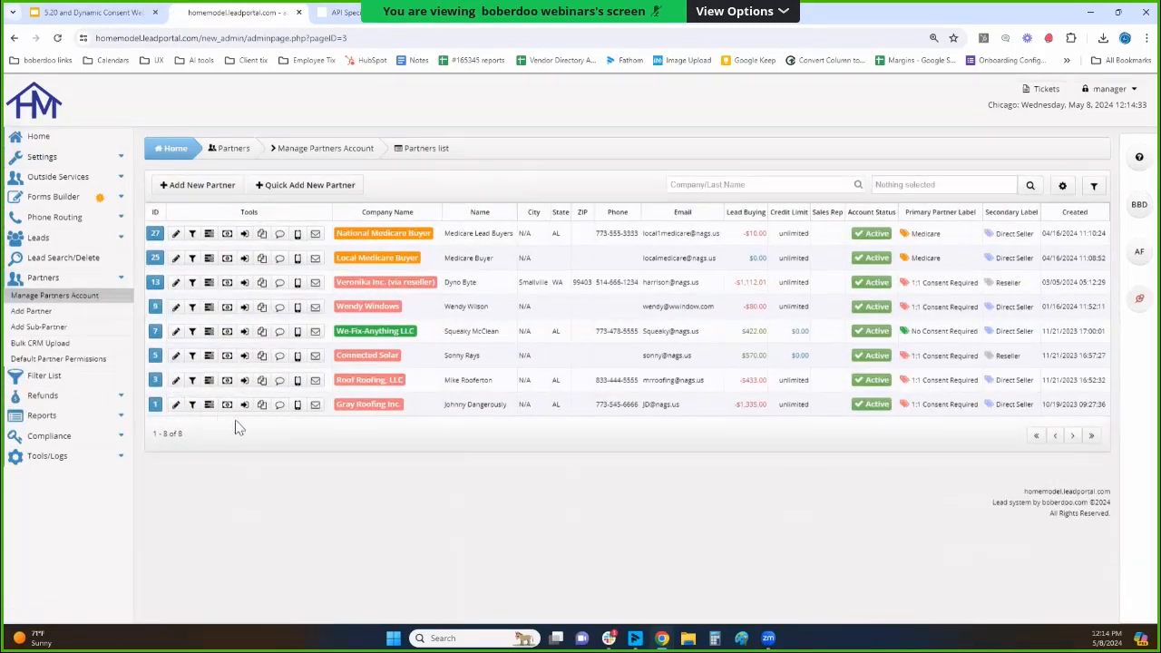
click(357, 413)
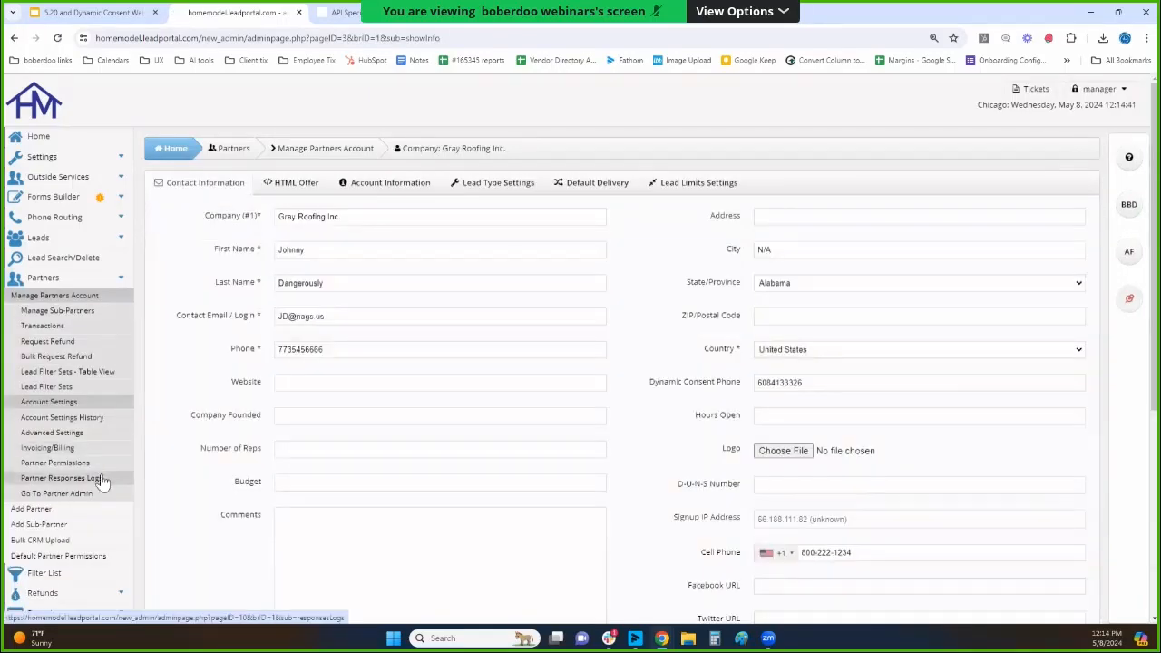
click(102, 479)
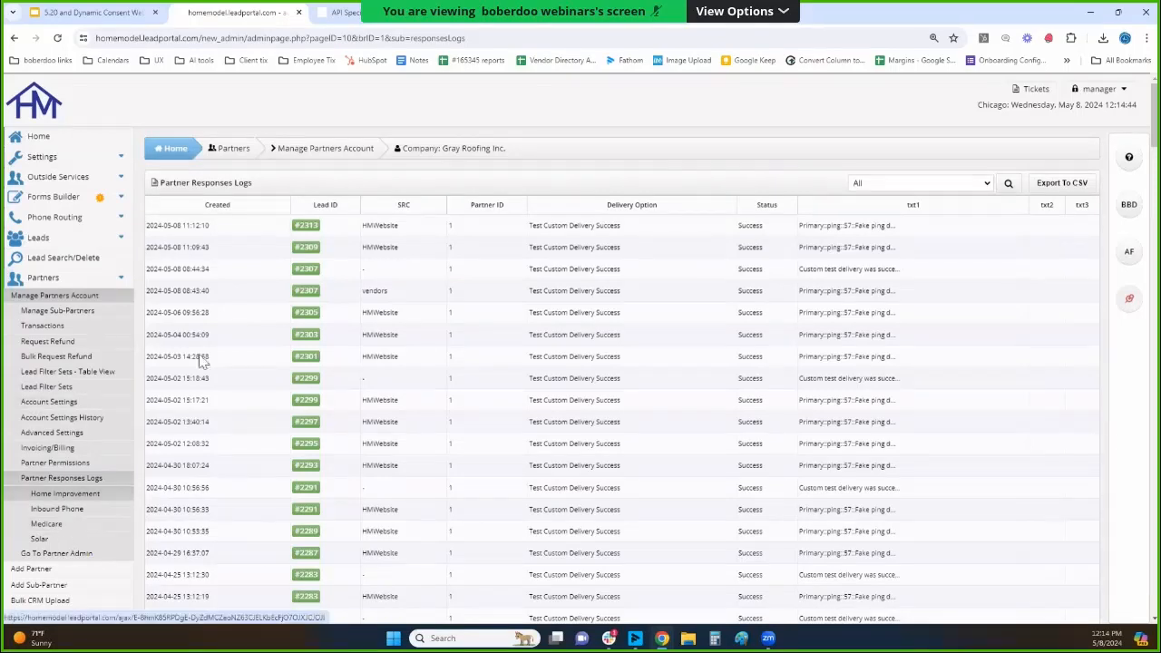
Highlight the Partner Responses Logs title, view the All, Failure and Success status filter options, and choose Success.
drag(259, 195, 211, 179)
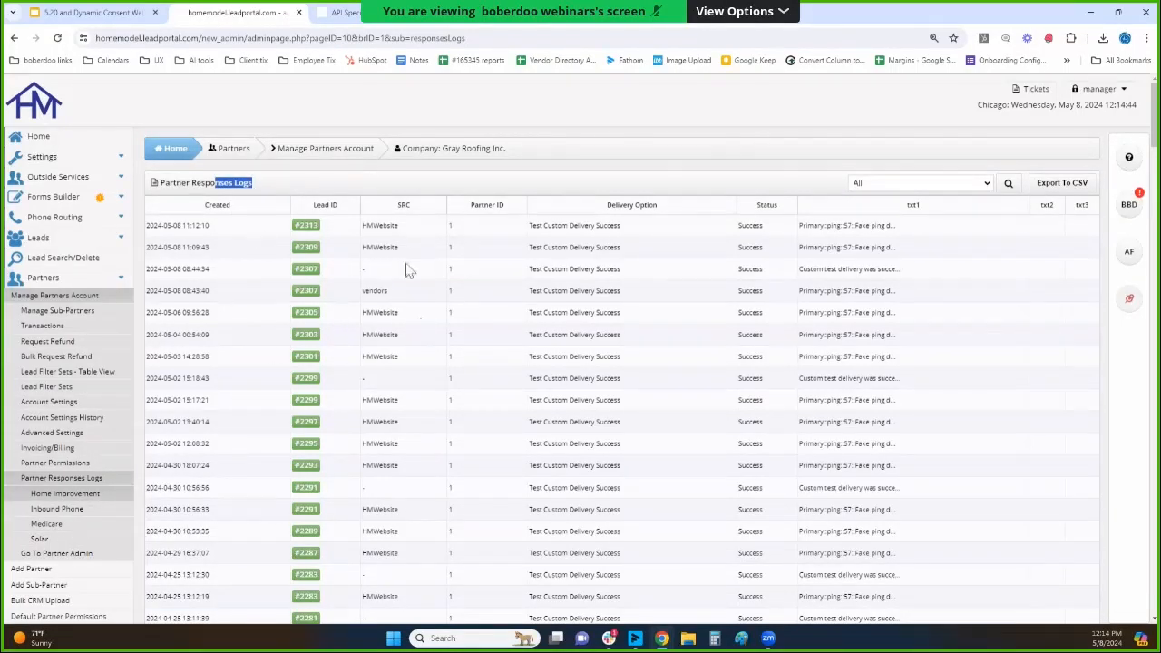
click(853, 184)
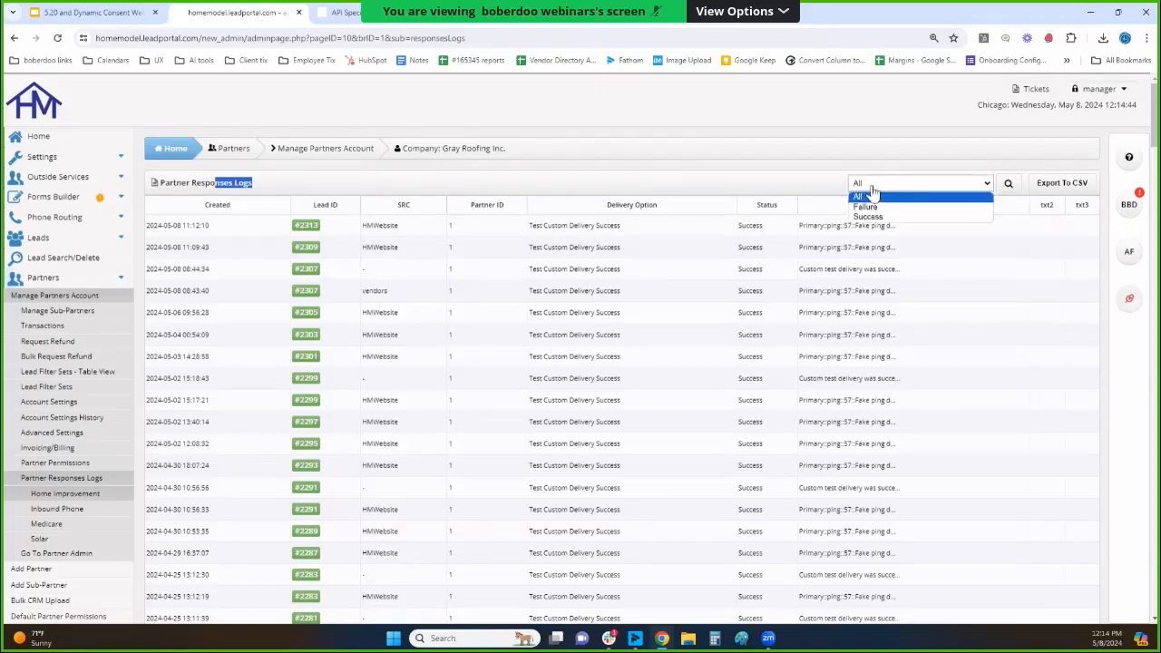
click(960, 159)
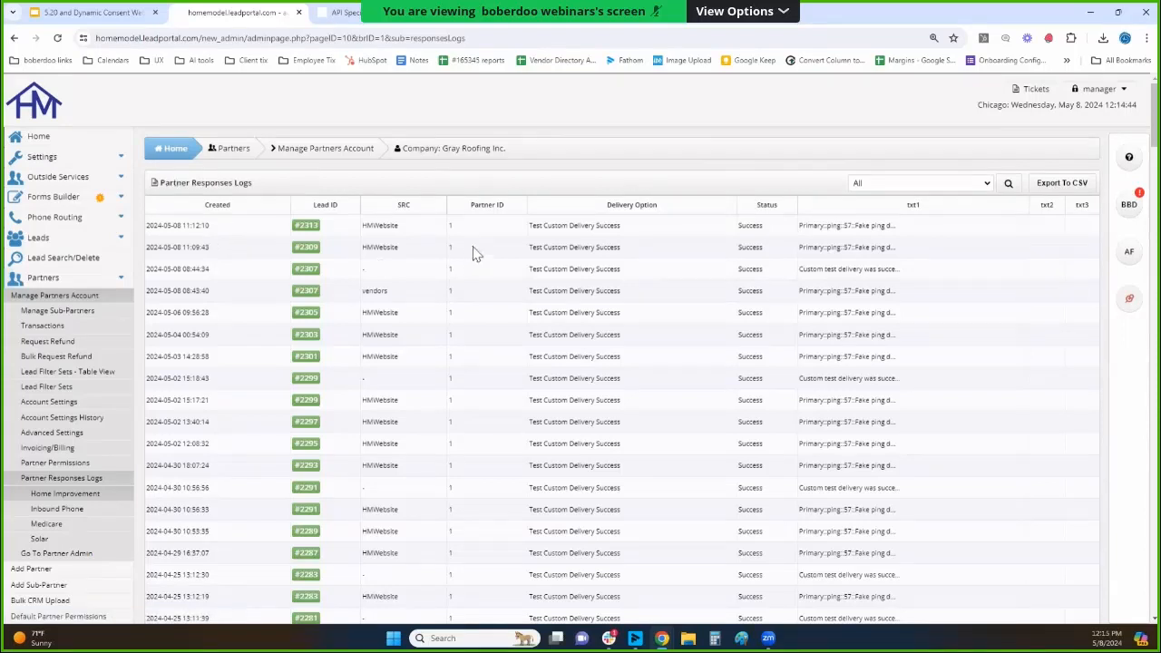
click(927, 183)
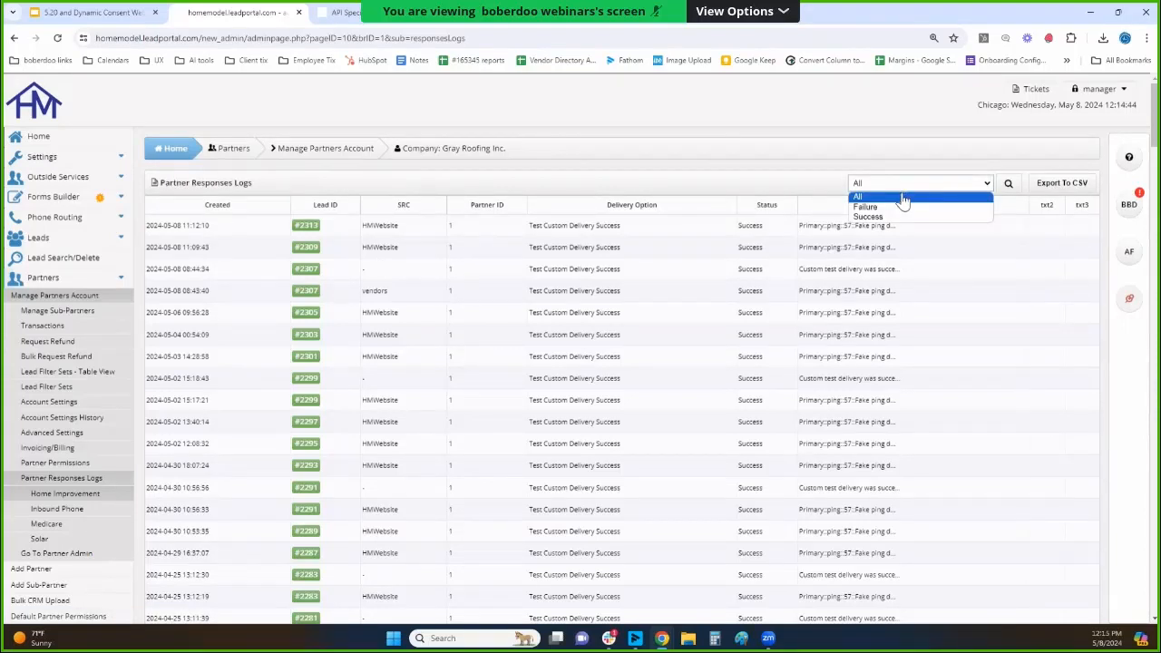
click(869, 216)
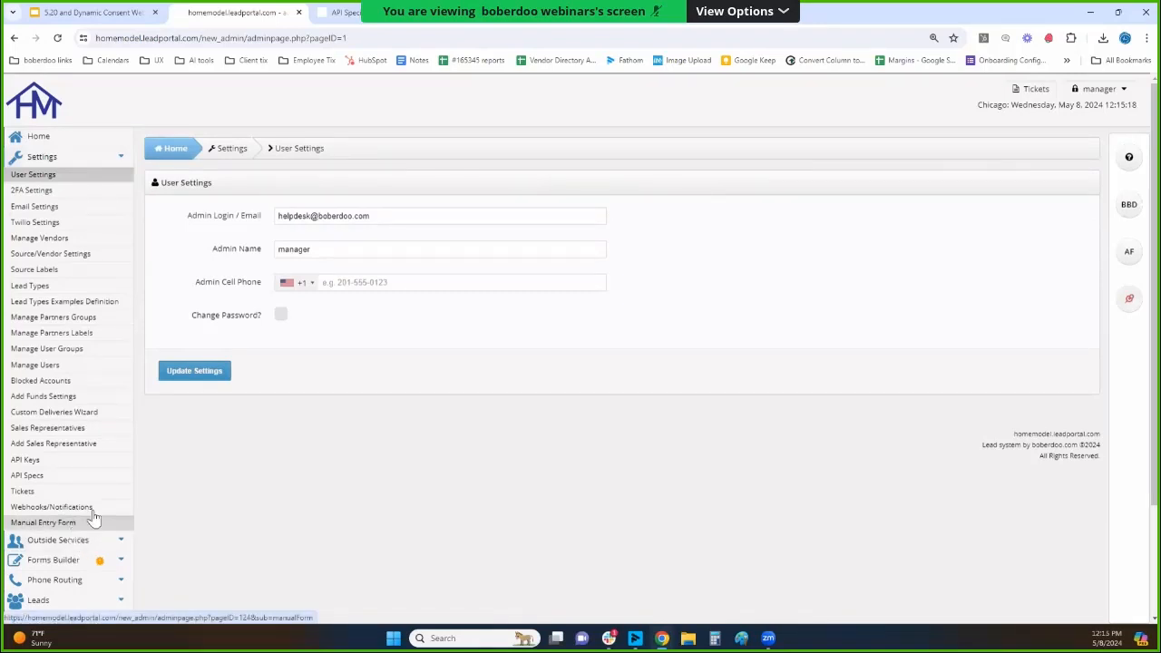
Open the Home Improvement Manual Entry Form in the settings and highlight its Match_With_Partner_ID field name.
scroll(245, 481, down, 2)
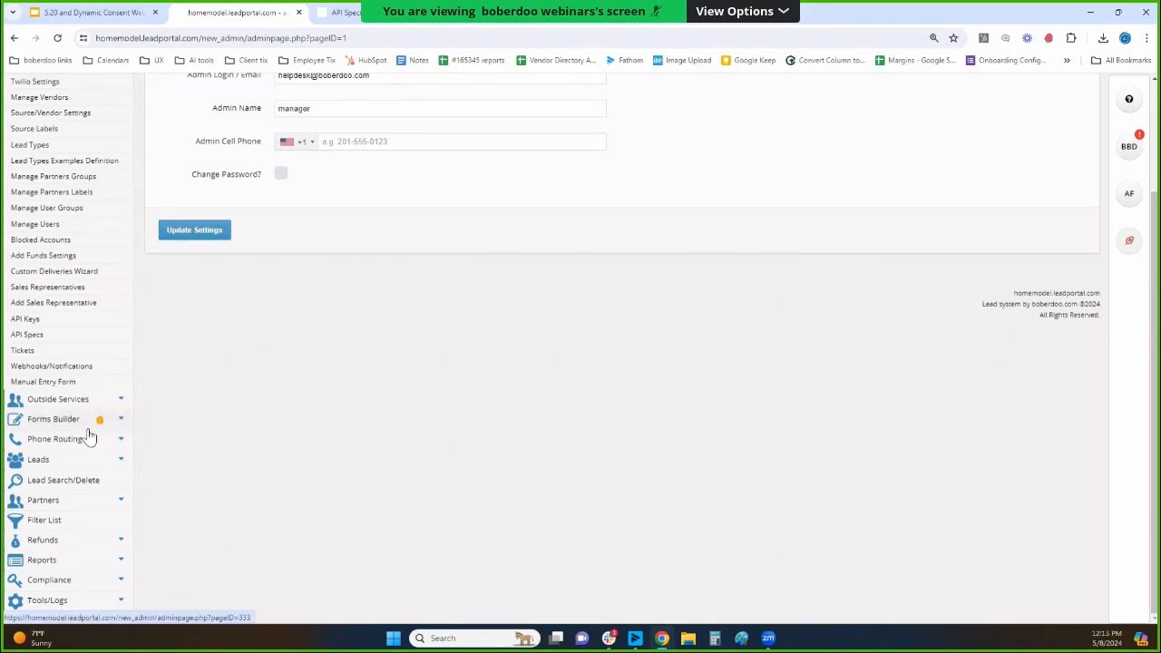
click(90, 381)
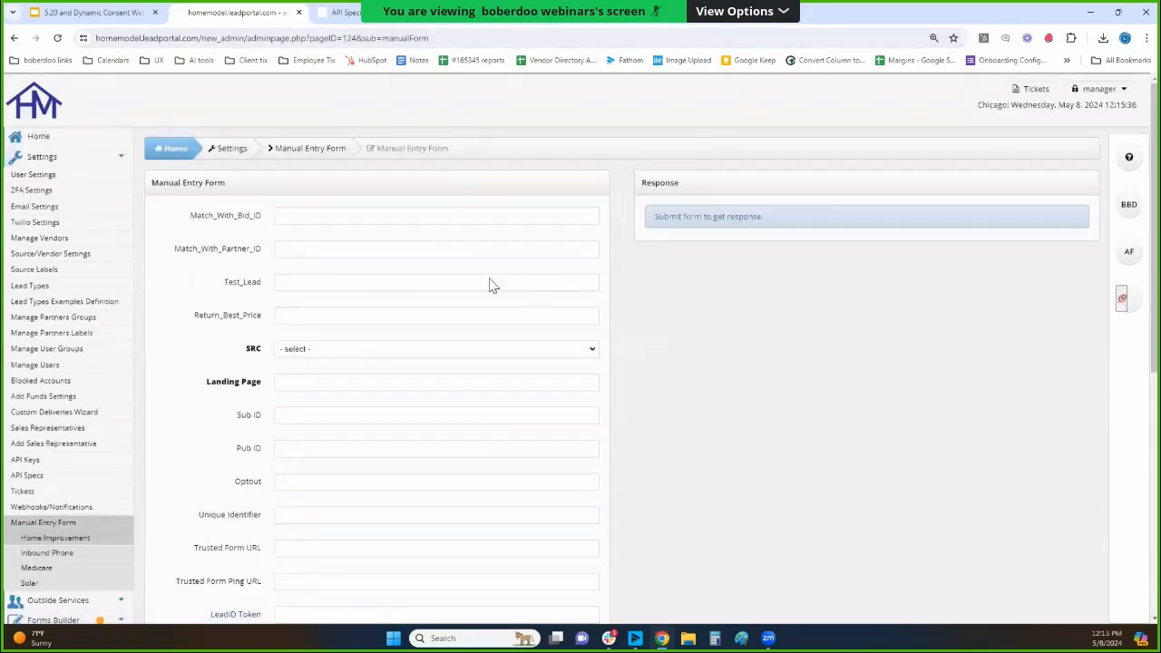
scroll(508, 277, down, 3)
scroll(490, 274, up, 3)
drag(174, 249, 265, 256)
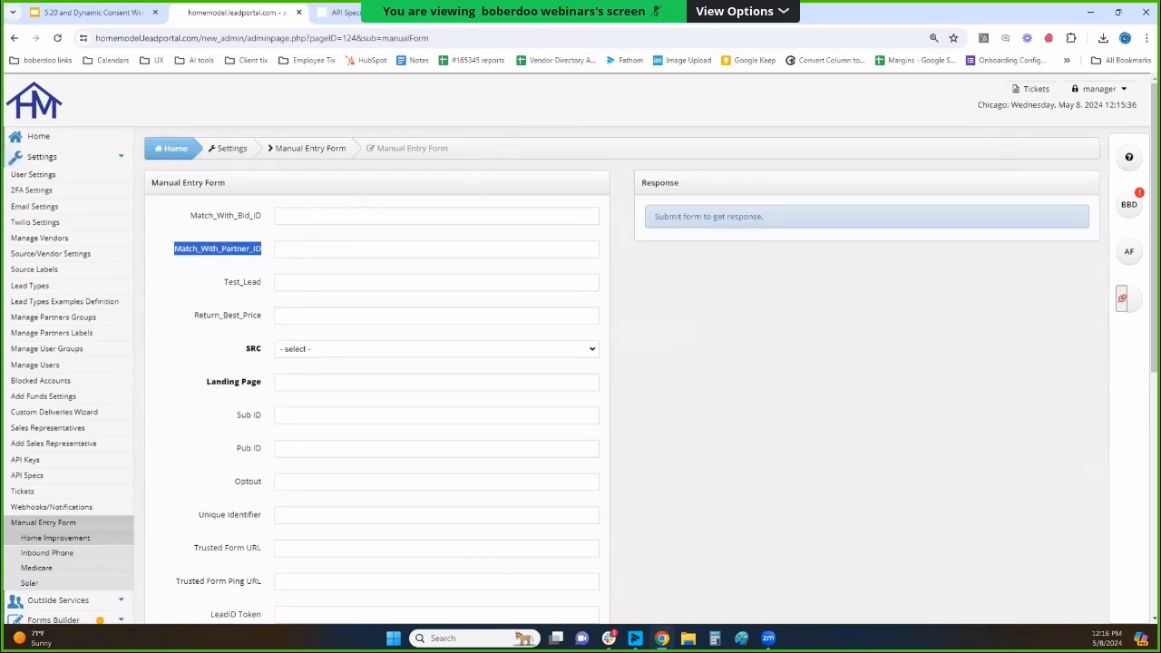
View the Stripe page of the Add Funds Settings, highlighting its title, and return to the portal's home dashboard.
click(91, 399)
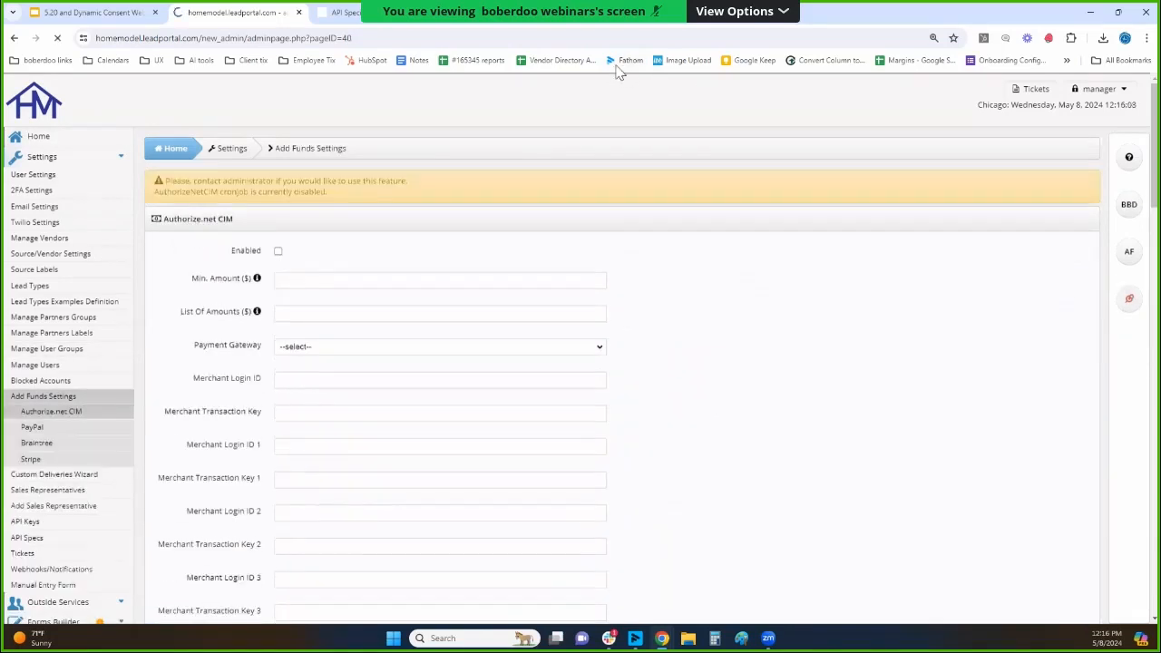
click(82, 459)
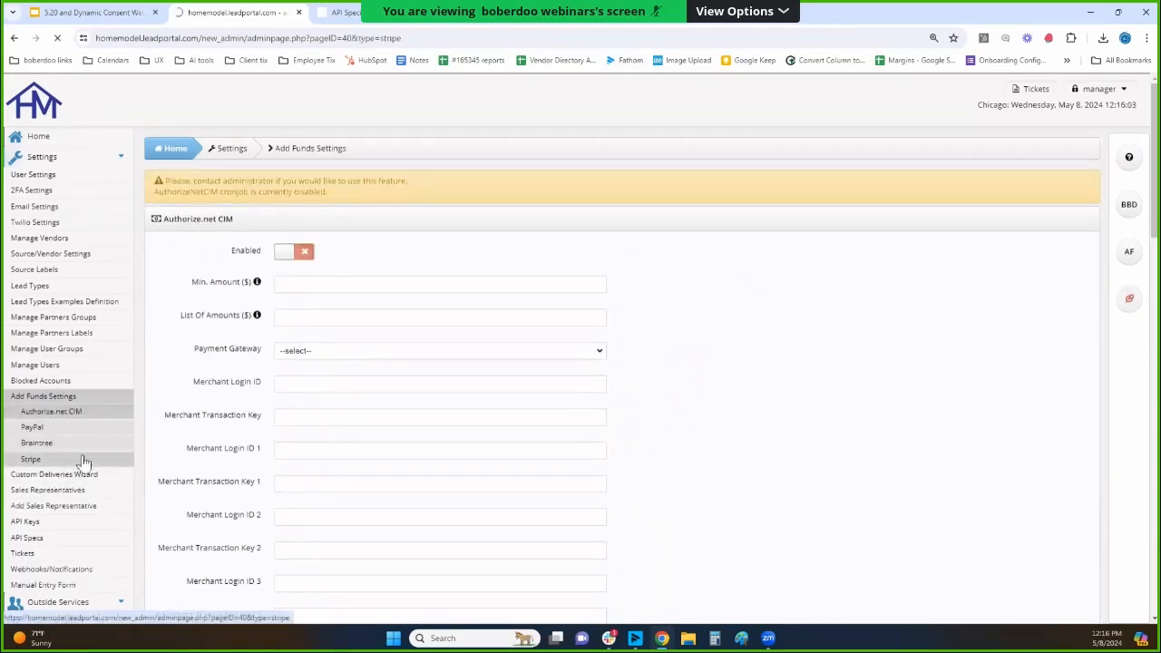
double_click(176, 184)
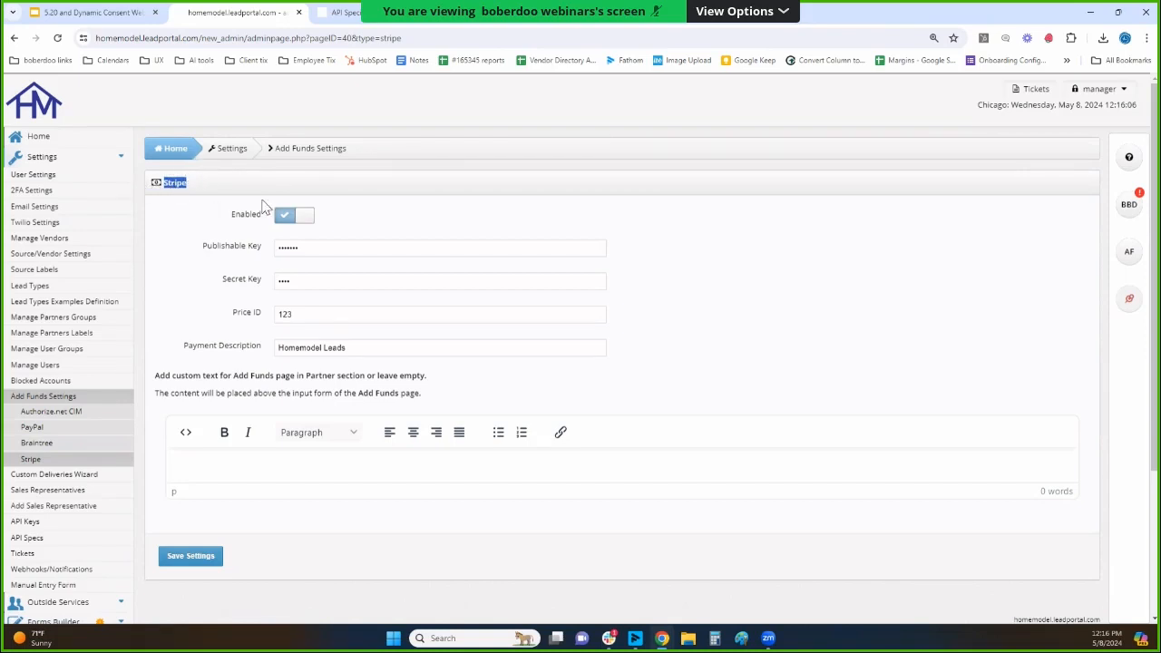
click(93, 156)
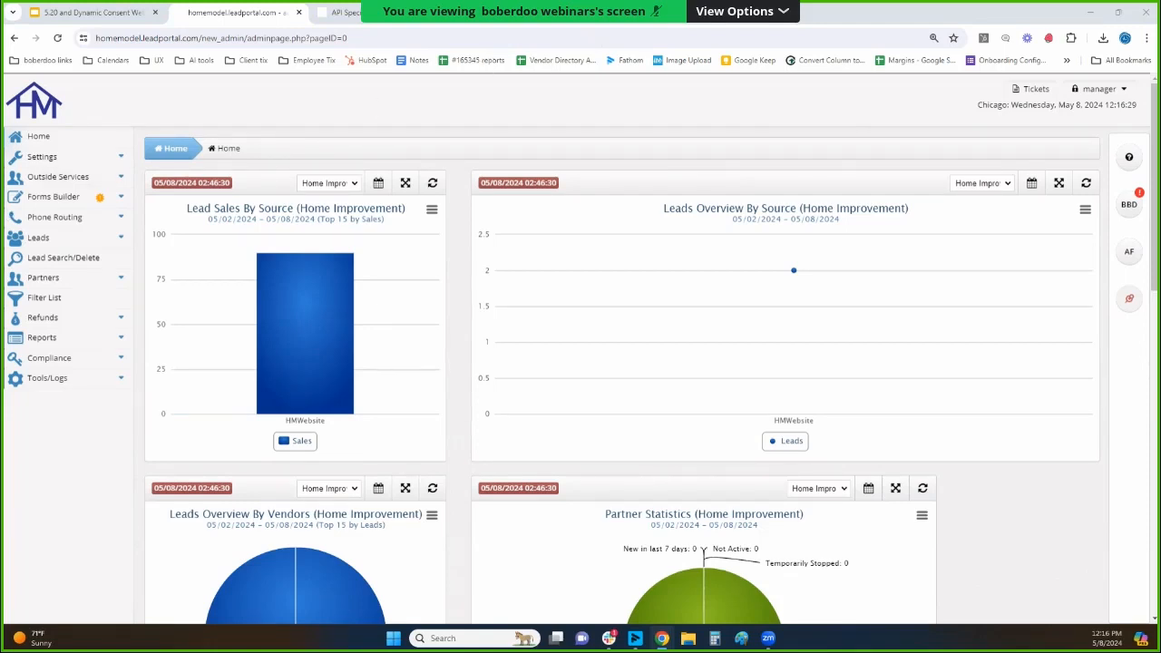
Open the okta.com website in a new browser tab.
key(ctrl+t)
text(https://www.okta.com/)
key(Return)
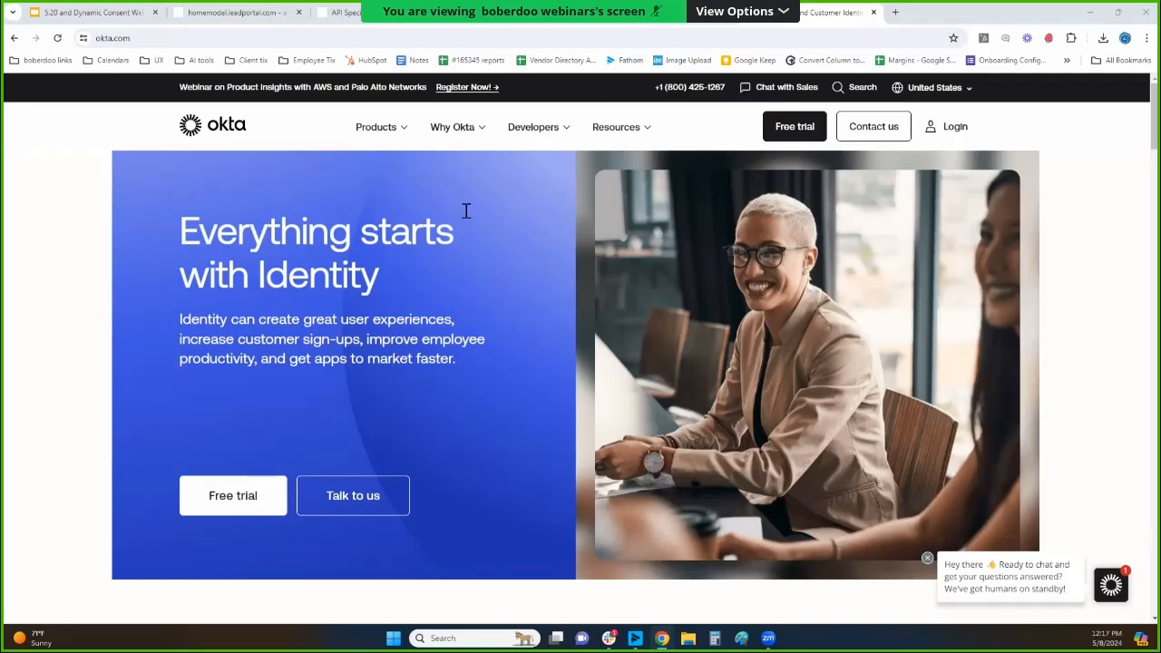
click(621, 34)
text(https://www.boberdoo.com/boberdoo-trust-center)
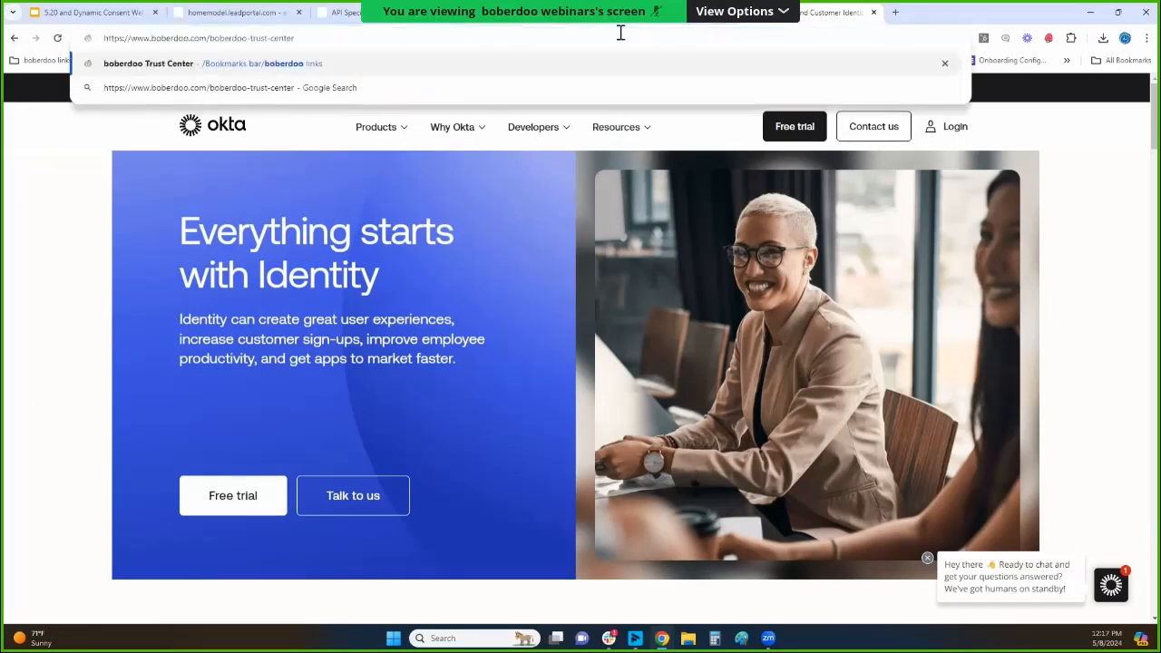
key(Return)
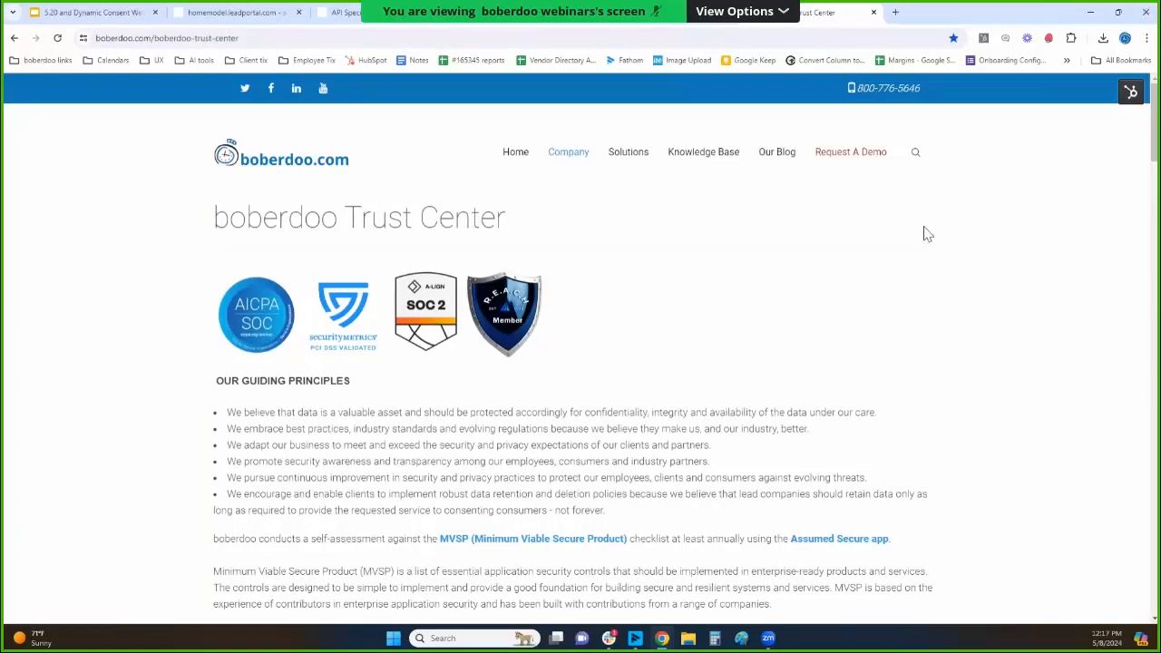
Look through the Trust Center's certification badges, guiding principles and information security program overview.
scroll(787, 250, down, 2)
scroll(788, 249, down, 3)
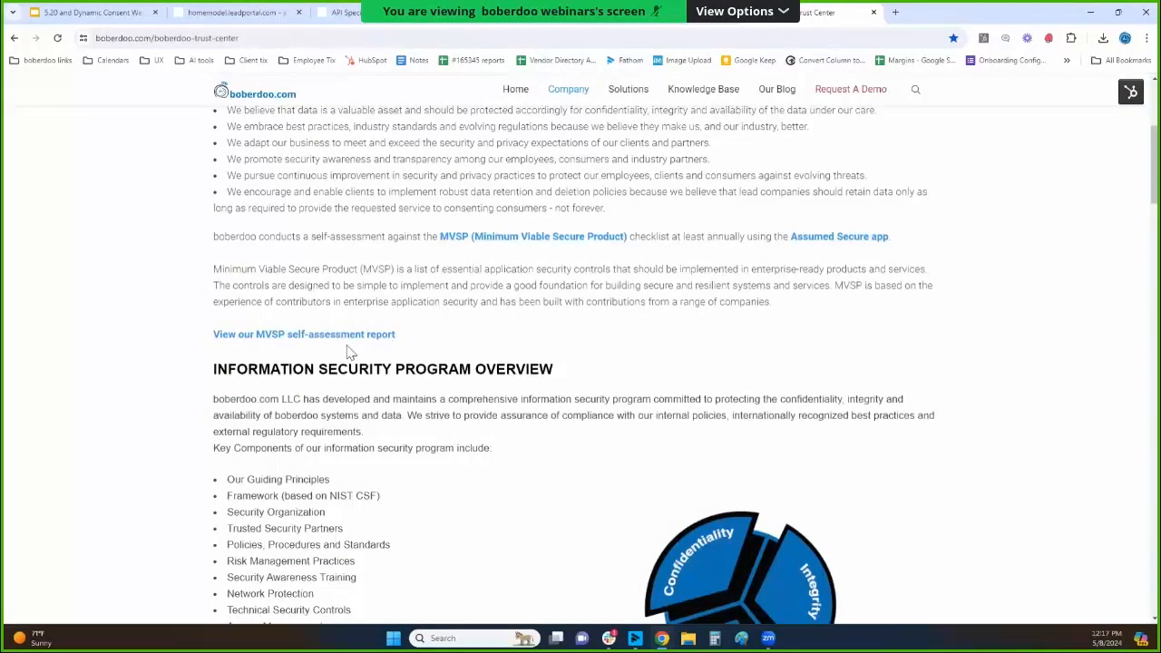
scroll(581, 350, up, 1)
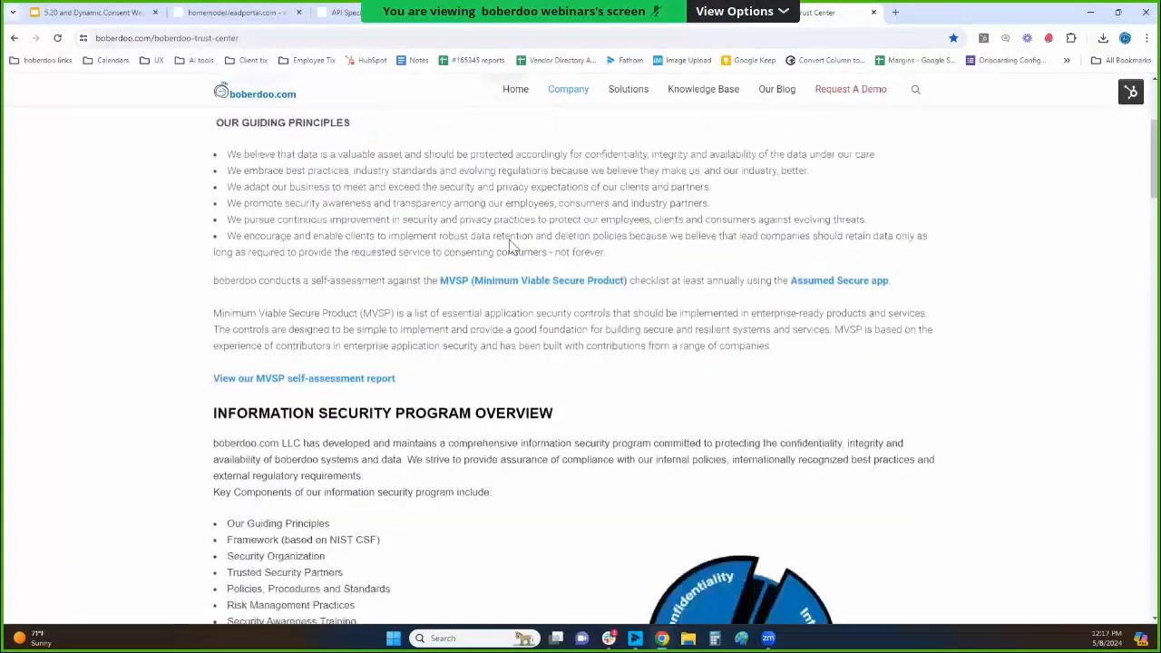
scroll(514, 252, down, 3)
scroll(477, 325, up, 4)
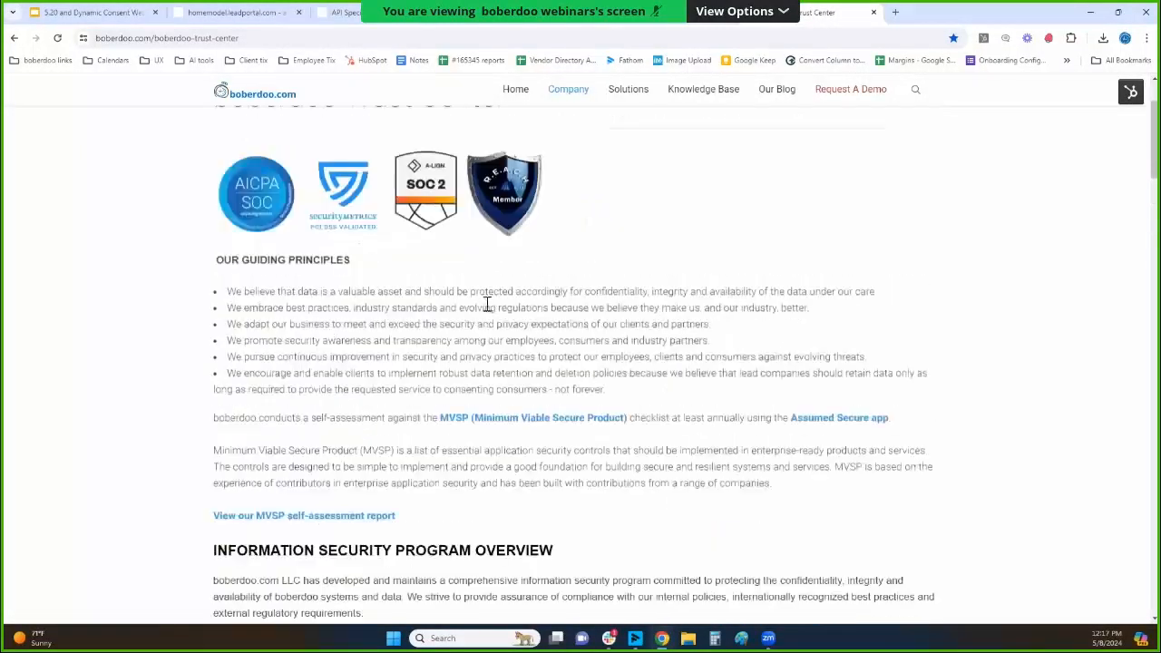
scroll(496, 287, up, 2)
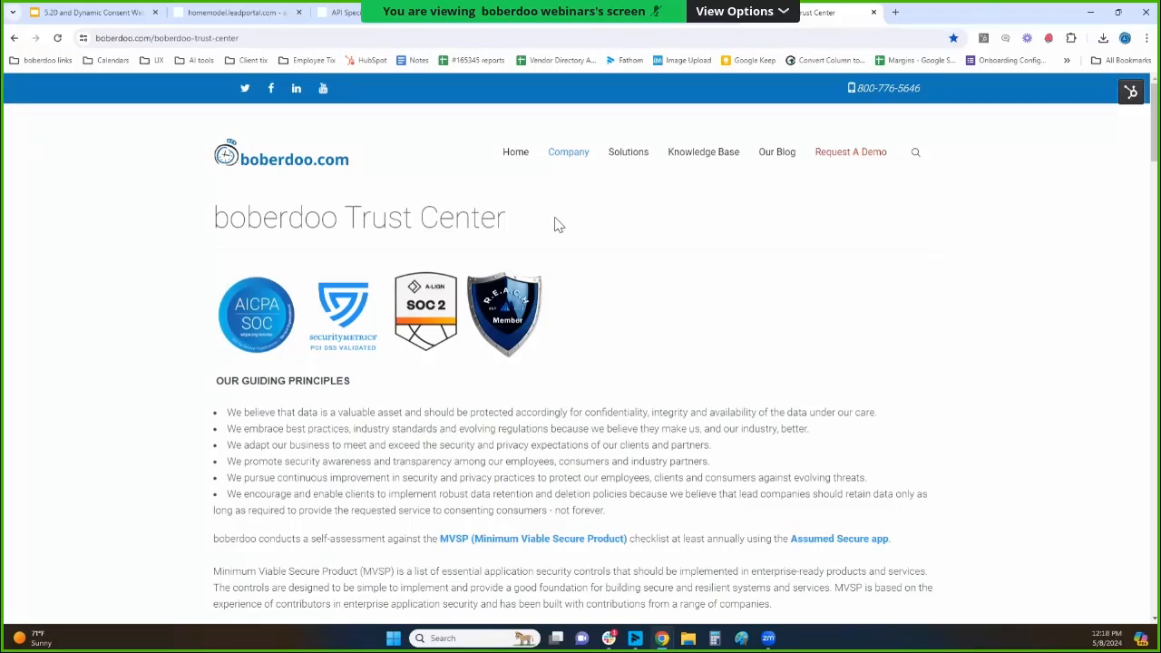
scroll(762, 337, down, 3)
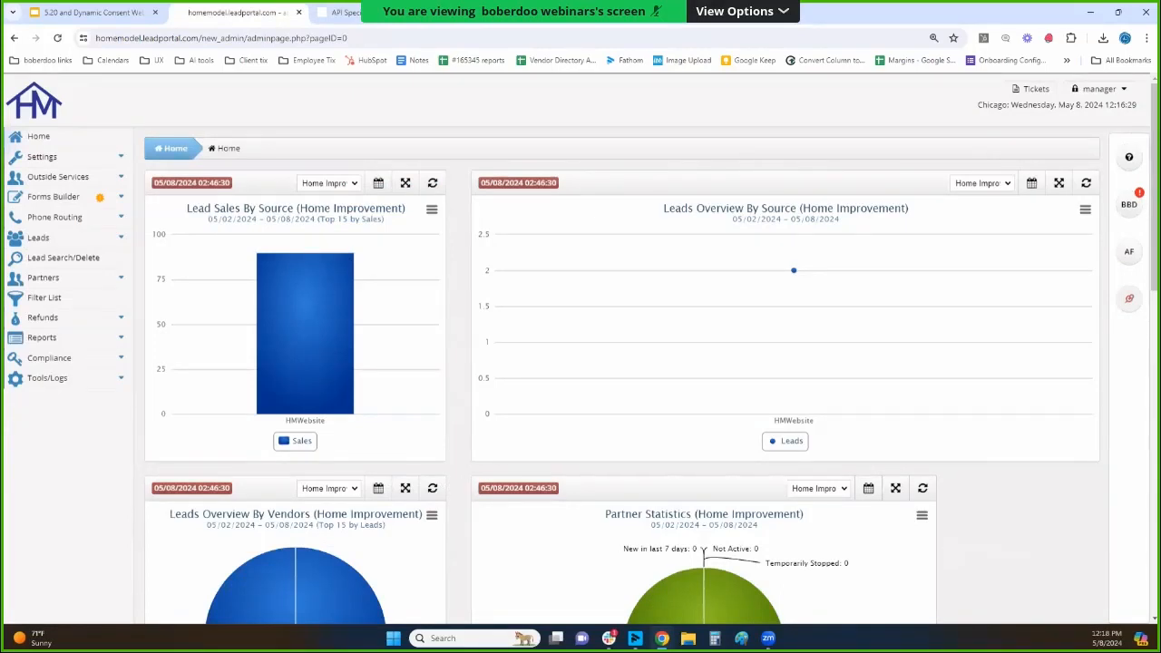
Open the lead portal's Forms Builder list and load the homemodel.net demo site in a new browser tab.
click(78, 201)
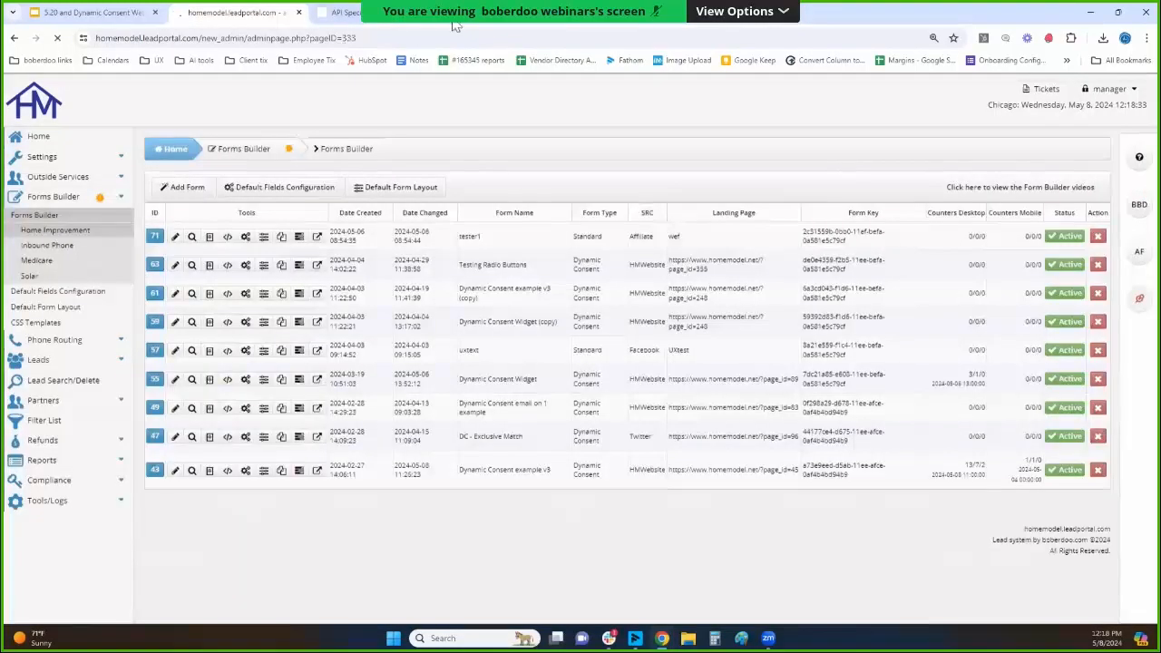
key(ctrl+t)
text(hom)
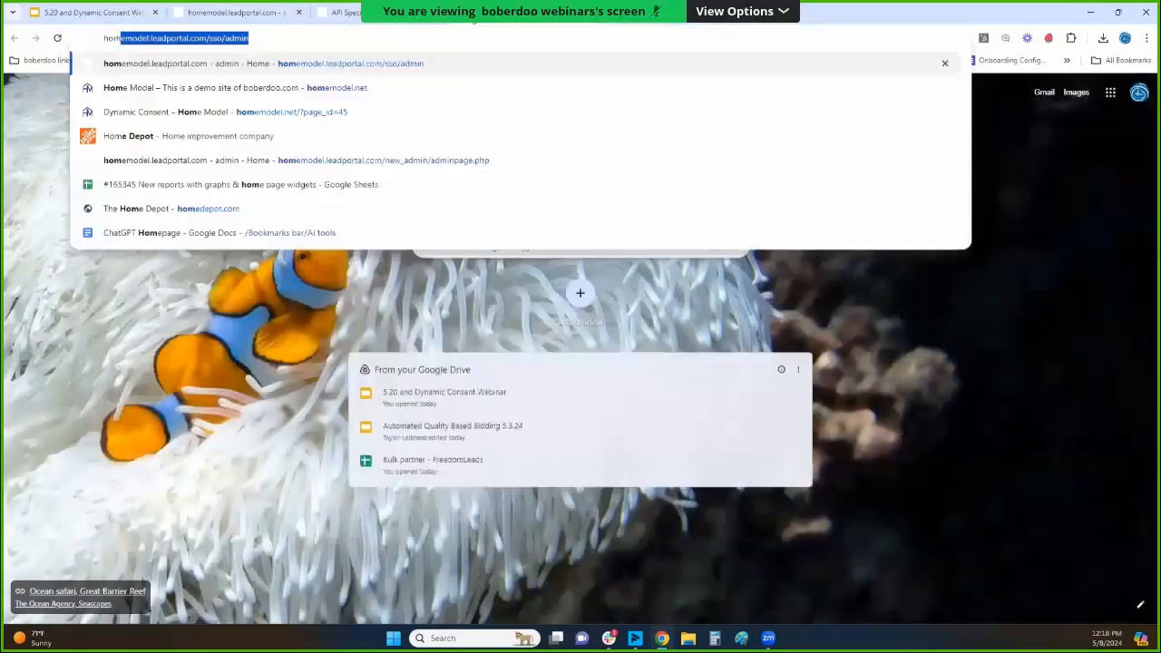
text(emo)
key(Down)
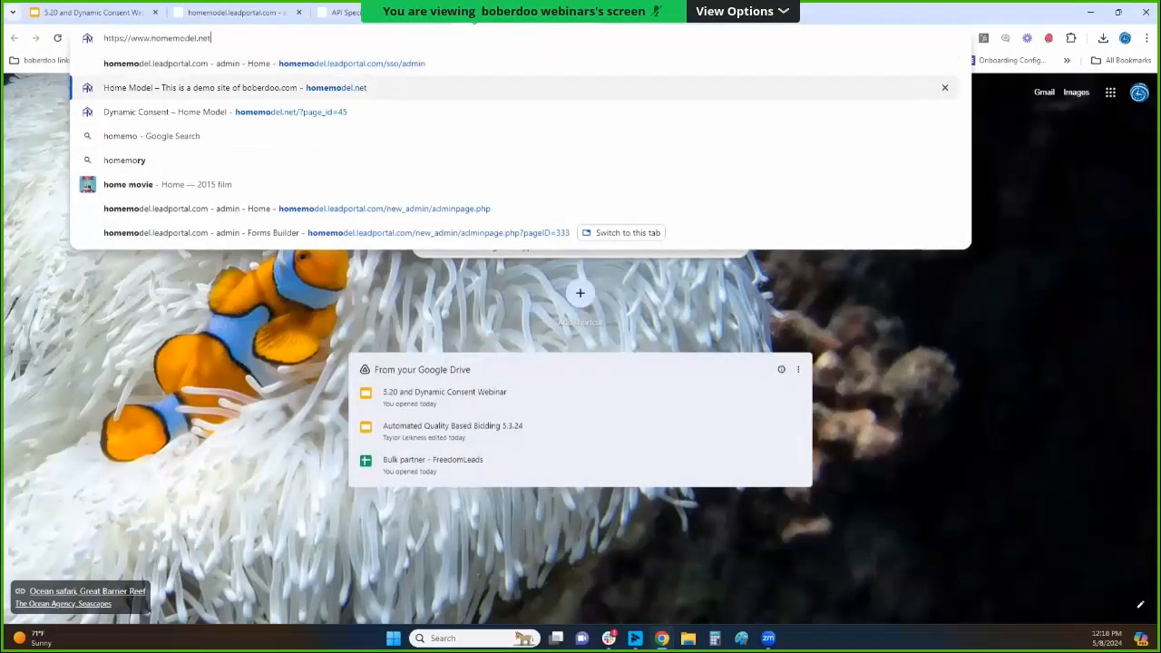
key(Return)
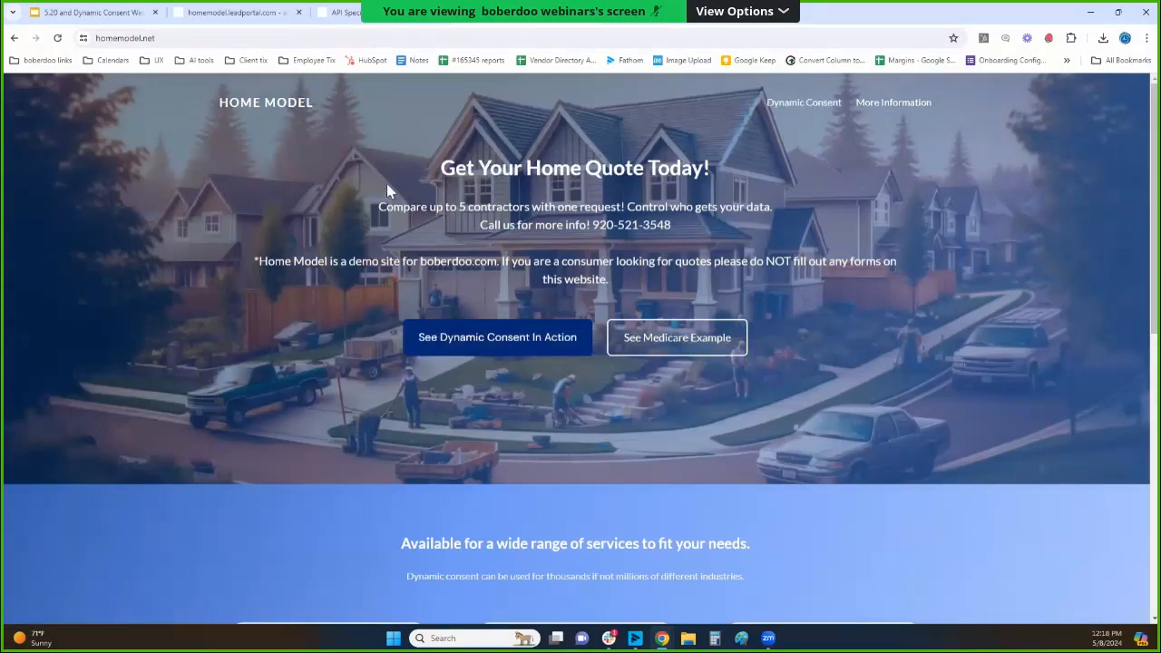
key(ctrl+shift+Tab)
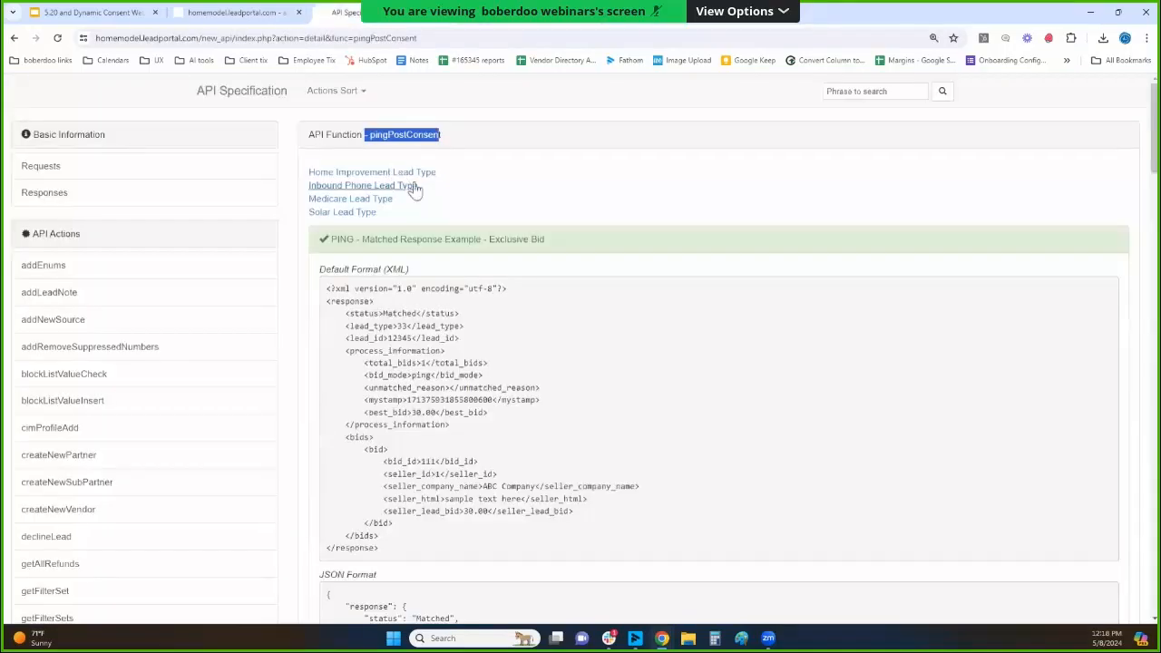
Add a new form in the lead portal's Forms Builder, named w1, with the Dynamic Consent form type.
key(ctrl+shift+Tab)
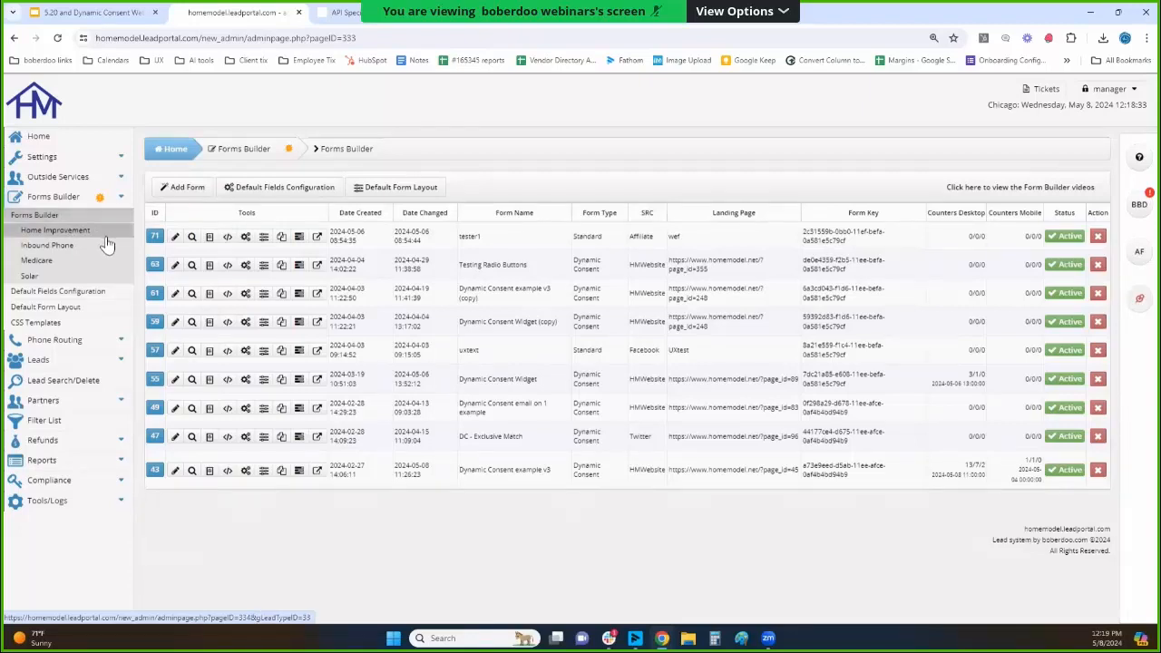
click(173, 195)
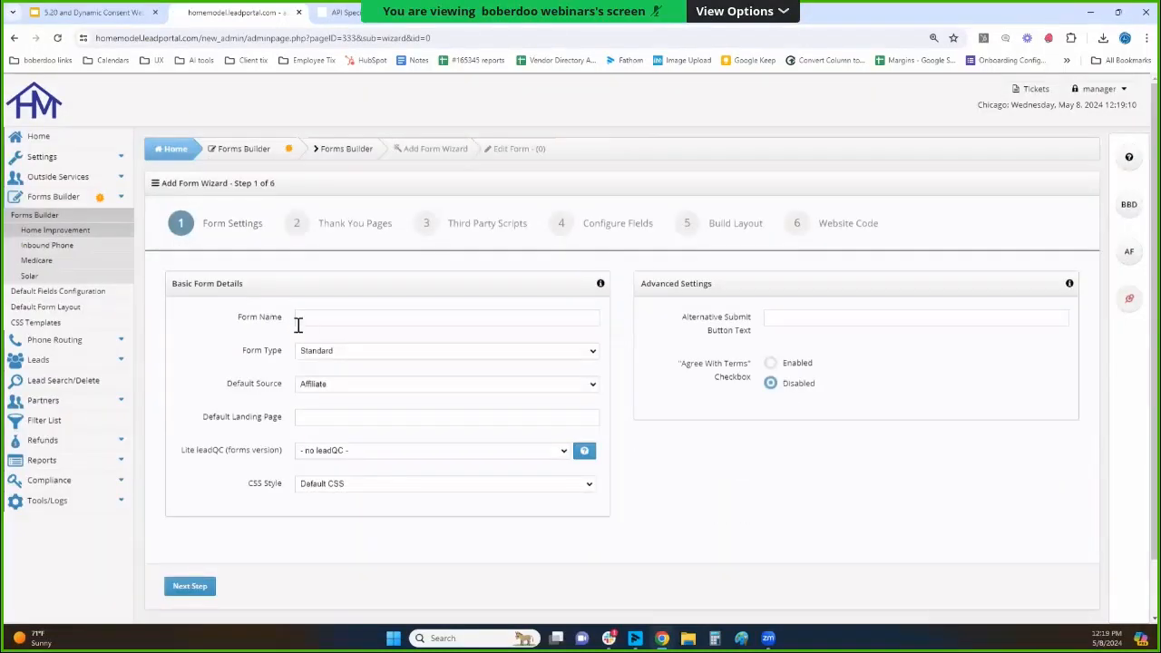
click(316, 321)
drag(224, 289, 283, 292)
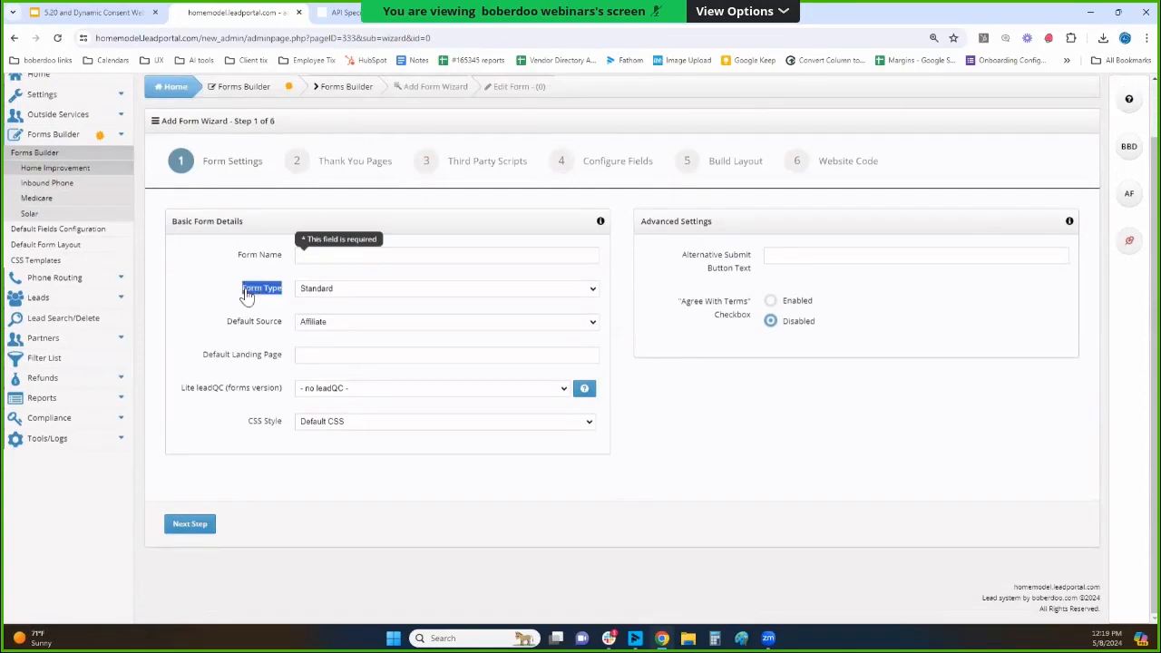
click(321, 250)
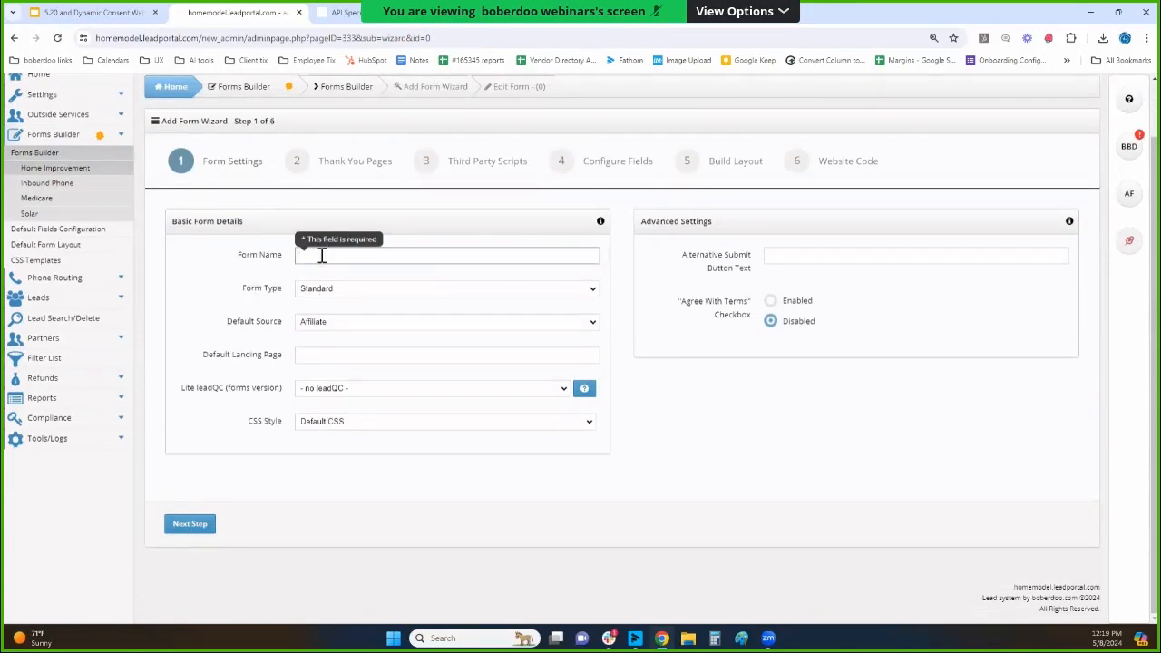
text(w1)
click(325, 288)
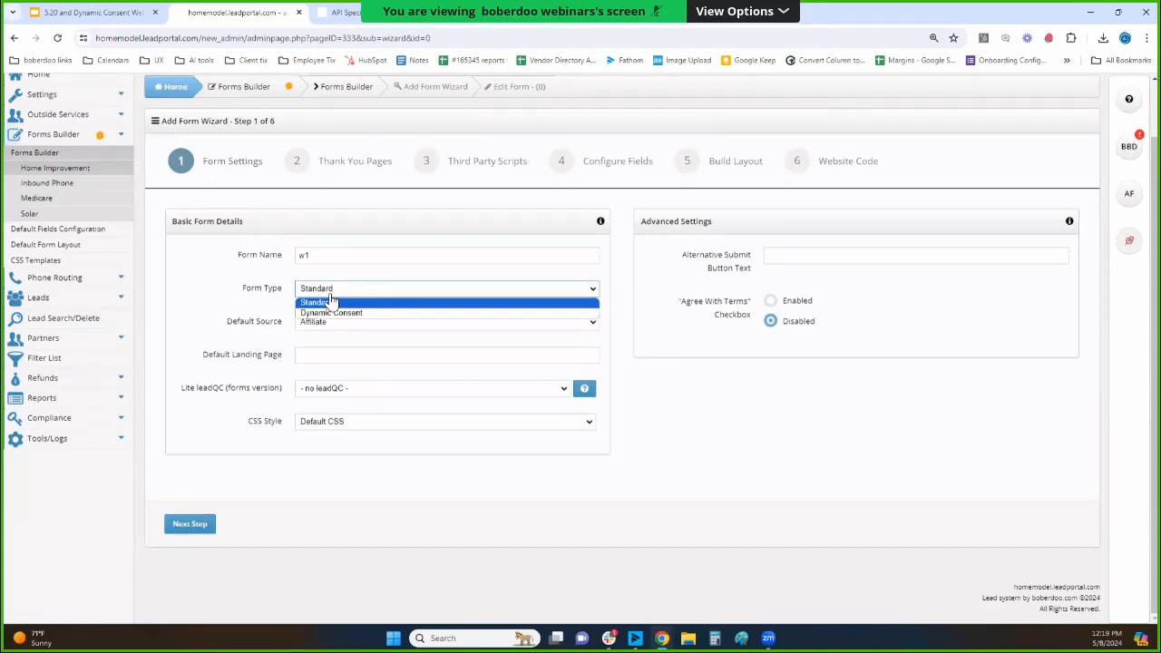
click(332, 312)
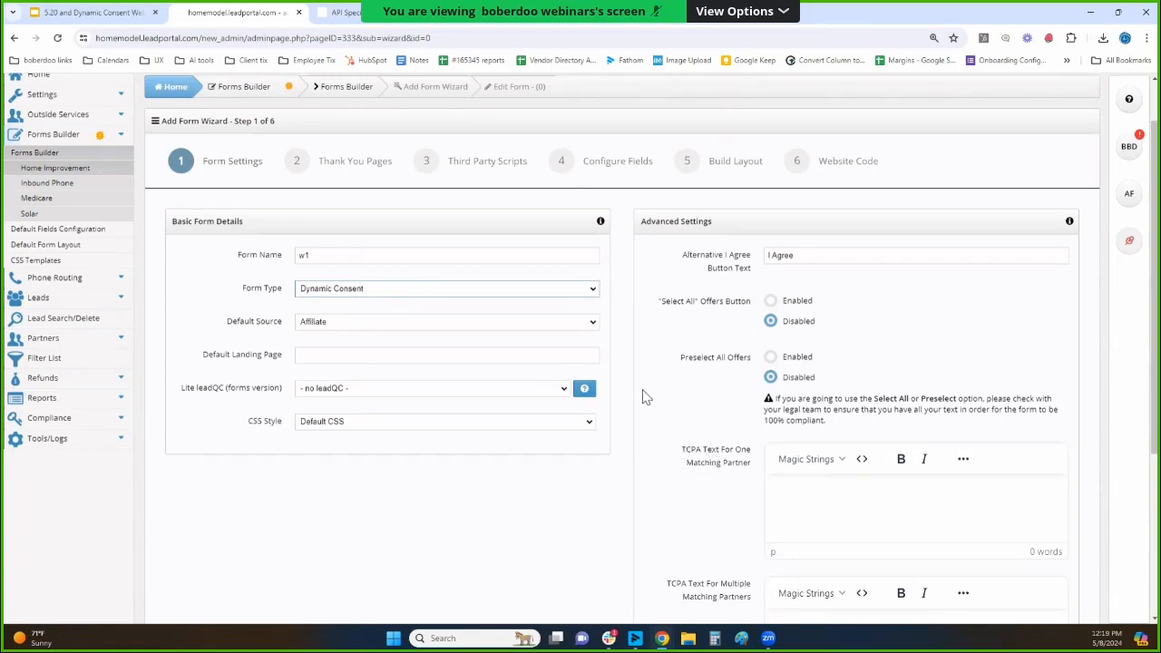
drag(227, 323, 299, 334)
click(305, 332)
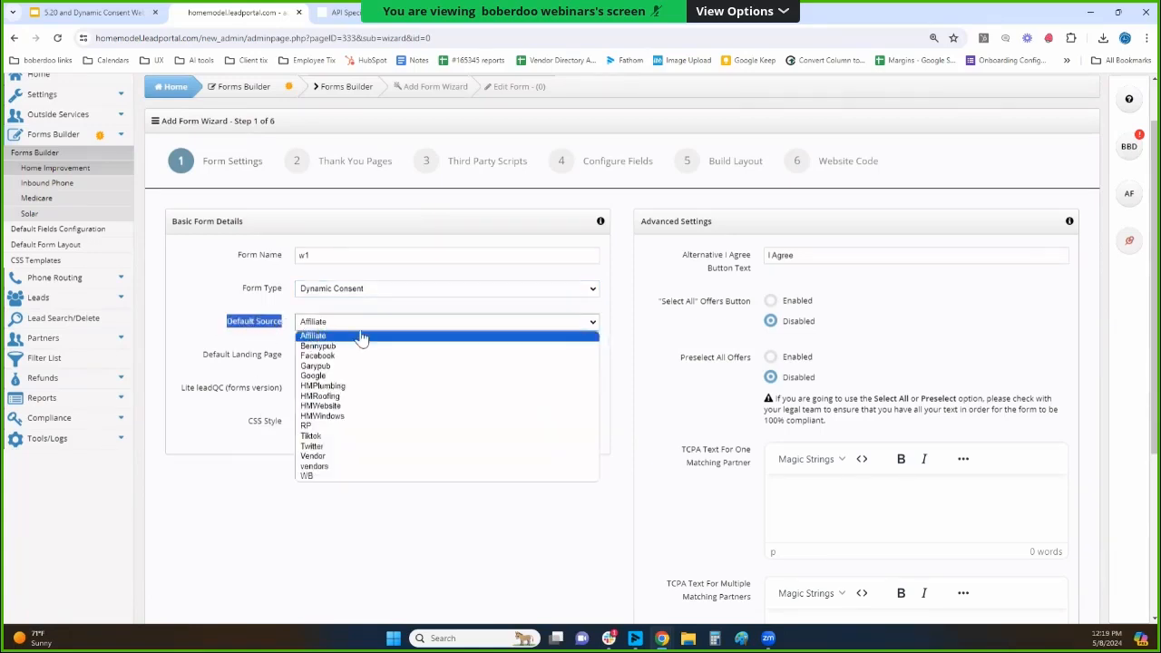
click(363, 409)
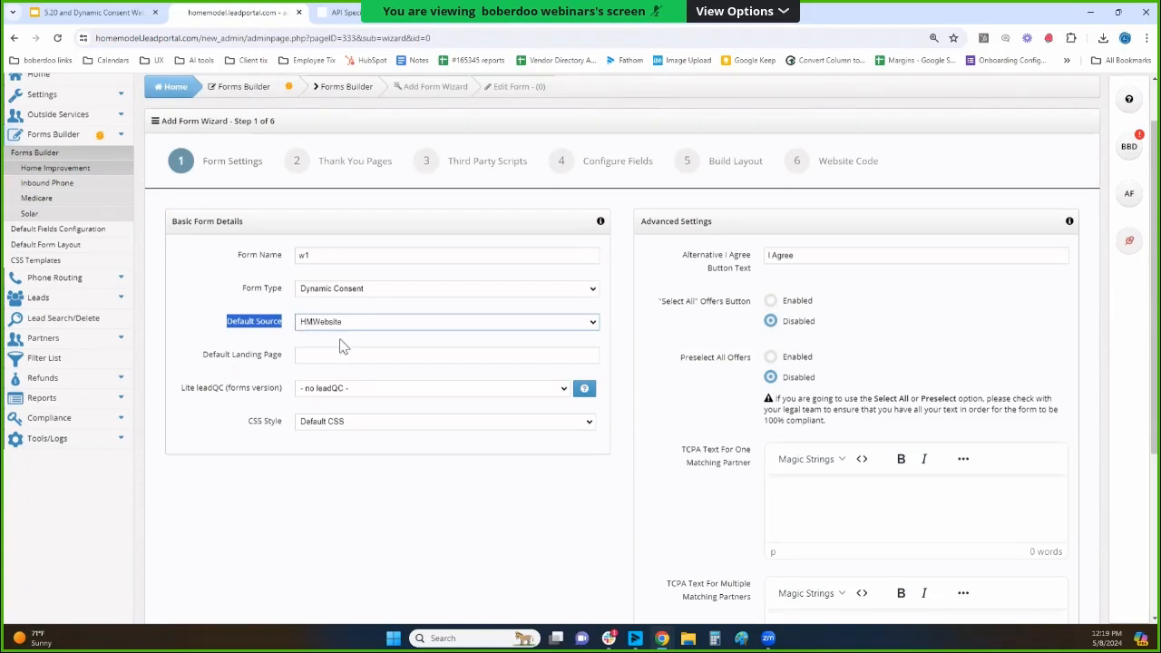
click(306, 358)
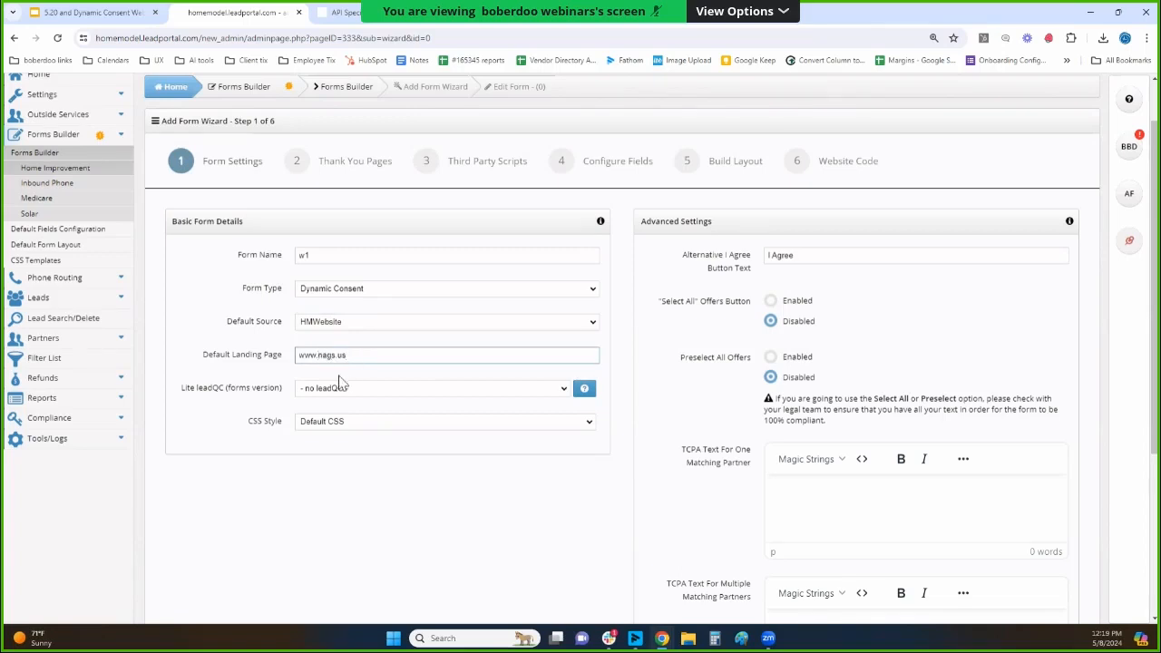
key(Tab)
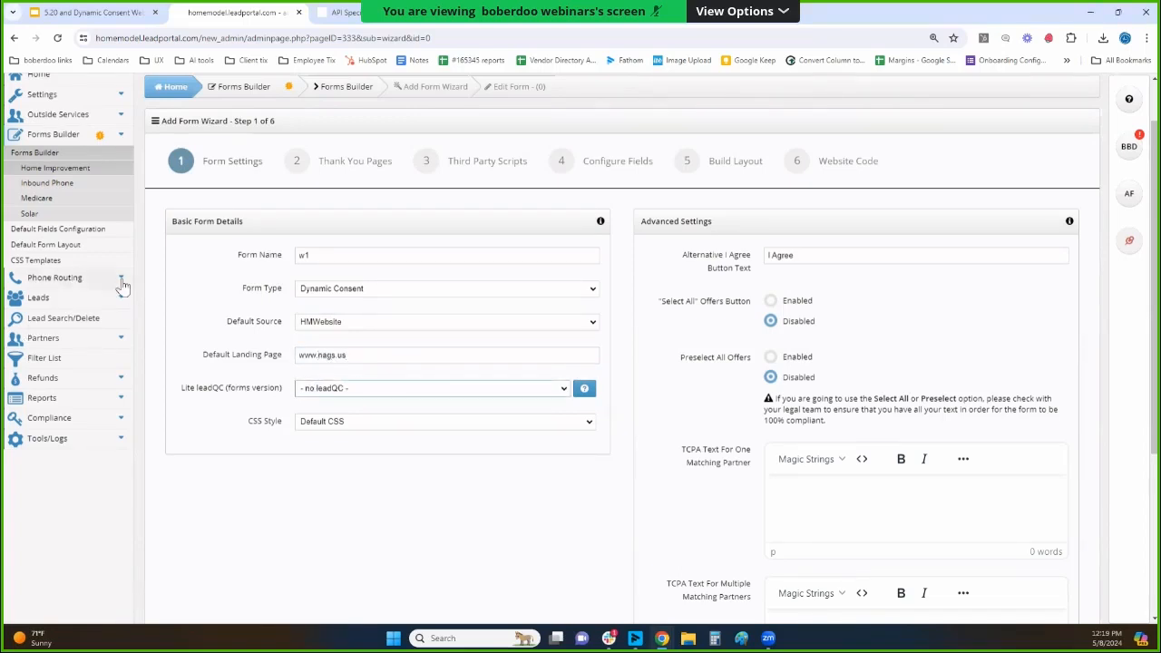
Review the Lite leadQC setting, the available CSS styles and the alternative I Agree button text.
drag(182, 389, 283, 402)
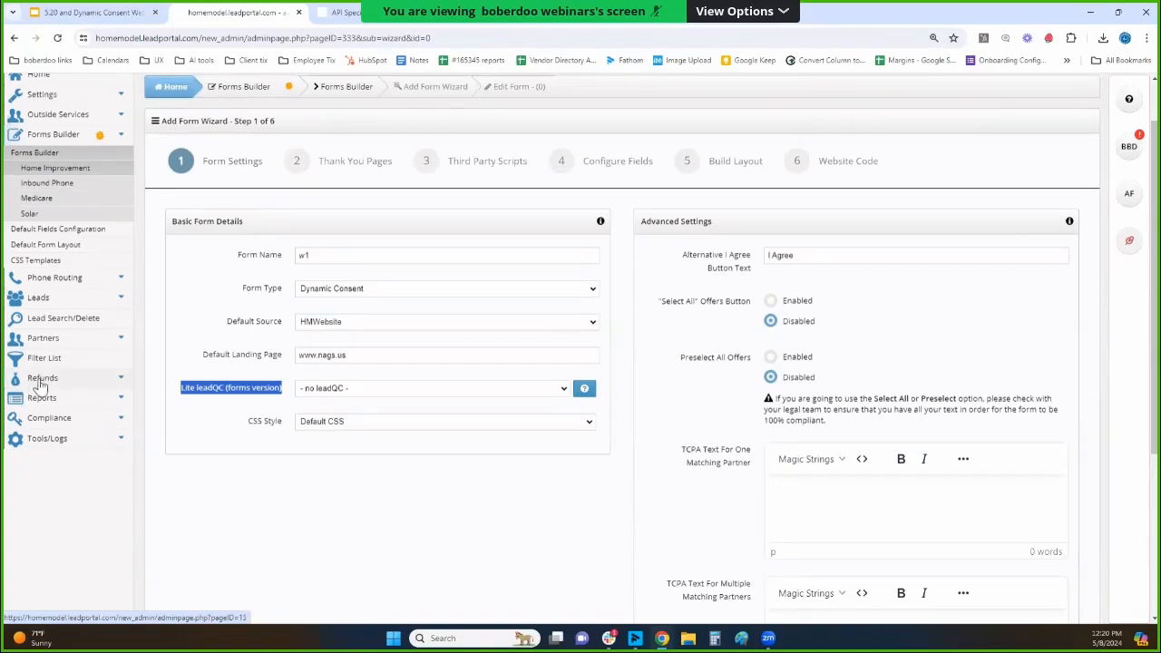
click(332, 427)
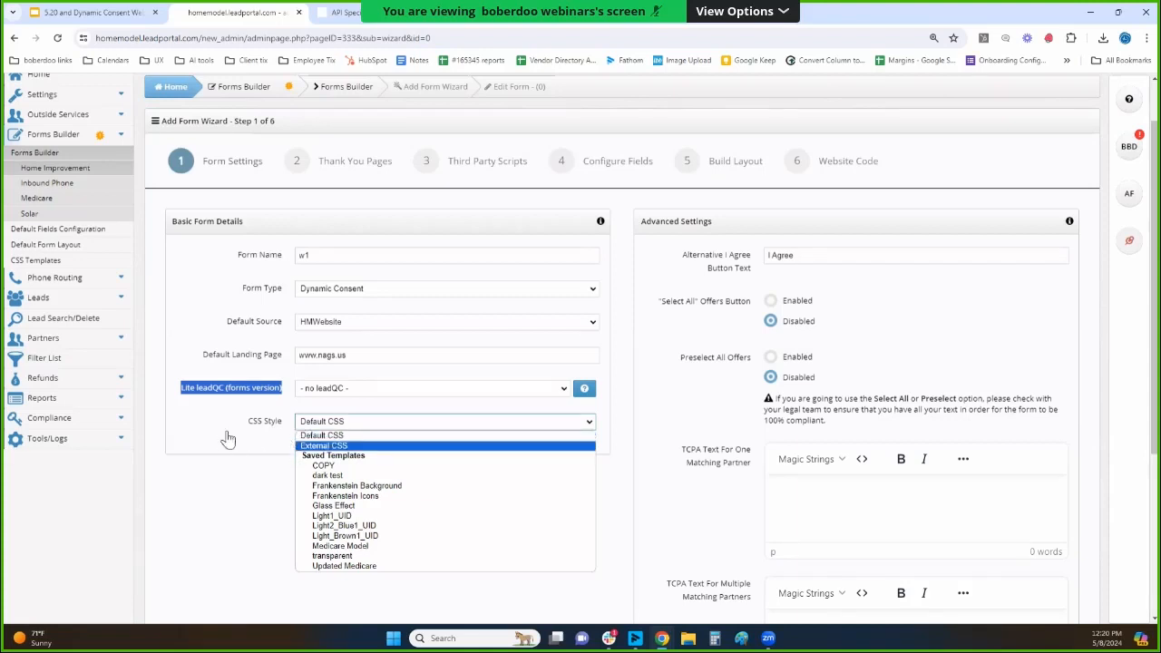
click(227, 421)
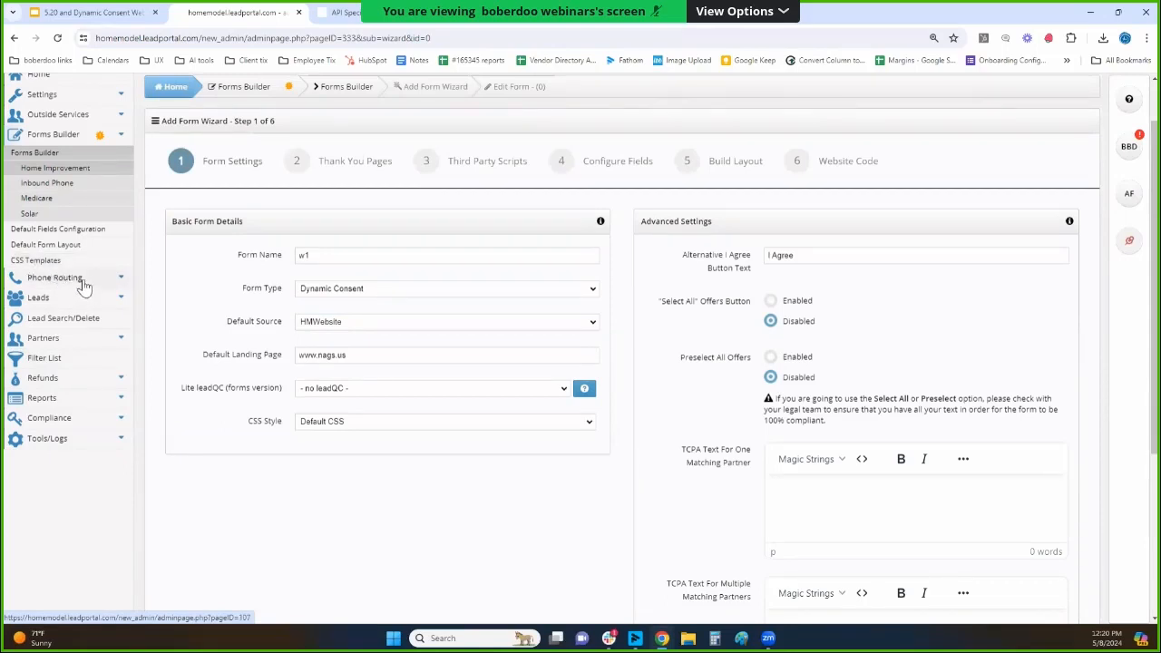
click(373, 422)
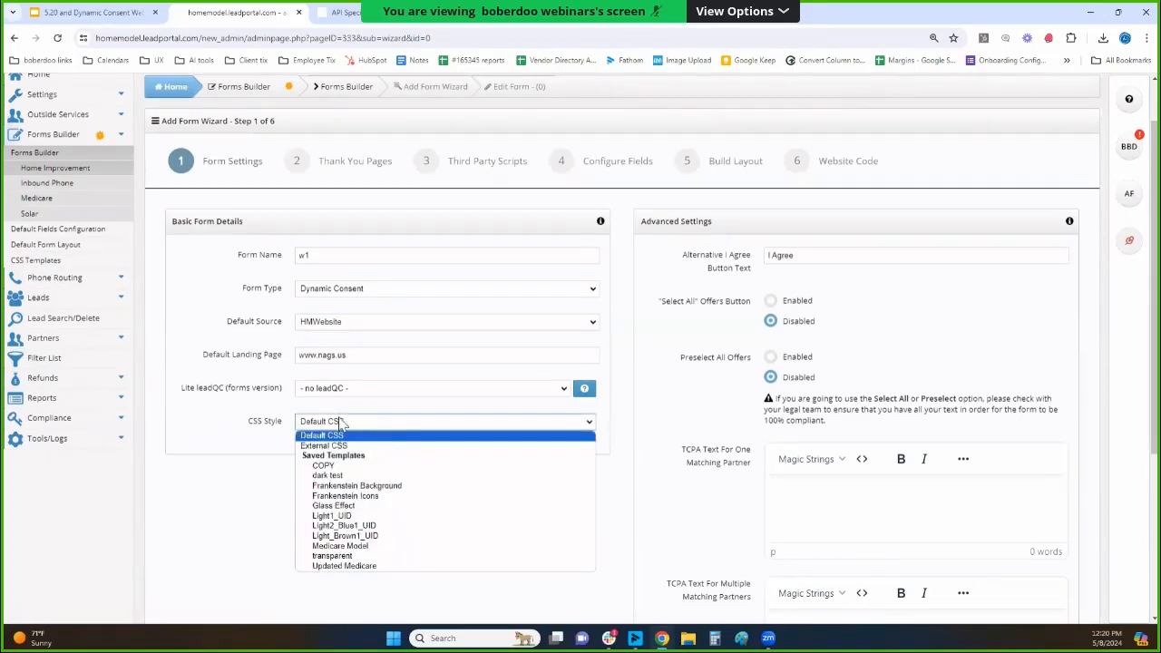
click(187, 410)
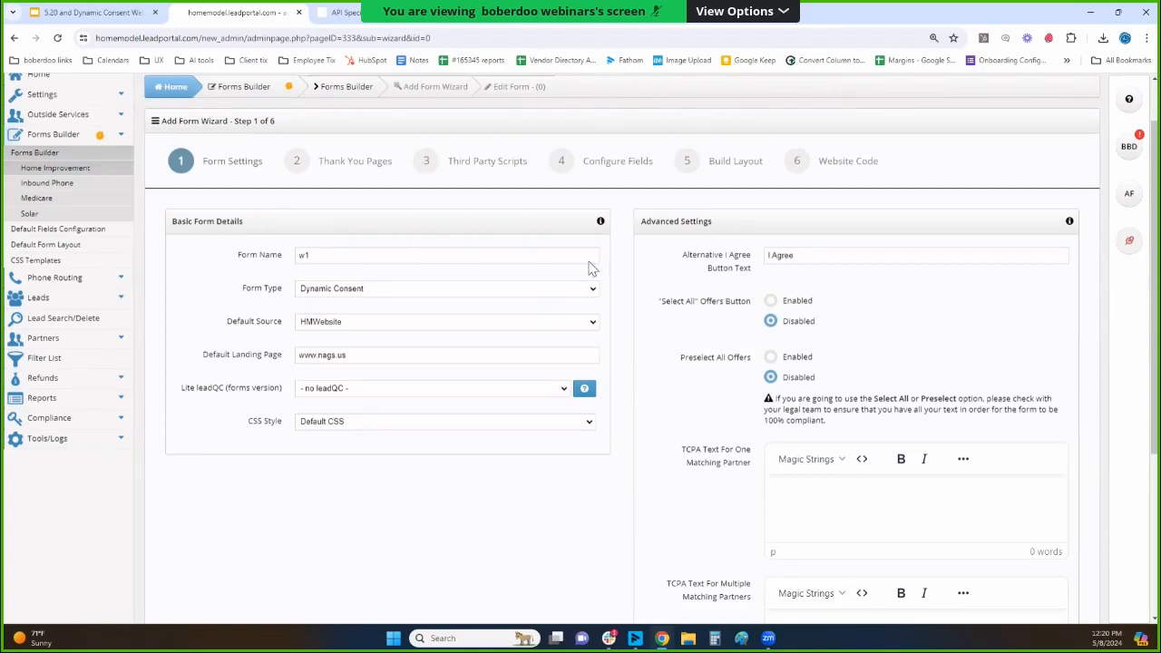
triple_click(649, 221)
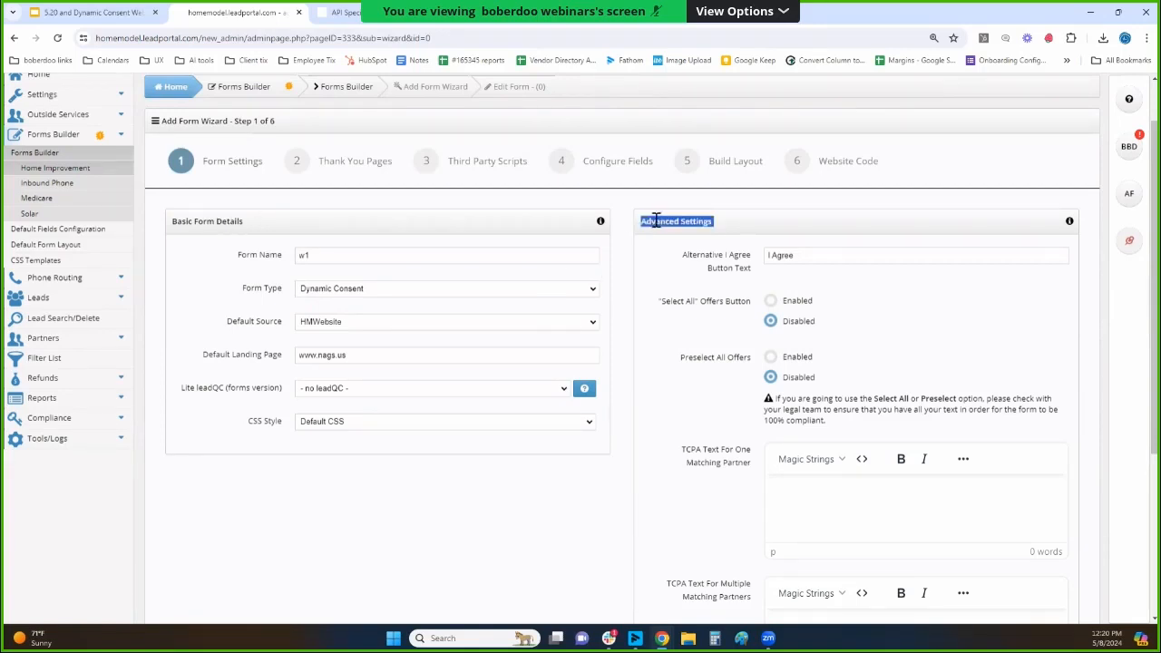
scroll(653, 223, down, 1)
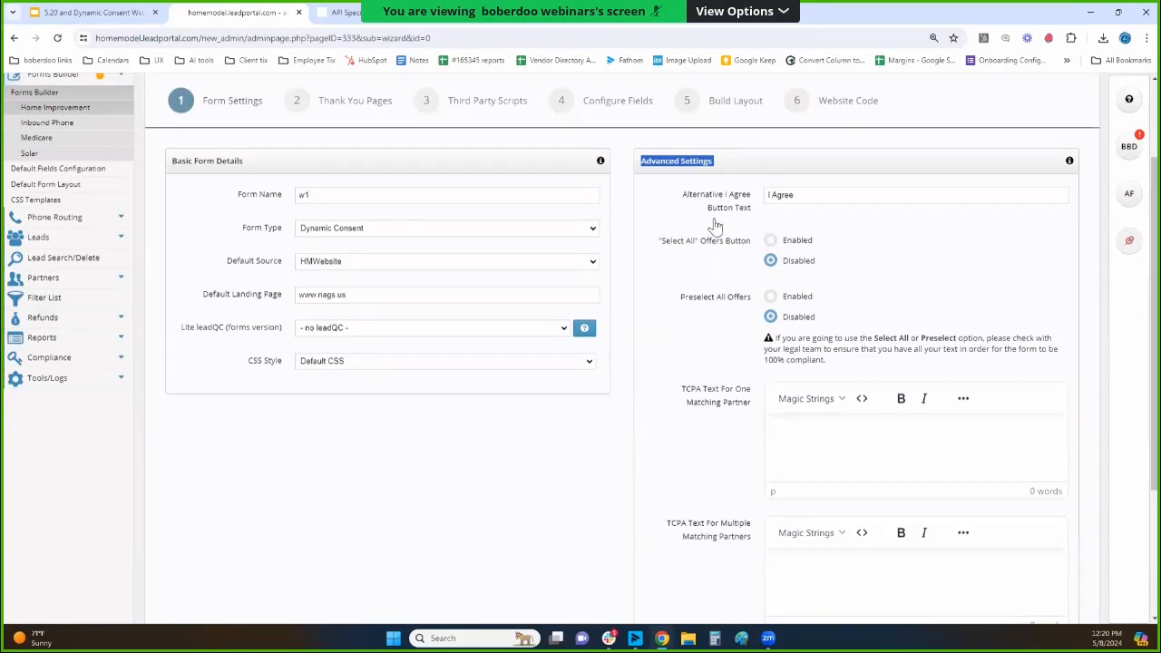
drag(692, 202, 760, 209)
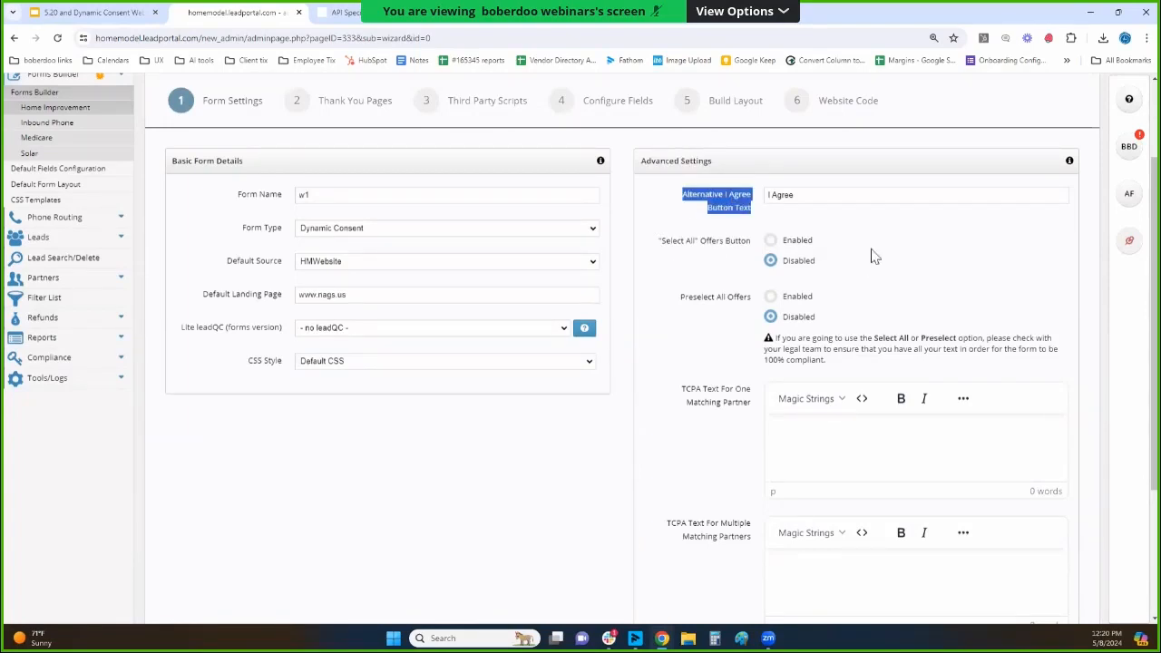
click(795, 199)
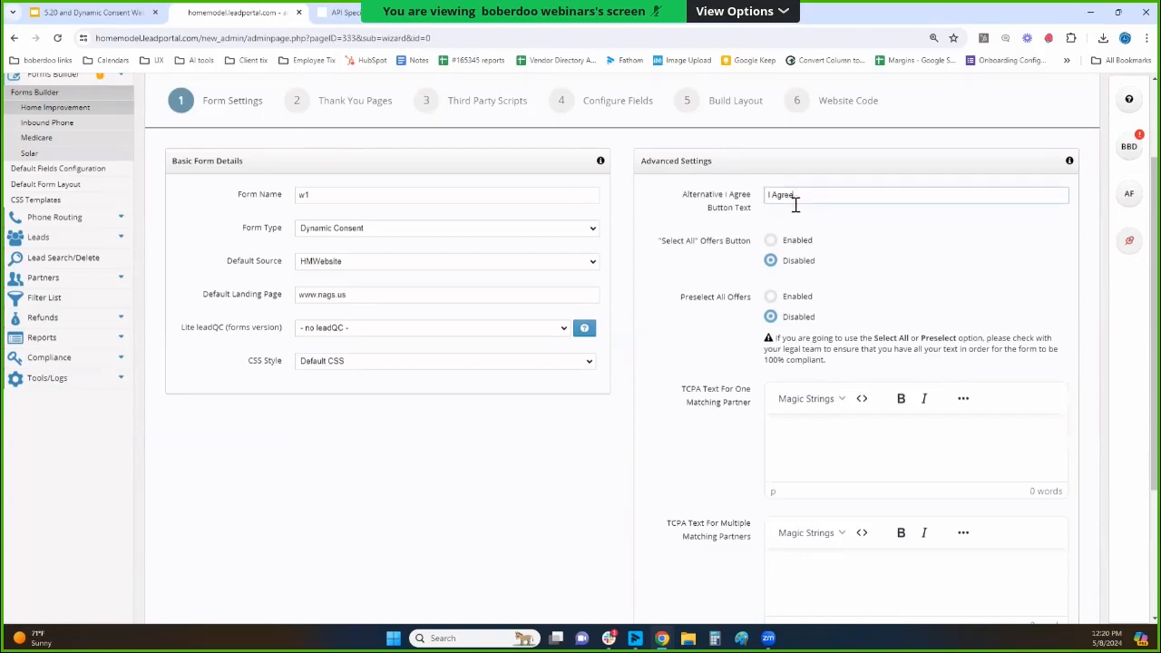
triple_click(803, 197)
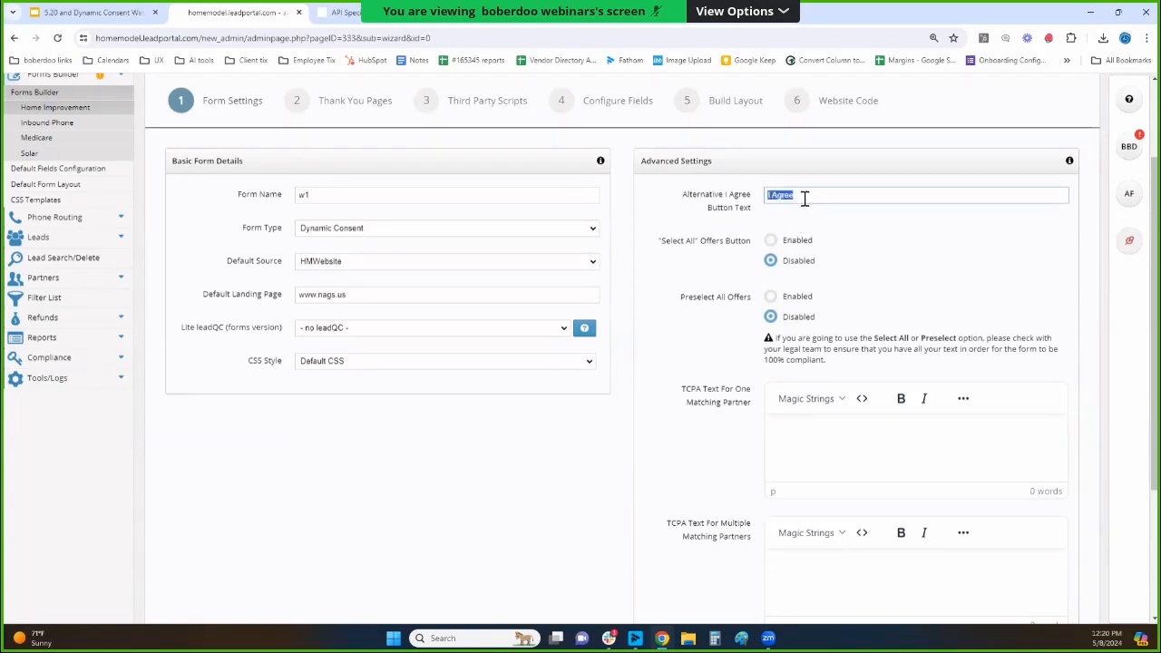
Try enabling the "Select All" offers button and Preselect All Offers, return both to Disabled, and read the compliance note.
drag(653, 247, 730, 258)
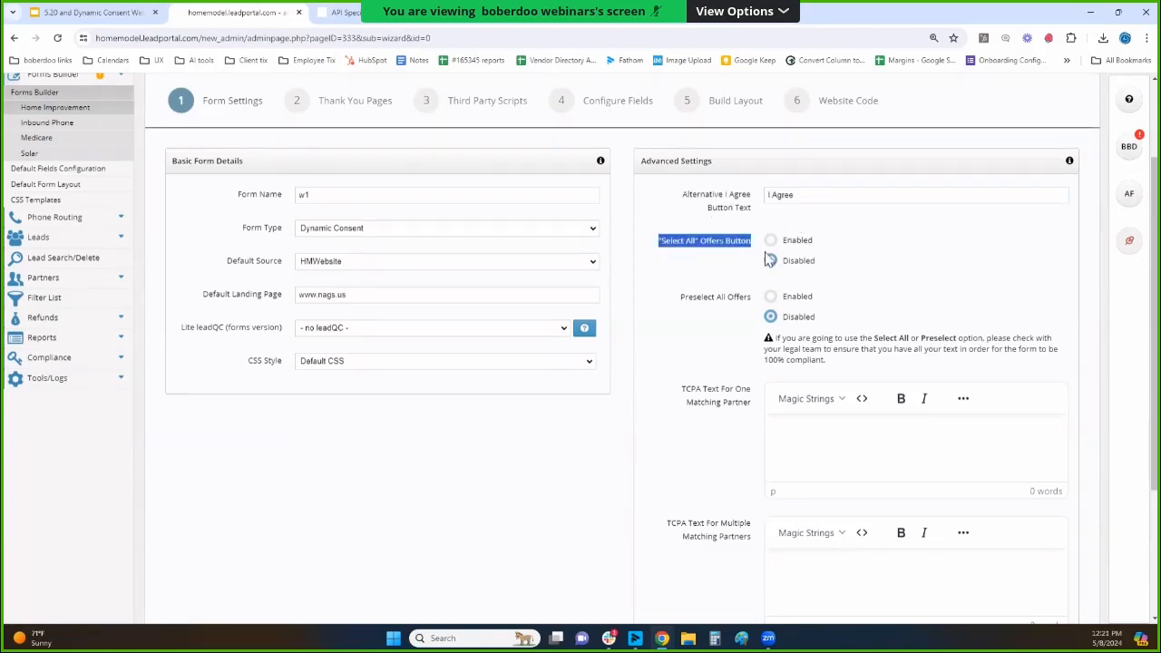
click(770, 241)
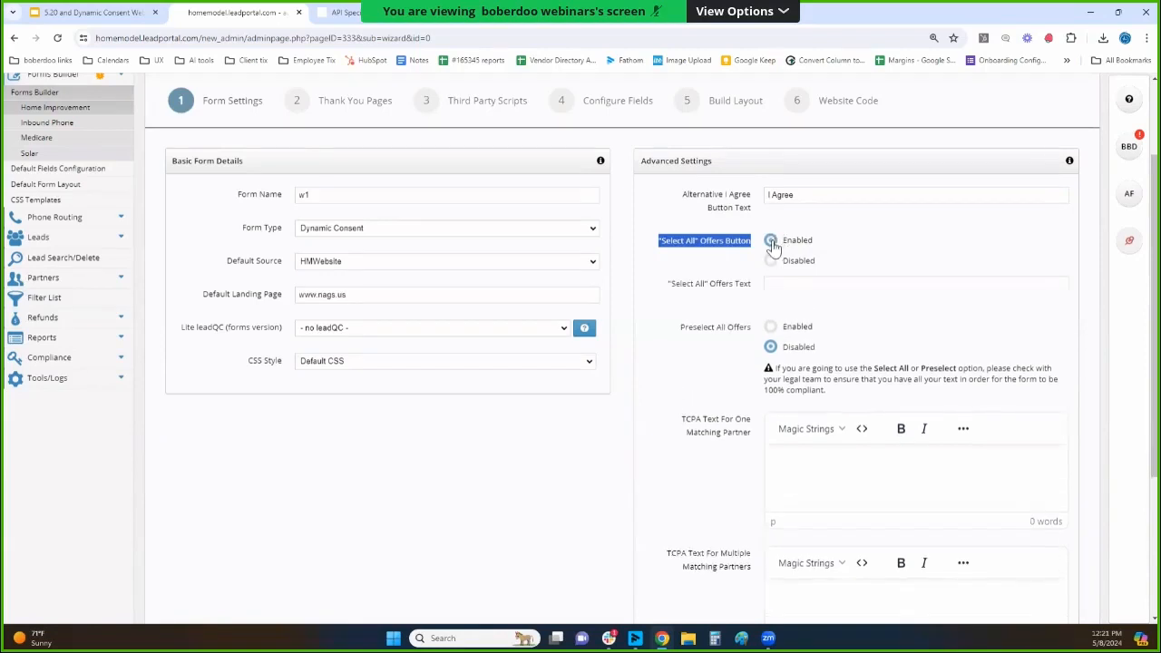
click(770, 260)
drag(710, 299, 769, 301)
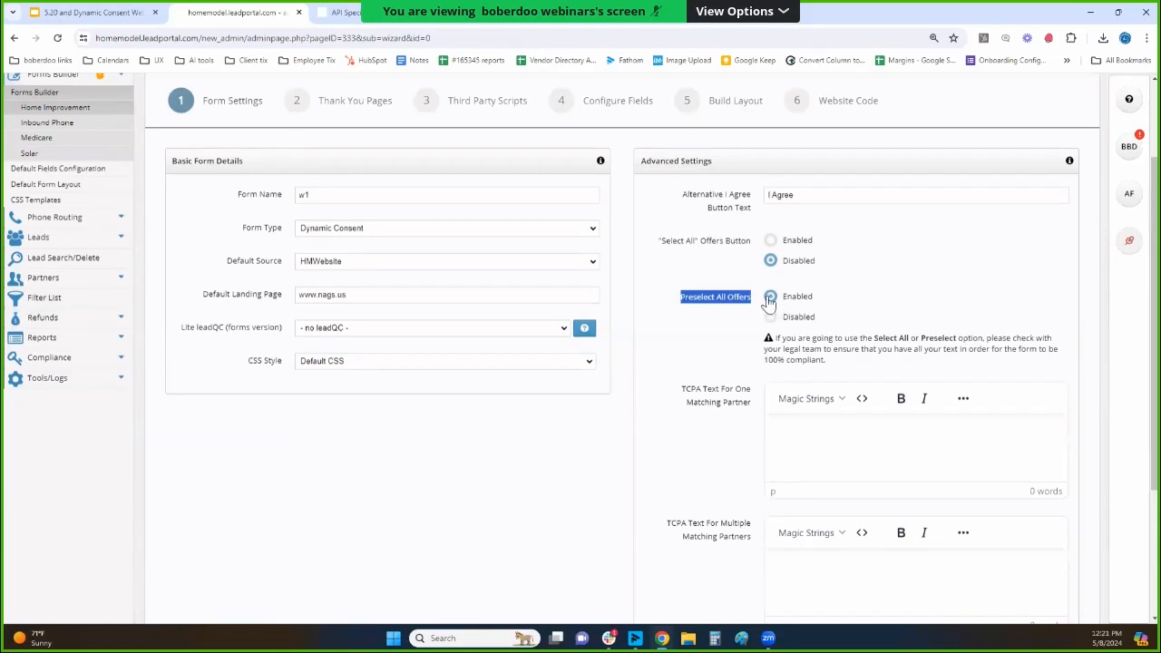
click(770, 316)
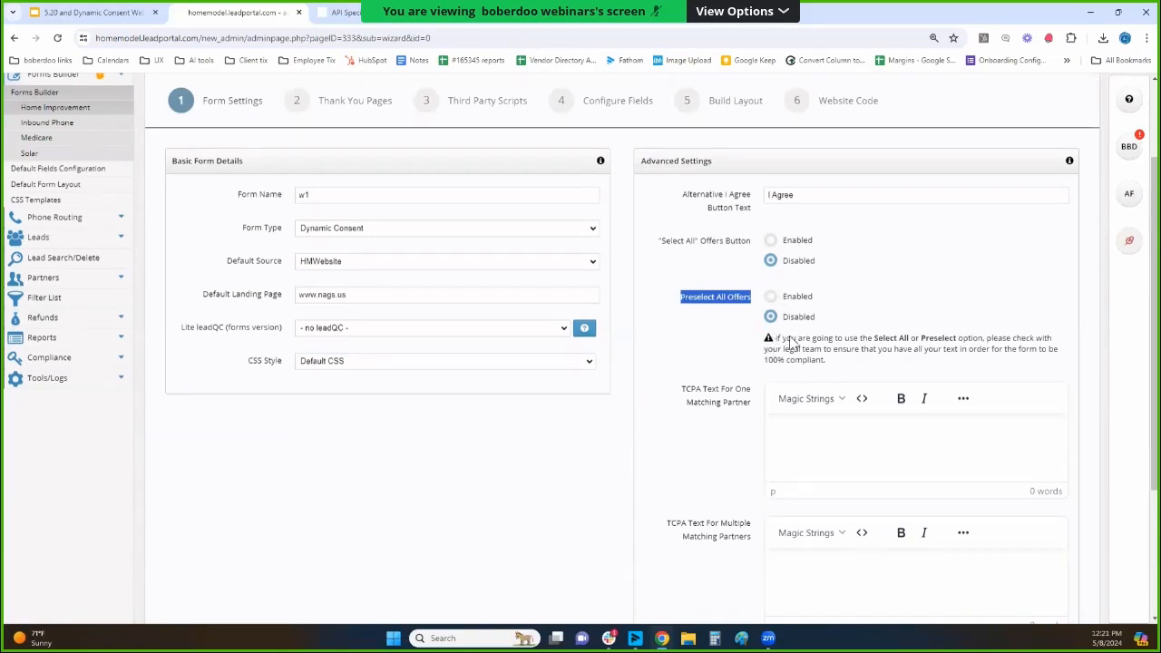
drag(791, 343, 876, 351)
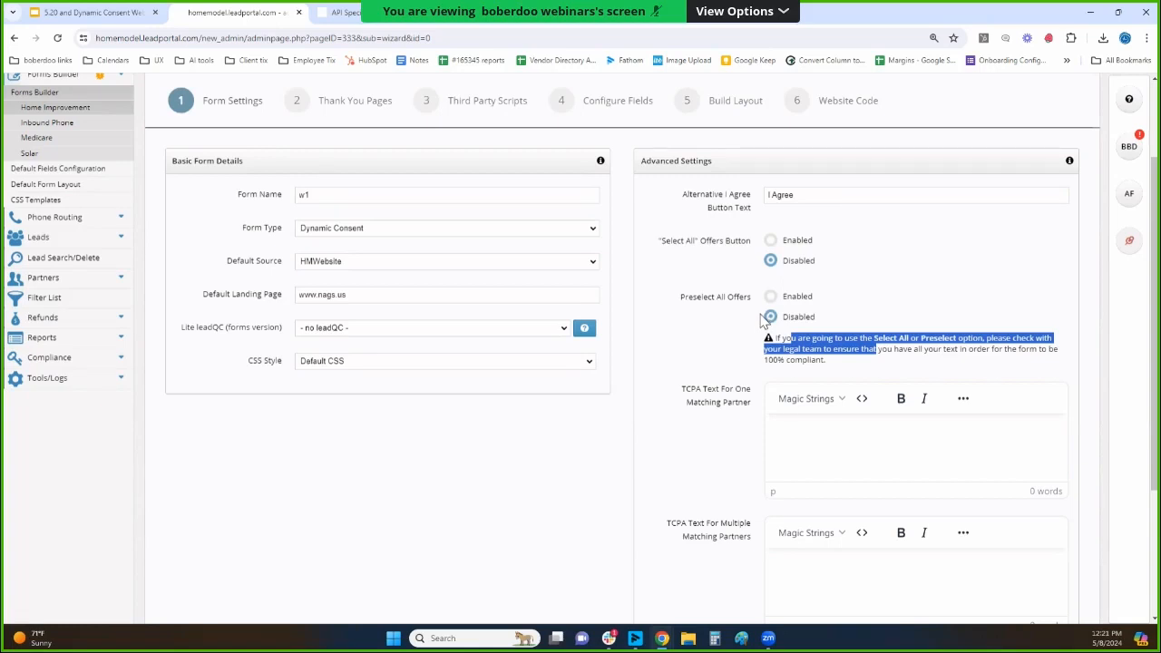
click(690, 312)
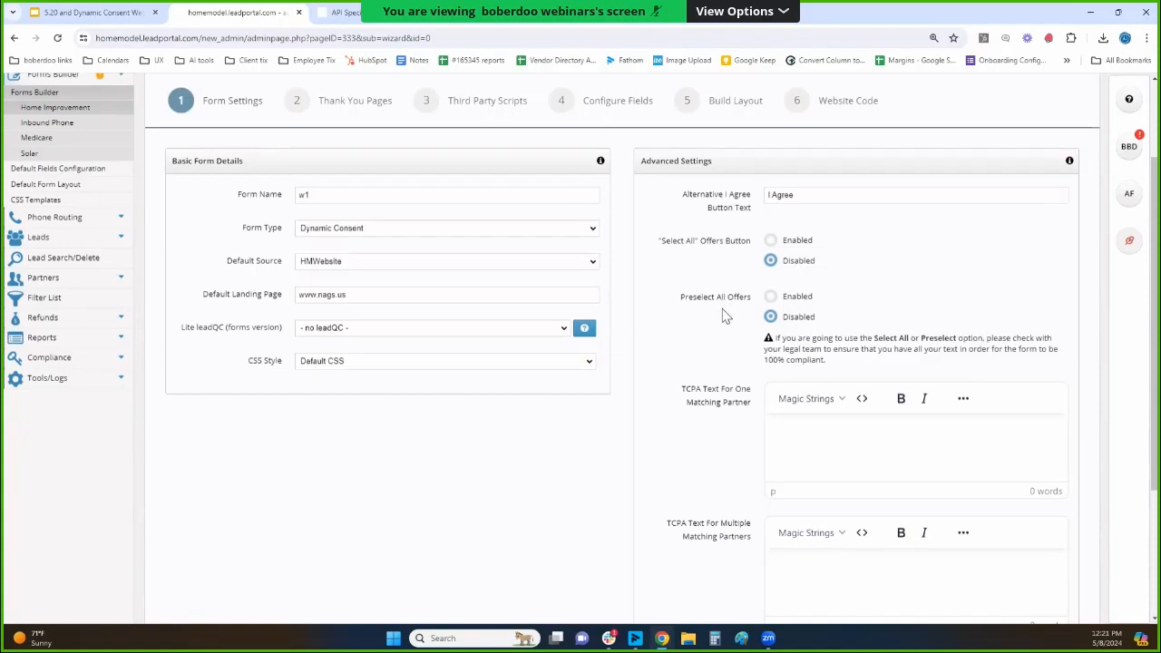
Paste the prepared TCPA consent texts for one matching partner and for multiple matching partners, and proceed to the Thank You Pages step.
scroll(717, 313, down, 3)
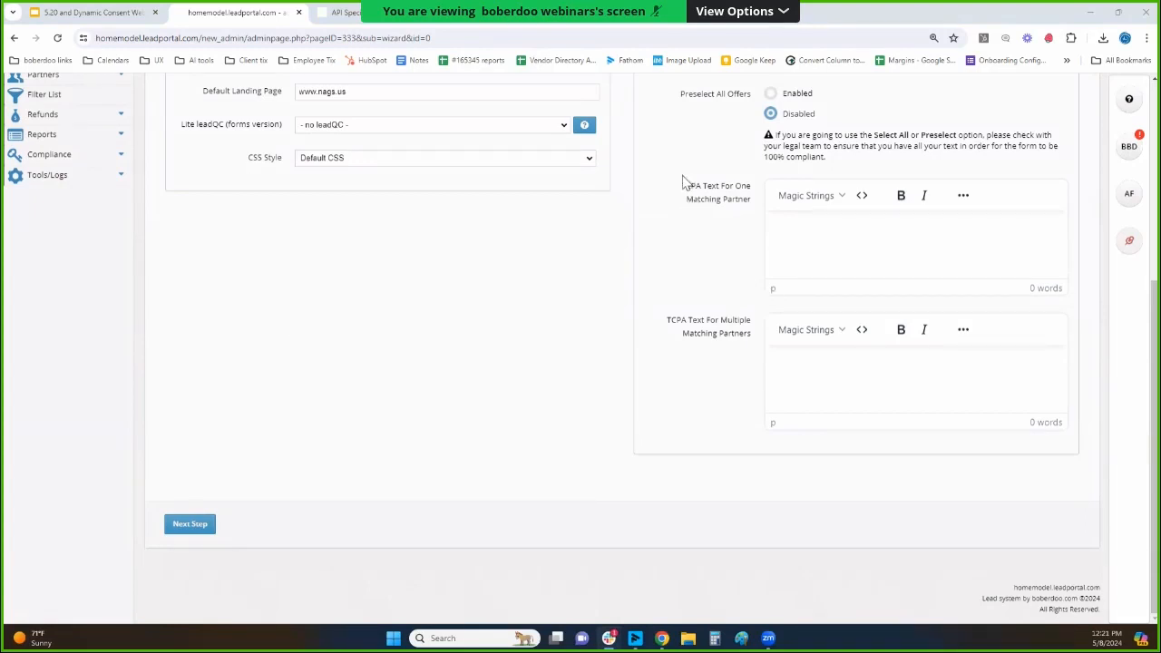
drag(680, 182, 738, 201)
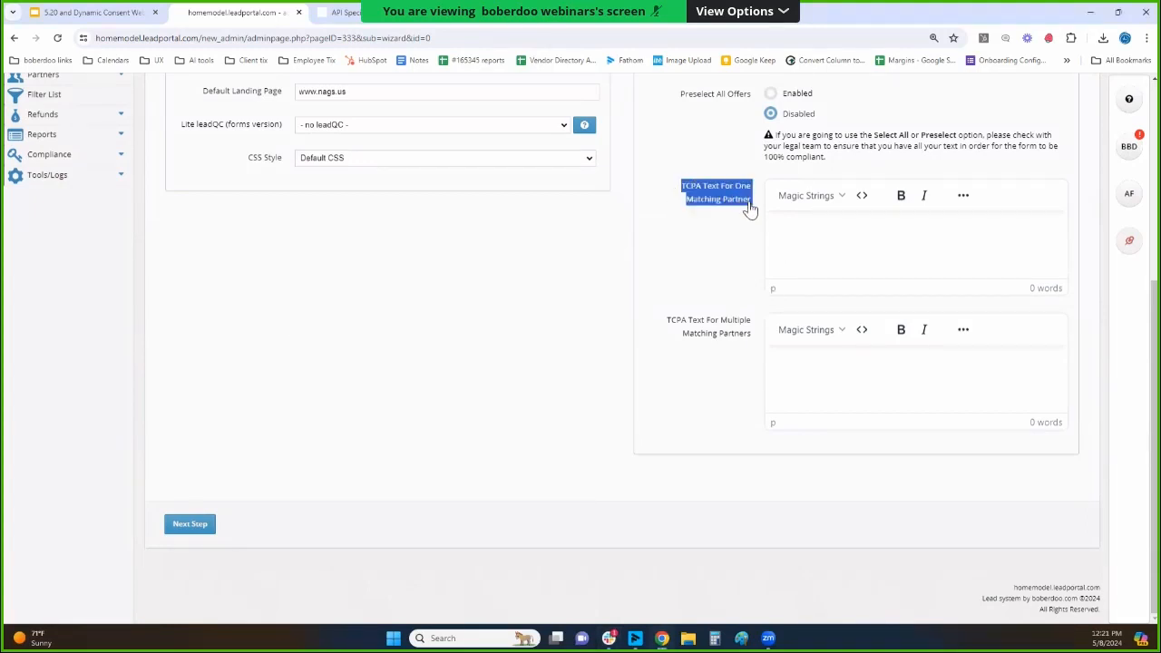
drag(678, 322, 754, 342)
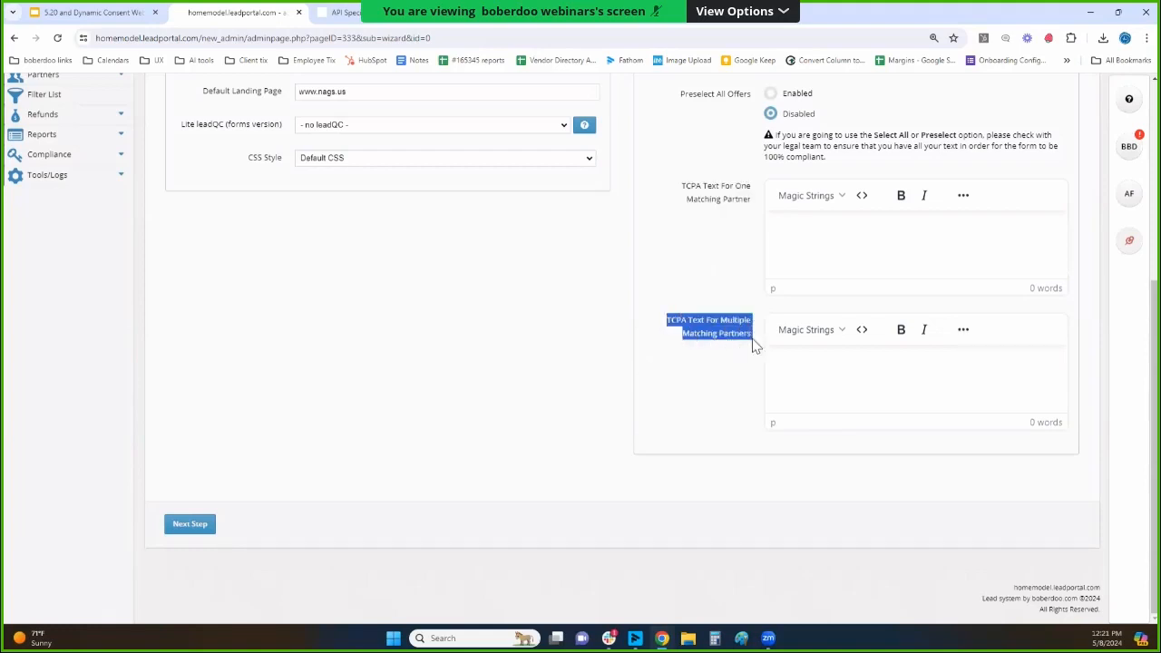
key(alt+Tab)
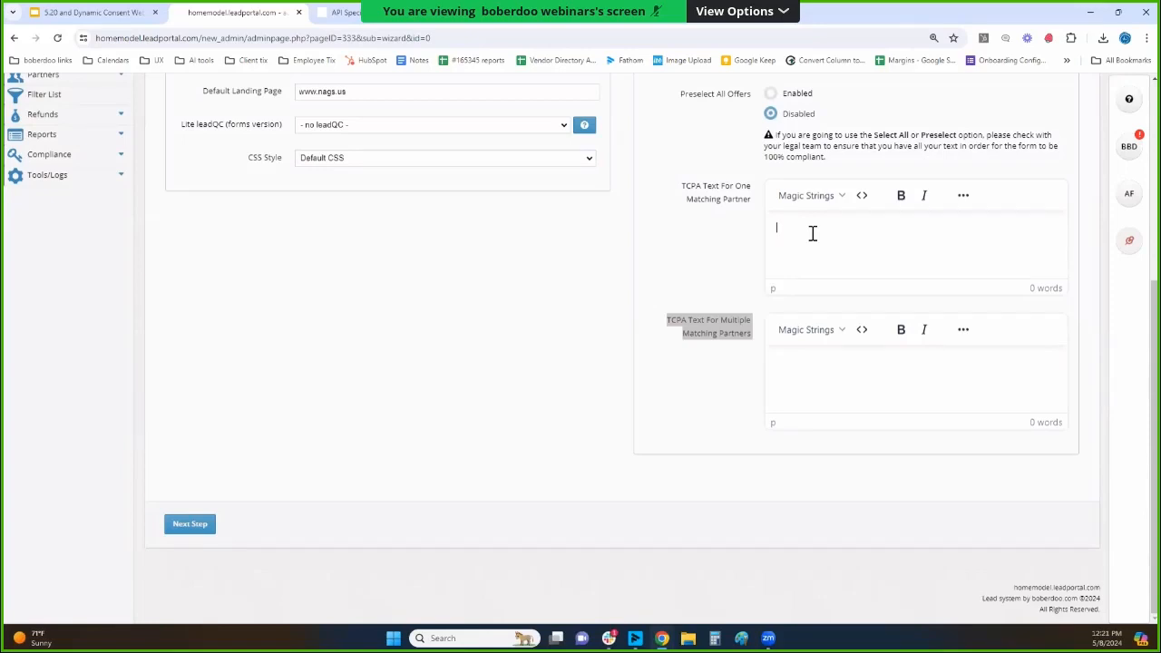
text(By clicking "I Agree," you are providing your ESIGN signature and express written consent to be contacted by [company magic string], including text (SMS/MMS) messaging or calls made using an automatic telephone dialing system or prerecorded or artificial voice messages related to the product or service inquired about. This consent is governed by specific terms, which include acknowledgment of potential message and data rates, understanding the type of messages expected (e.g., promotional, marketing, informational), and the right to withdraw consent at any time. Your consent is voluntary but required to receive communications from [company magic string] or parties calling on their behalf, but not required as a condition of the good or service.)
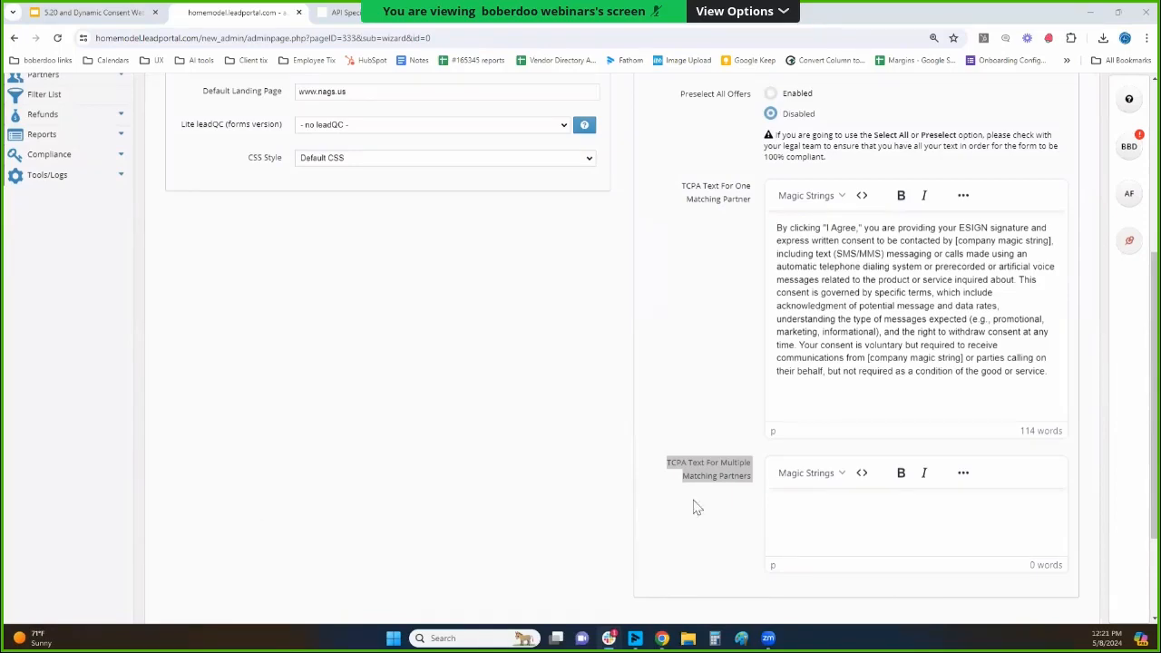
click(821, 501)
key(ctrl+v)
scroll(470, 352, down, 3)
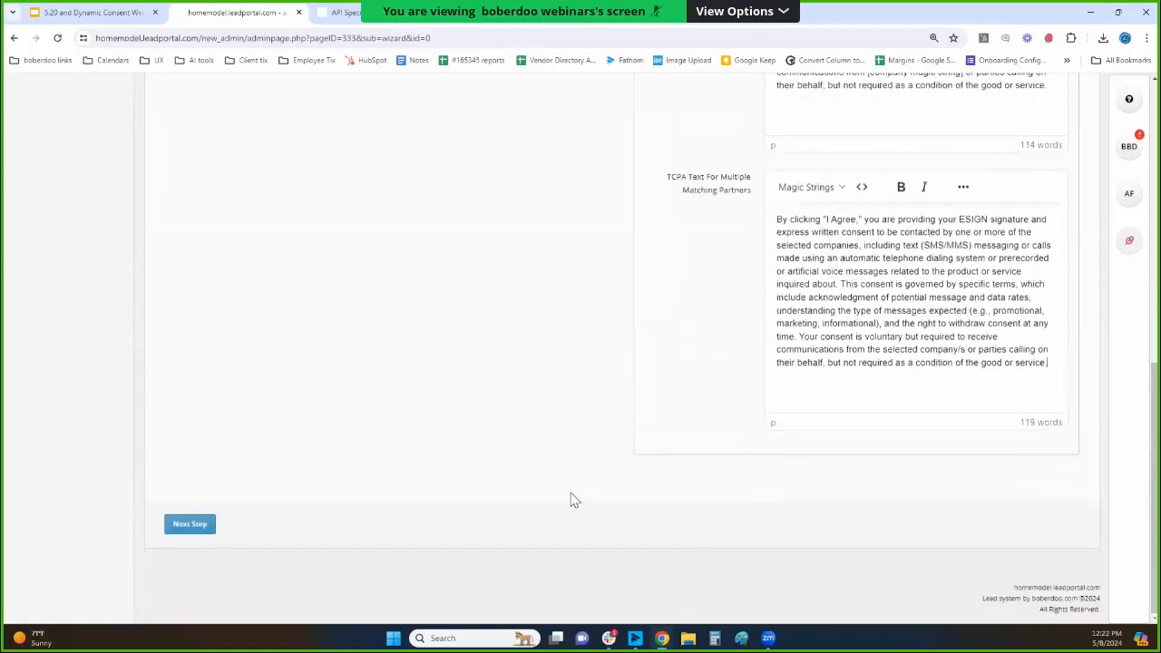
click(202, 528)
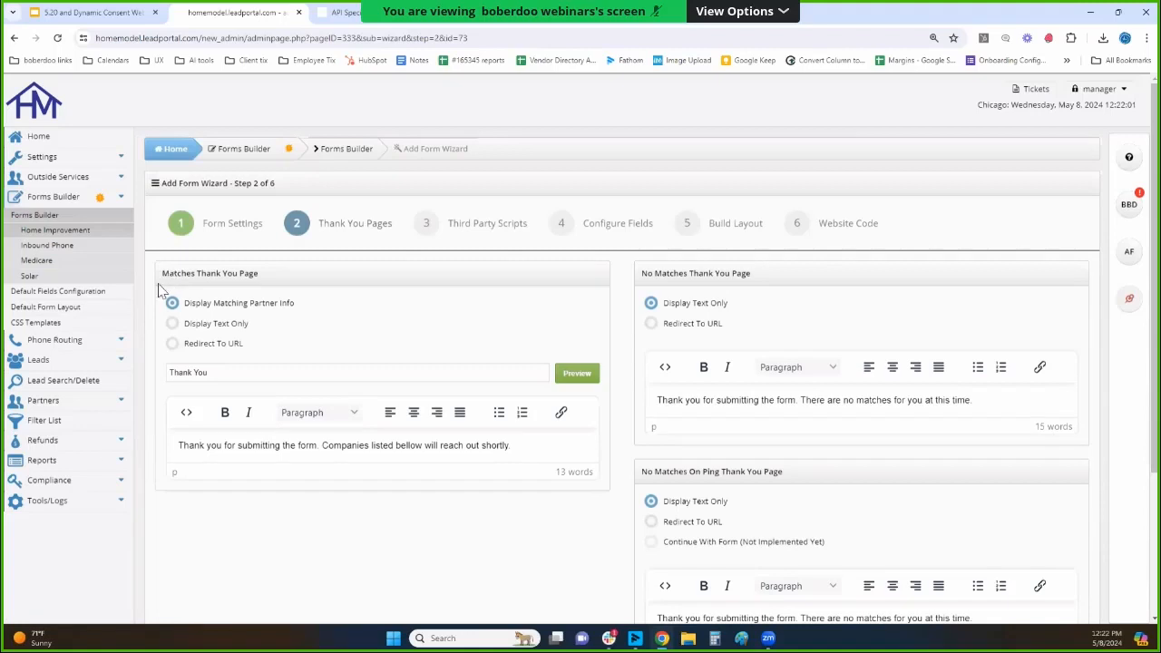
Examine the Matches Thank You Page options for partner info, text only and URL redirect, plus the page's title.
drag(162, 274, 258, 273)
click(221, 278)
drag(295, 303, 186, 302)
click(211, 375)
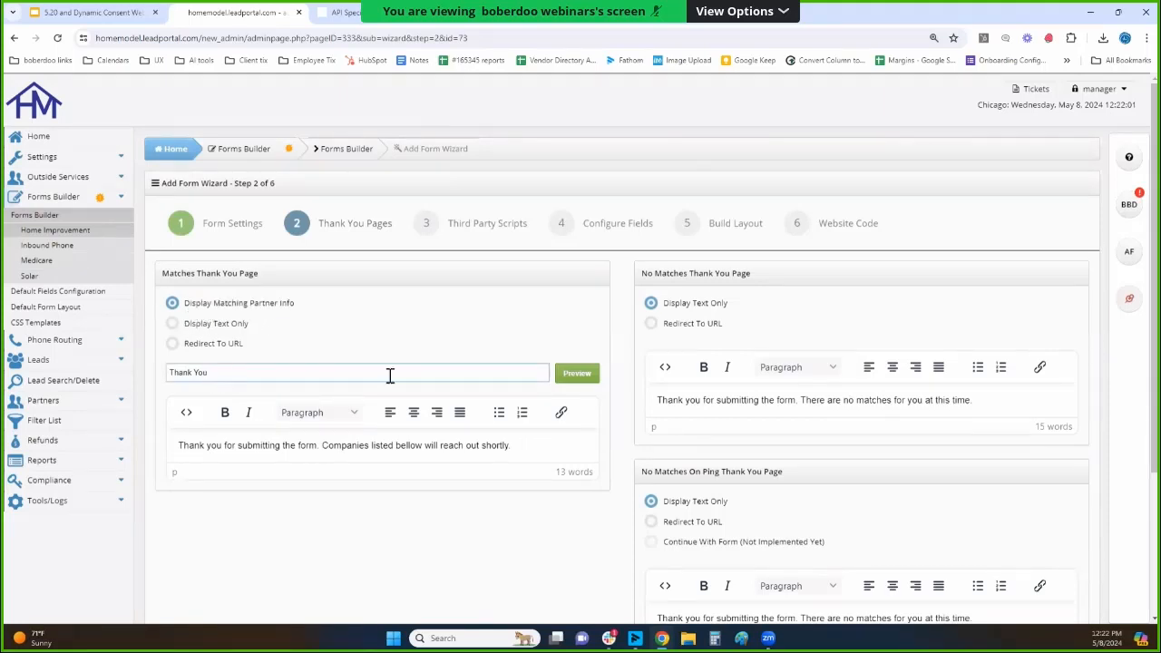
drag(262, 327, 193, 336)
triple_click(240, 349)
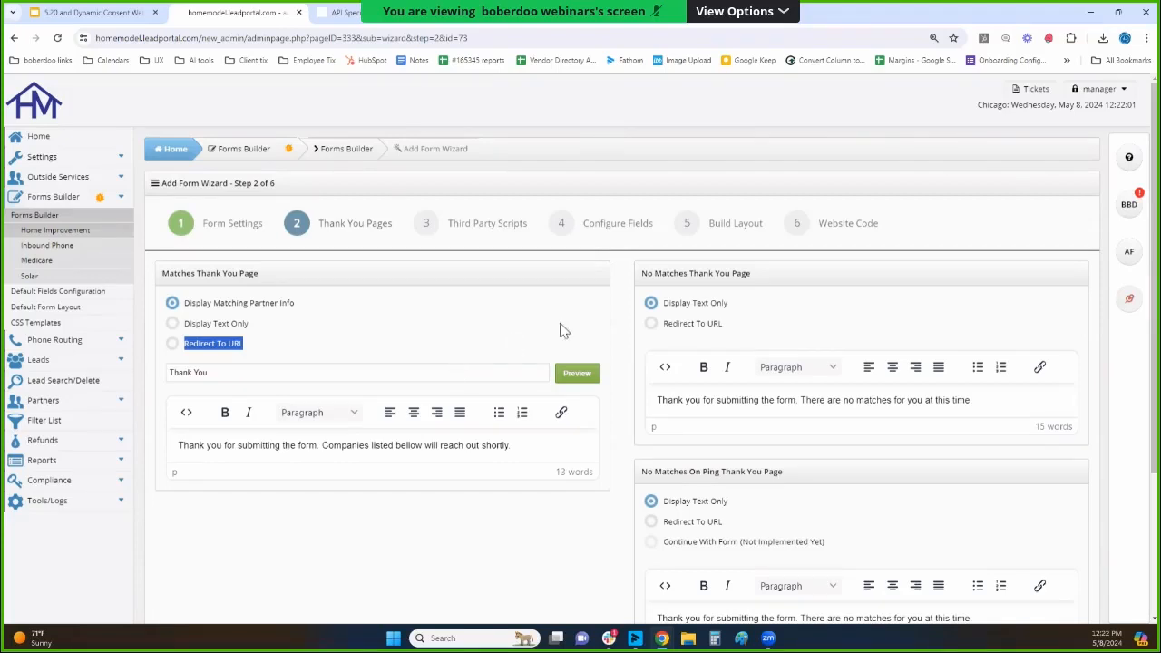
Compare the No Matches and No Matches On Ping Thank You Pages, trying the ping page's Redirect To URL option and returning to Display Text Only.
double_click(742, 273)
scroll(748, 272, down, 1)
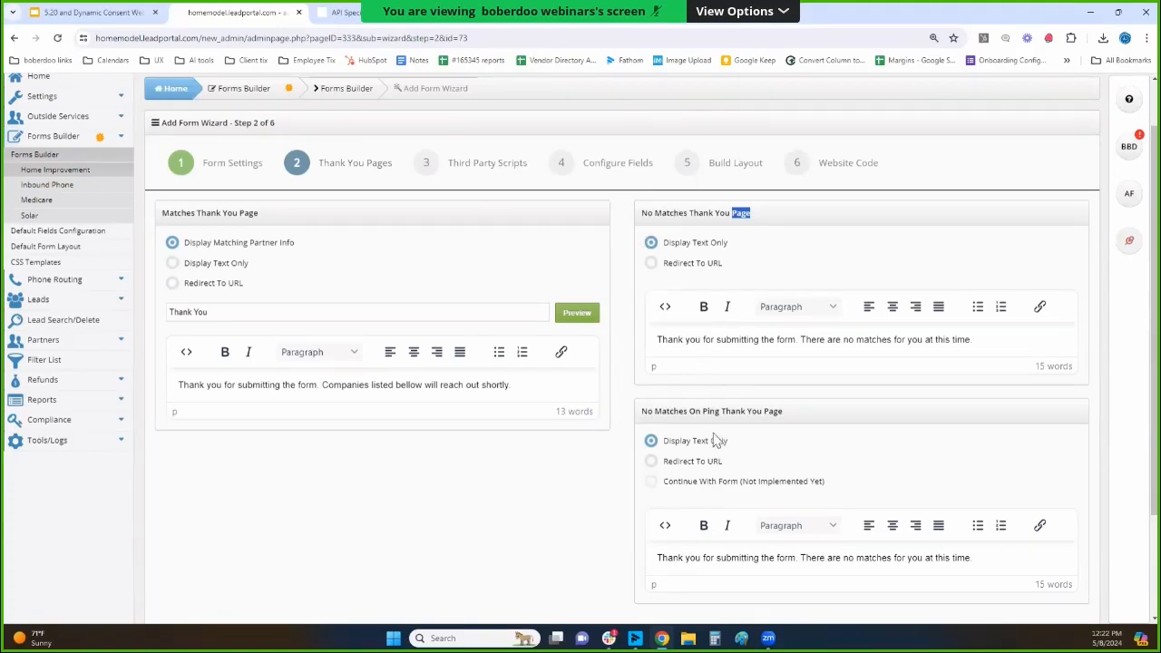
triple_click(733, 410)
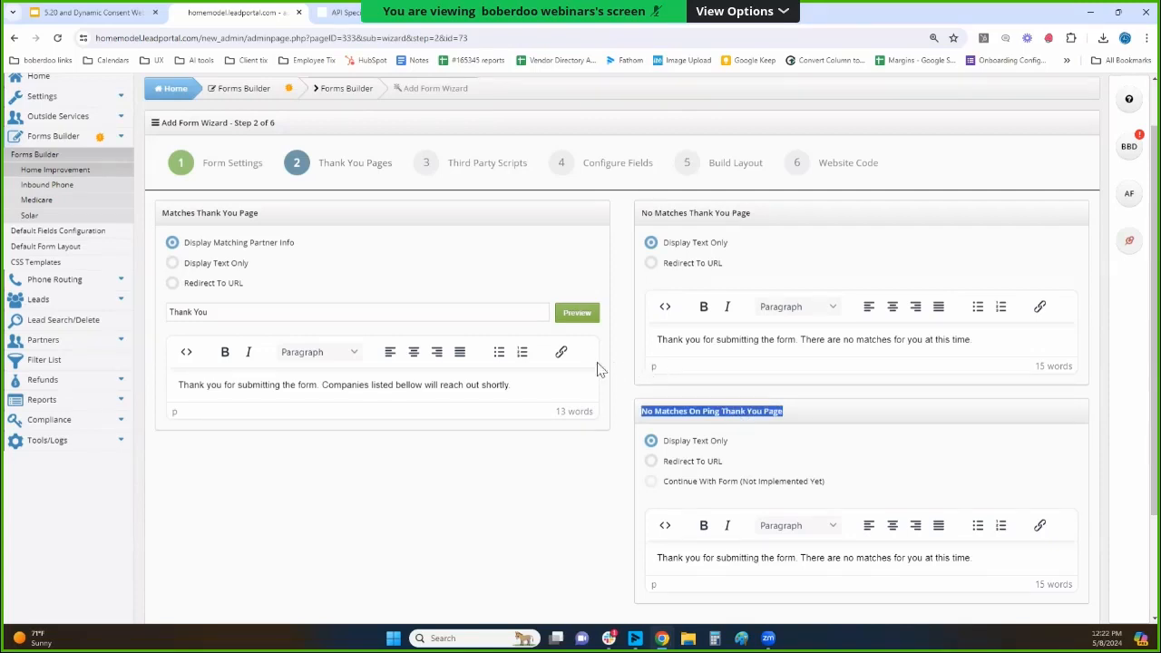
scroll(590, 382, down, 3)
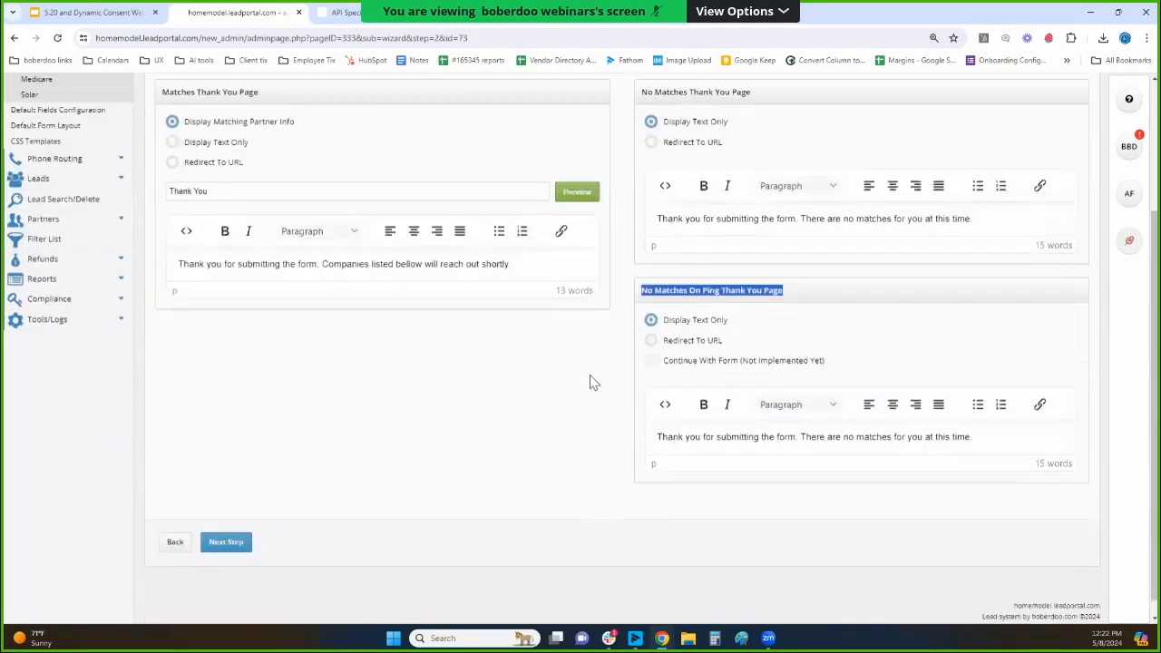
click(651, 341)
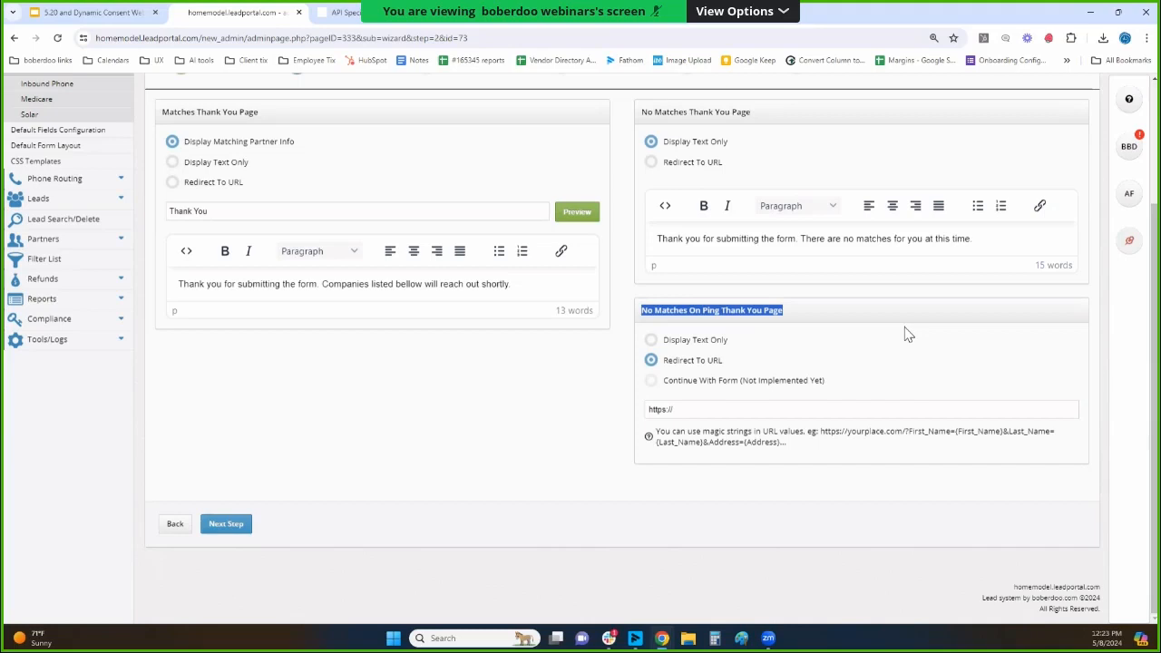
click(653, 340)
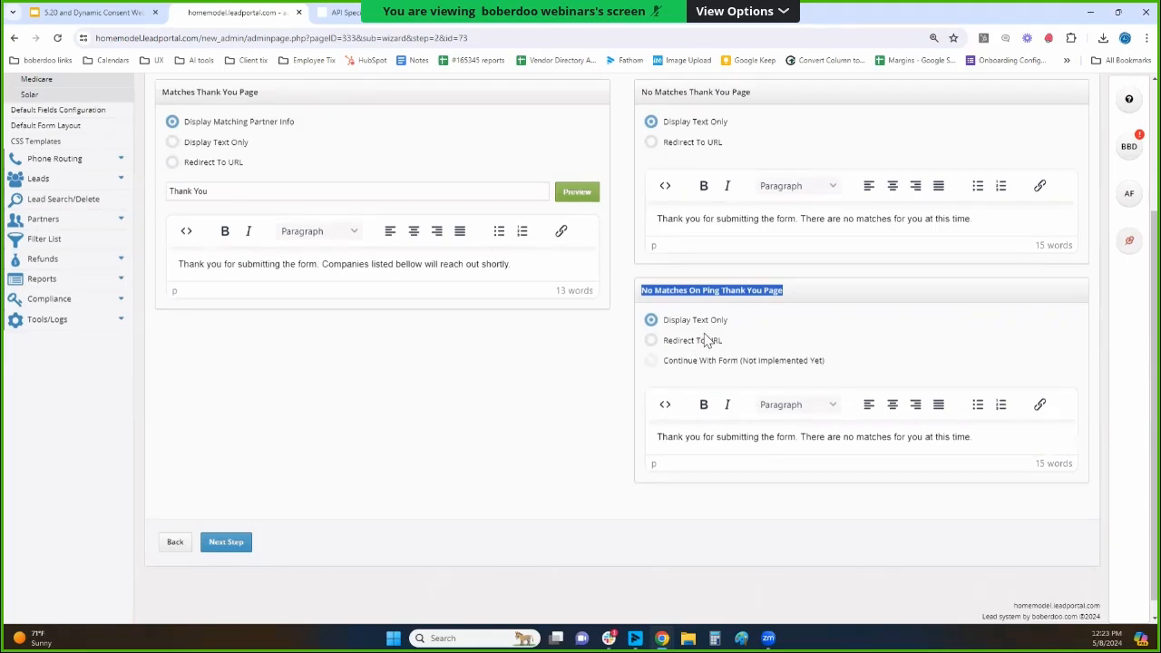
Read the Continue With Form option and both no-match page headings, and proceed to the Third Party Scripts step.
click(767, 379)
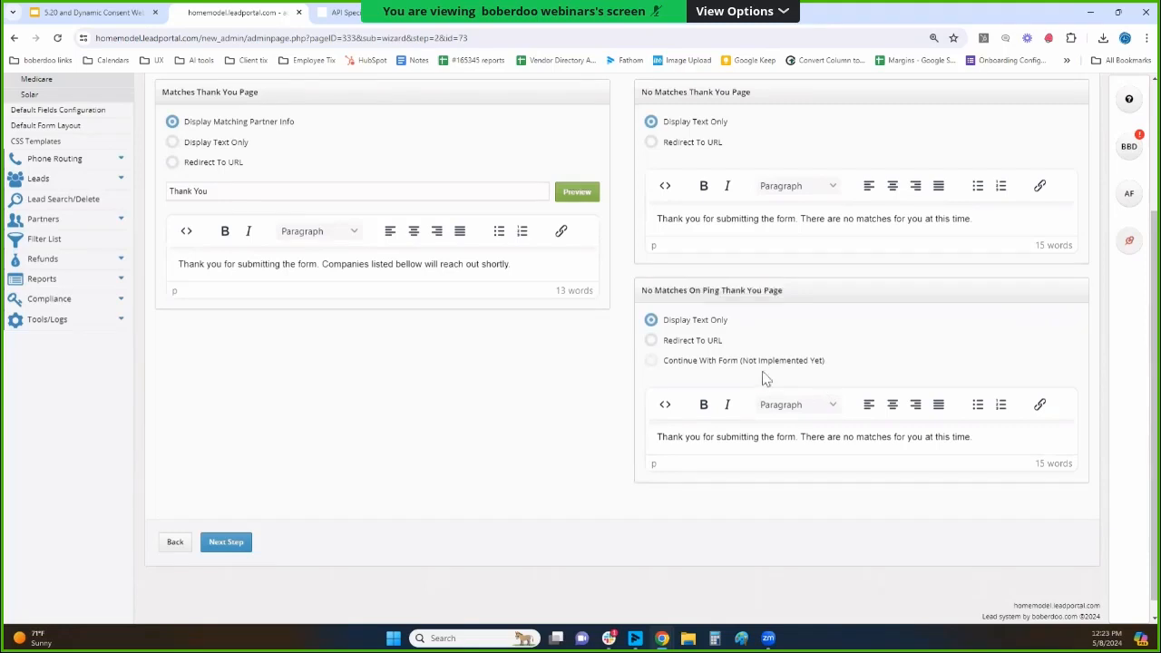
drag(766, 379, 662, 361)
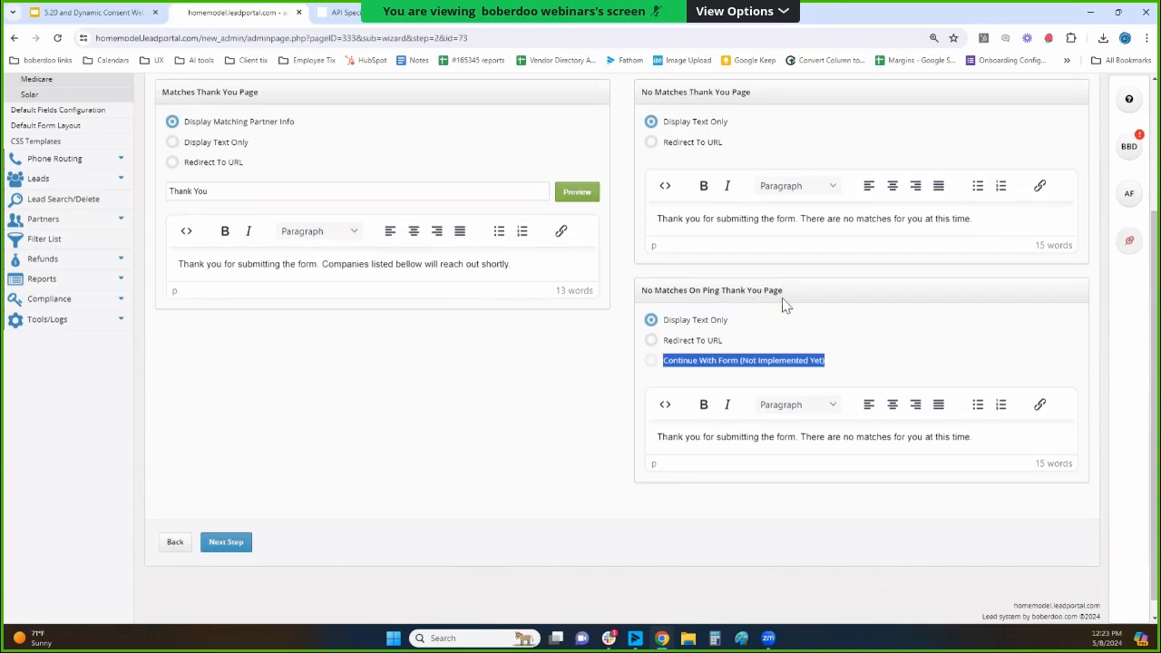
drag(784, 294, 640, 299)
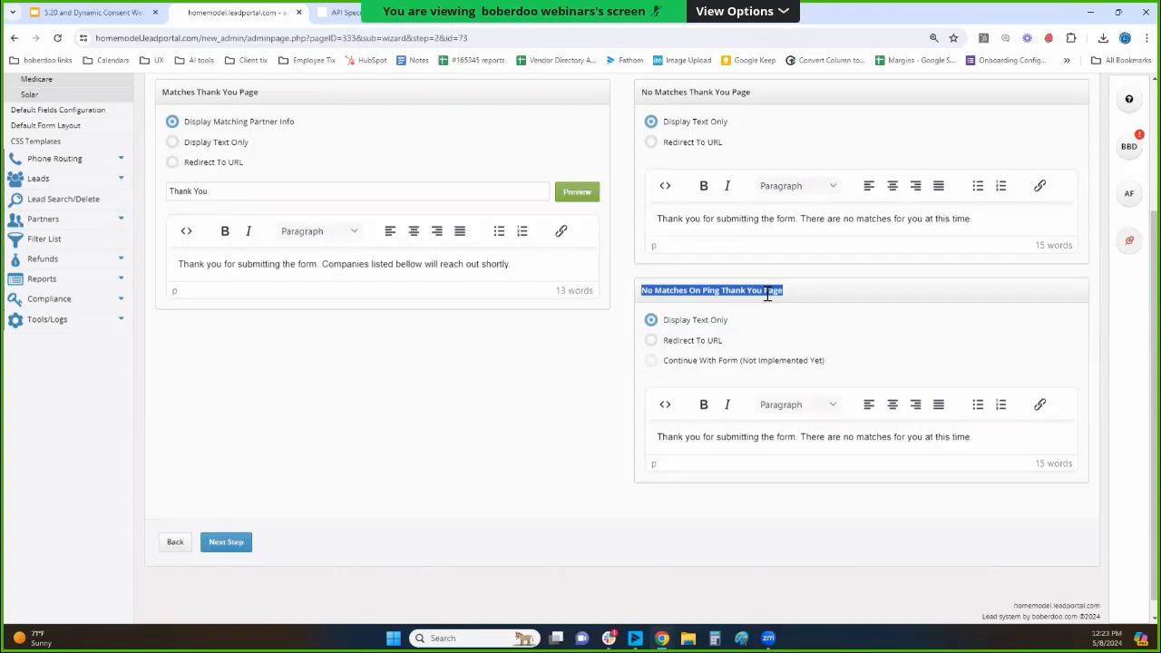
scroll(852, 300, up, 3)
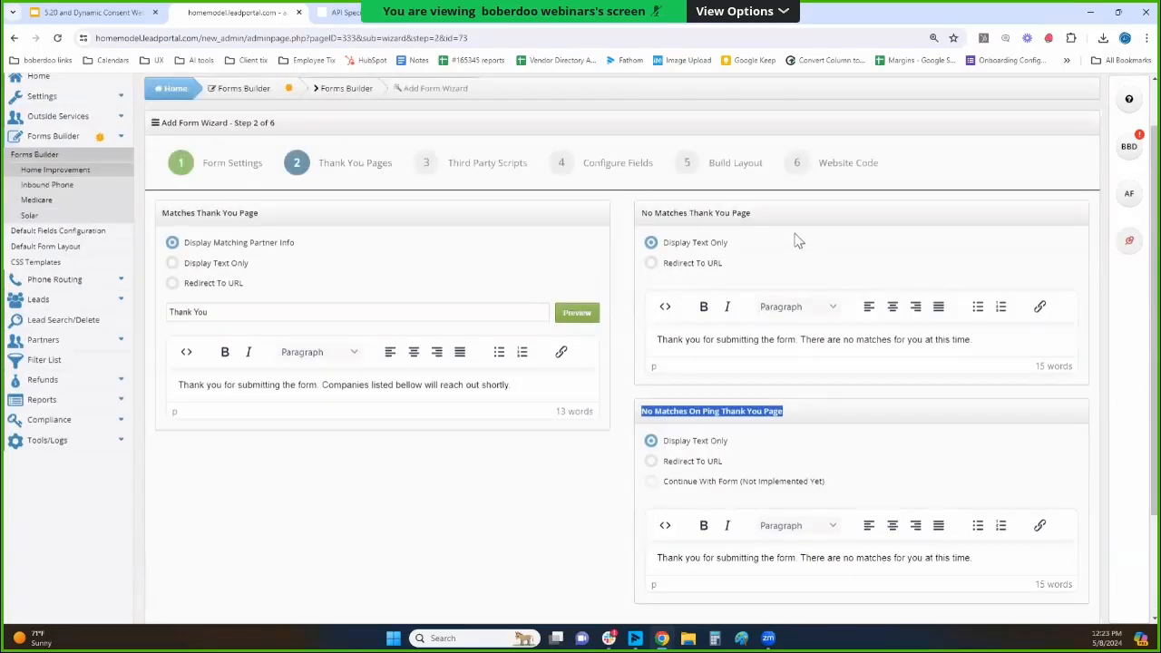
triple_click(748, 215)
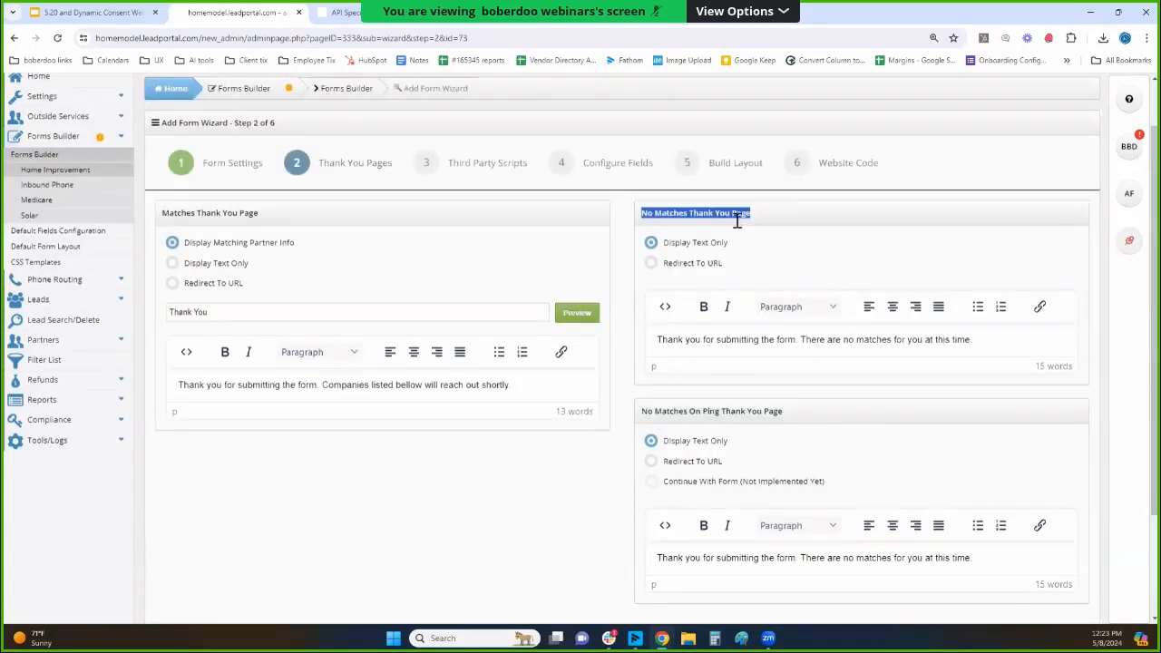
click(814, 223)
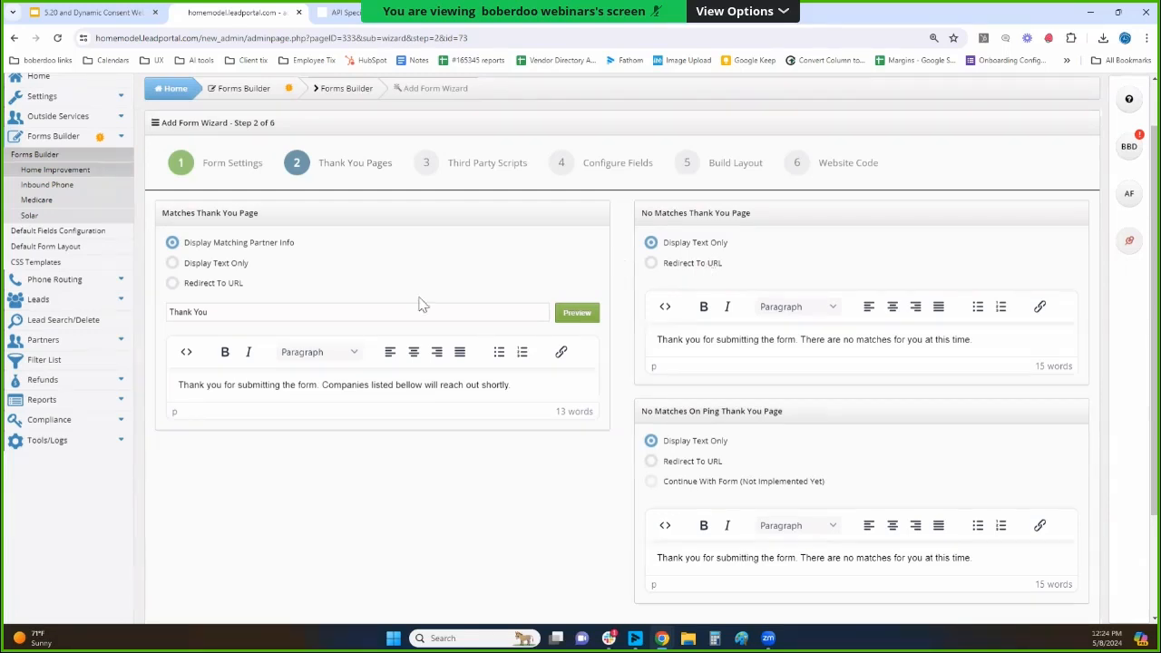
scroll(420, 351, down, 2)
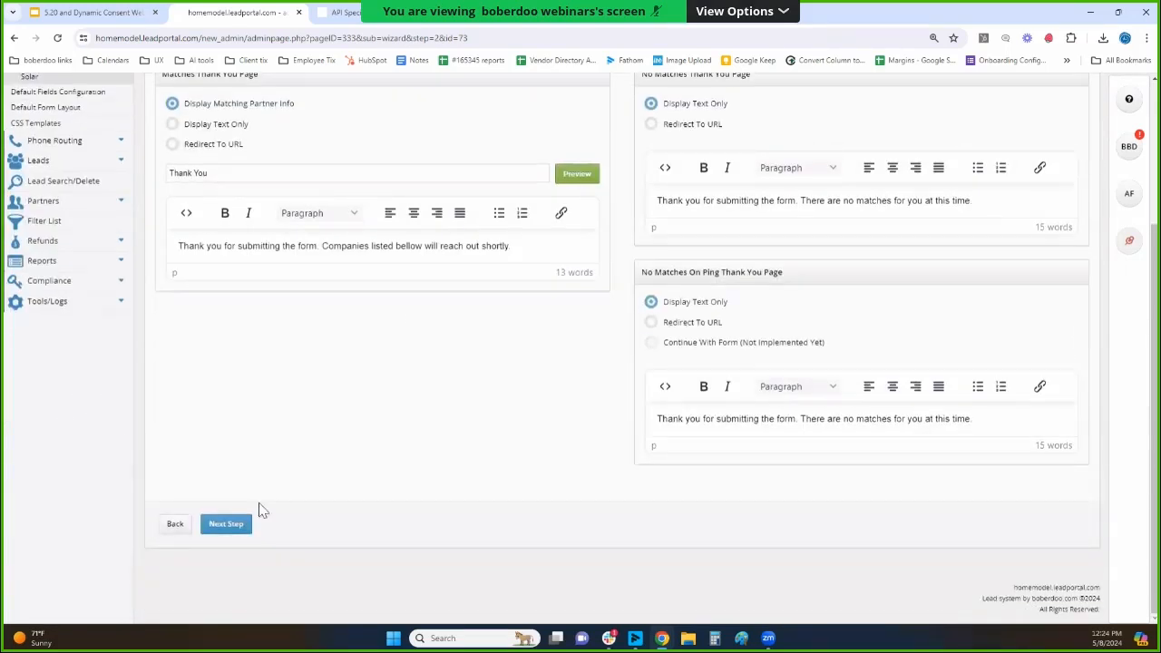
click(236, 524)
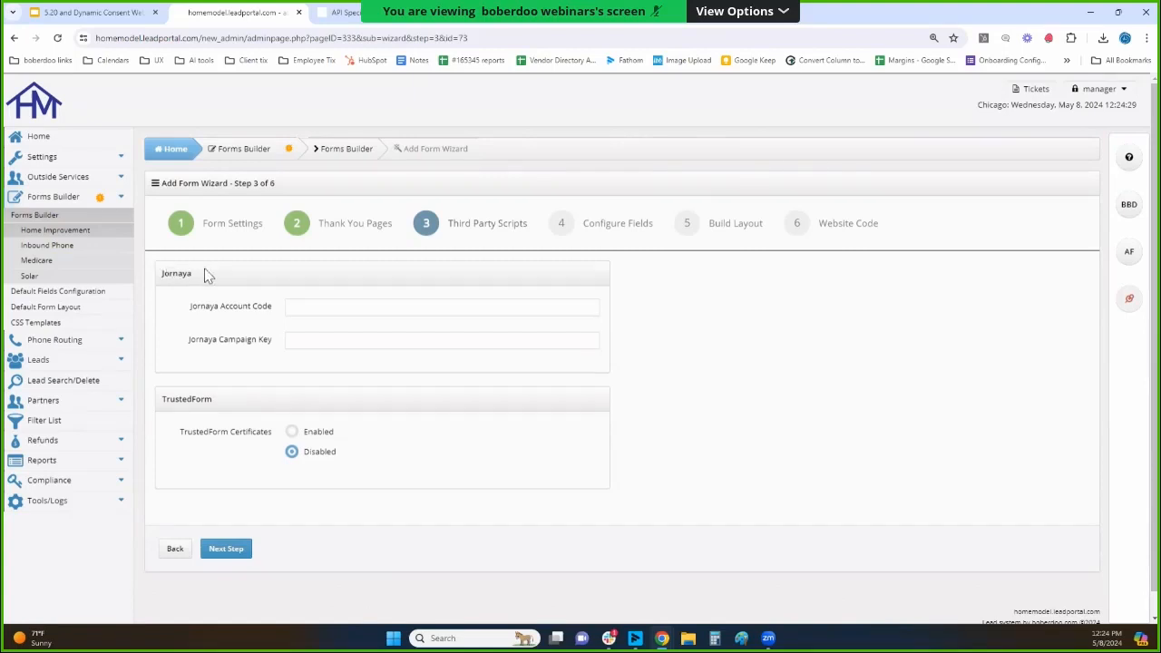
Enable TrustedForm certificates, leave the Jornaya account code and campaign key blank, and proceed to the Configure Fields step.
scroll(227, 277, down, 1)
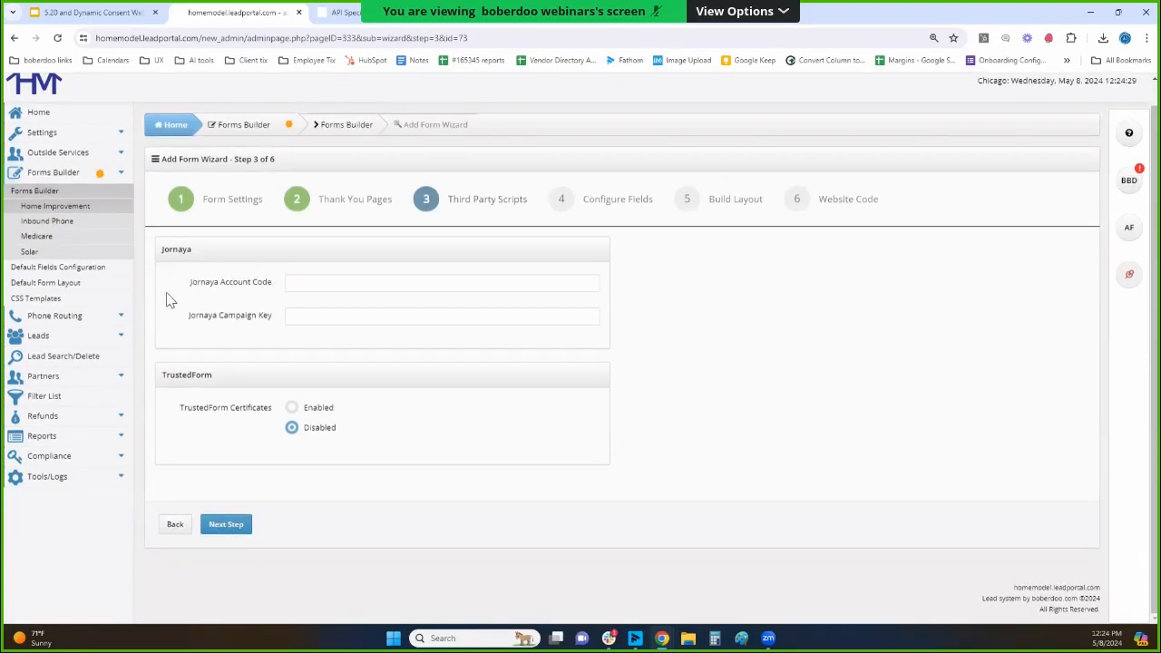
double_click(176, 250)
drag(182, 249, 243, 290)
click(299, 288)
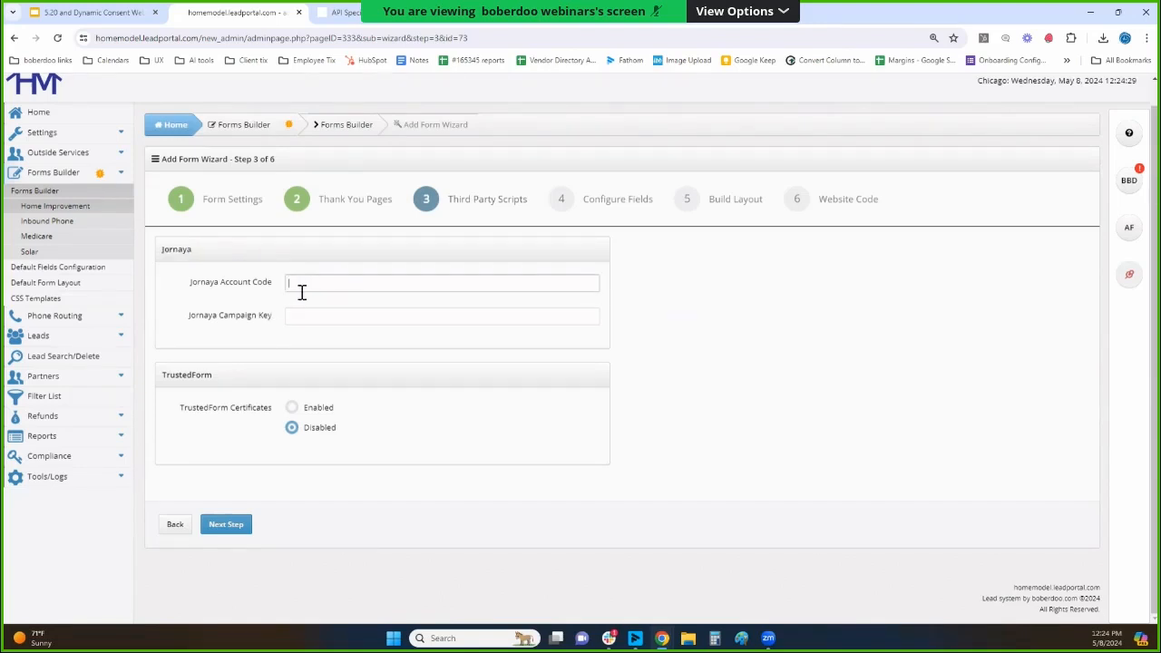
double_click(176, 249)
double_click(186, 375)
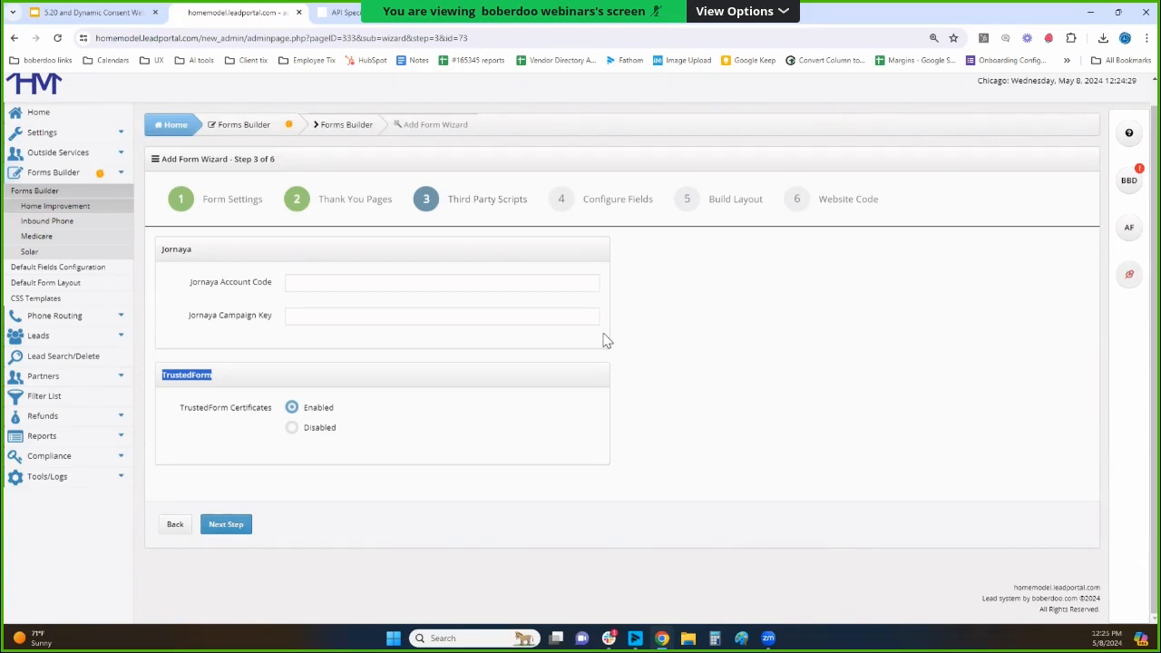
click(159, 260)
double_click(160, 258)
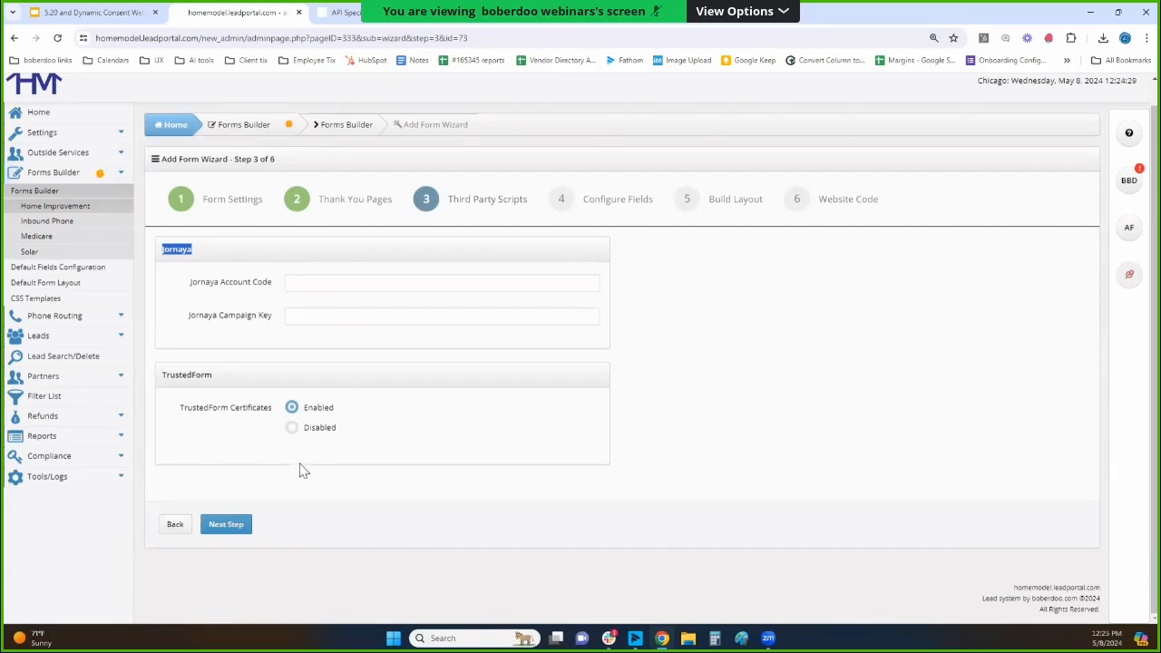
click(227, 525)
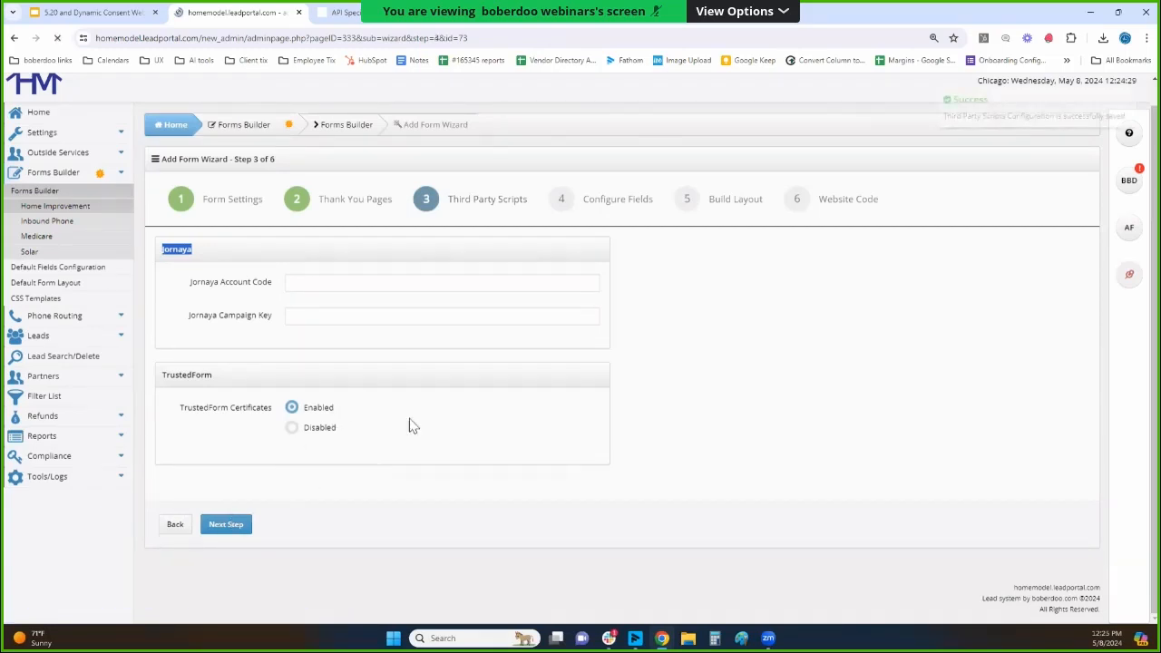
Change the Project field's form field name to "What is your project?" and save it.
scroll(463, 322, down, 1)
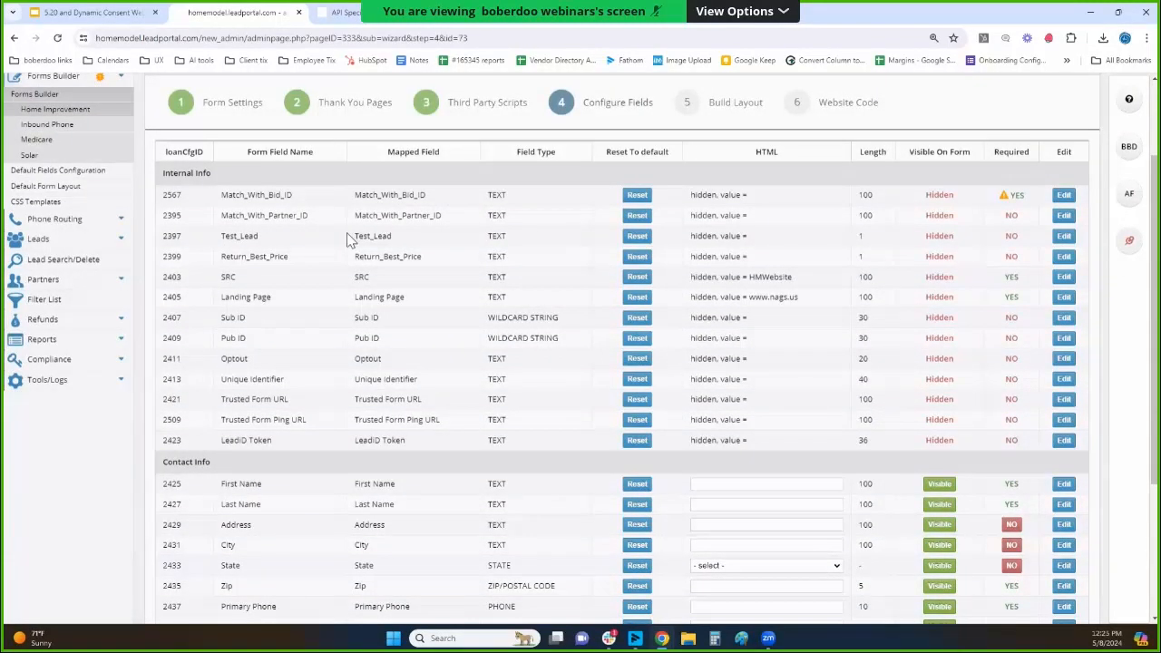
scroll(337, 223, down, 1)
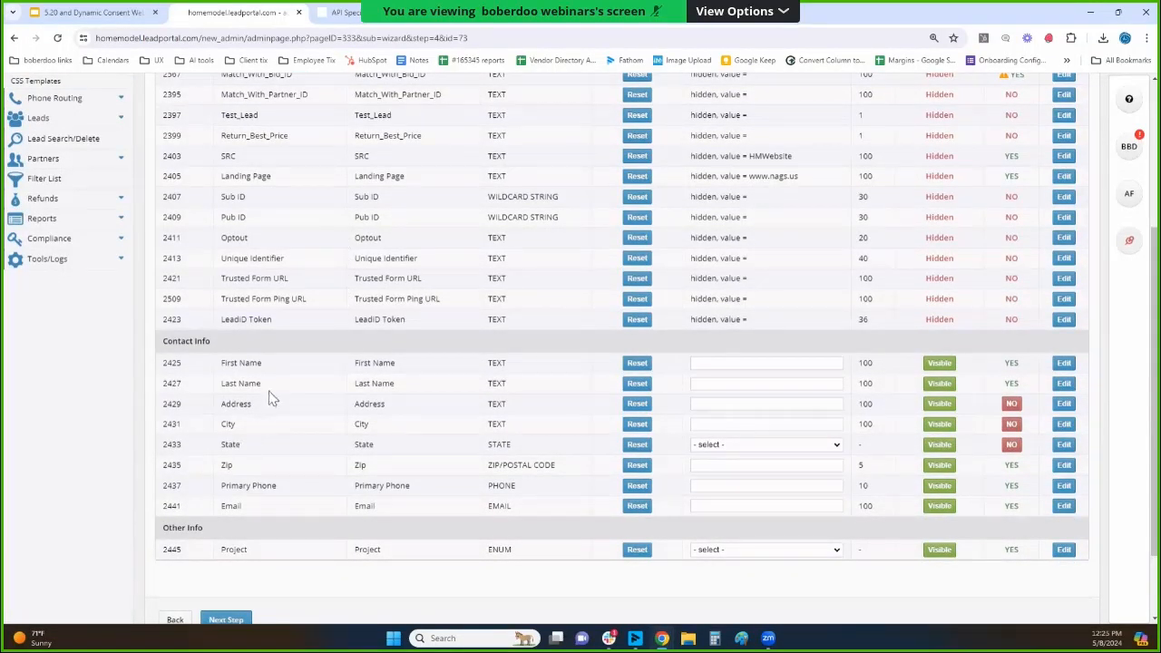
double_click(239, 553)
click(1064, 551)
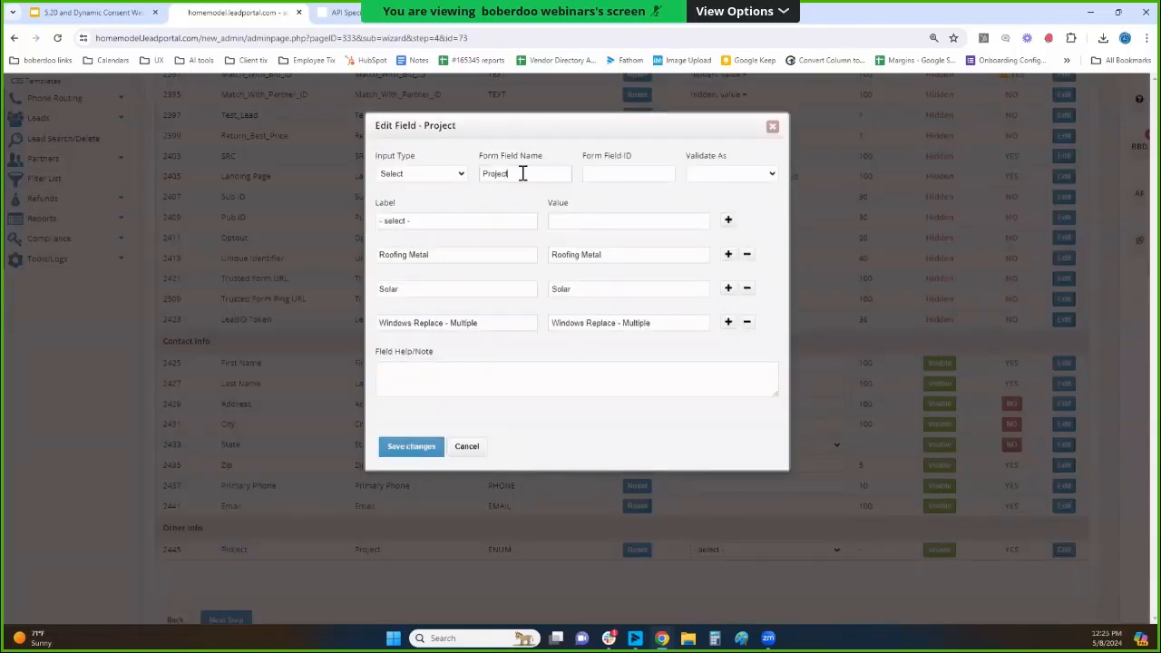
double_click(521, 173)
text(What is your project?)
click(409, 445)
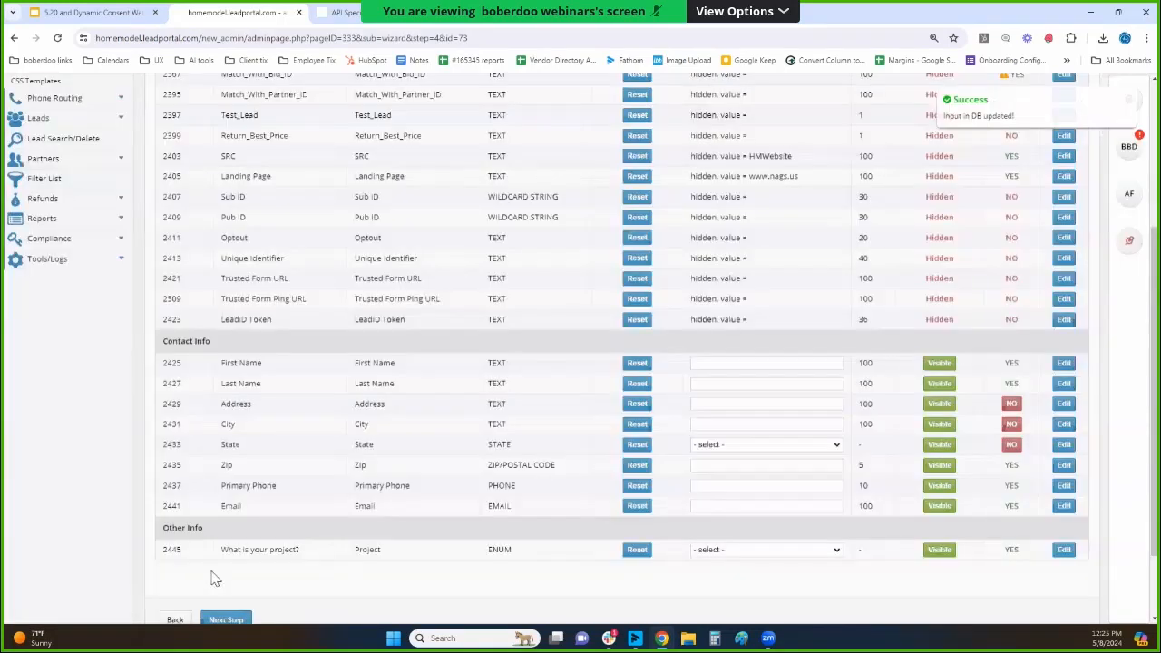
Check the renamed project question's mapped field and its input type and answer options, and leave its settings unedited.
triple_click(231, 554)
double_click(377, 552)
click(1063, 549)
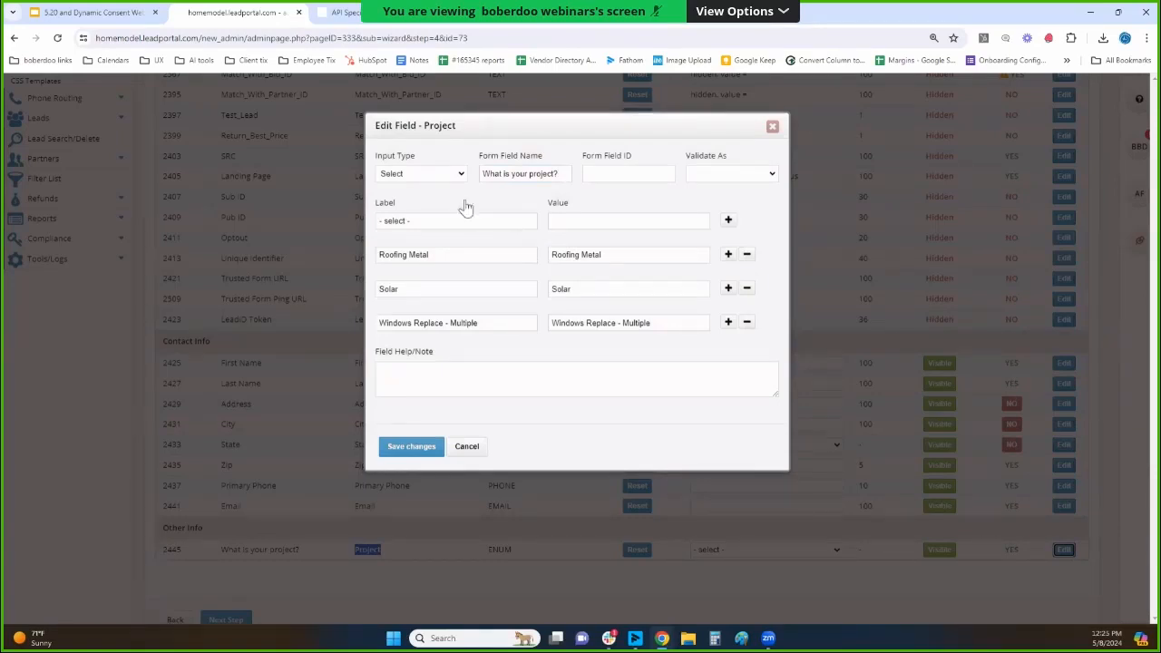
click(772, 128)
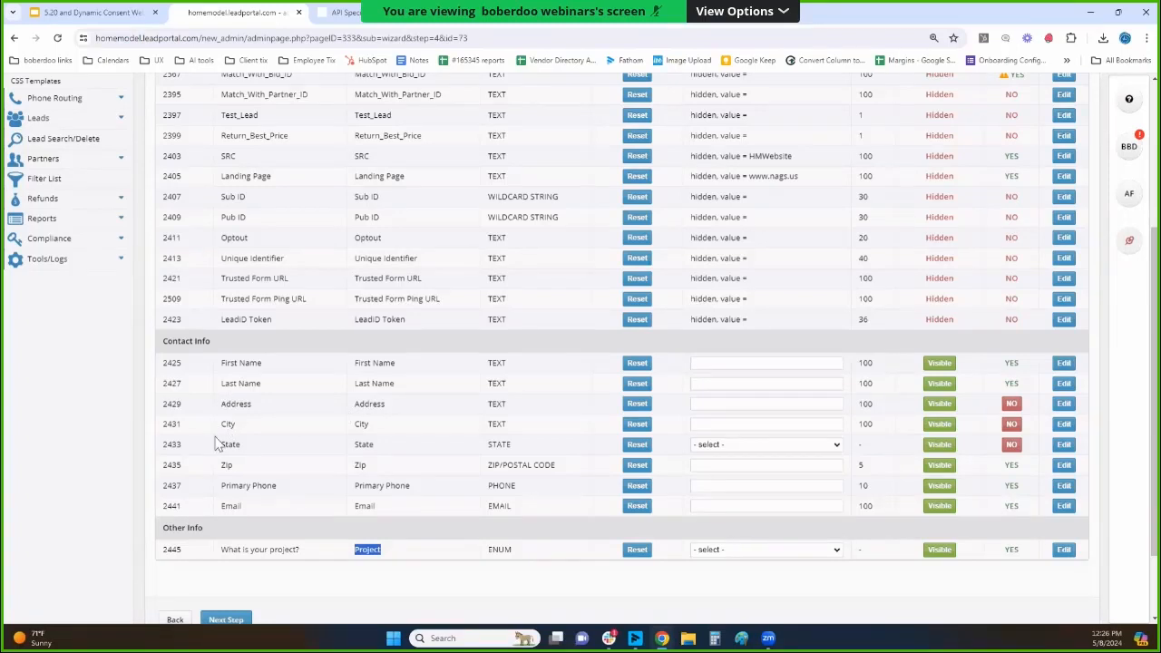
Hide the State and City fields from the form in the Contact Info section.
drag(221, 424, 243, 442)
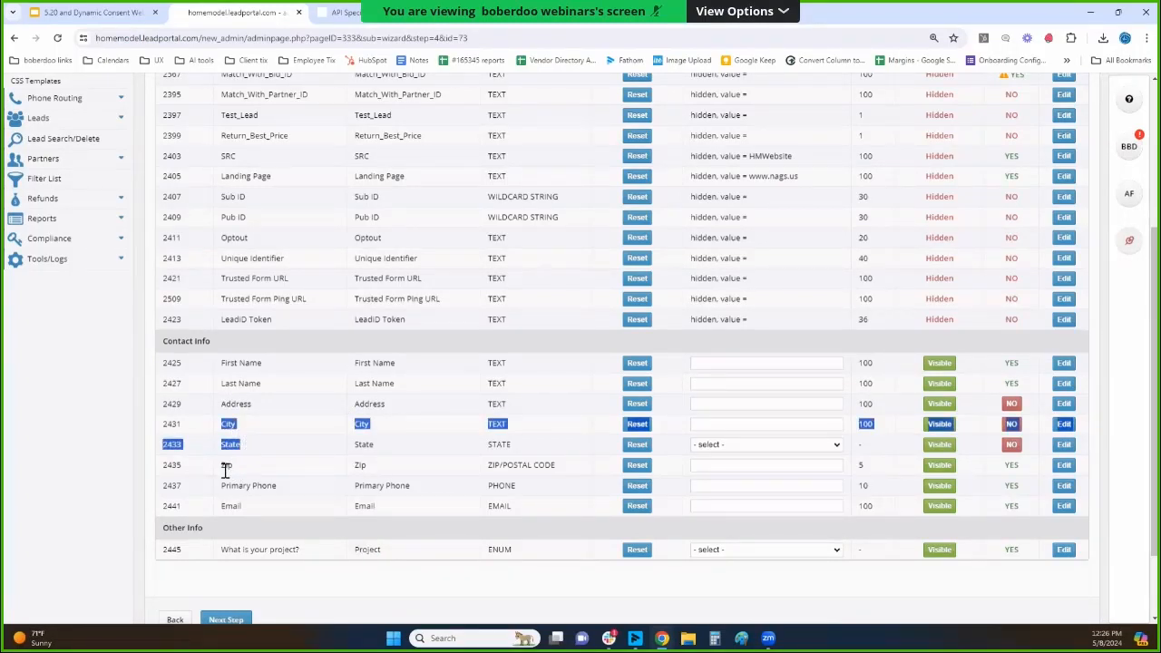
click(226, 468)
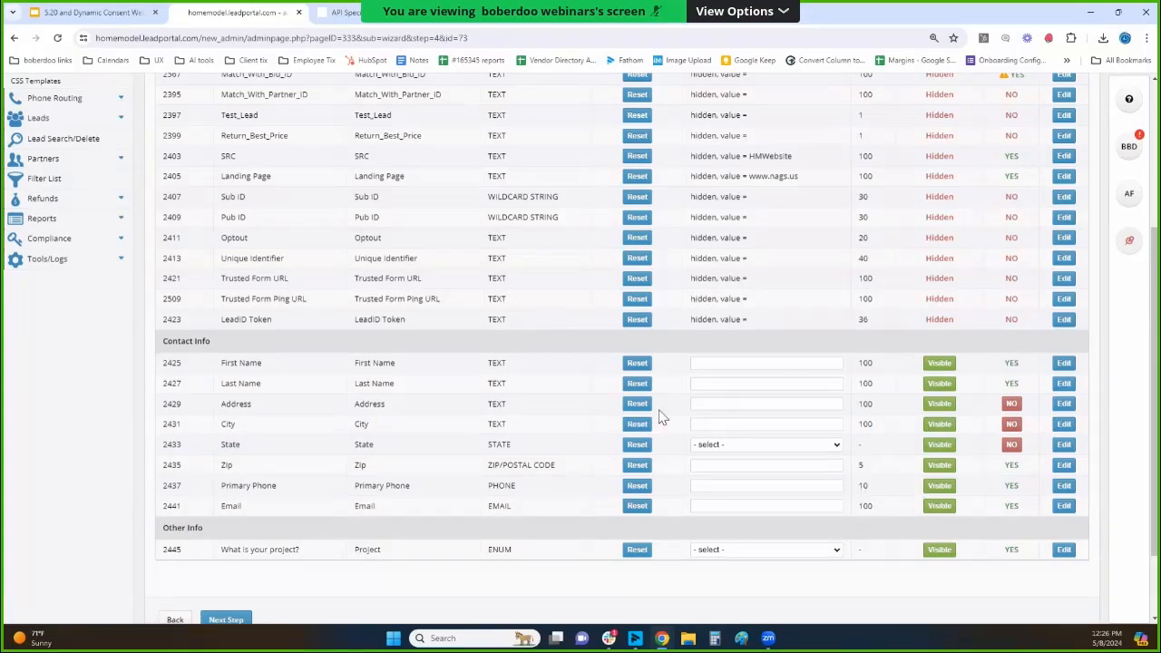
scroll(635, 415, up, 3)
scroll(565, 415, down, 5)
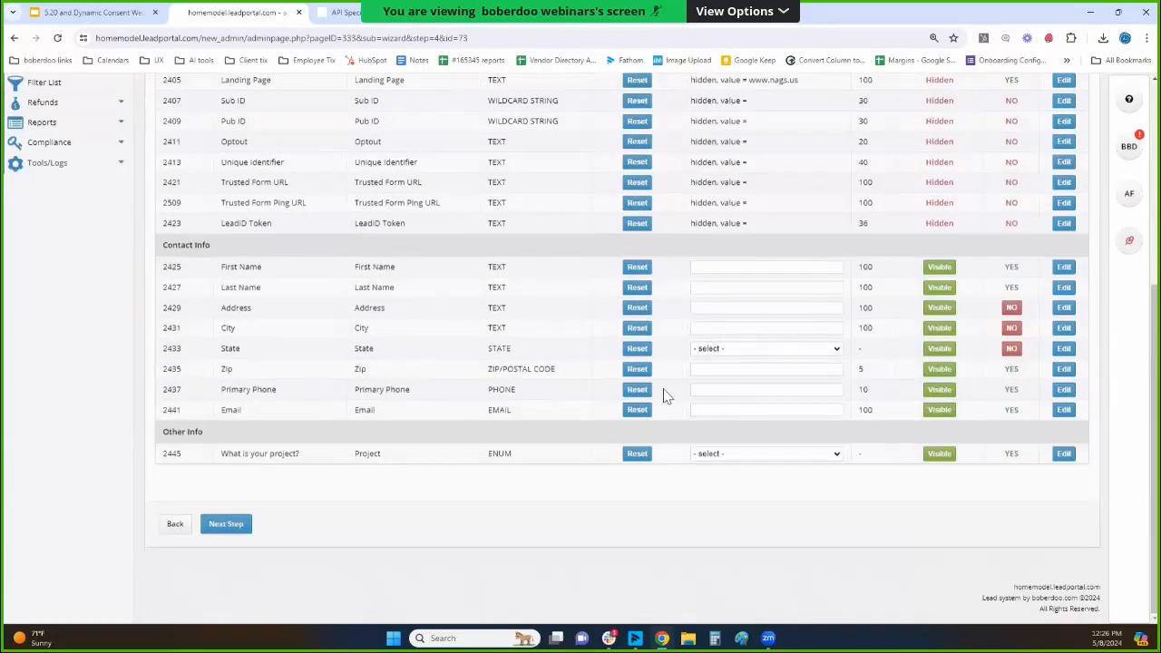
click(940, 348)
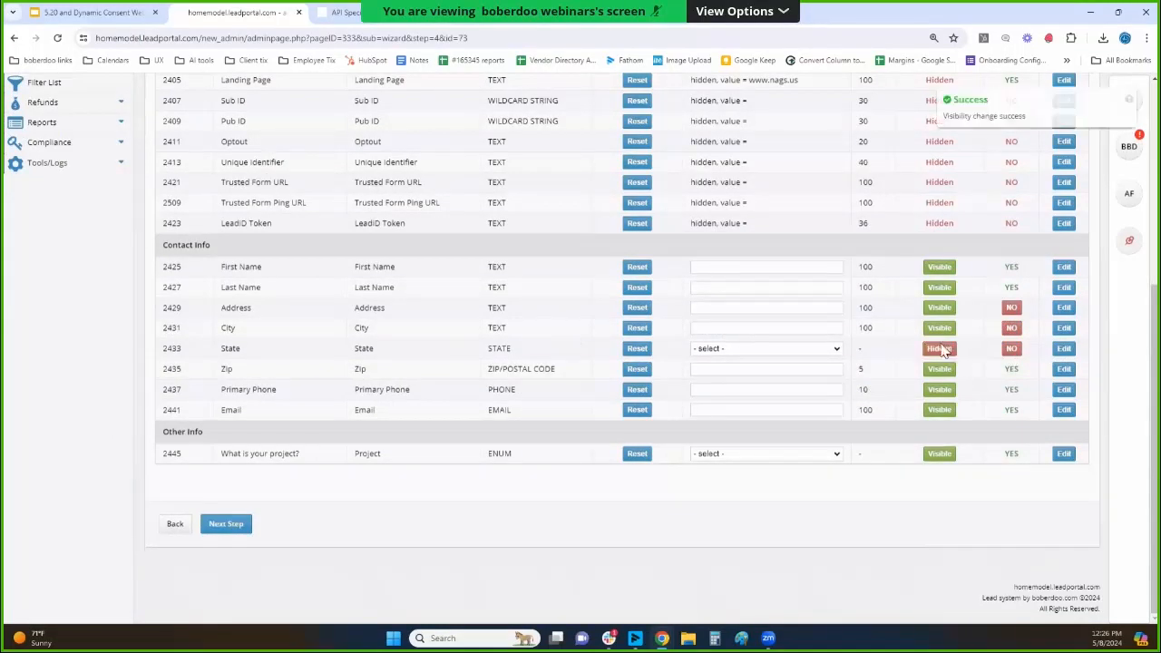
click(940, 328)
Set the City field's input type to Hidden with no preset value and save it.
click(1064, 327)
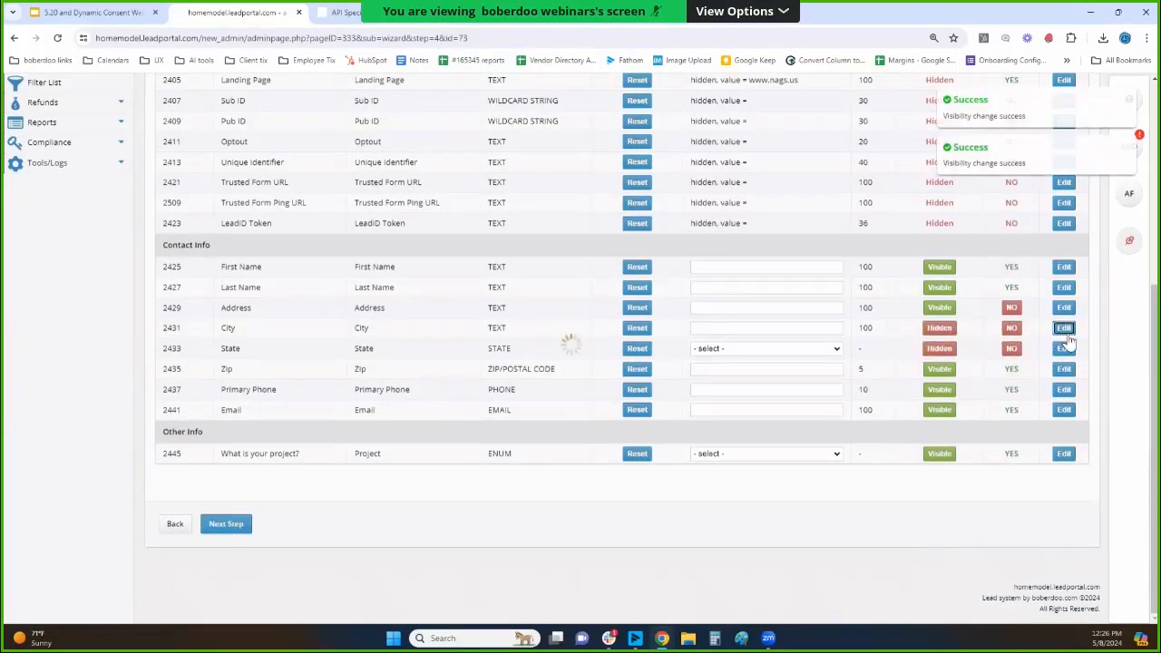
click(404, 172)
click(419, 246)
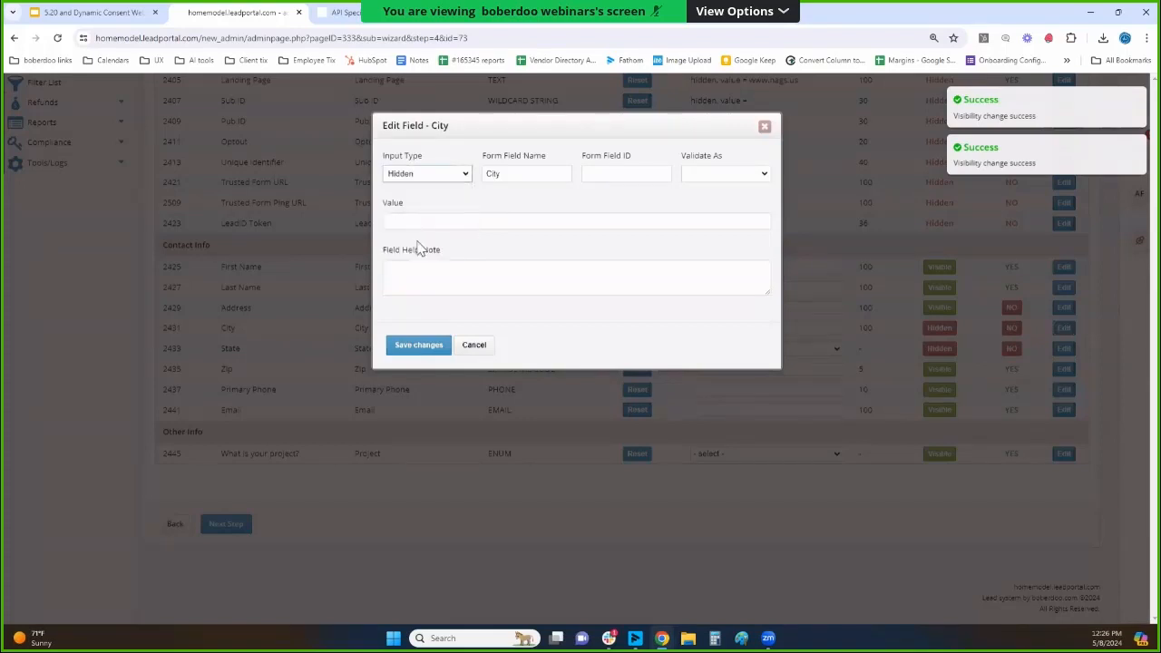
click(405, 351)
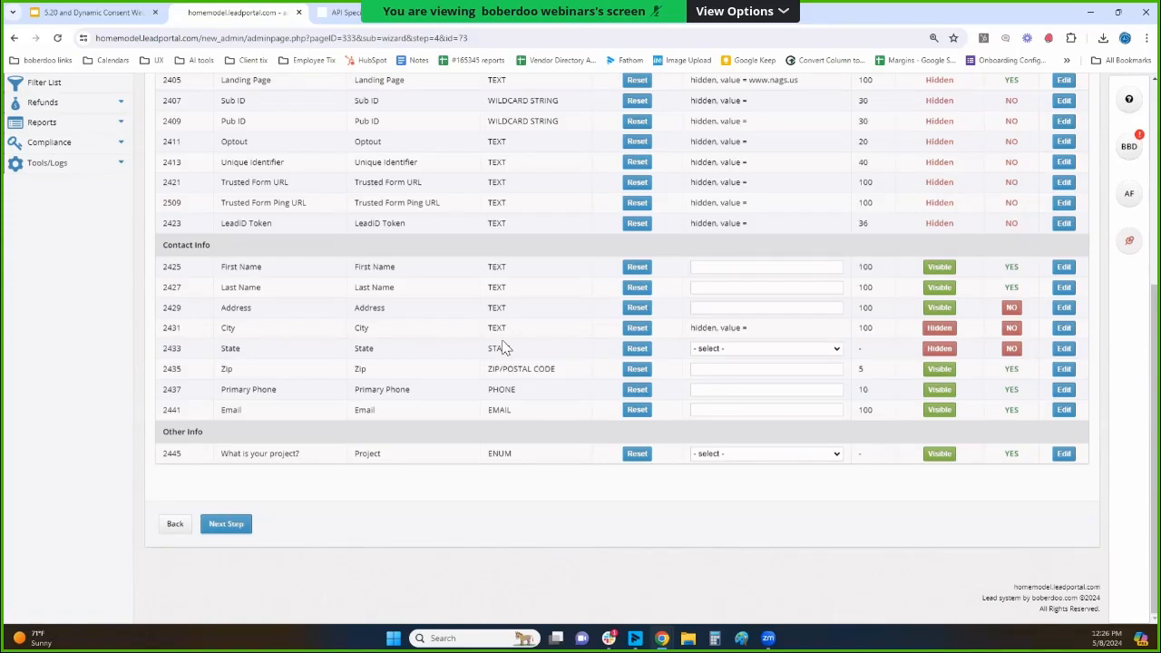
Set the project question's input type to Hidden with the value Roofing Metal, save it, and hide the field from the form.
triple_click(278, 456)
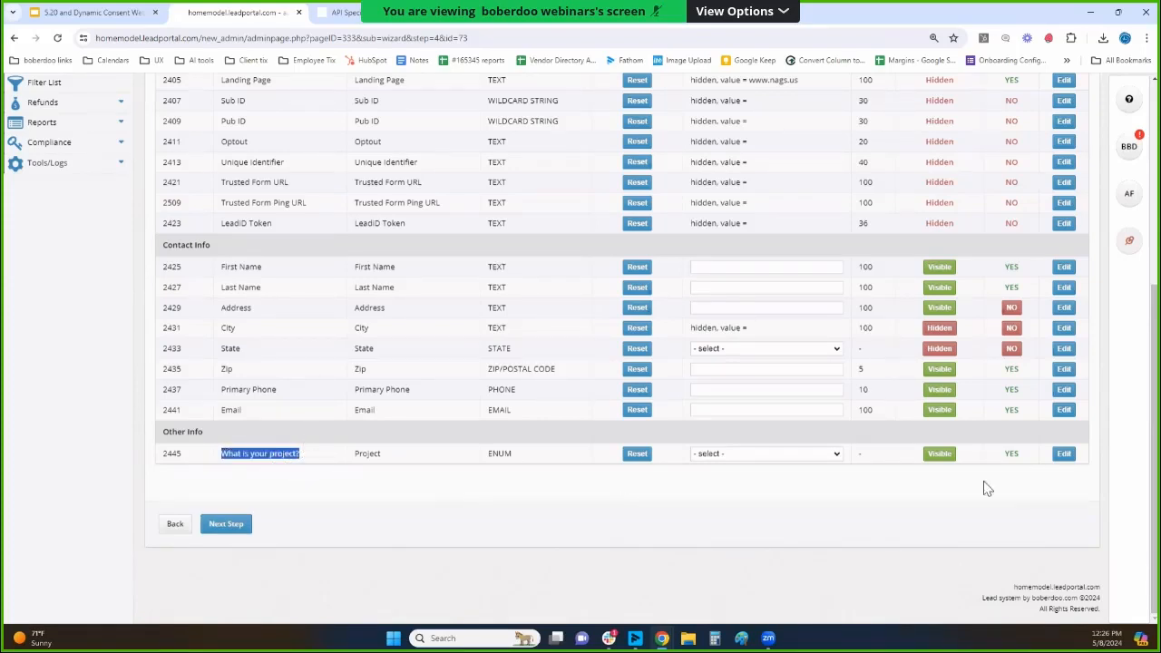
click(1061, 455)
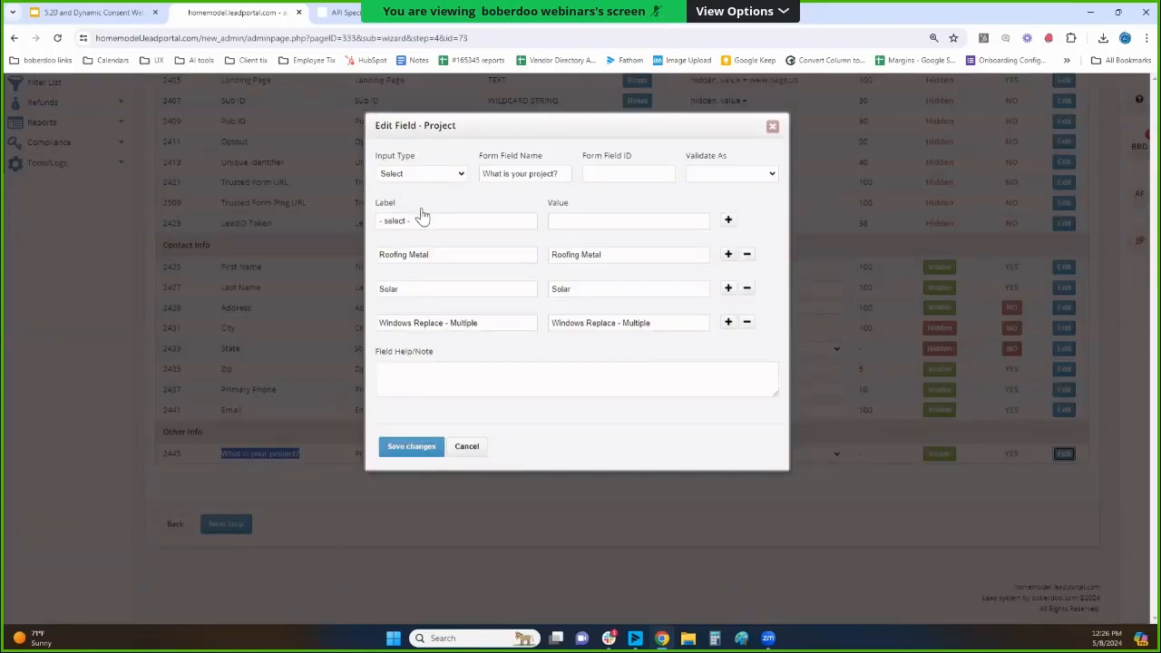
click(427, 176)
click(415, 257)
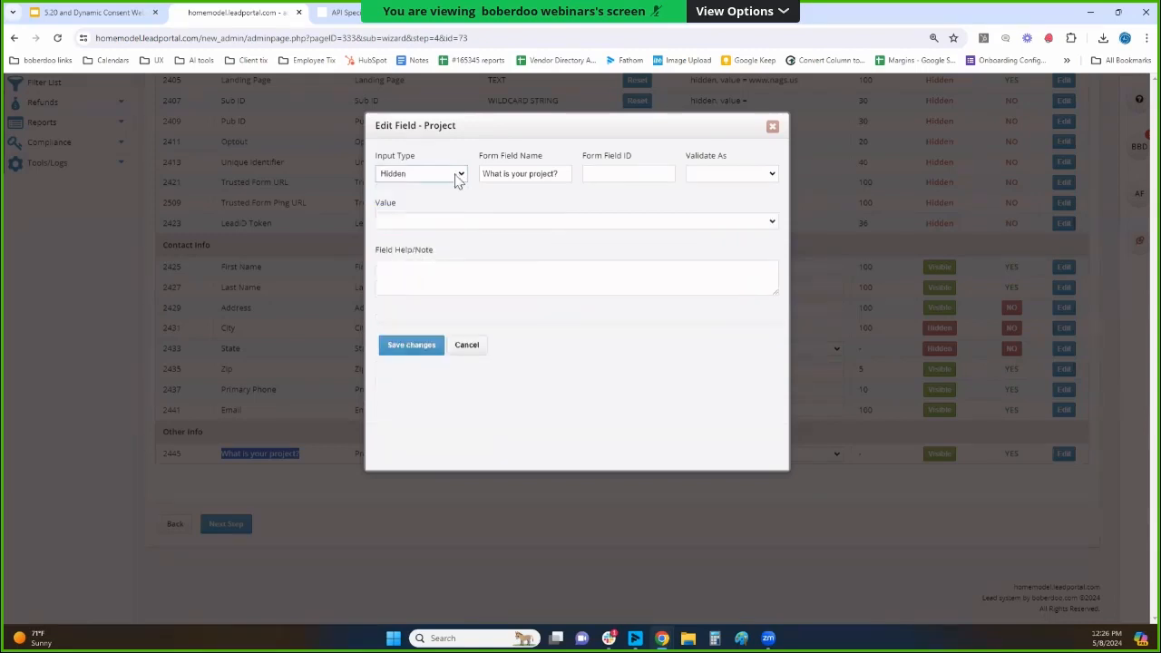
click(457, 222)
click(453, 245)
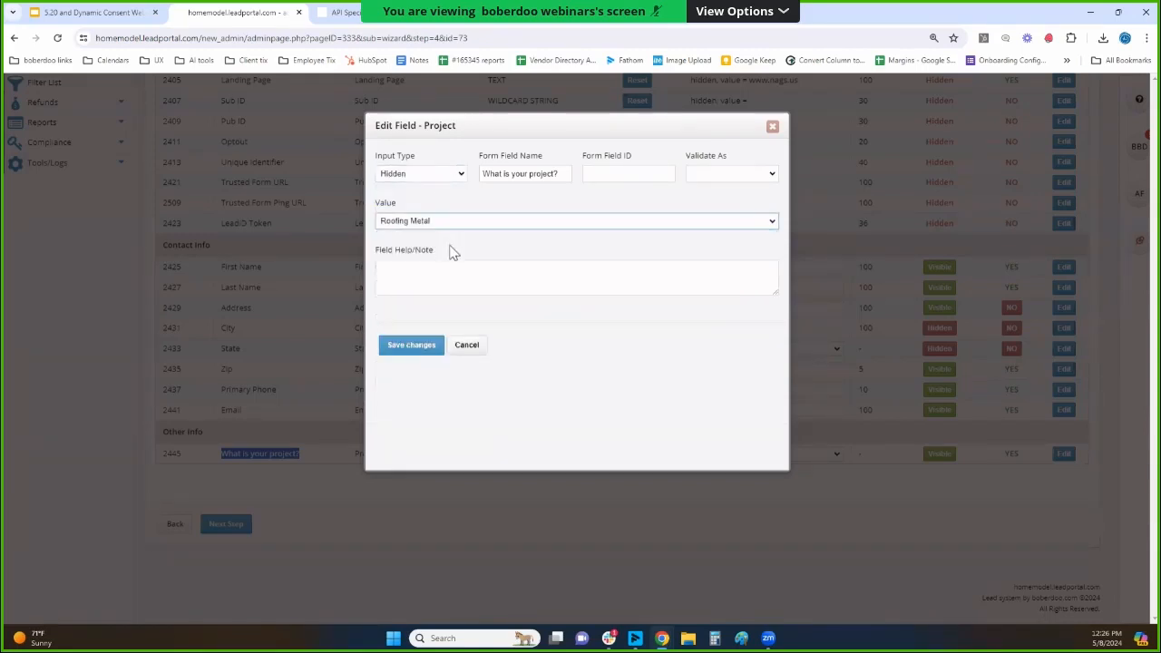
click(406, 347)
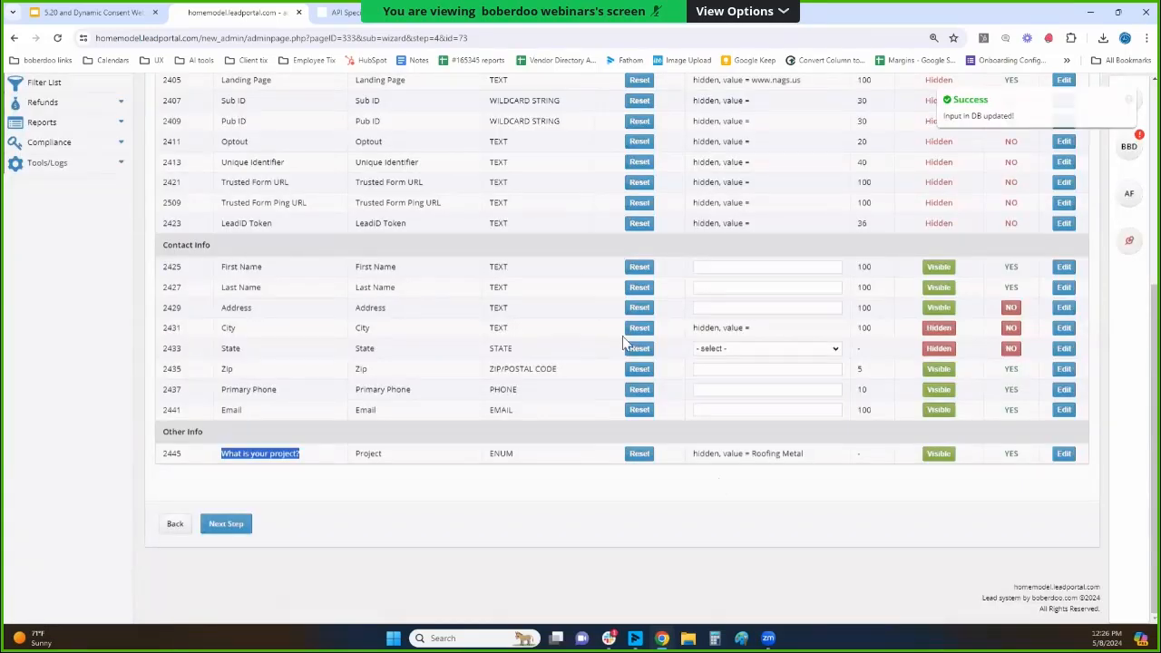
click(948, 454)
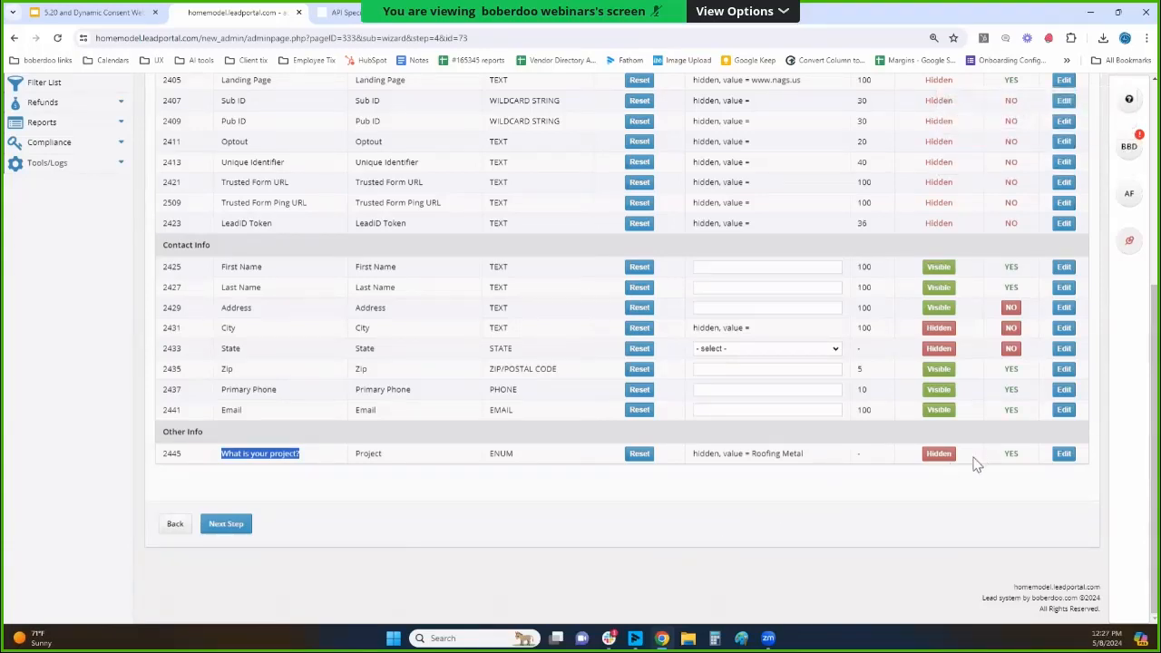
Advance to the Build Layout stage and place the First Name field beside Zip on page 1.
click(243, 523)
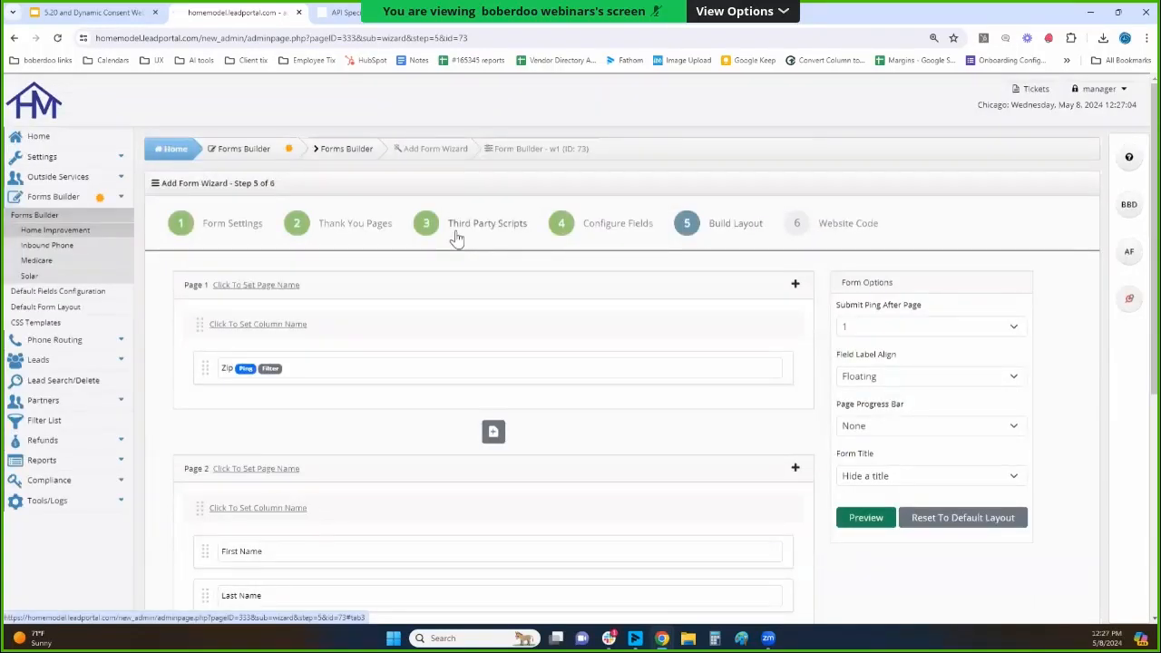
scroll(319, 218, down, 1)
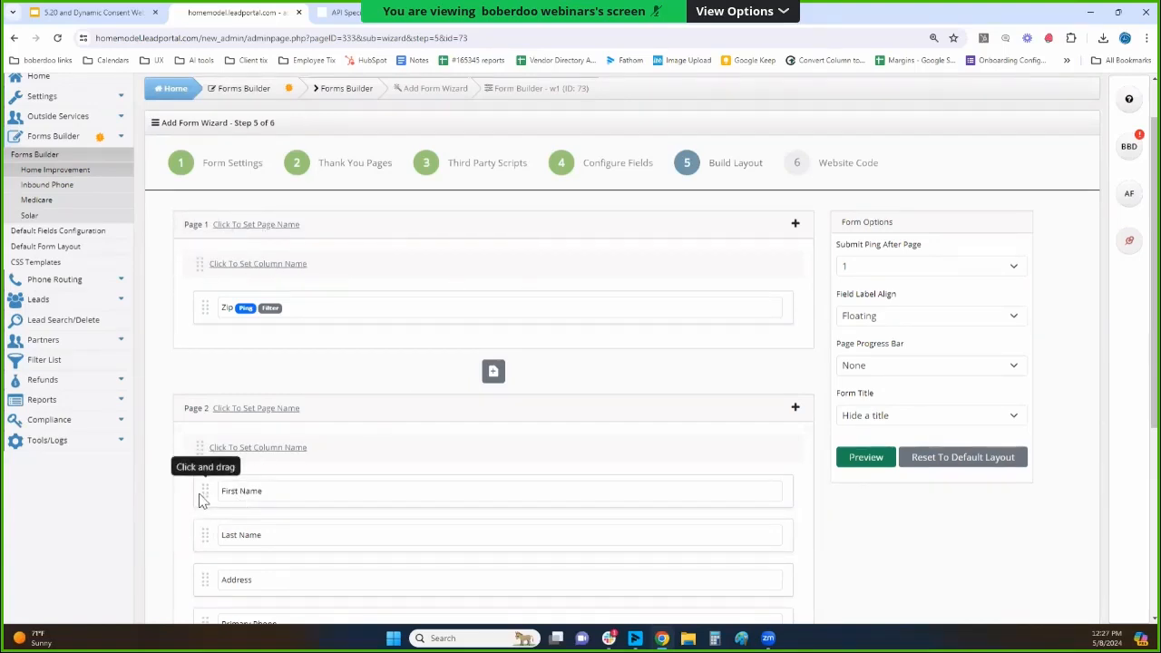
drag(203, 491, 803, 306)
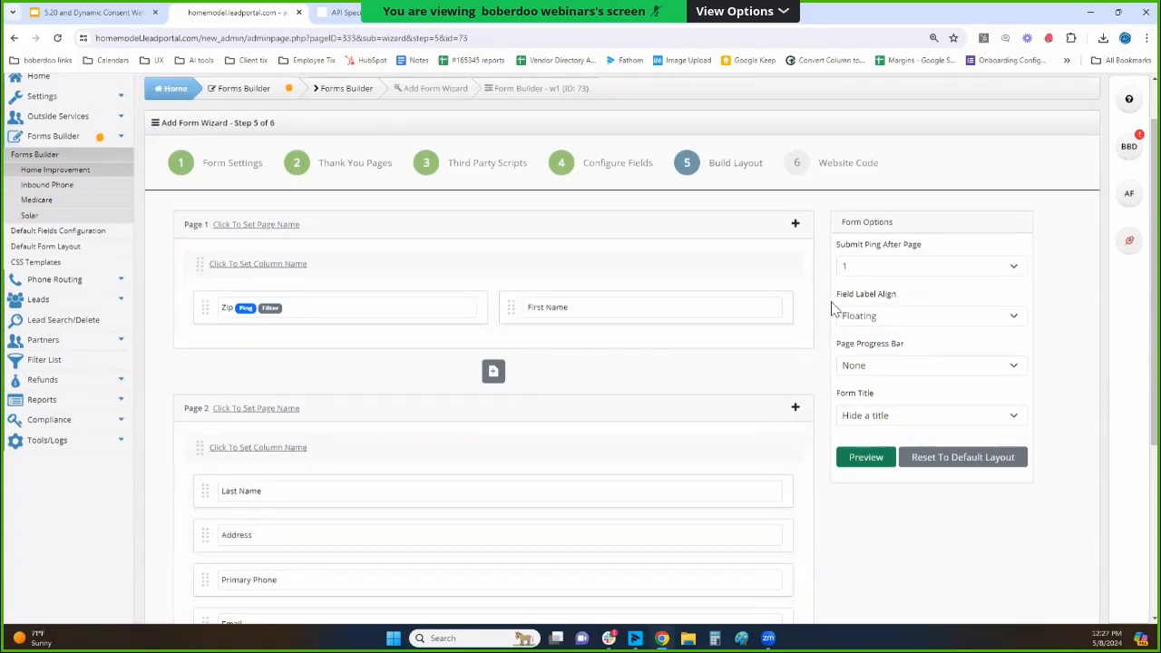
Examine the choices for submitting the ping after a page, field label alignment and the page progress bar, leaving them unchanged.
drag(836, 245, 908, 256)
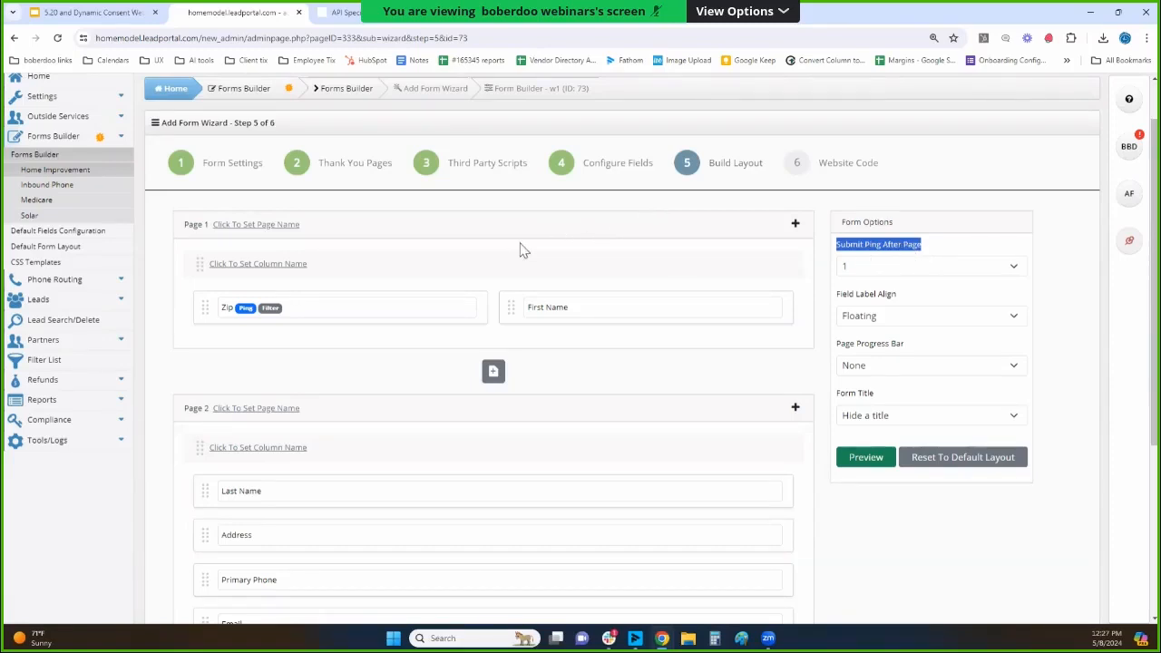
click(856, 268)
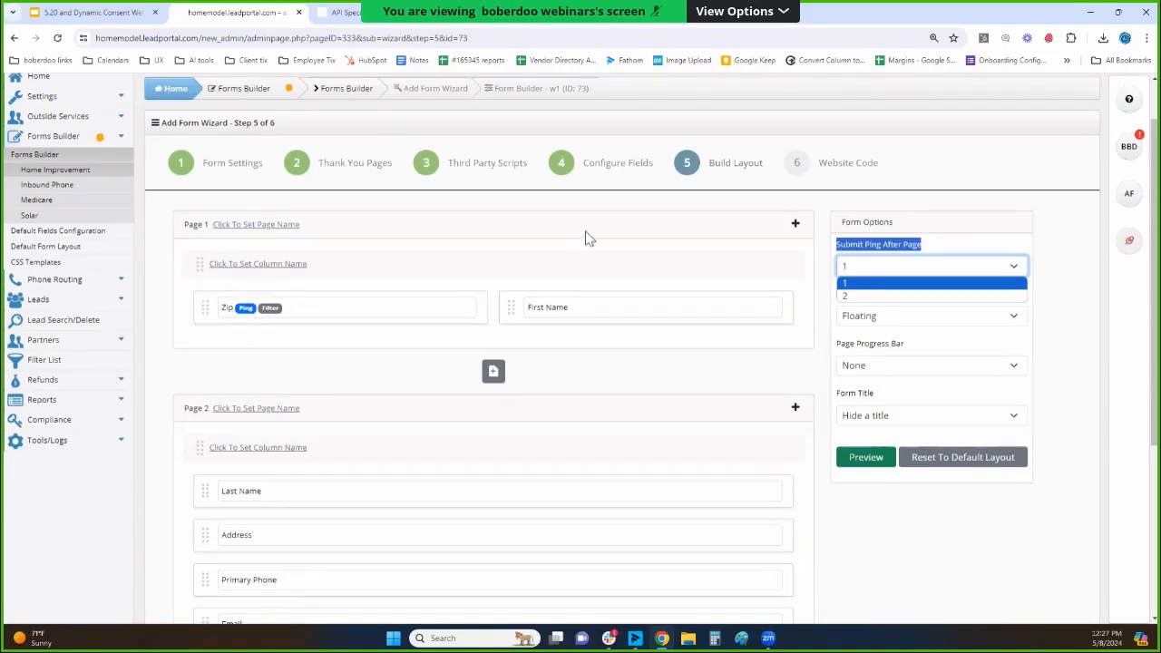
click(739, 247)
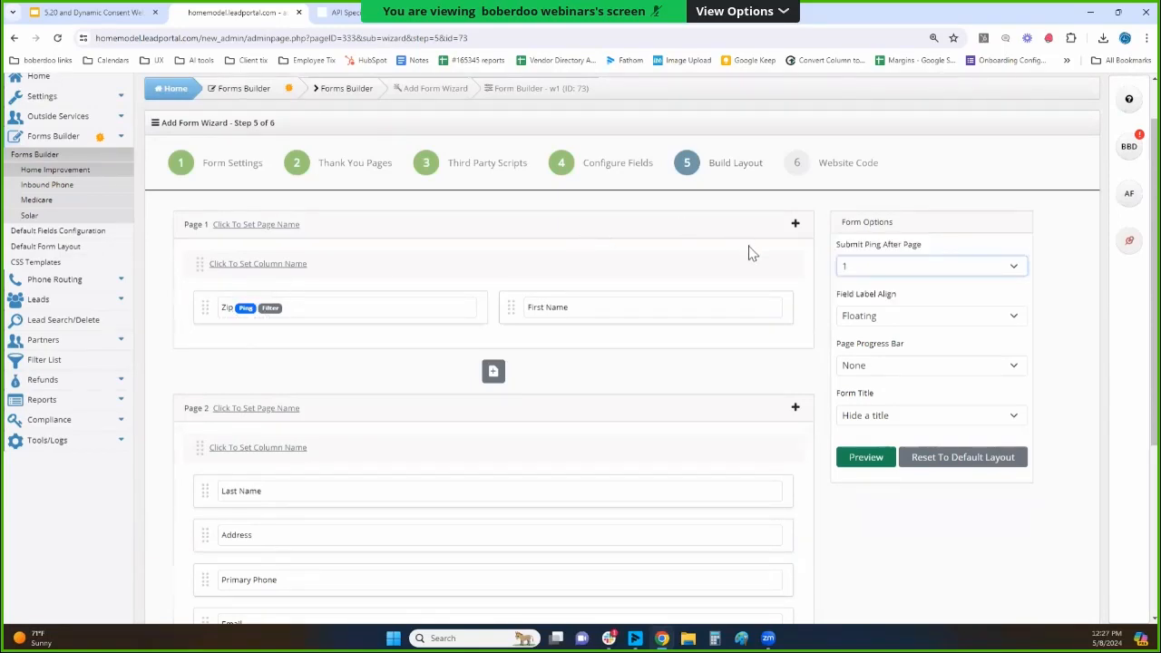
click(885, 314)
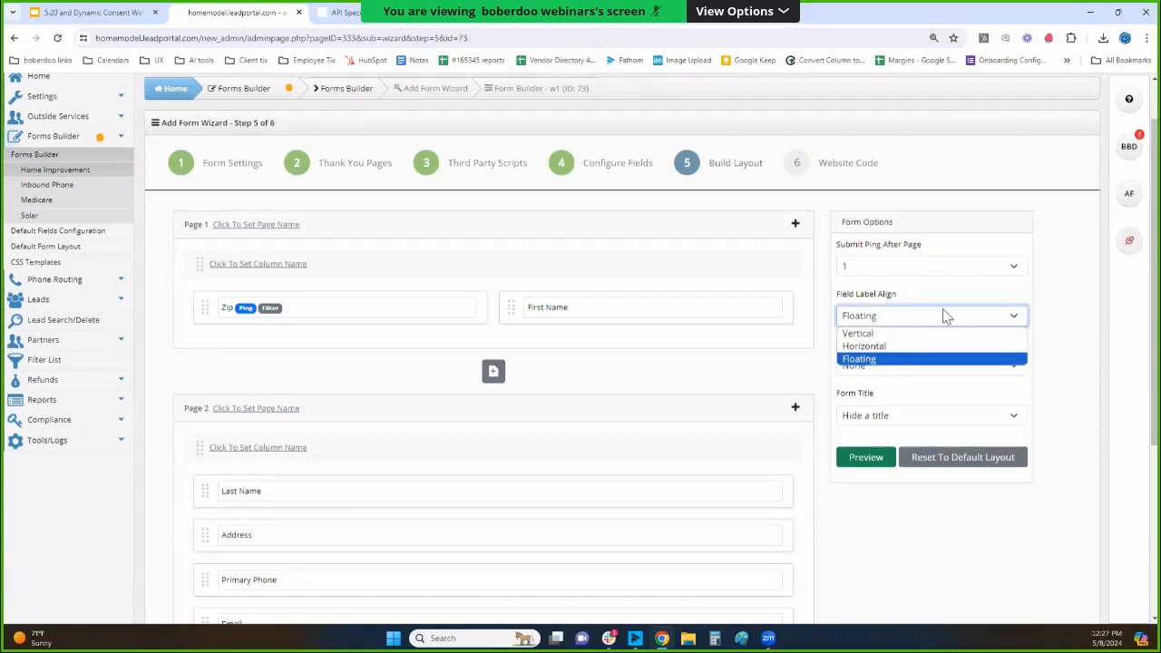
click(1041, 315)
click(952, 369)
click(1005, 385)
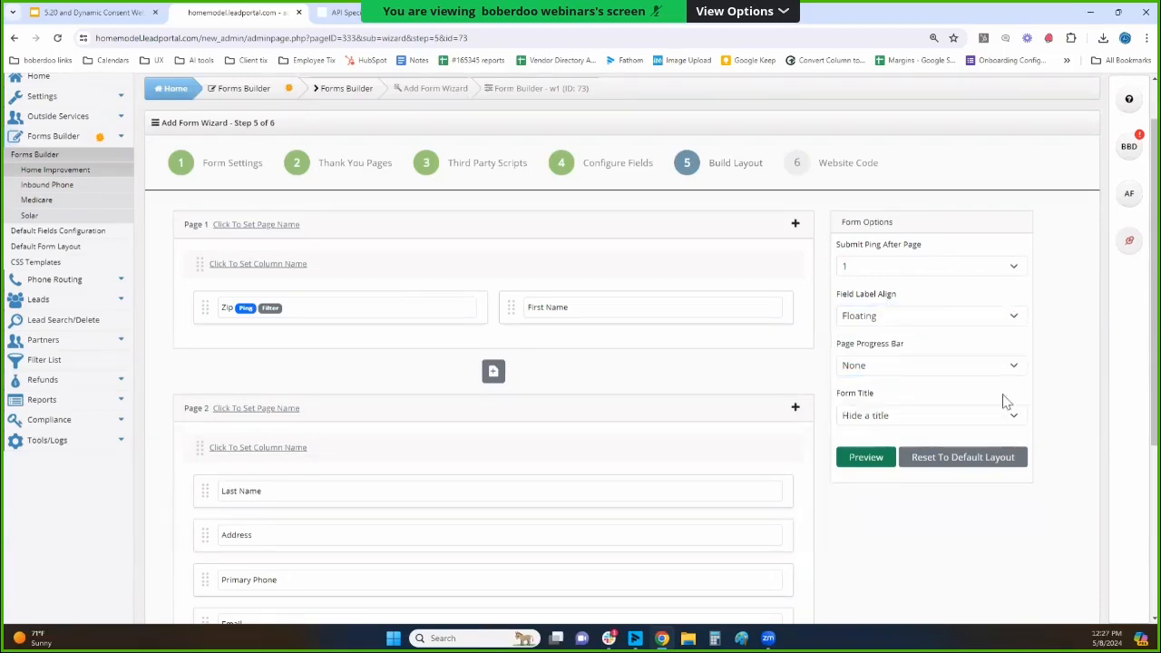
Advance the wizard to the Website Code stage and highlight the form's embed script.
scroll(968, 426, down, 2)
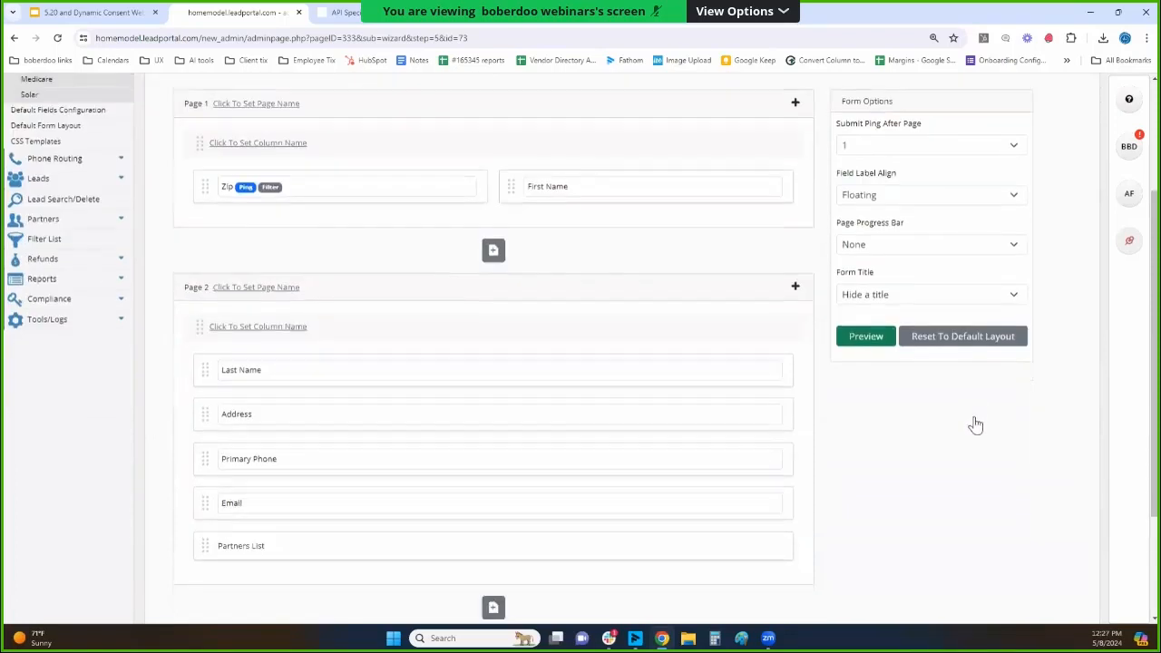
scroll(281, 341, down, 2)
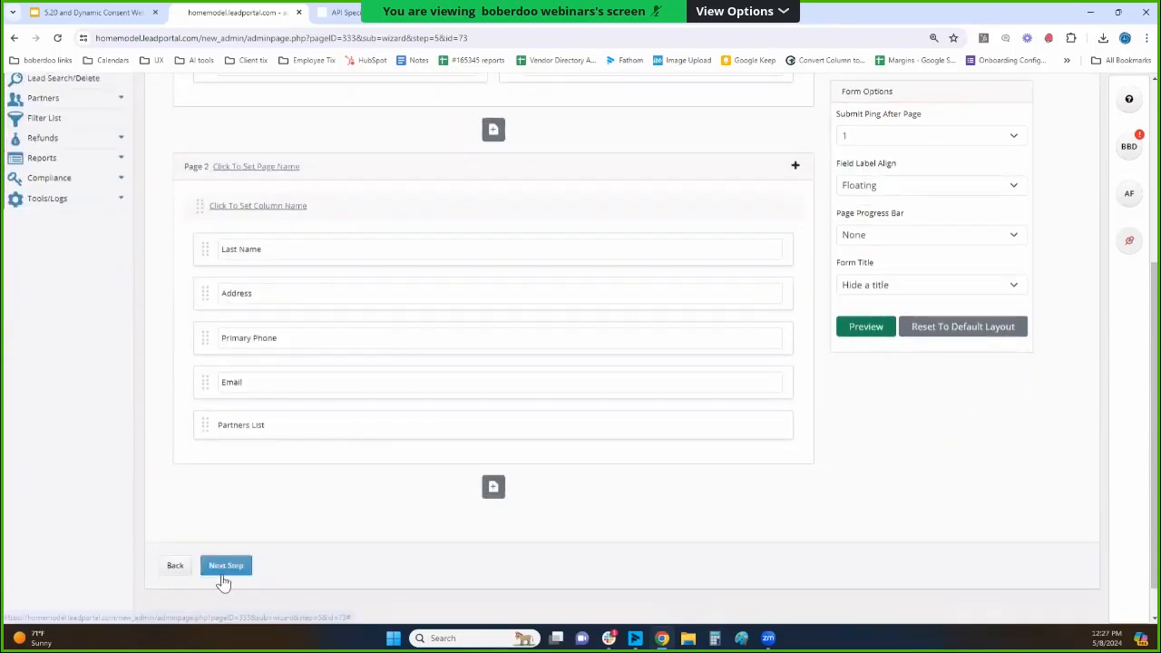
click(227, 570)
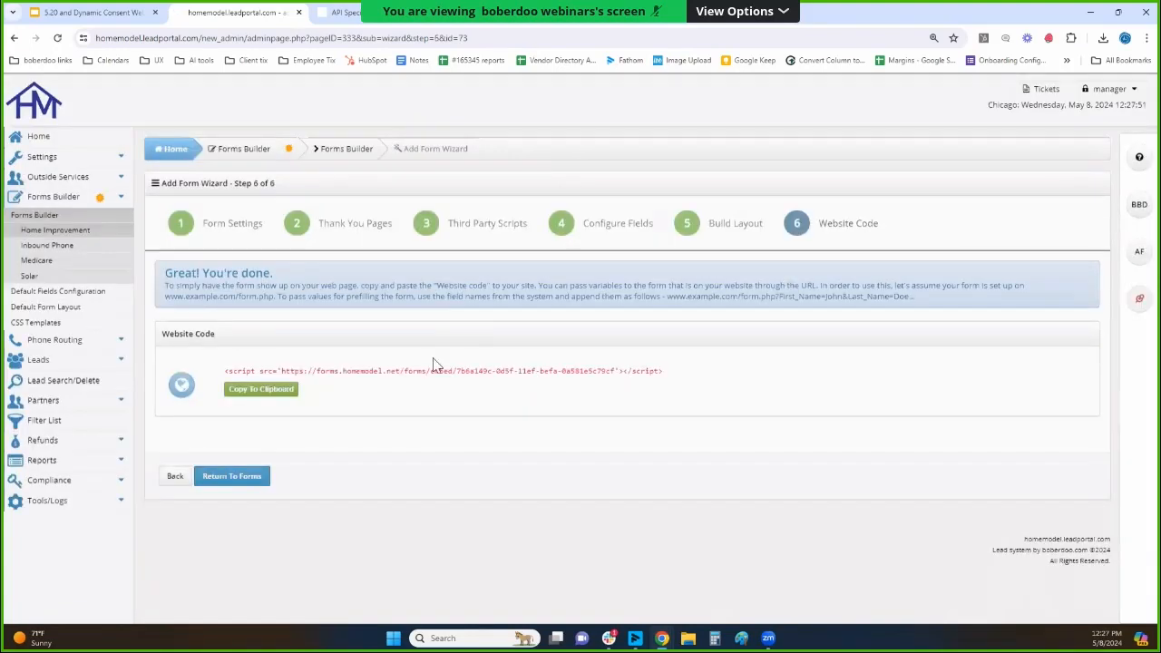
drag(218, 372, 669, 375)
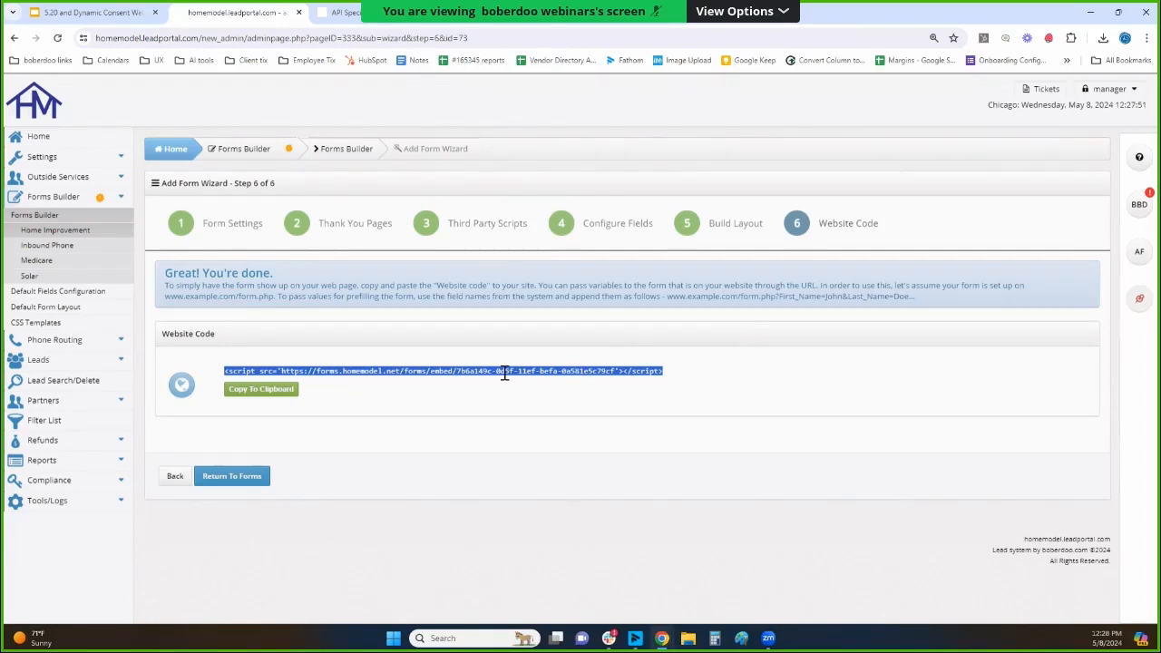
triple_click(463, 372)
Return to the Home Improvement forms list and switch to the Home Model dynamic consent demo page.
click(52, 231)
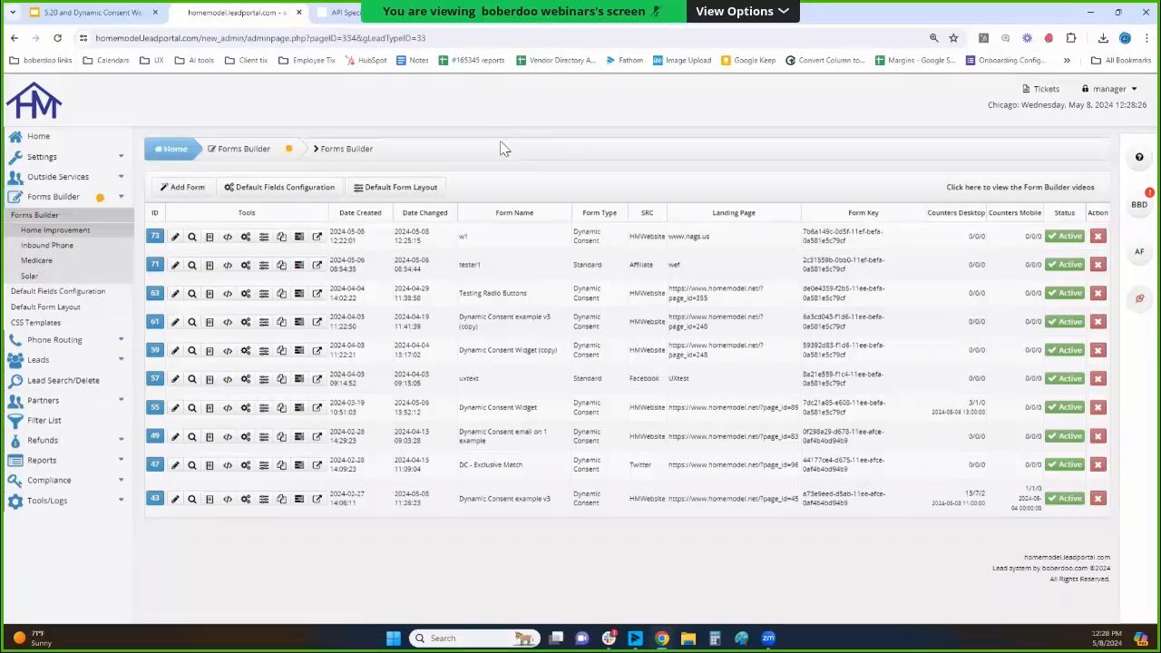
click(540, 13)
click(456, 348)
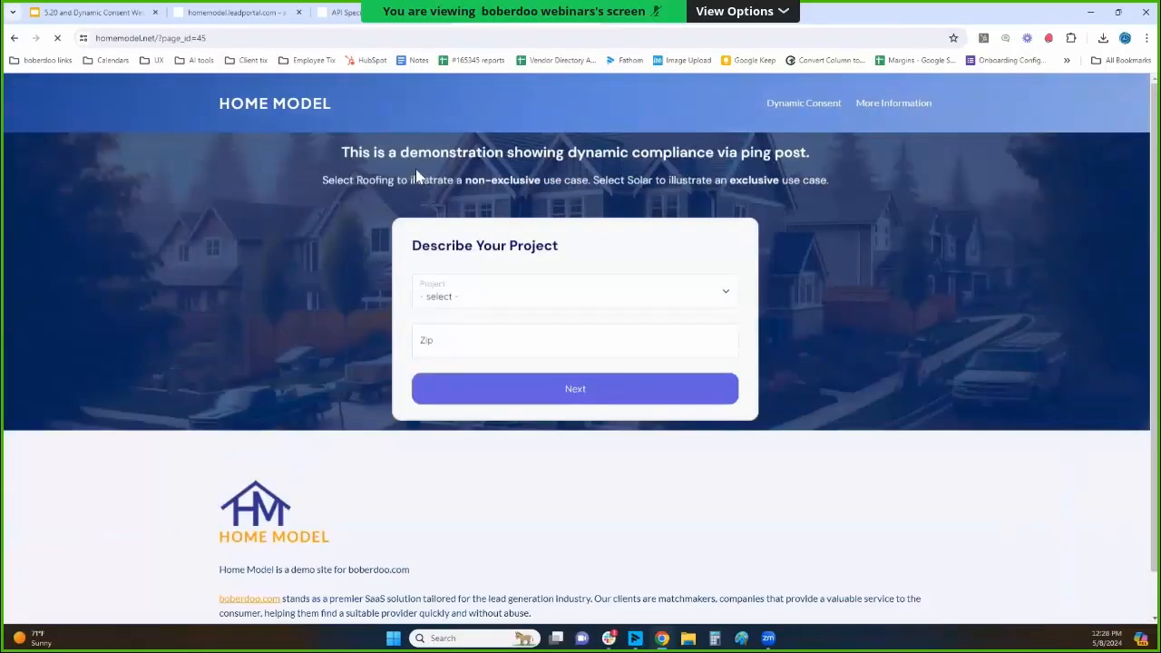
Choose Roofing as the project, enter zip 90210, and continue to the form's second page.
click(481, 293)
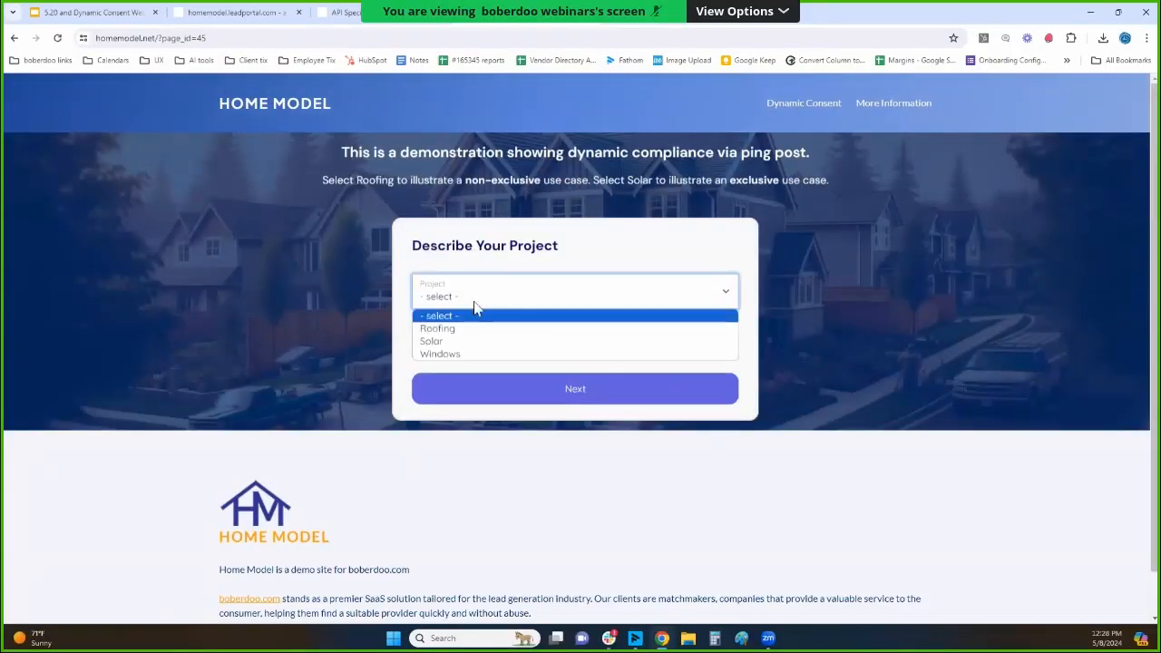
click(495, 330)
click(479, 337)
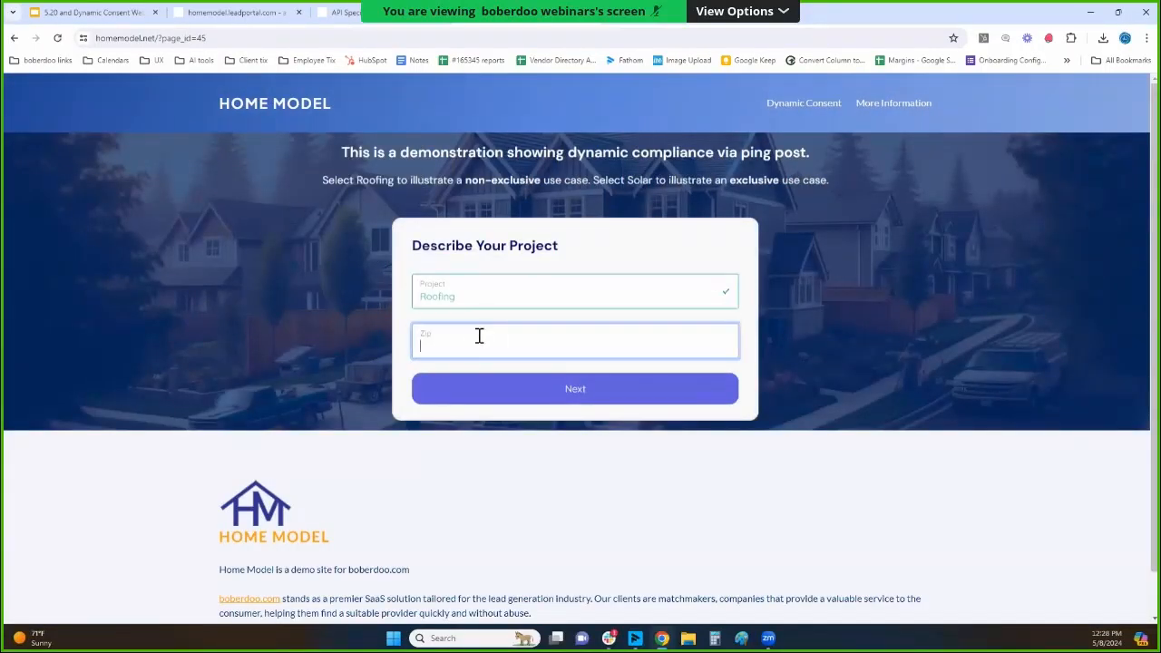
text(90210)
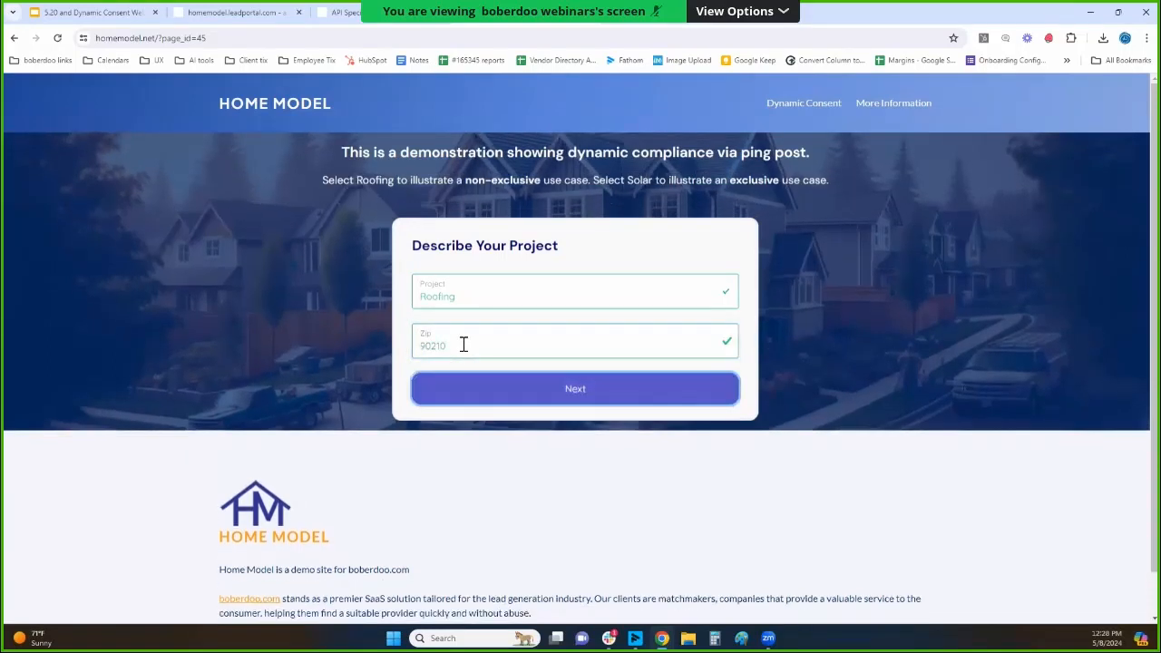
key(Return)
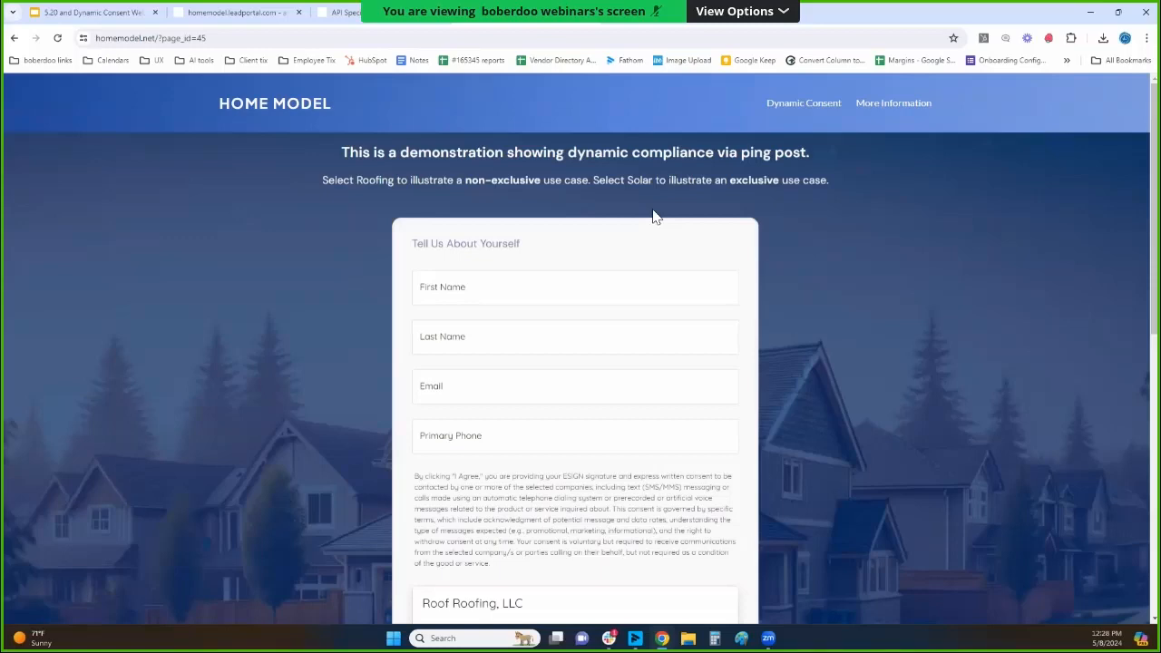
Review the consent text and matched companies, and fill in the contact's first name, last name, email and primary phone.
scroll(648, 219, down, 2)
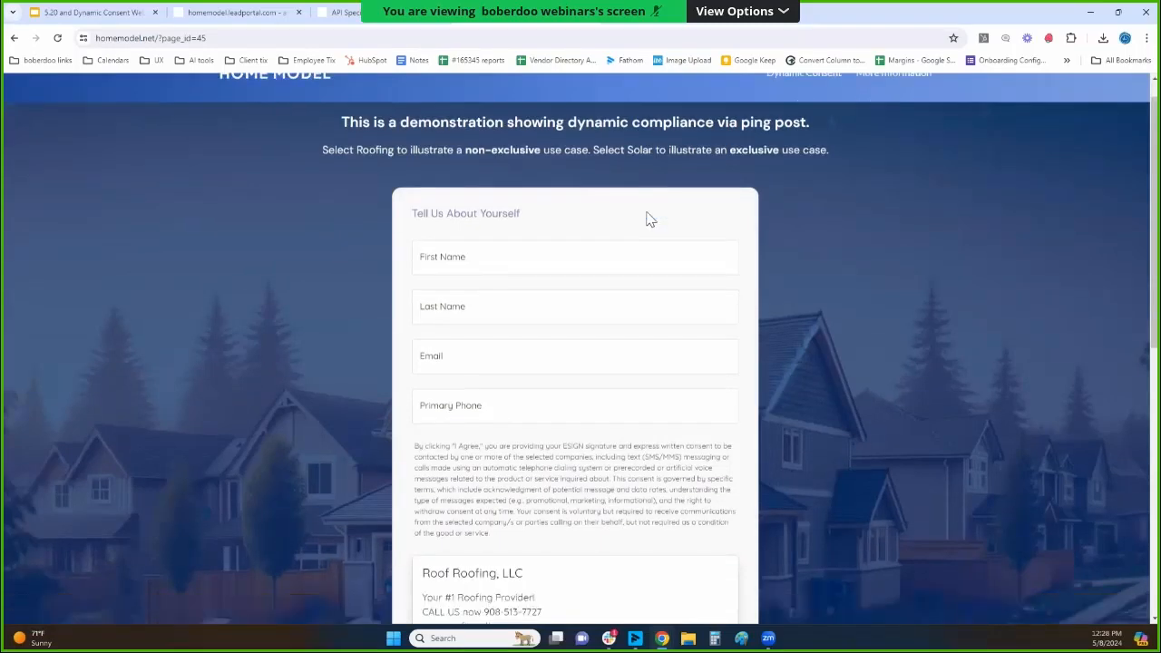
scroll(648, 206, down, 4)
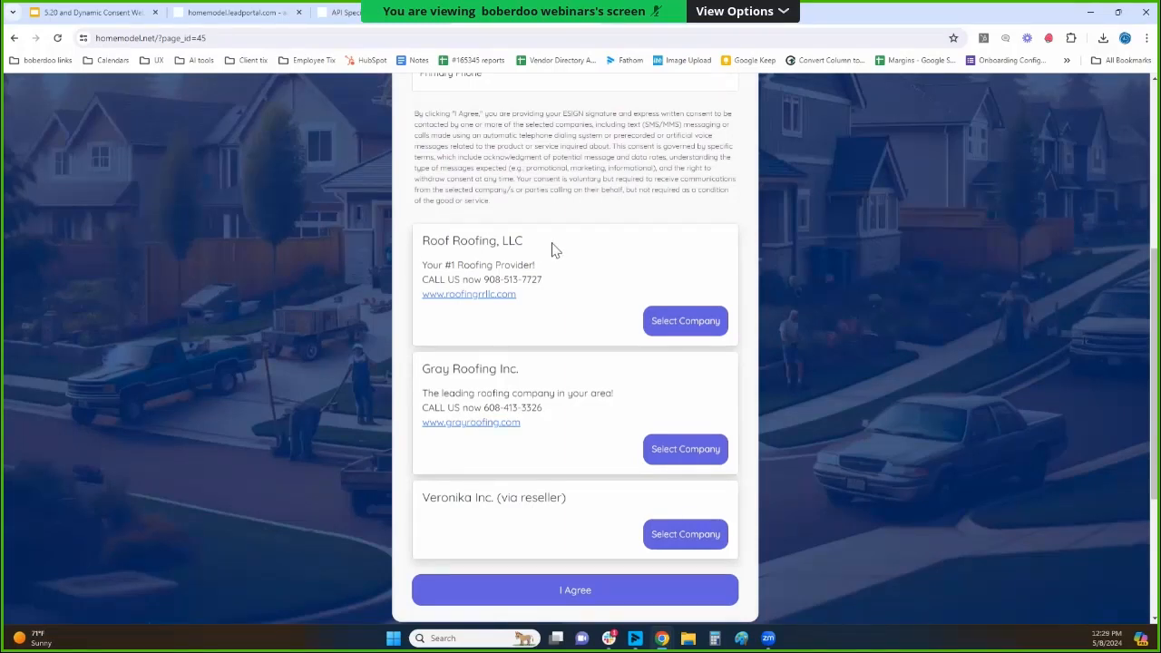
scroll(555, 245, up, 5)
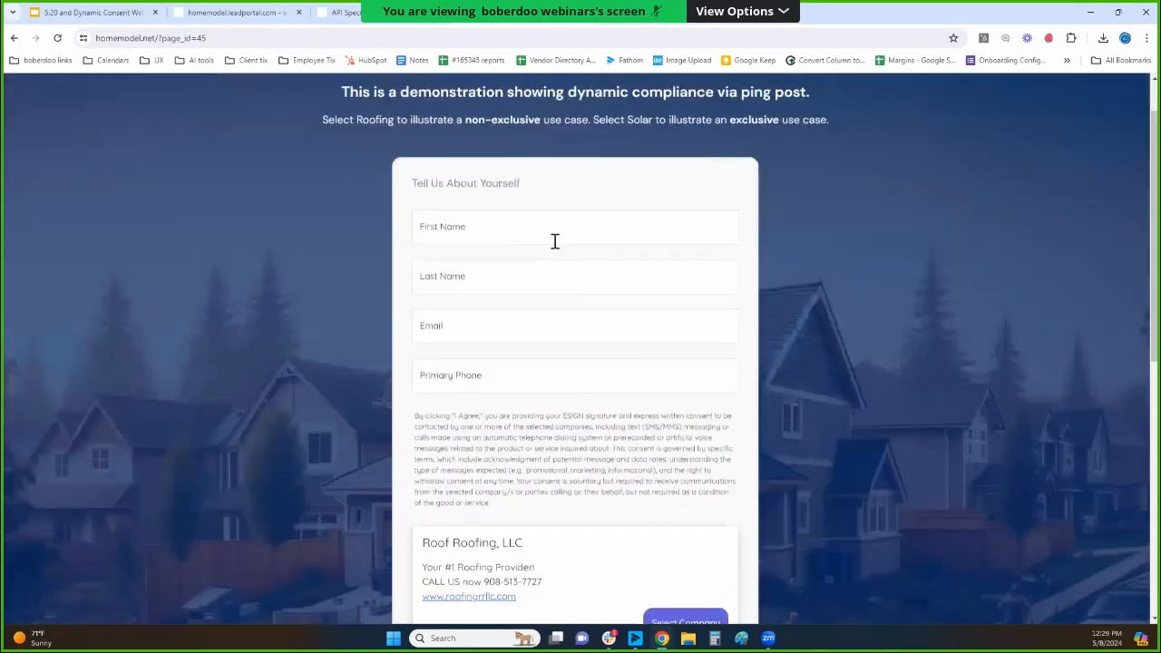
click(472, 229)
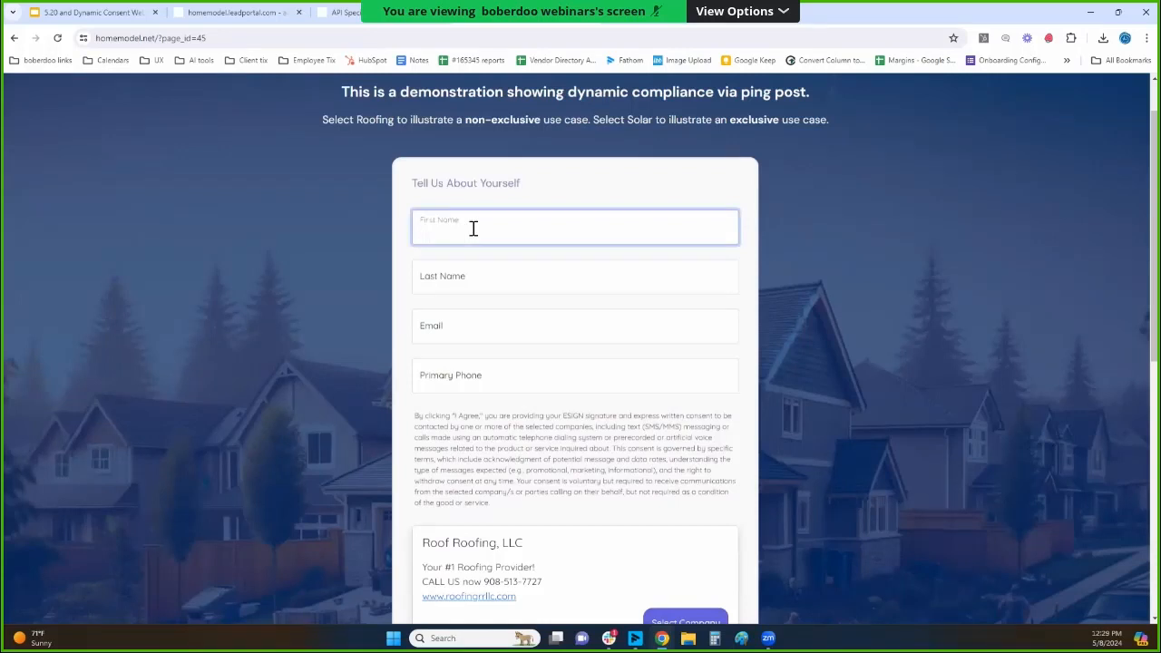
text(sc)
key(Tab)
key(Tab)
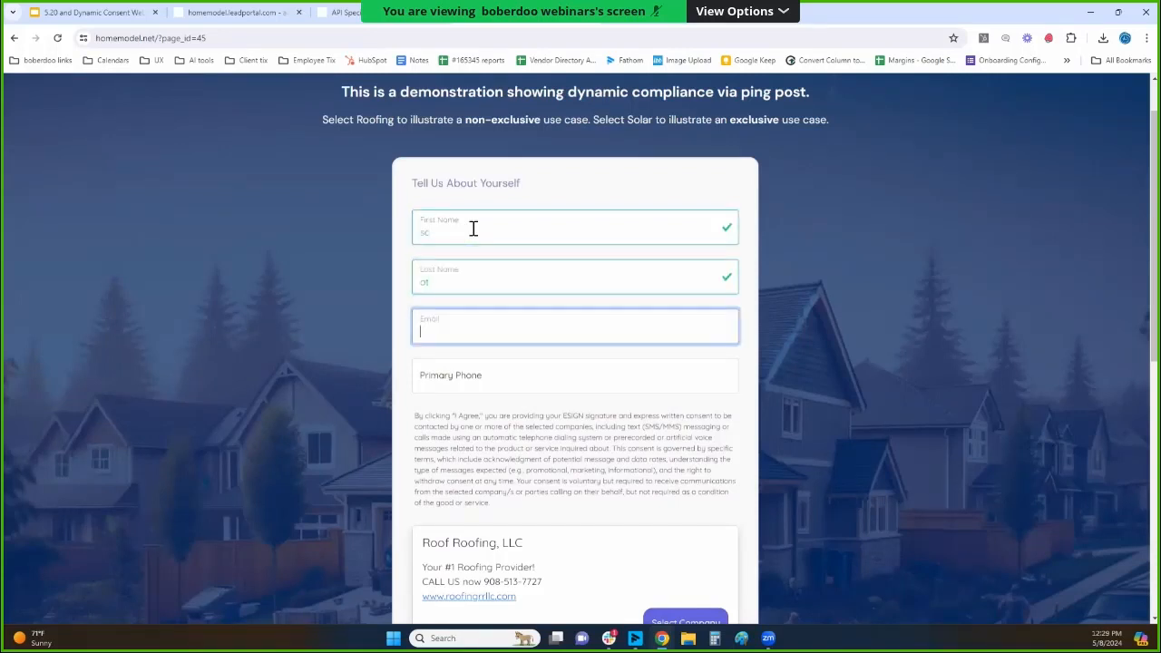
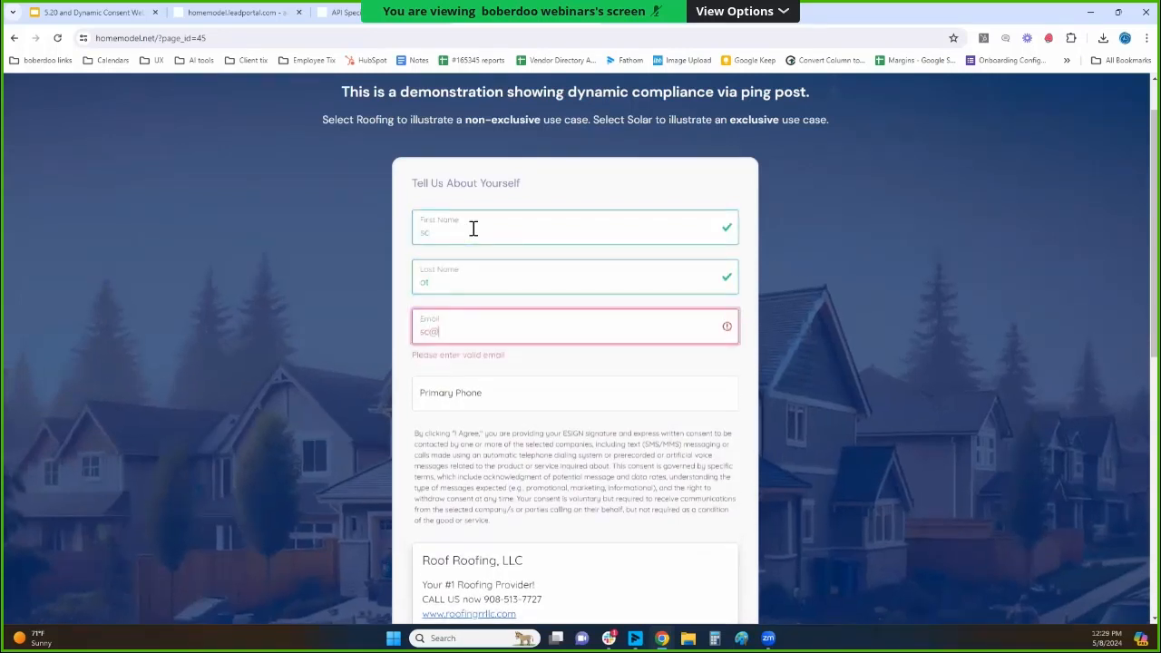
key(Tab)
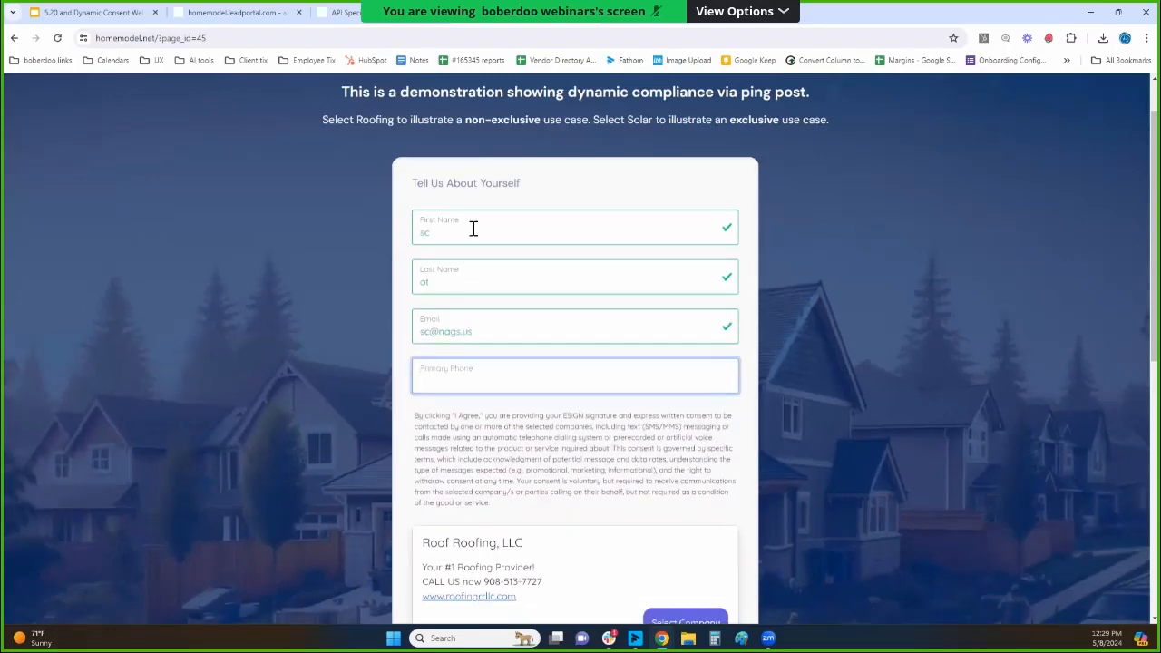
text(800333333)
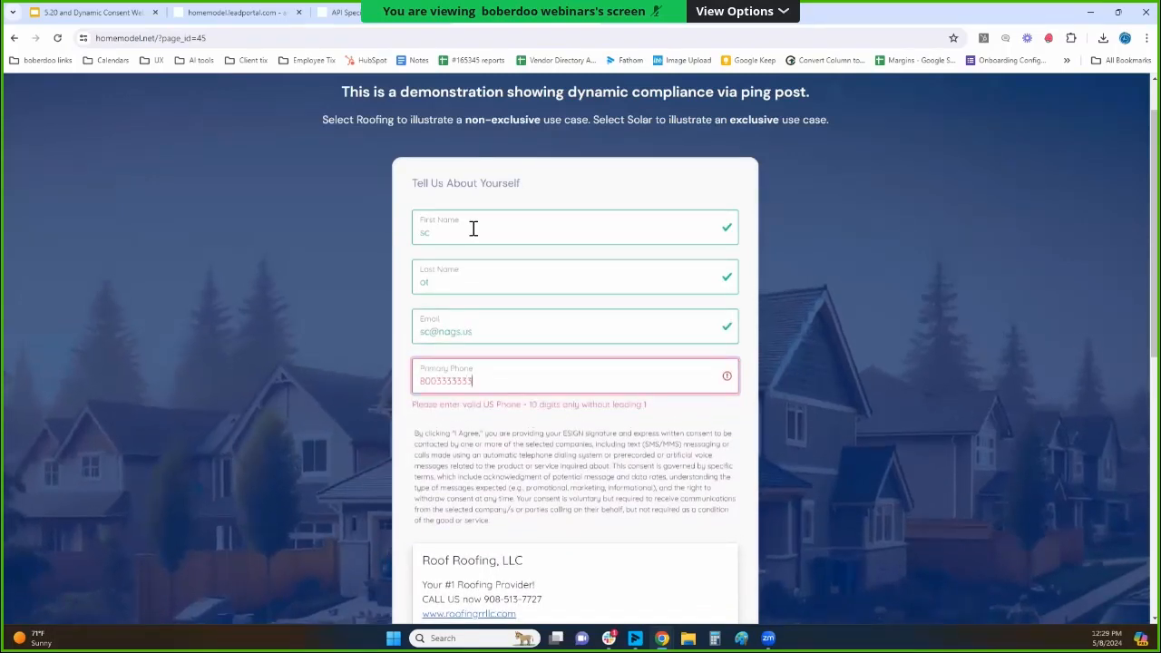
key(Tab)
Select Roof Roofing, LLC and Gray Roofing Inc. as consented companies, and highlight Roof Roofing's description and contact details.
scroll(721, 308, down, 3)
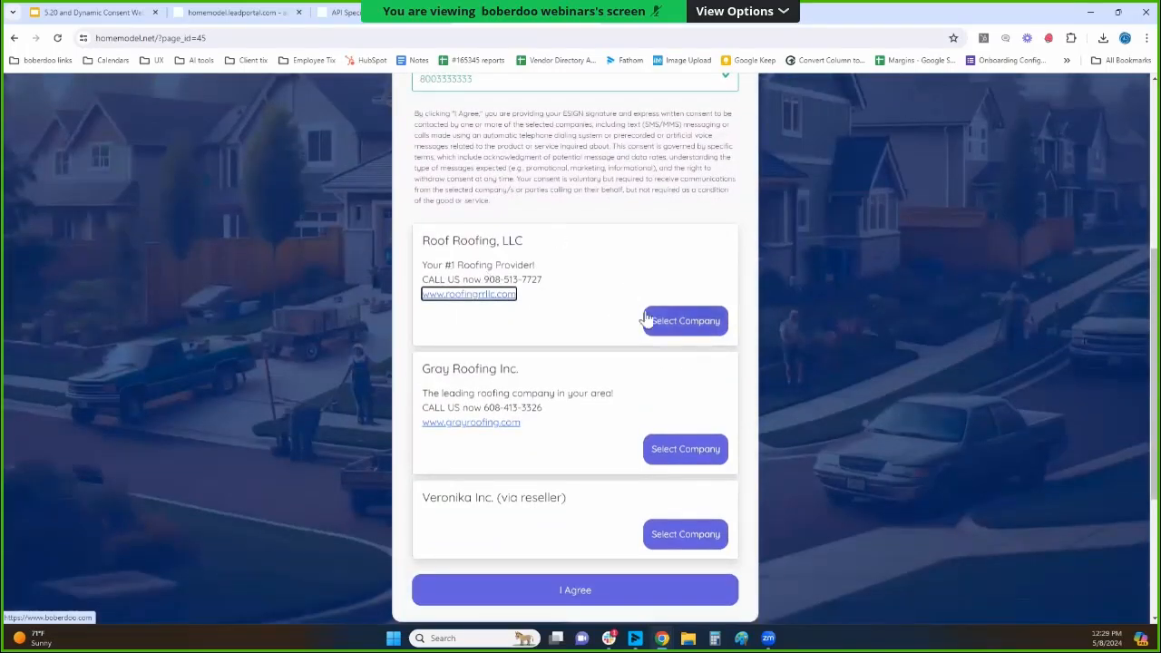
click(650, 319)
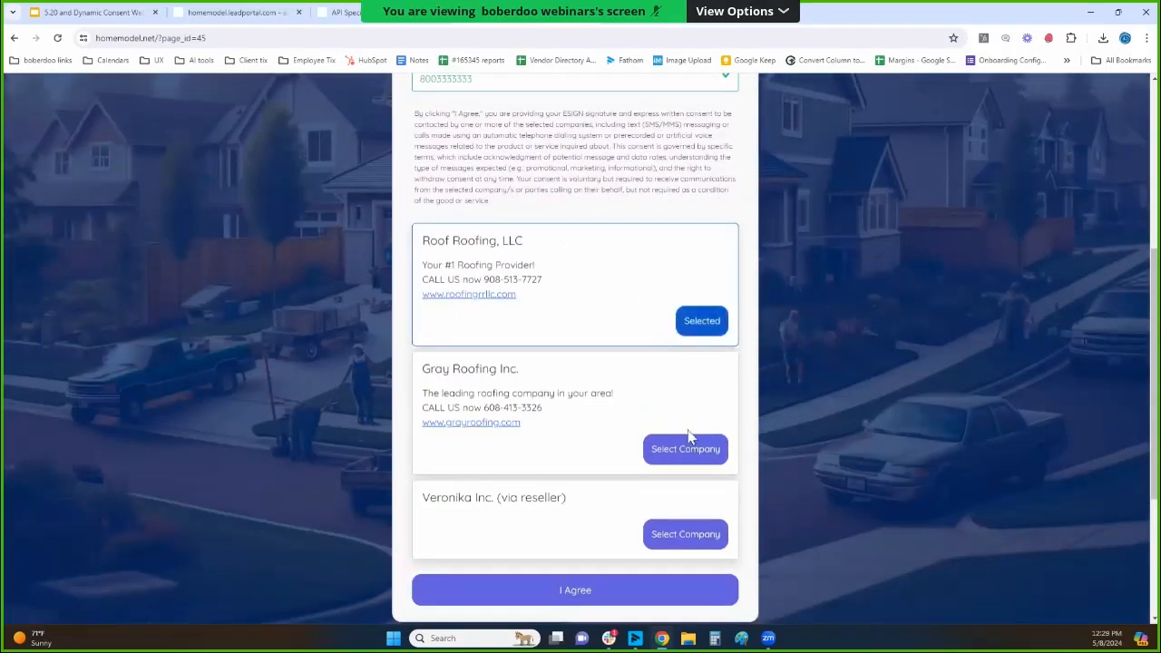
click(692, 445)
drag(526, 295, 407, 270)
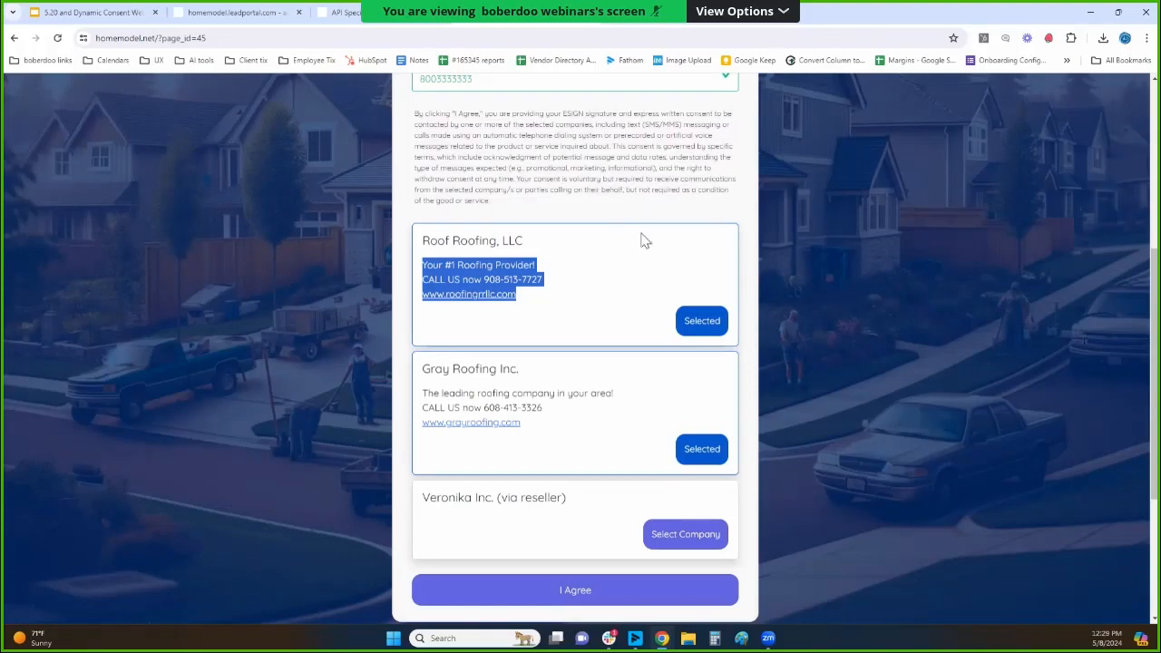
Highlight Roof Roofing, LLC's phone number, review the completed form, and submit it with consent to the selected companies.
click(606, 281)
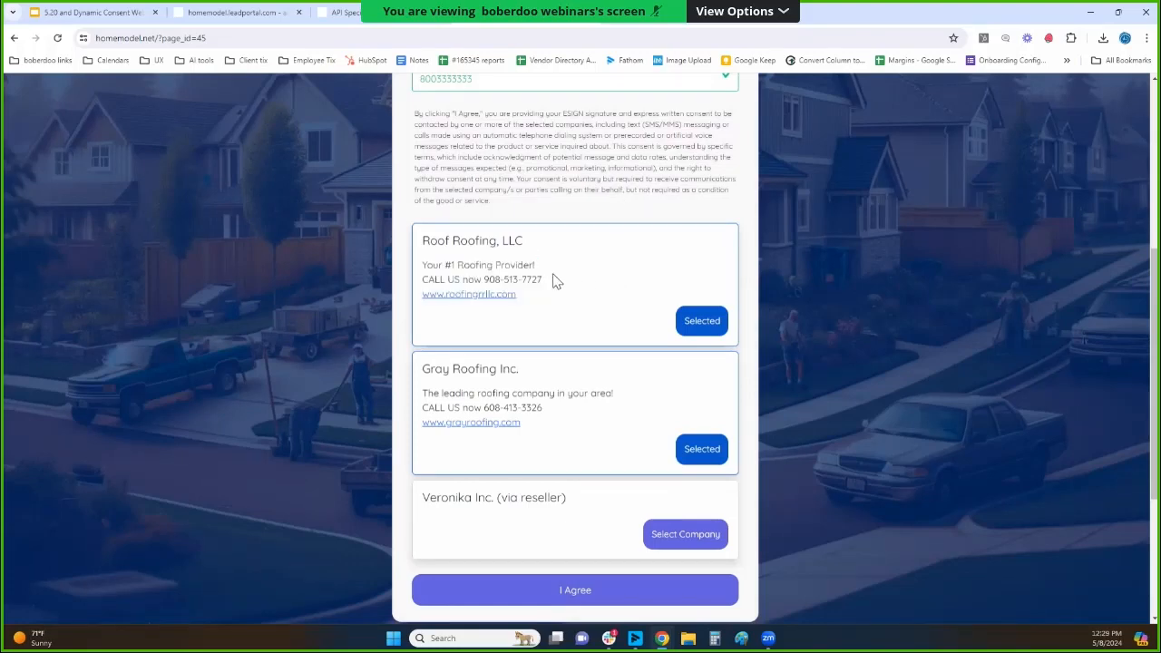
drag(542, 281, 485, 277)
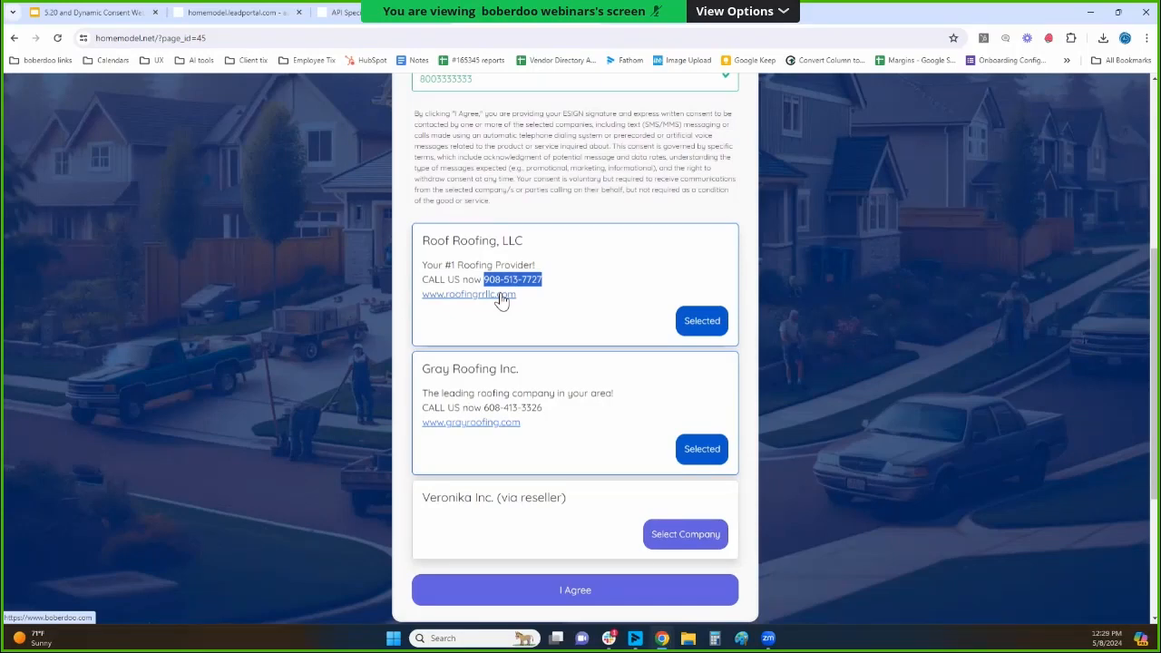
scroll(557, 267, up, 3)
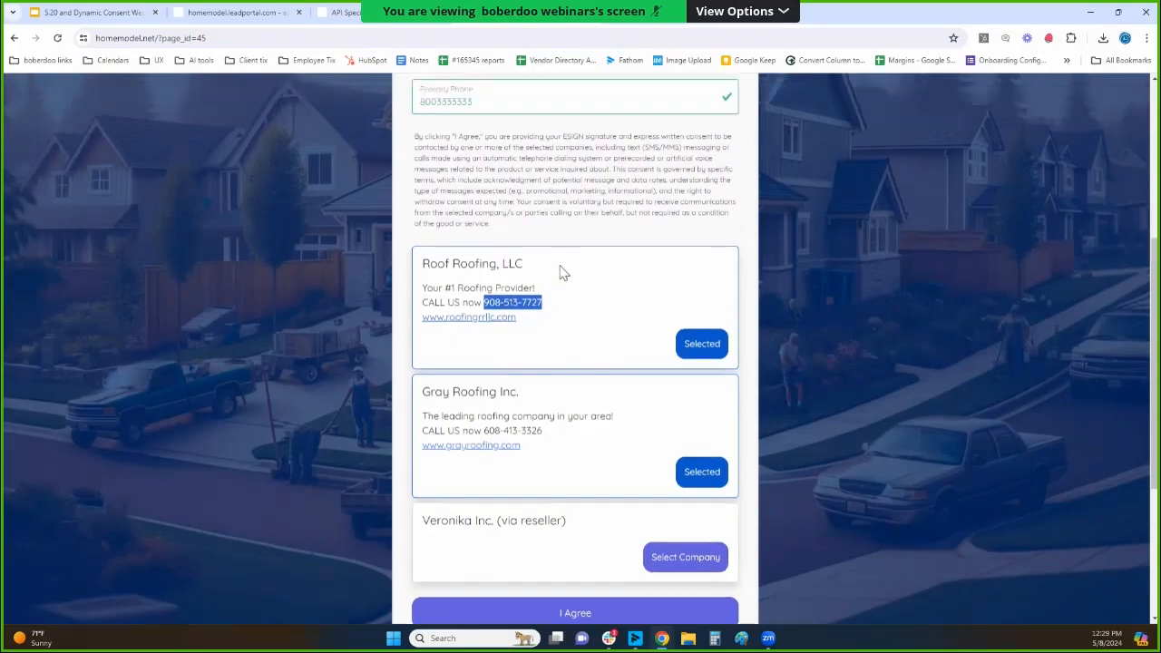
scroll(558, 187, down, 2)
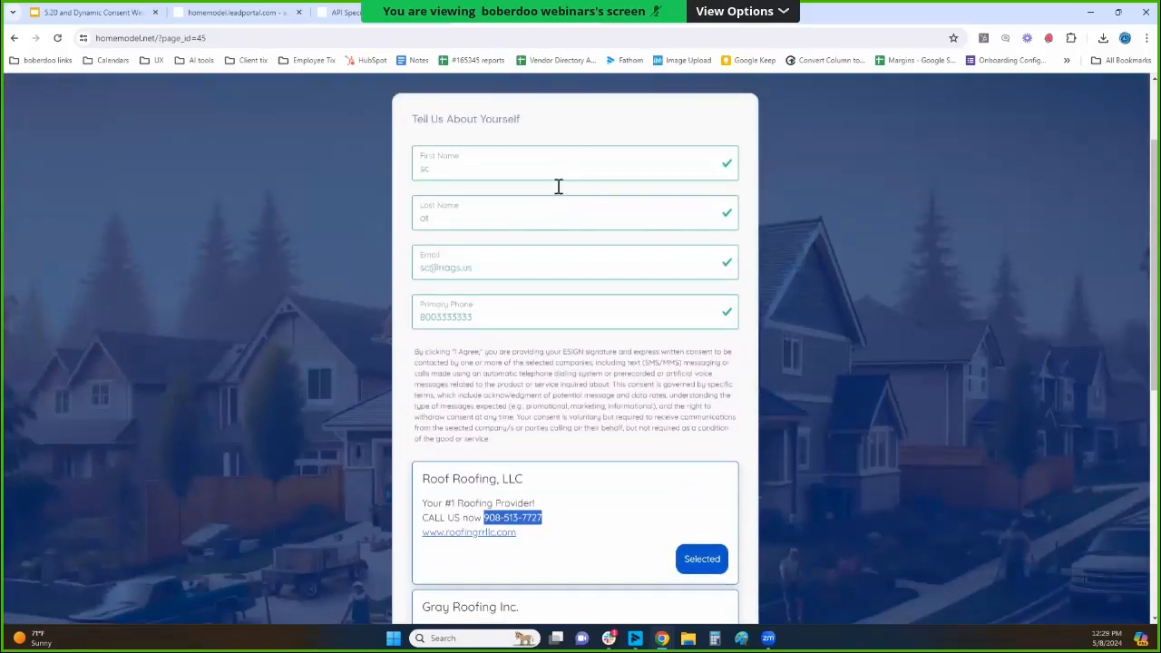
scroll(609, 419, down, 2)
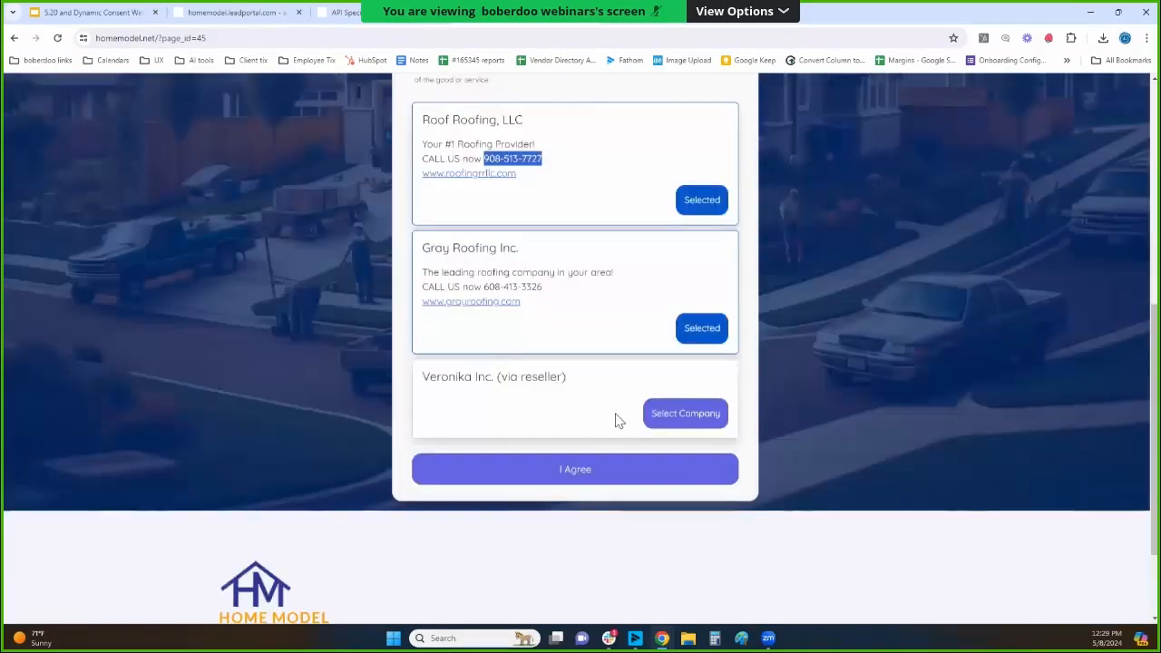
scroll(657, 309, up, 3)
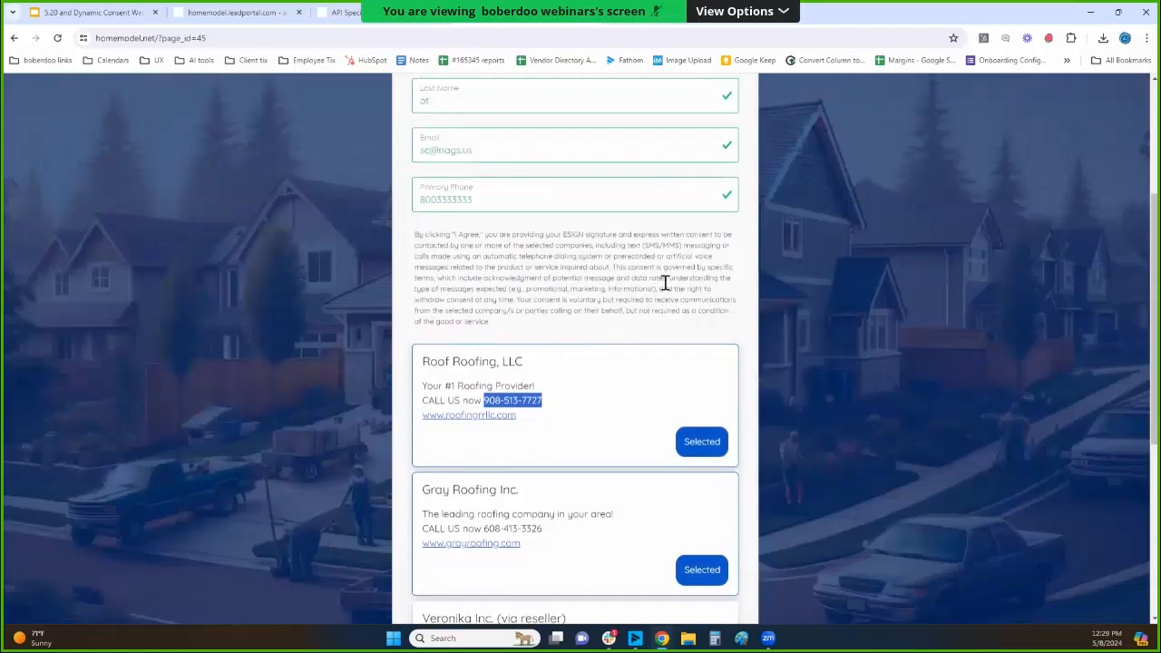
scroll(662, 287, down, 3)
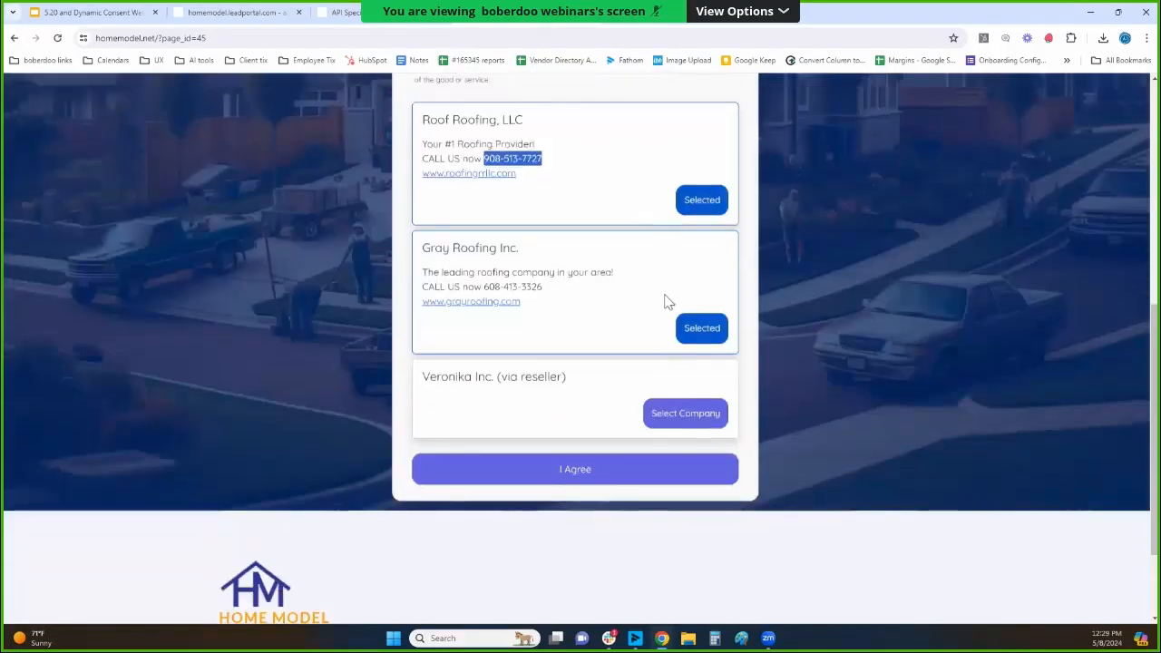
click(669, 472)
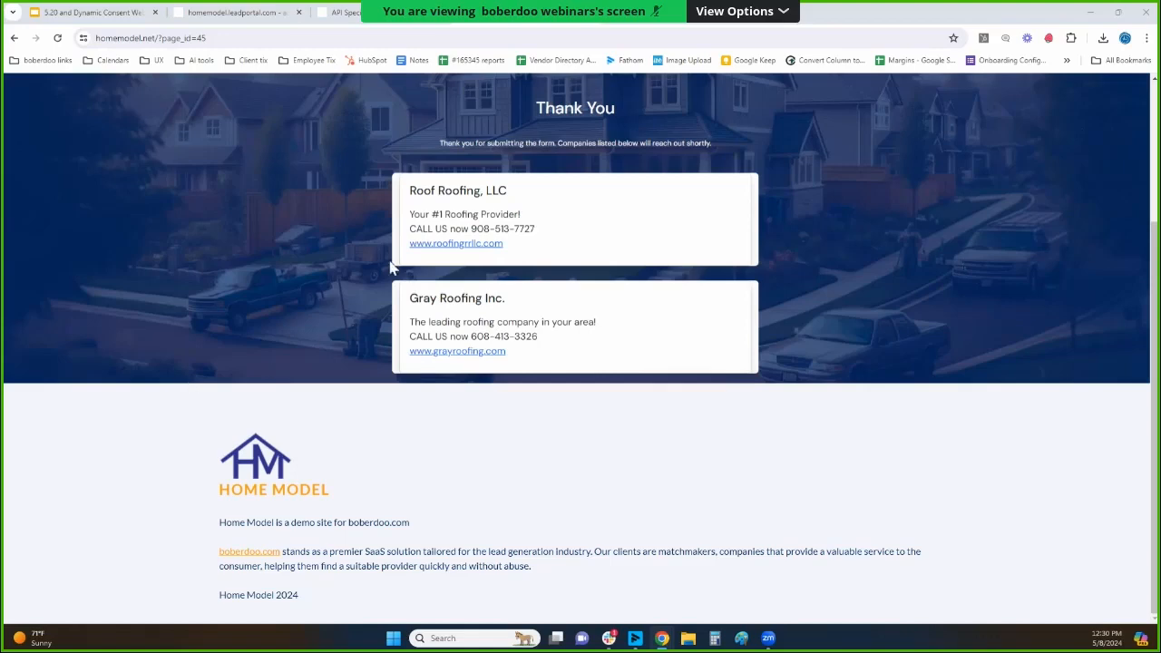
Switch to the API Specification page, highlight the pingPostConsent function heading, and show the Home Improvement lead type specification.
click(382, 24)
triple_click(384, 135)
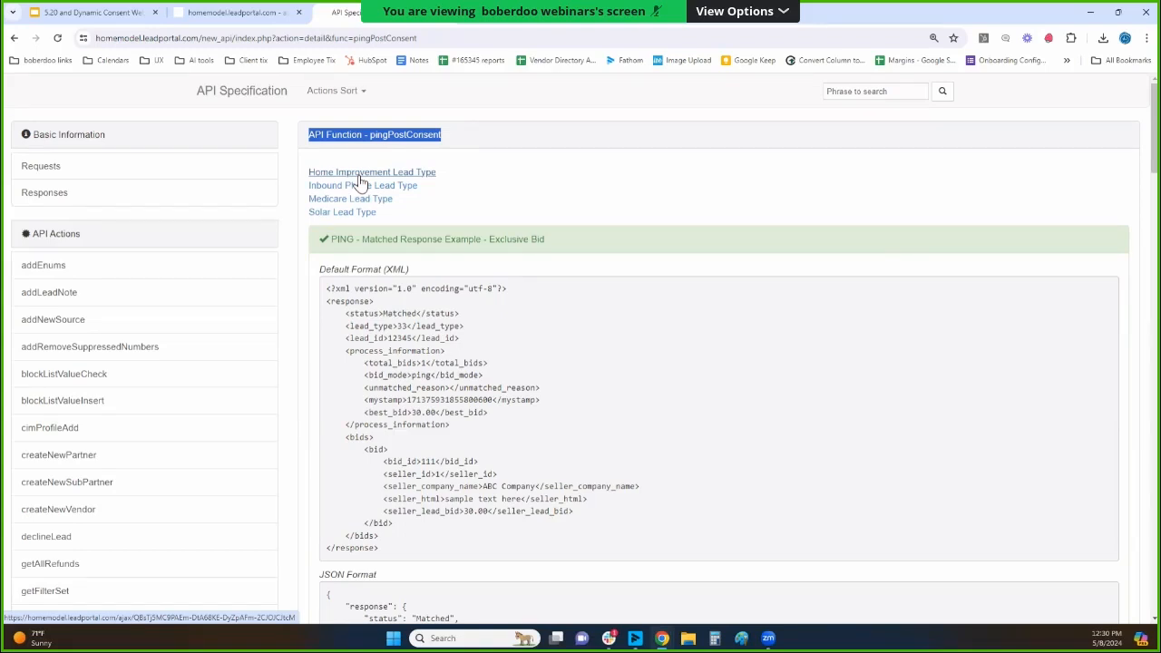
click(359, 174)
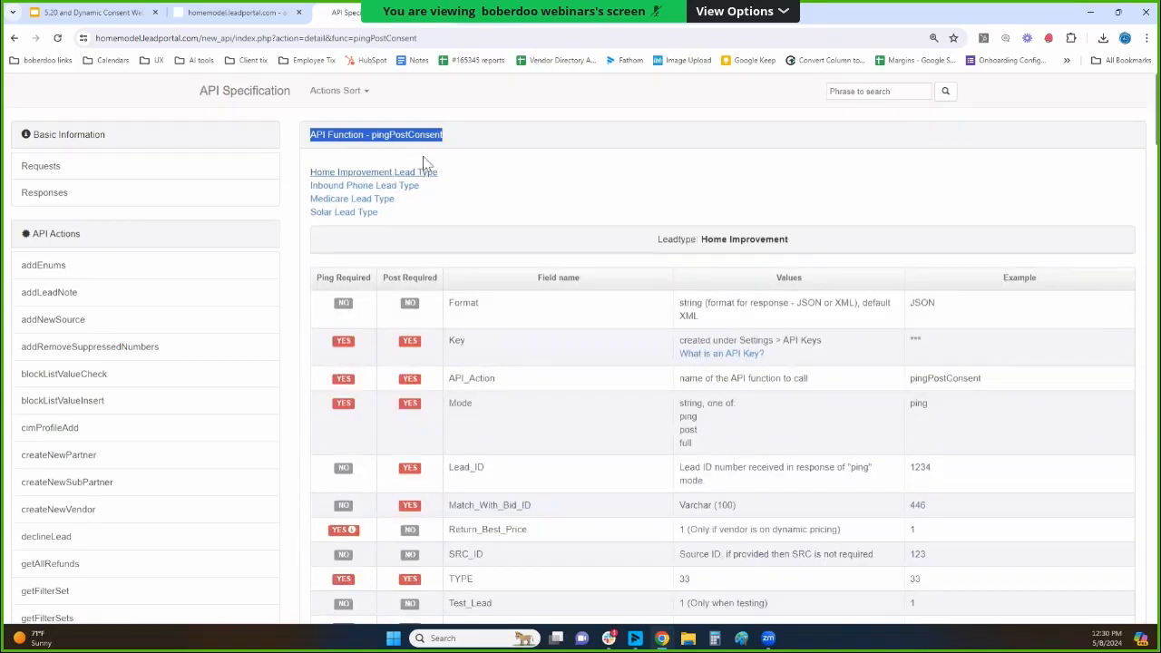
Examine the Home Improvement field table, highlighting the Ping Required and Post Required column headings and the Match_With_Bid_ID field.
scroll(461, 205, down, 2)
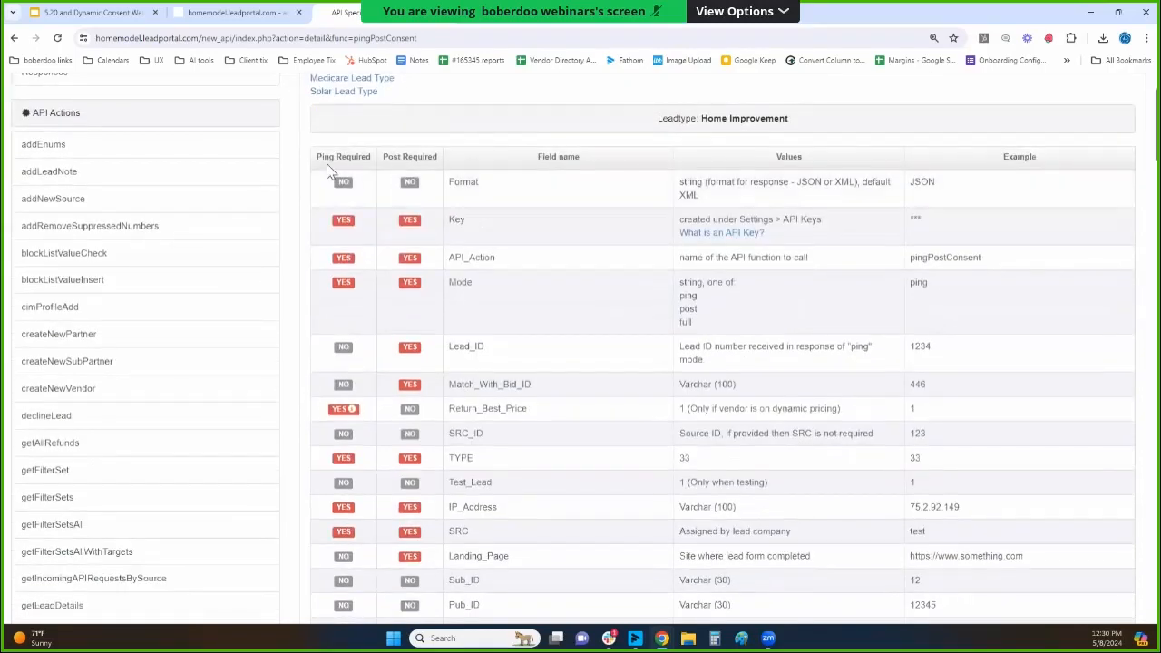
drag(319, 158, 434, 156)
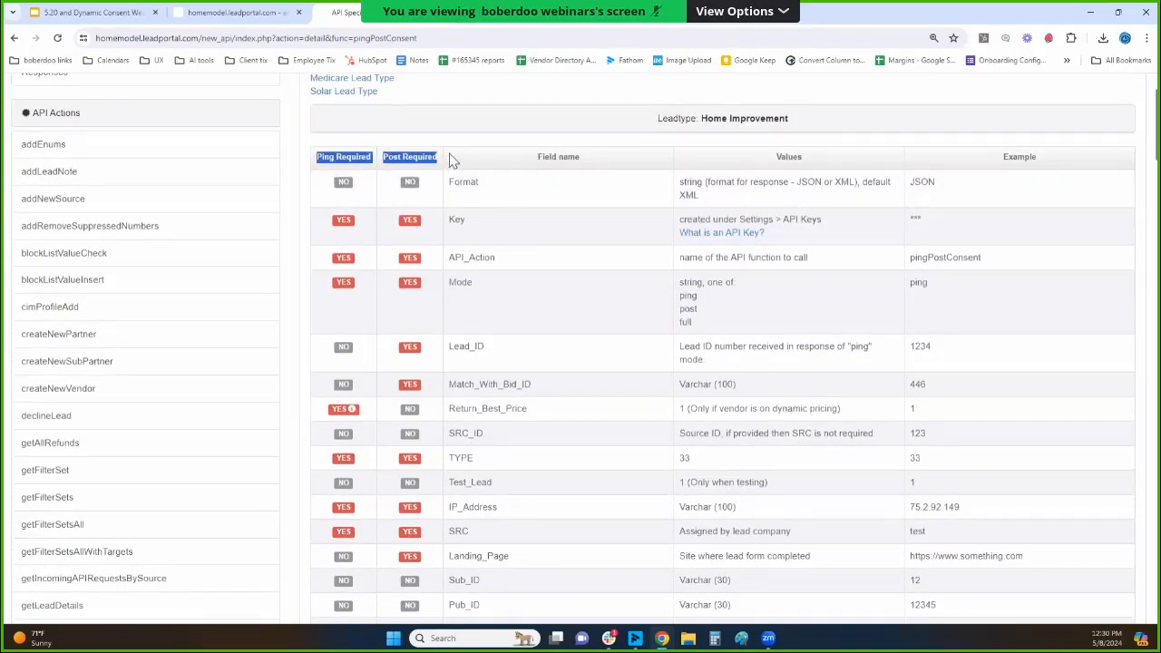
scroll(455, 166, down, 1)
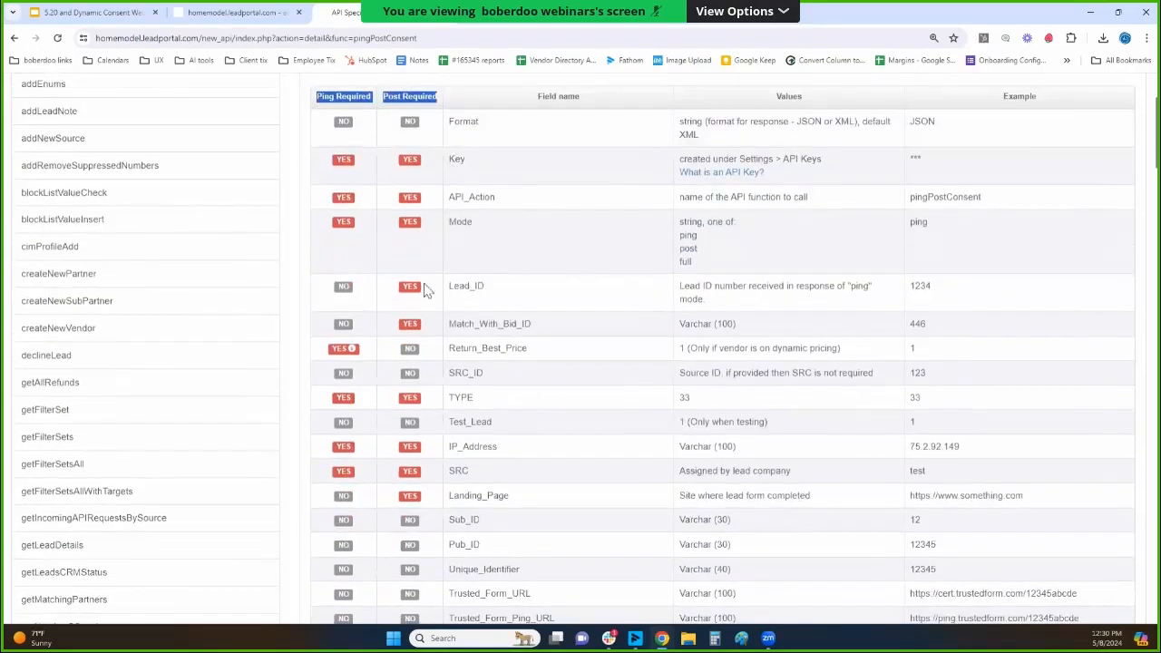
drag(449, 324, 531, 326)
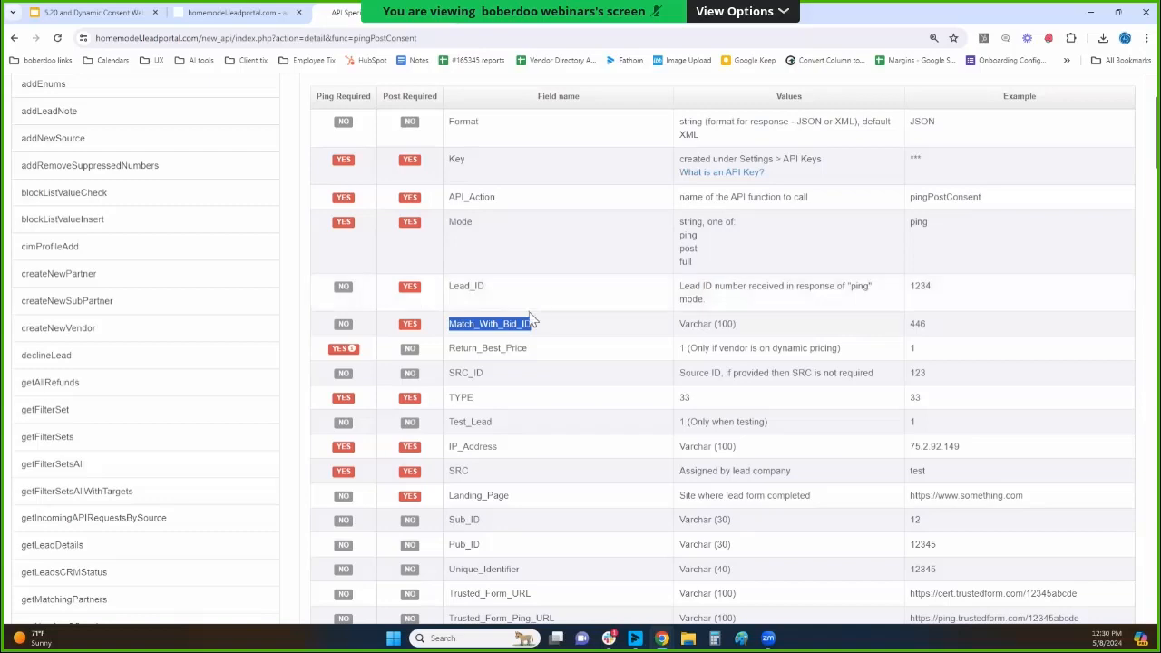
scroll(509, 338, down, 2)
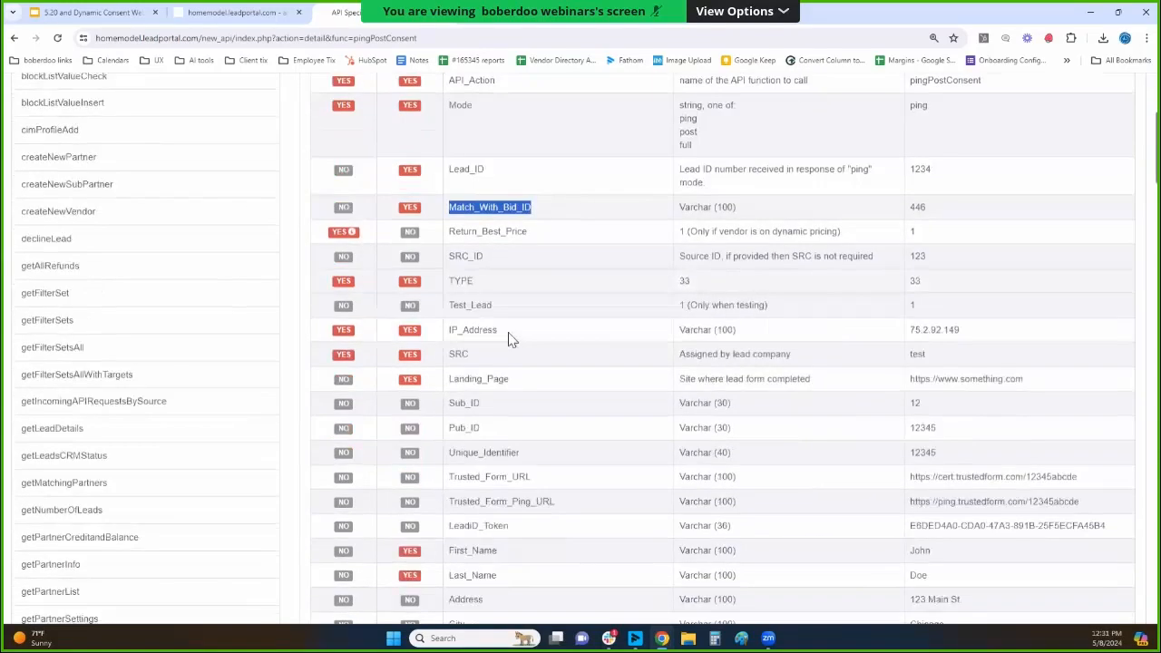
scroll(487, 300, down, 5)
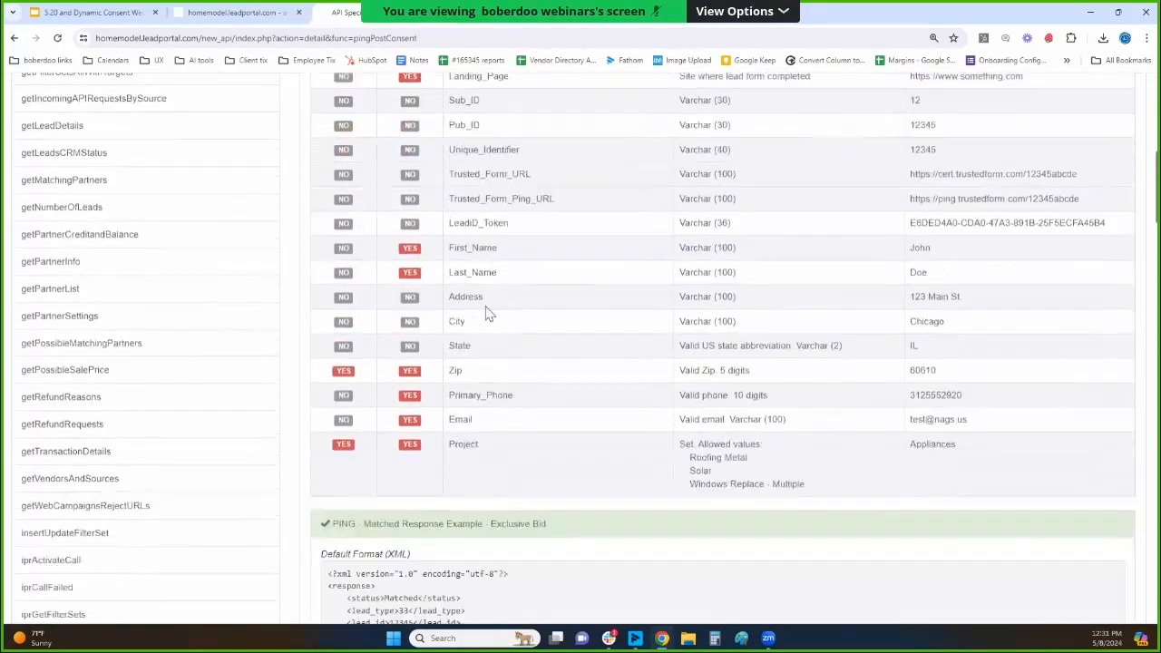
Highlight the exclusive-bid ping response heading and its XML lines for status, lead type, lead ID, total bids and best bid.
scroll(471, 325, down, 4)
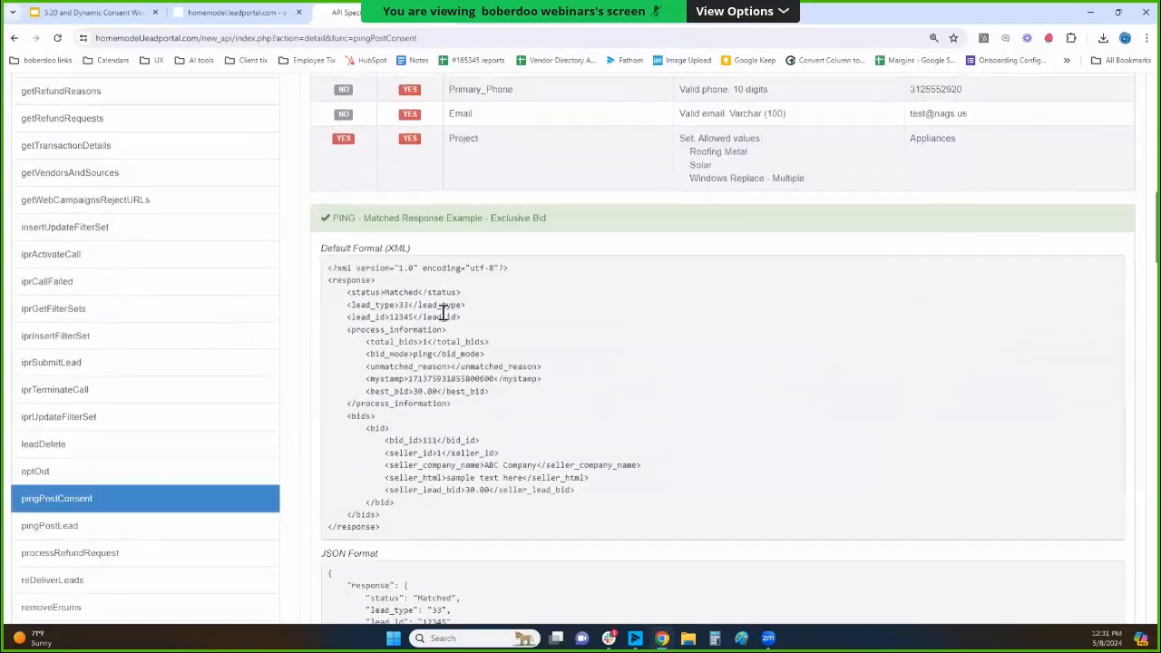
drag(332, 223, 575, 220)
scroll(533, 217, down, 1)
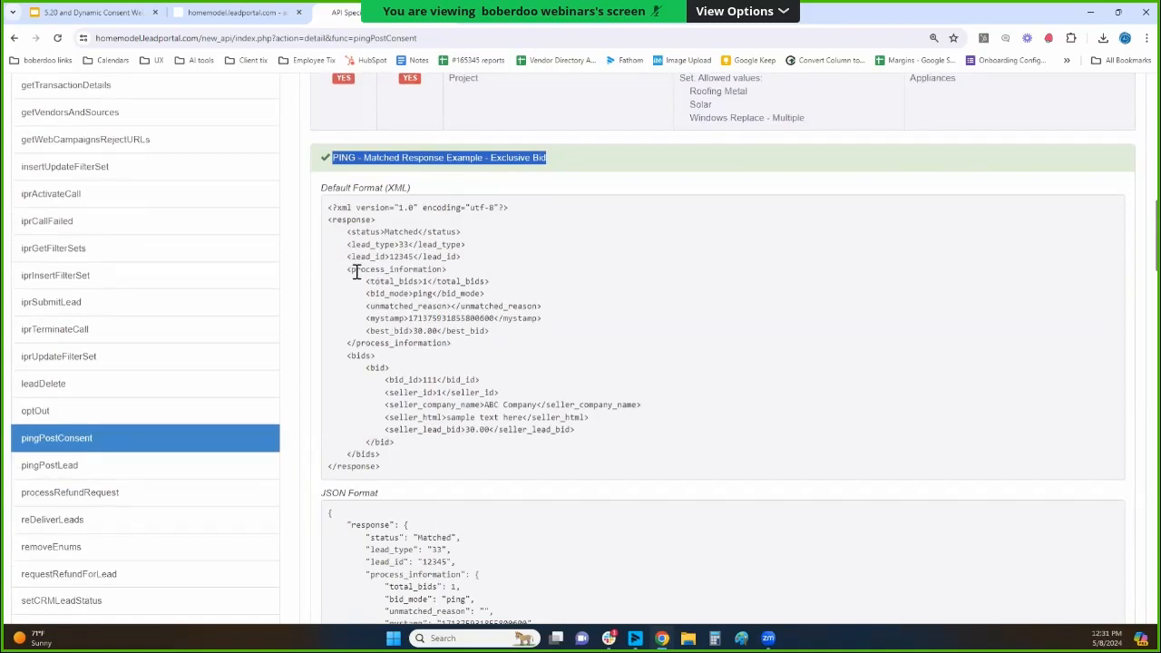
drag(348, 231, 482, 264)
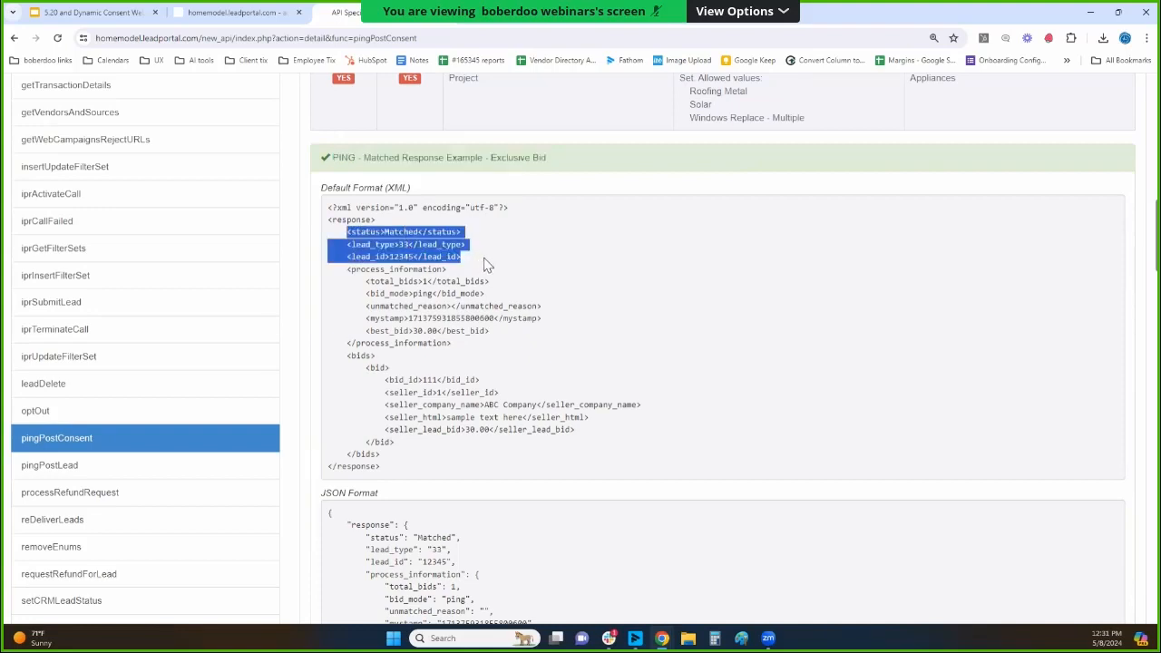
click(462, 299)
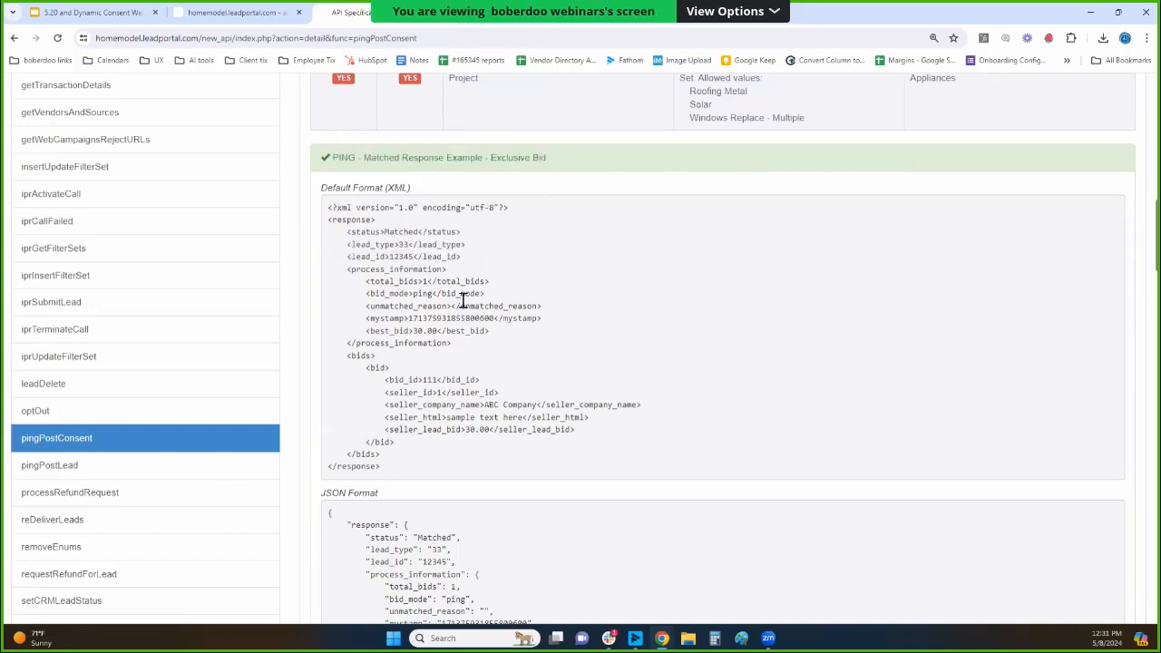
triple_click(370, 283)
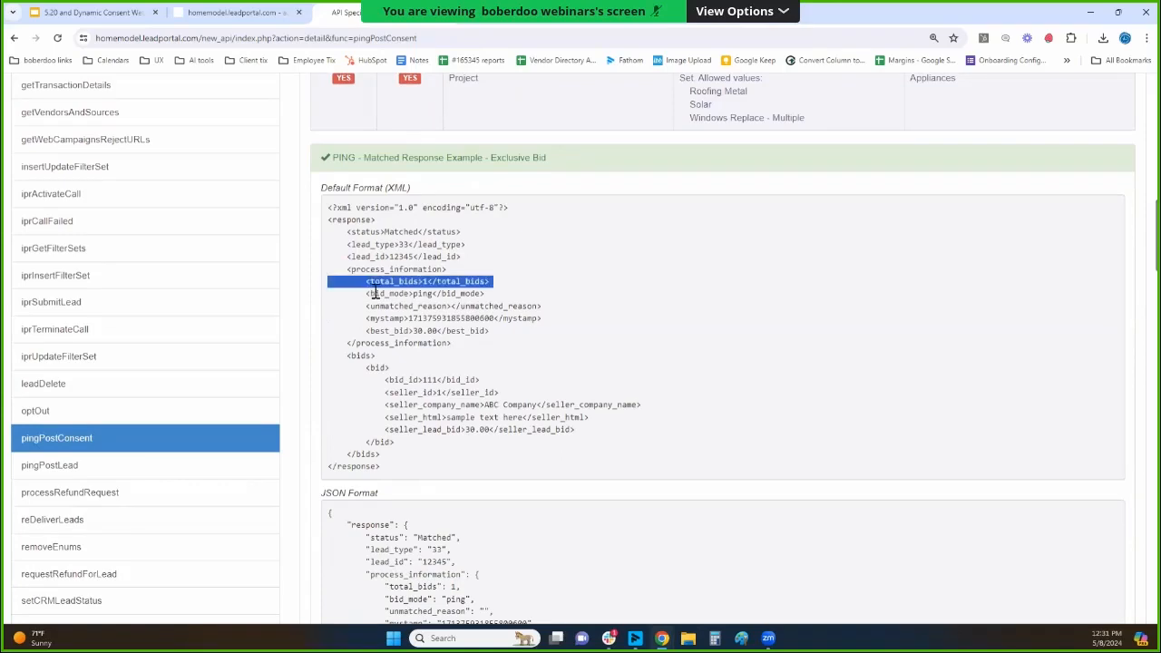
scroll(379, 309, down, 1)
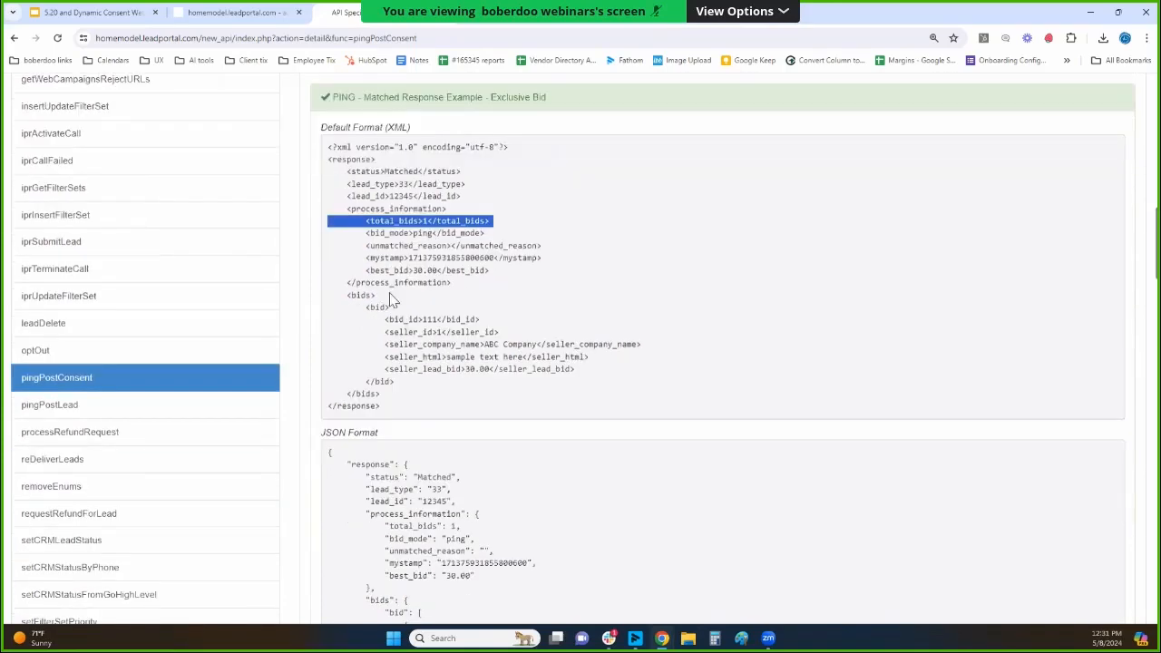
triple_click(409, 270)
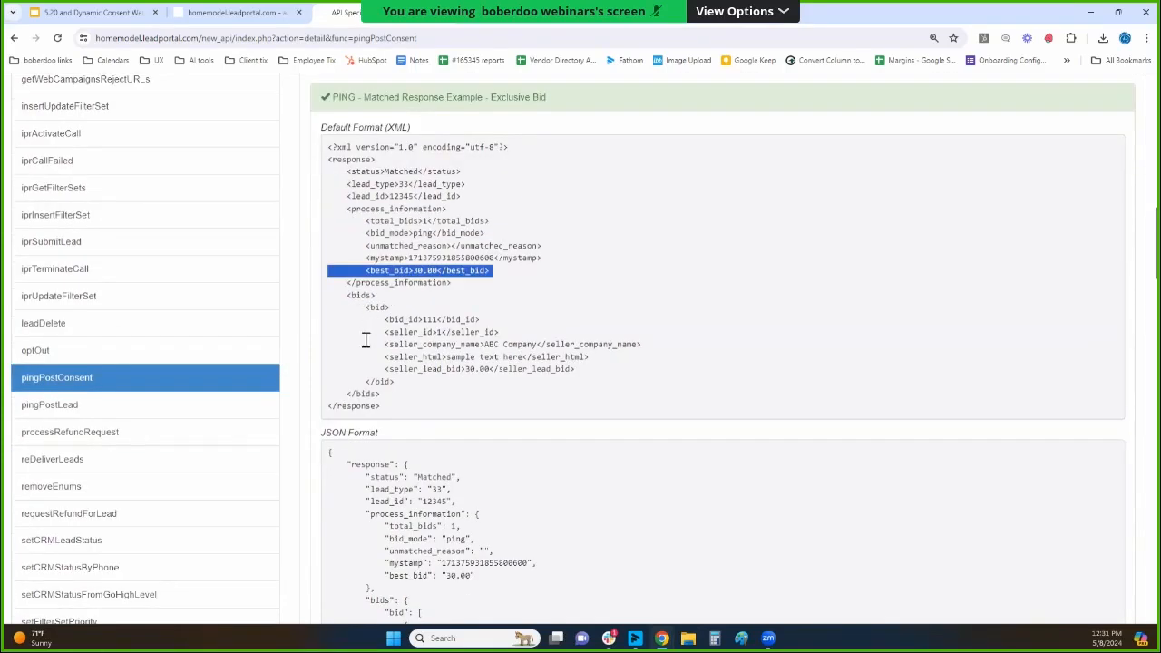
Highlight the exclusive-bid example's bid details from bid_id through seller_lead_bid, and single out the seller_lead_bid line.
click(387, 322)
drag(387, 323, 456, 318)
drag(508, 97, 541, 97)
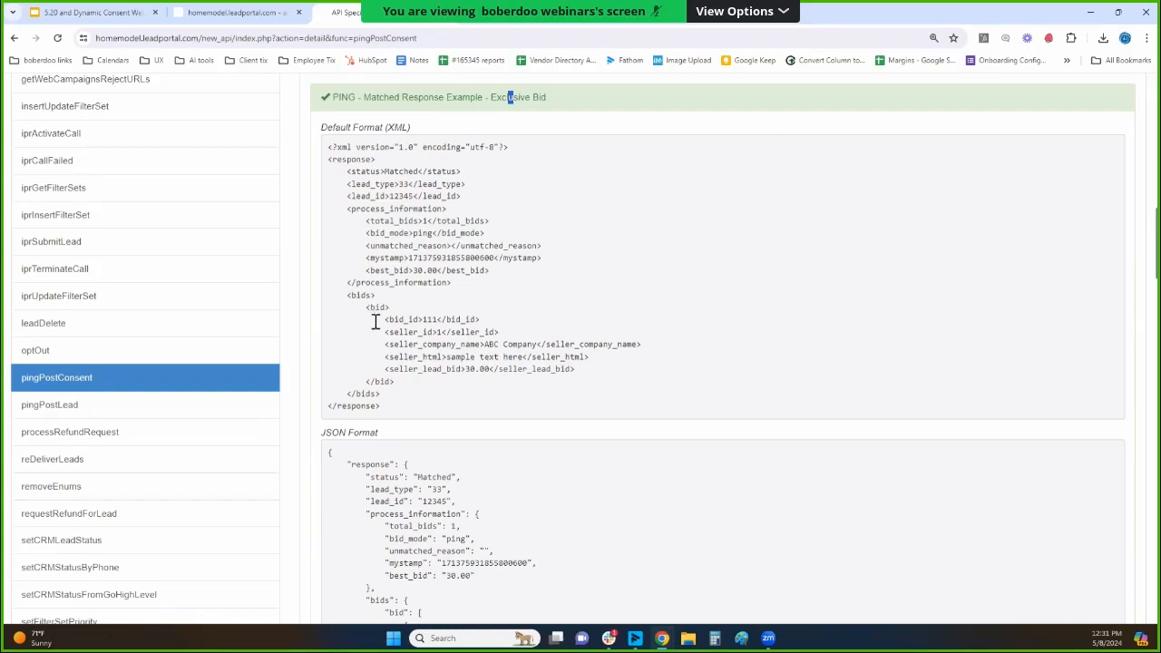
drag(386, 320, 583, 375)
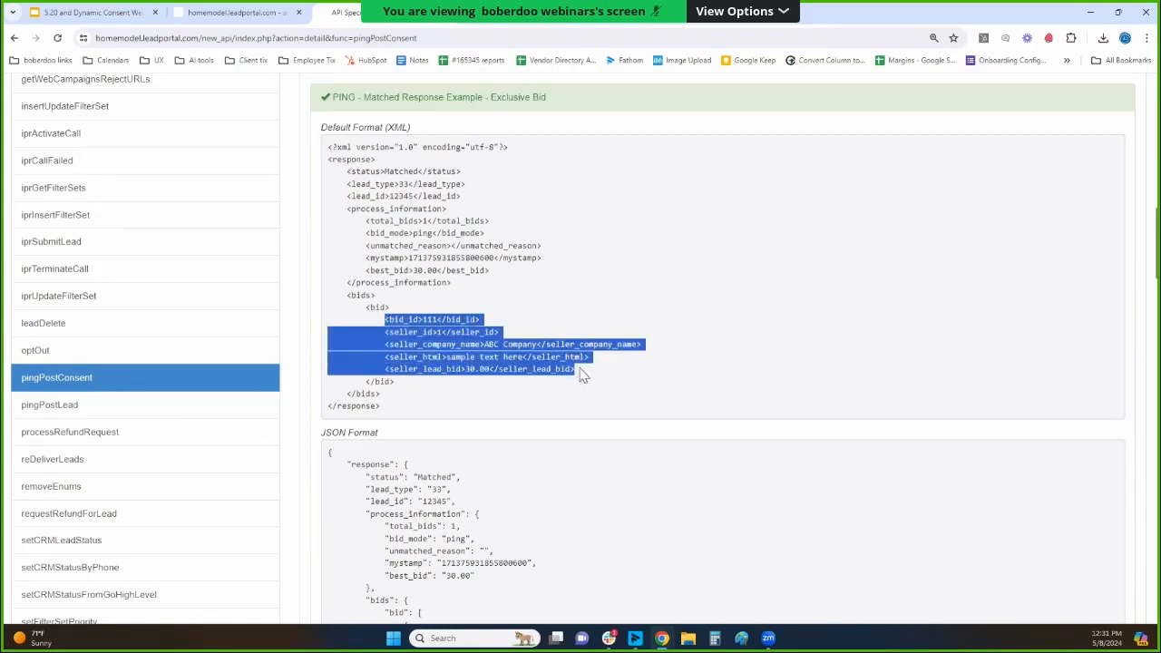
triple_click(424, 369)
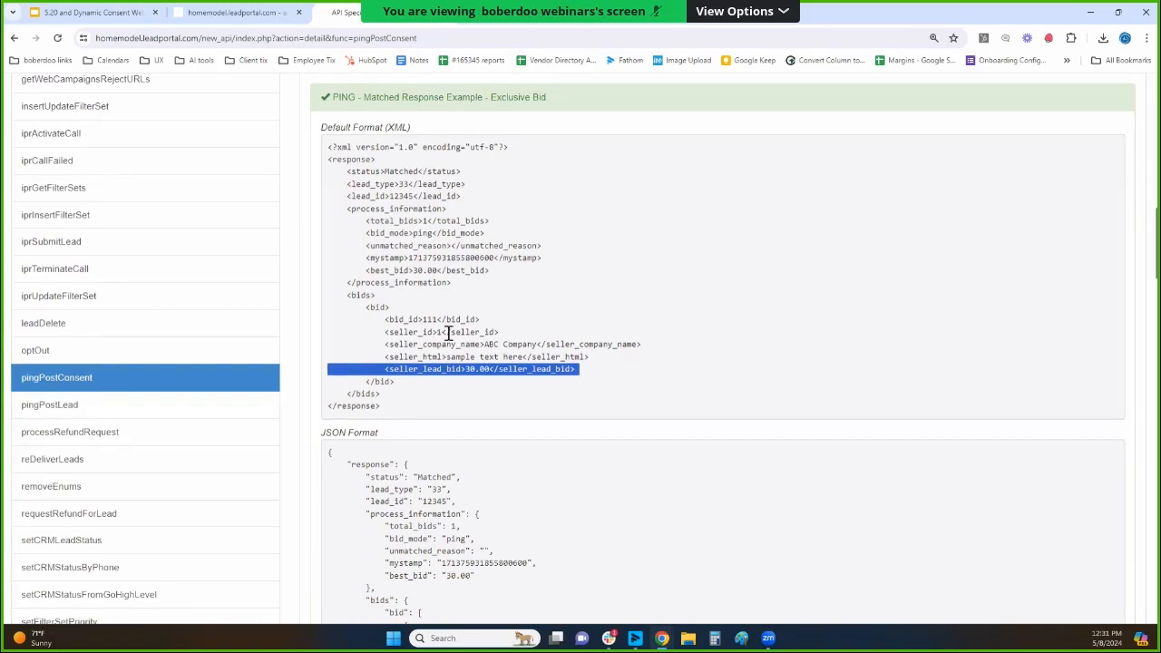
Go to the multiple-bids ping response example and highlight its heading and the XML lines from status through mystamp.
scroll(448, 336, down, 2)
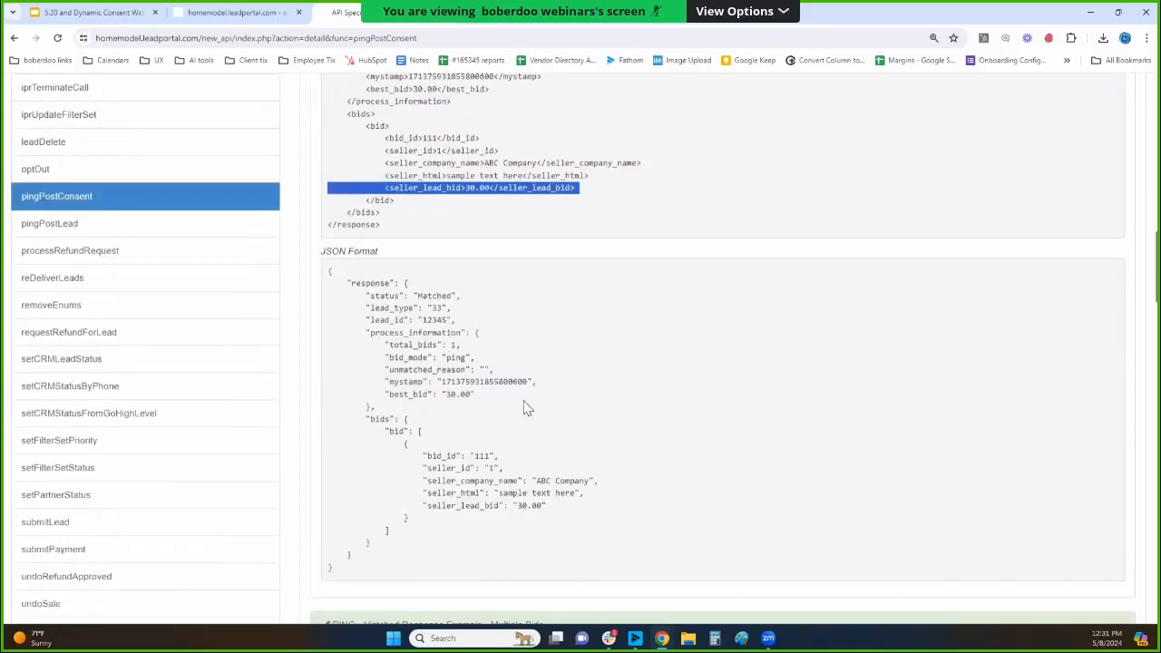
scroll(518, 407, down, 3)
triple_click(496, 325)
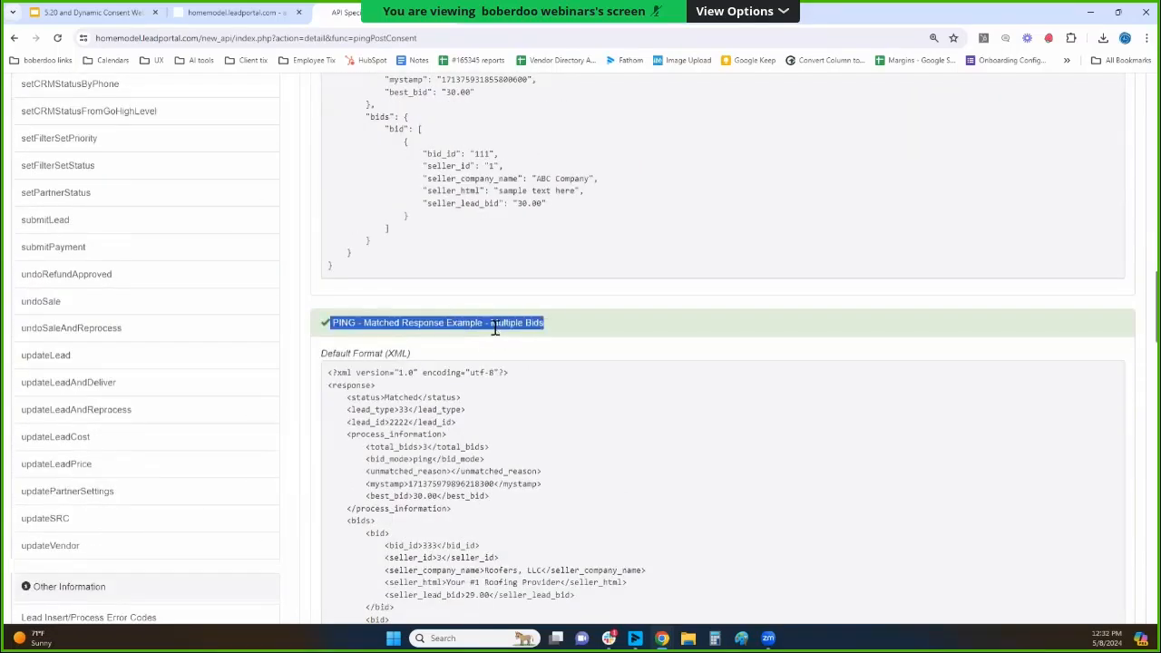
scroll(495, 338, down, 2)
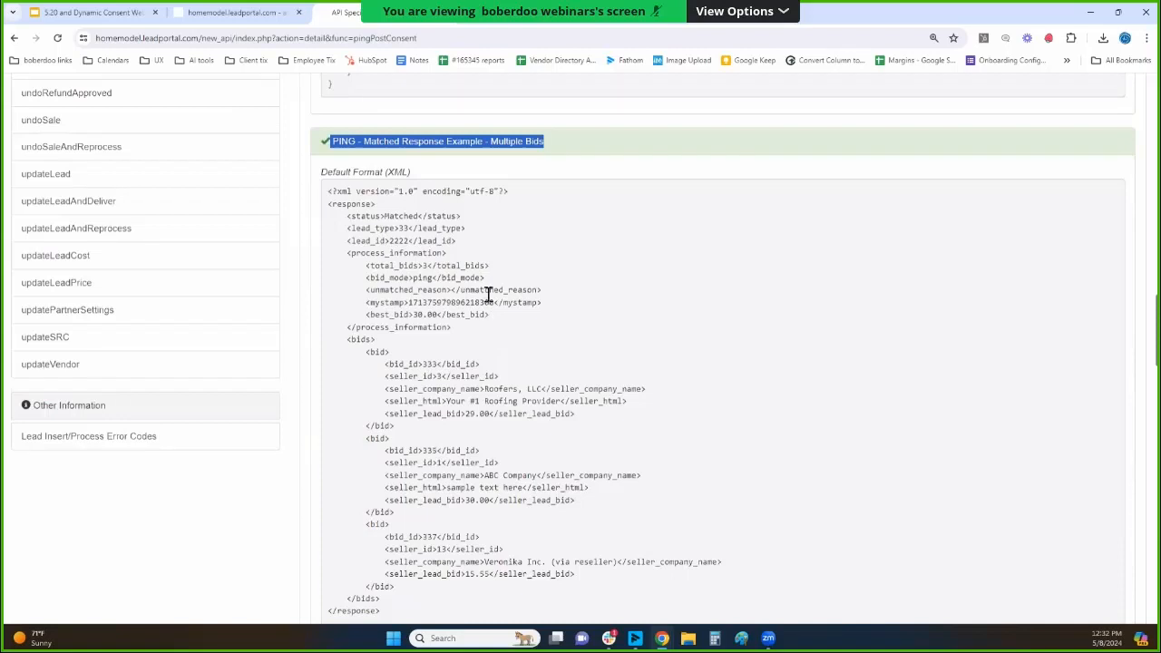
scroll(497, 271, down, 1)
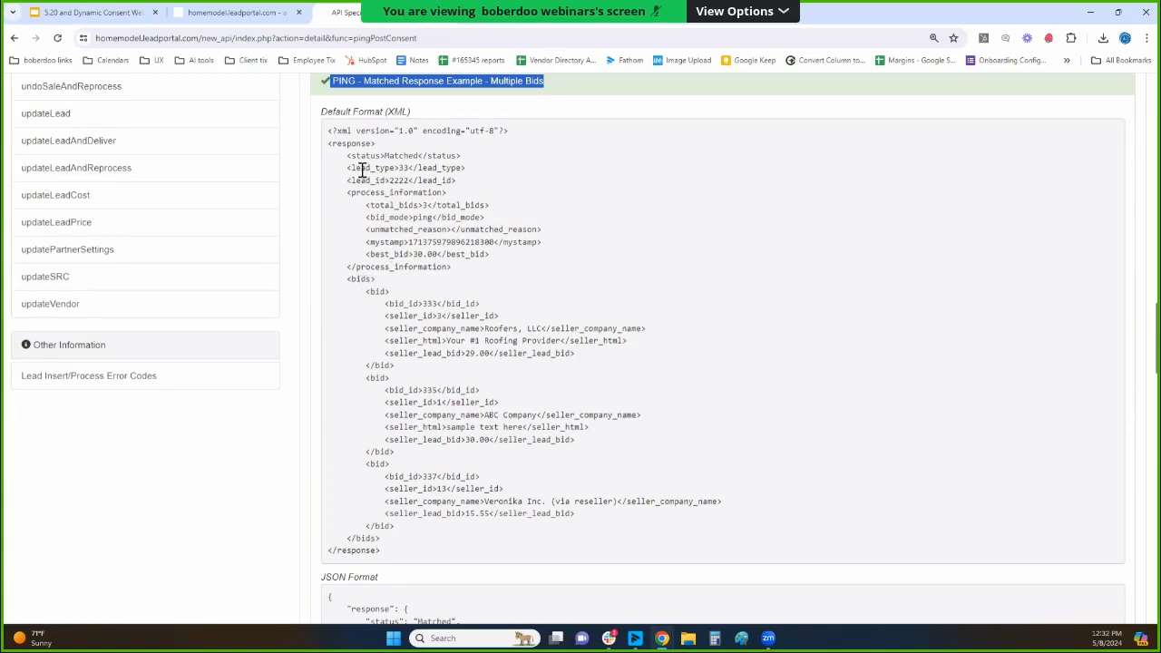
drag(348, 155, 490, 242)
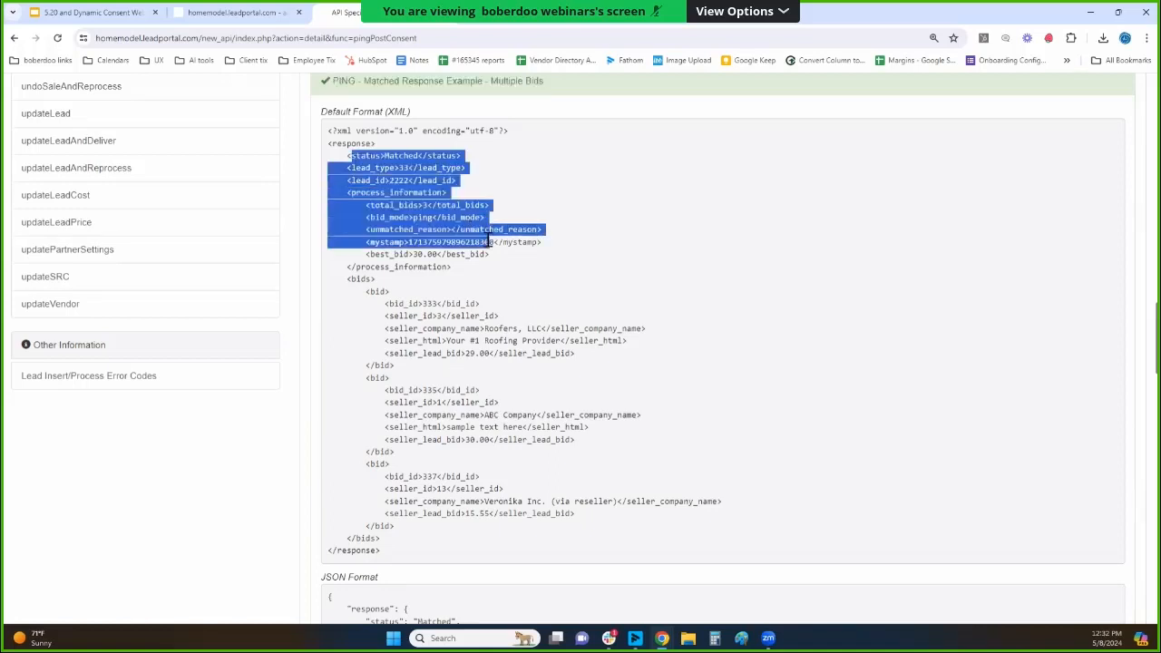
Highlight the individual bid blocks in the multiple-bids XML example, and single out the Roofers, LLC bid's seller_lead_bid value.
scroll(508, 241, down, 1)
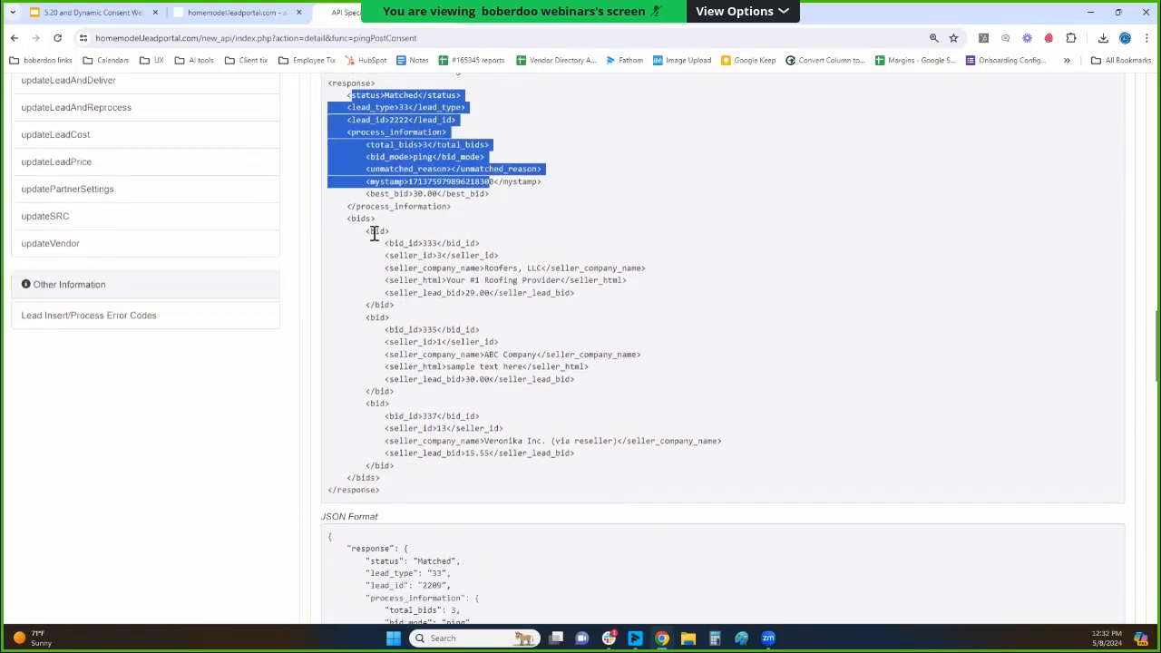
drag(367, 231, 484, 255)
drag(485, 267, 485, 305)
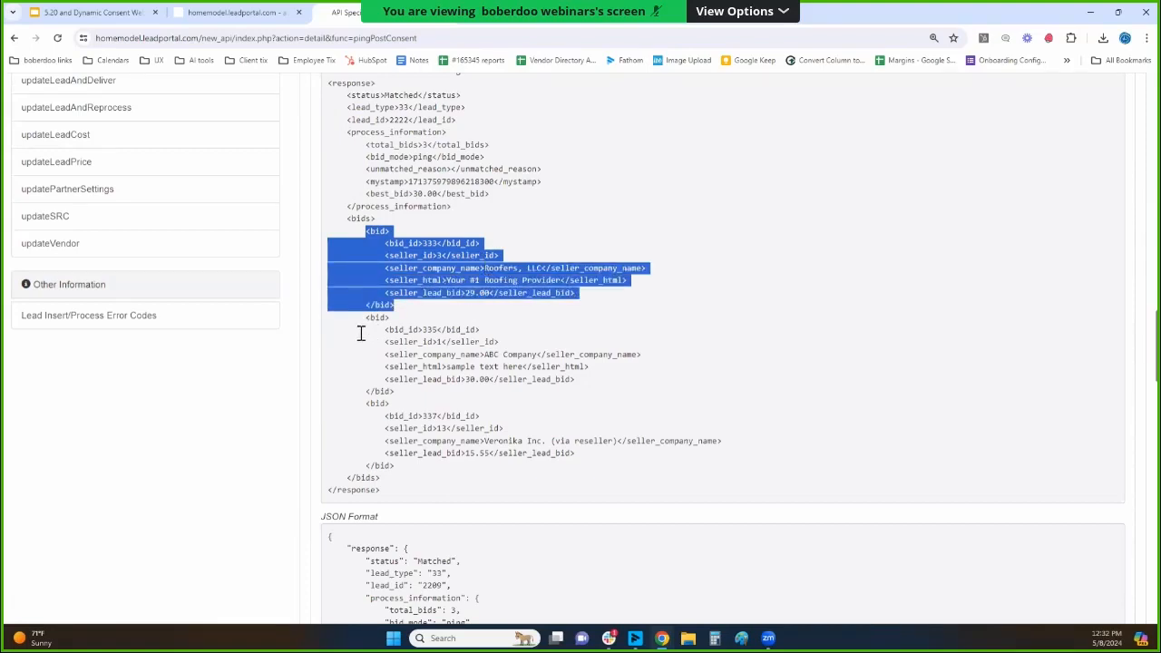
drag(366, 322, 420, 475)
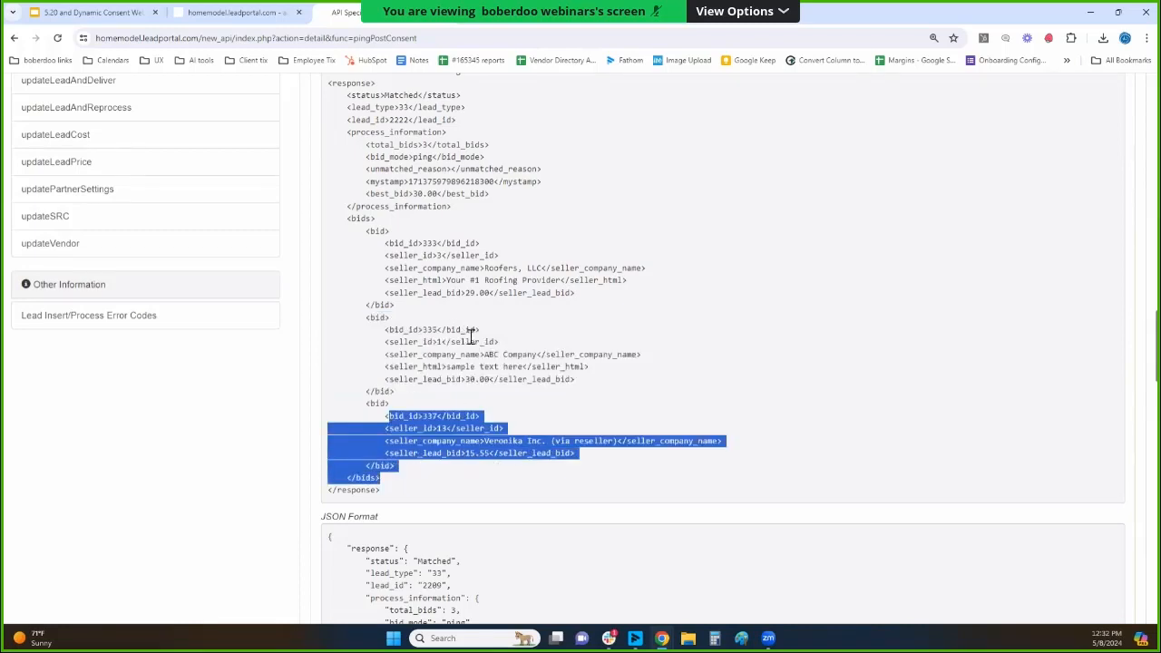
double_click(481, 293)
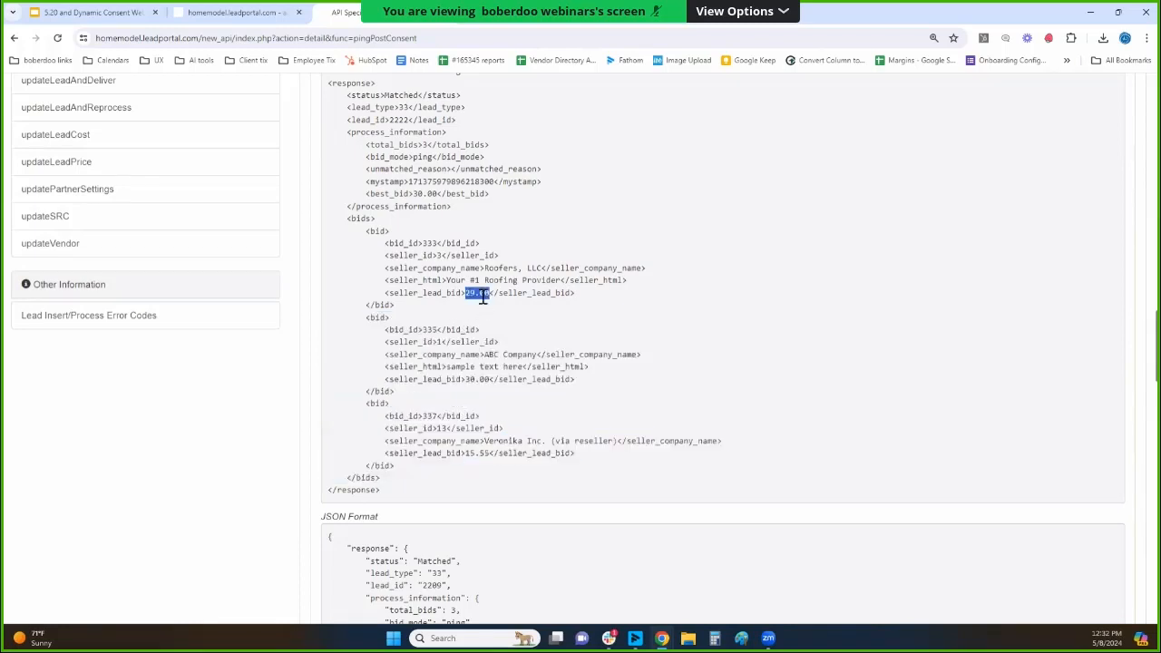
Highlight the ABC Company and Veronika Inc. seller_lead_bid values, and the Roofers, LLC bid block with its bid amount, in the multiple-bids XML example.
double_click(474, 380)
double_click(474, 454)
scroll(523, 328, up, 1)
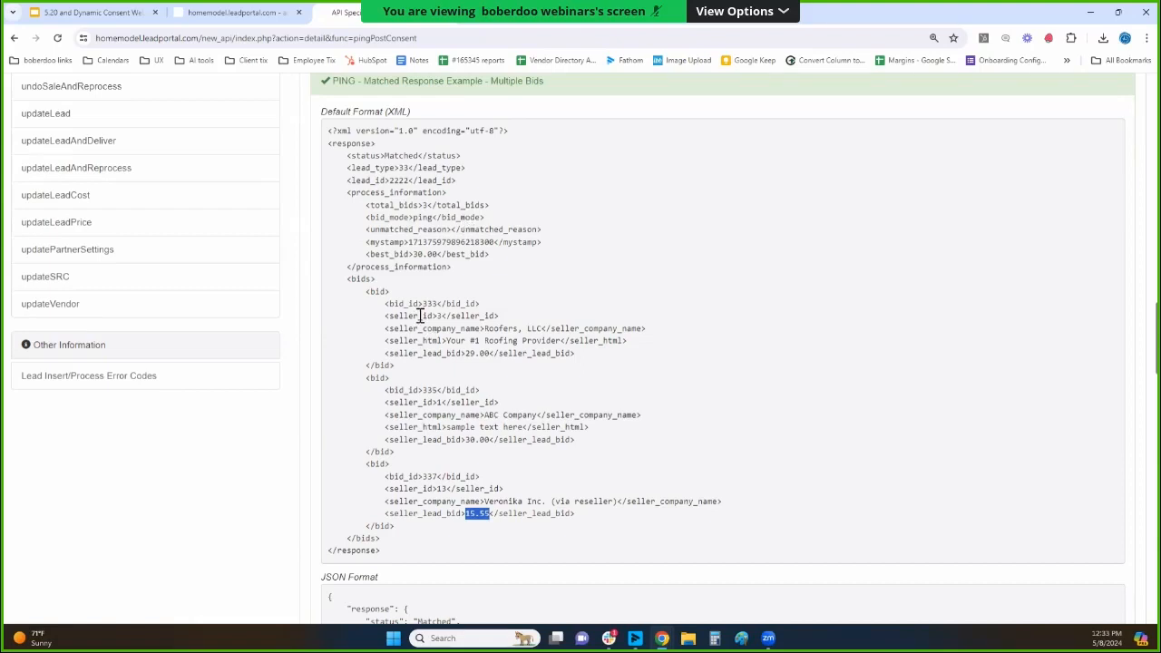
drag(396, 309, 504, 358)
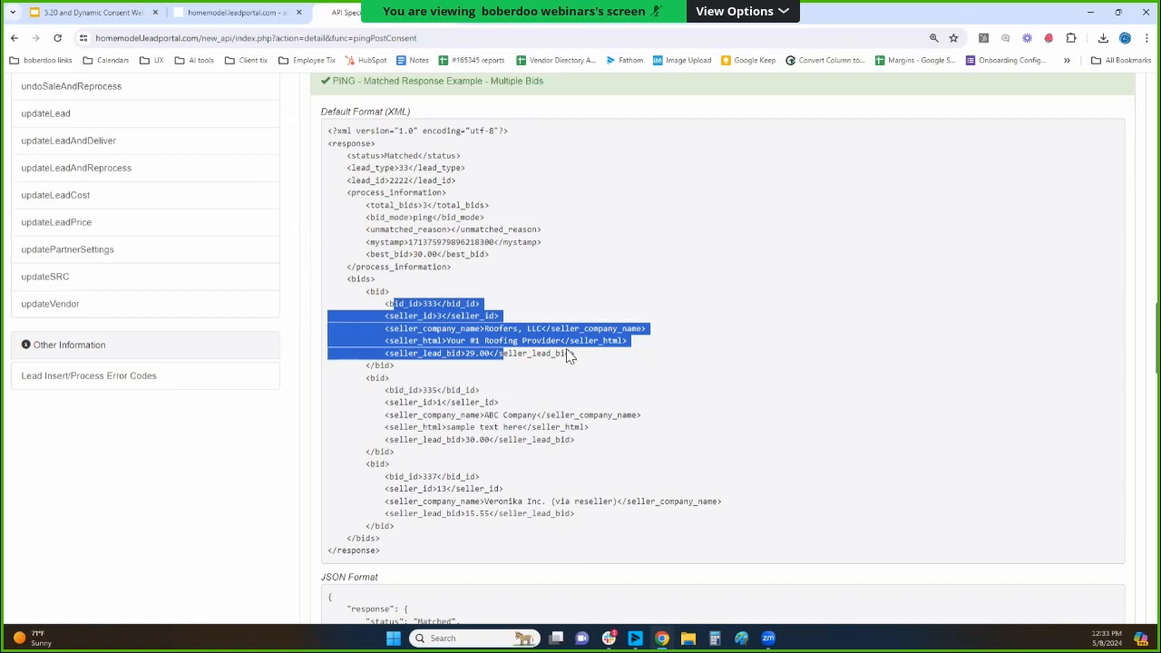
click(403, 400)
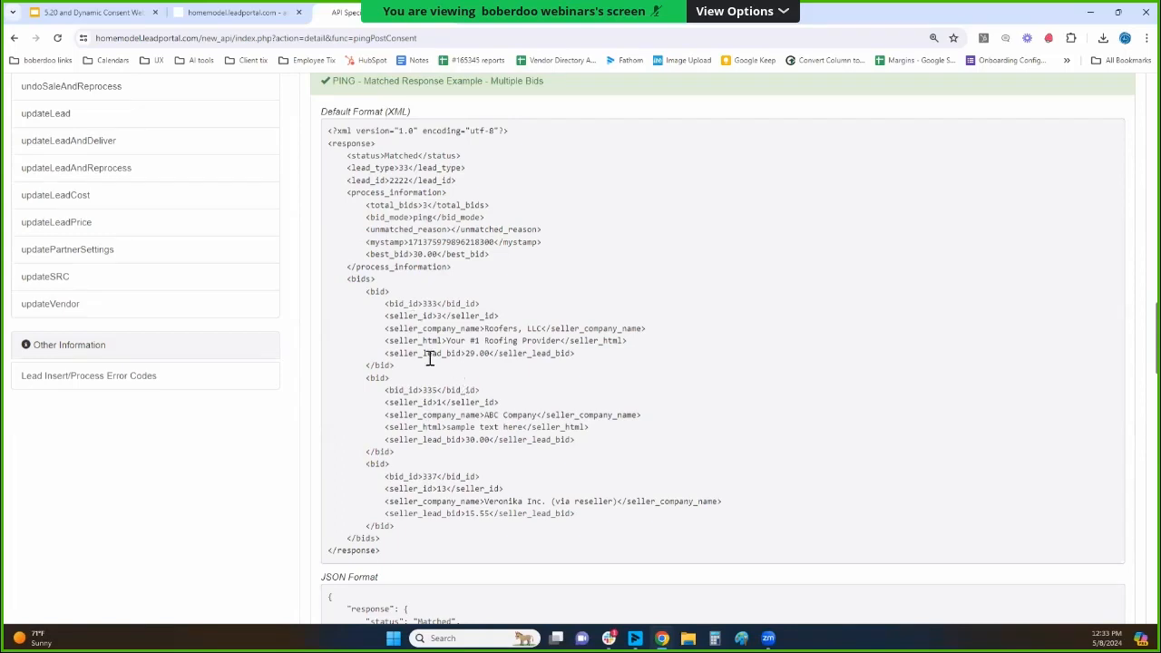
drag(473, 354, 493, 354)
Return to the lead portal's list of all Home Improvement leads, open the newest lead's log, and expand its full scenario pricing result.
click(242, 13)
click(58, 361)
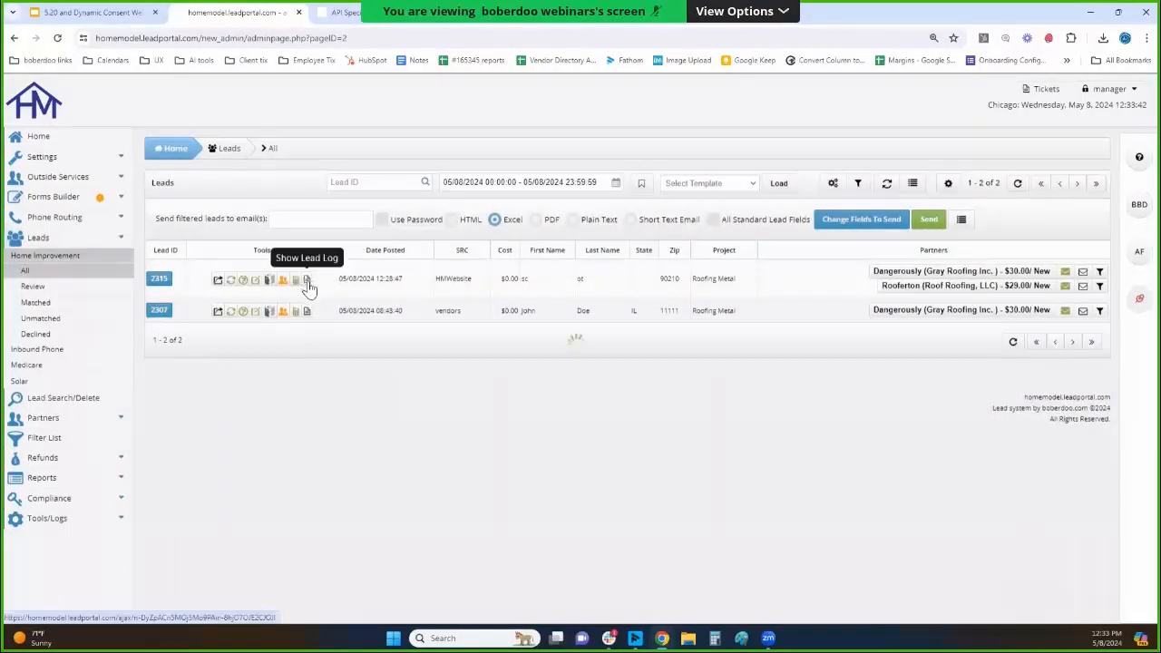
click(306, 282)
scroll(319, 240, down, 10)
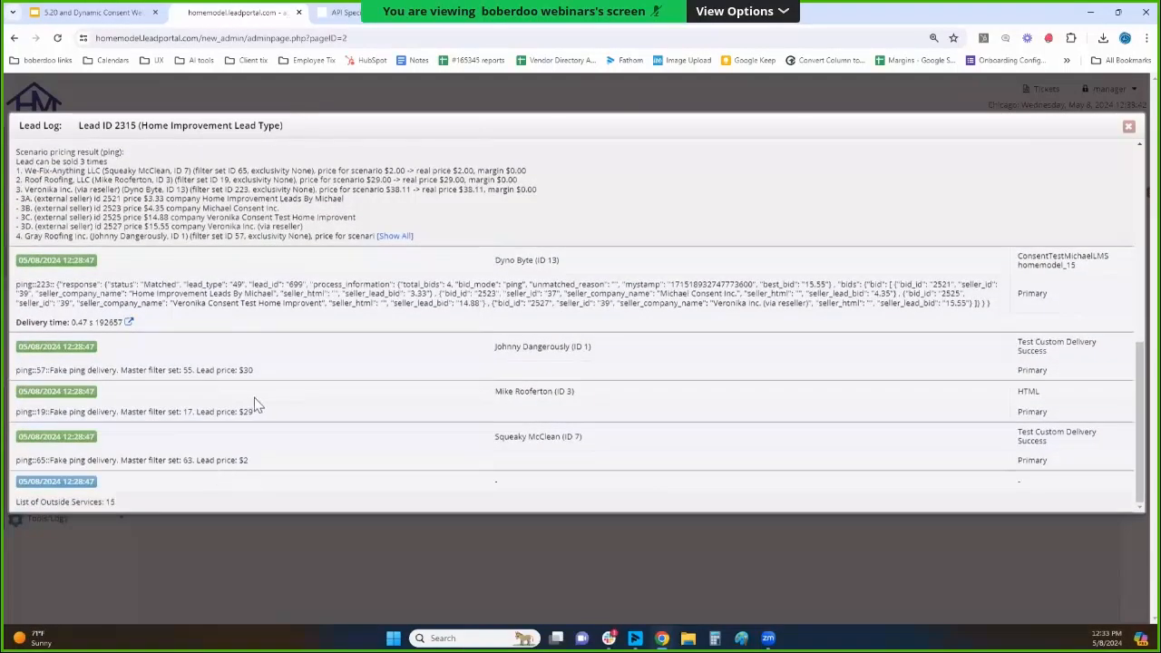
scroll(259, 390, up, 1)
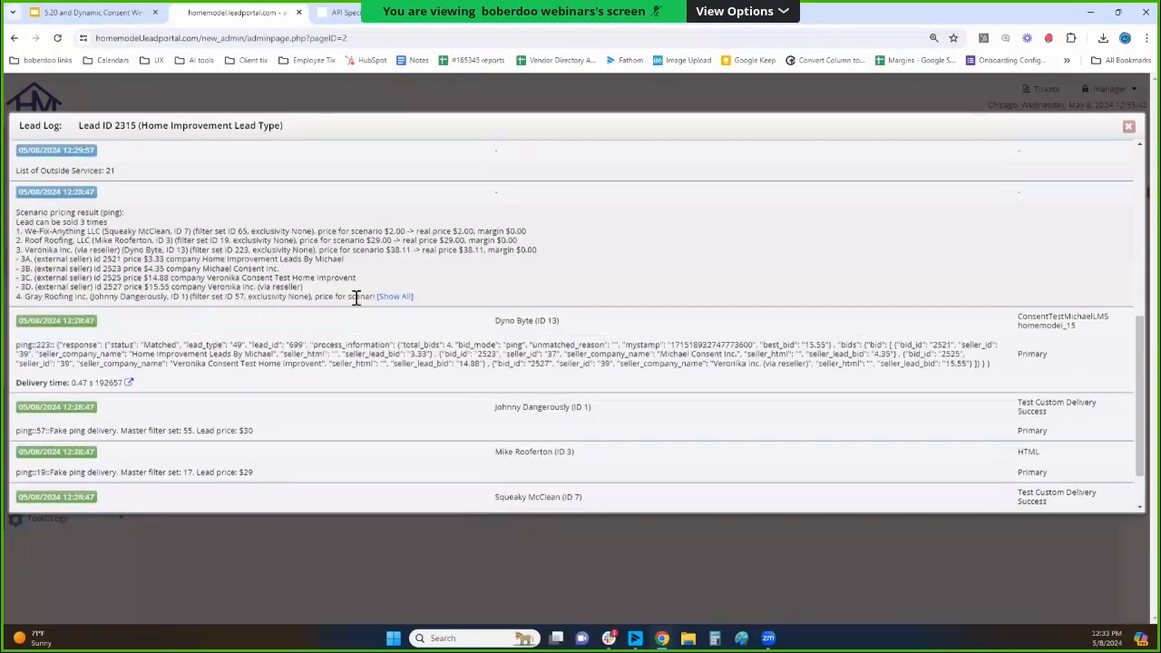
click(394, 296)
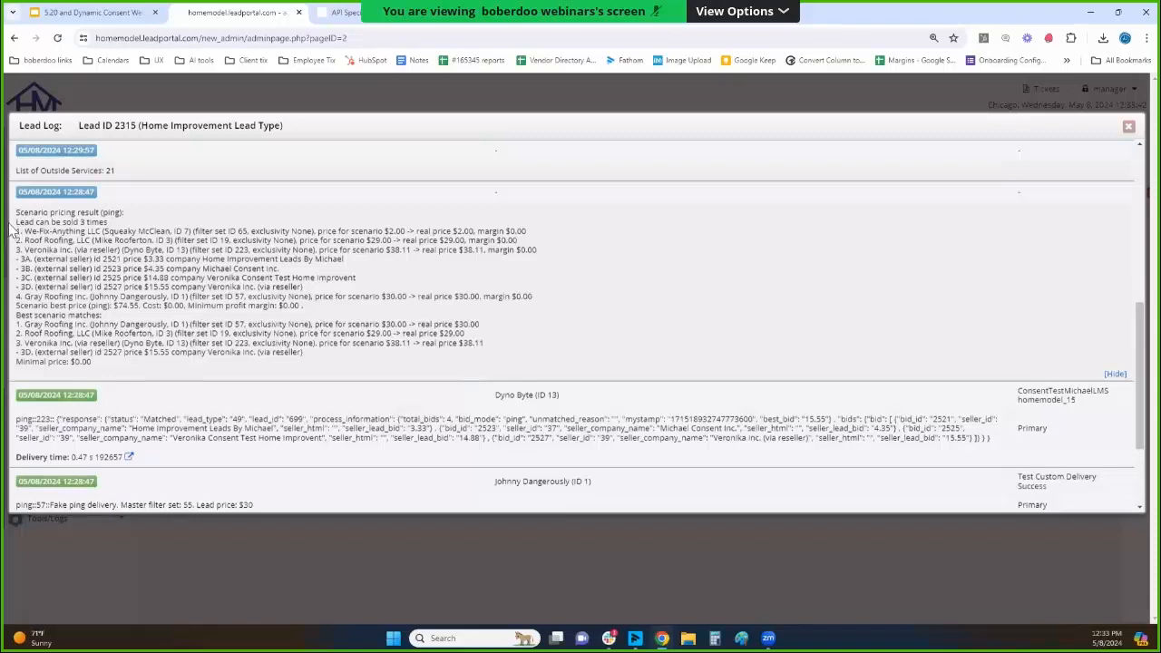
Highlight the scenario pricing result block and its heading, and single out the We-Fix-Anything LLC and Roof Roofing, LLC price lines.
drag(16, 211, 325, 351)
click(254, 259)
triple_click(51, 215)
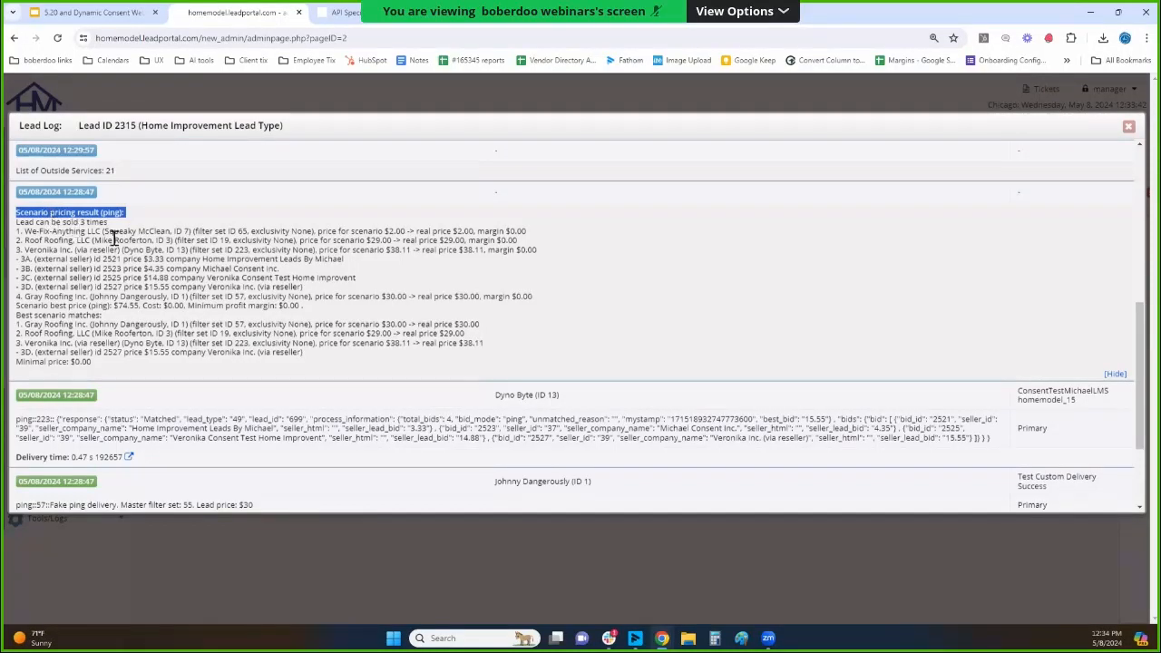
drag(16, 229, 54, 232)
triple_click(53, 229)
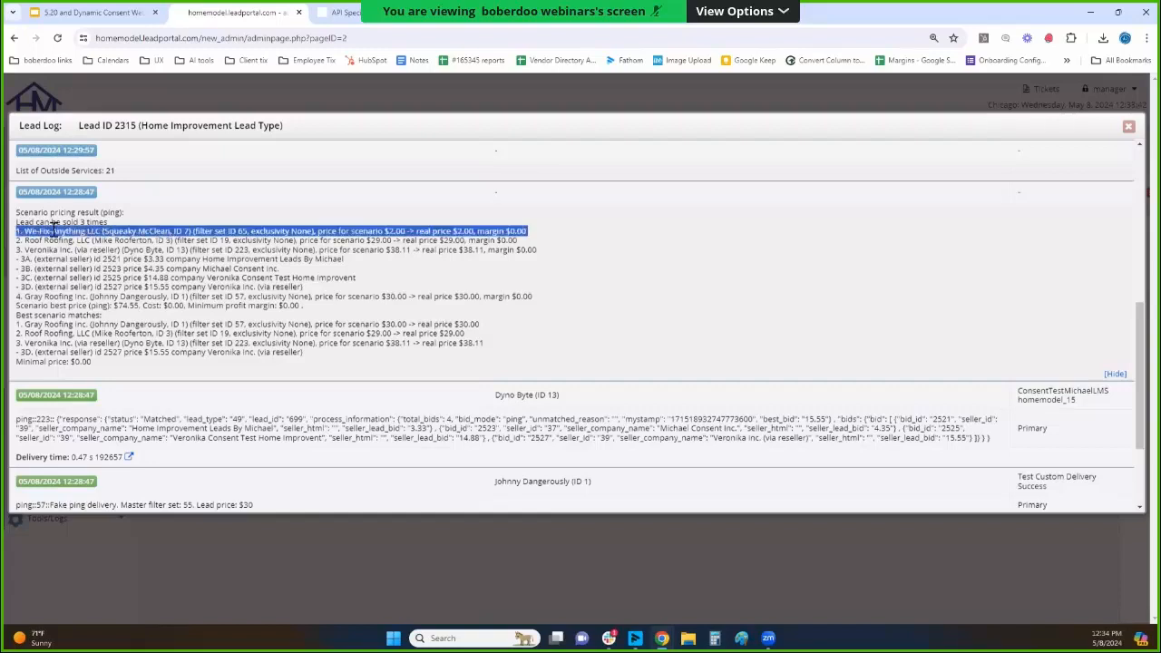
triple_click(383, 240)
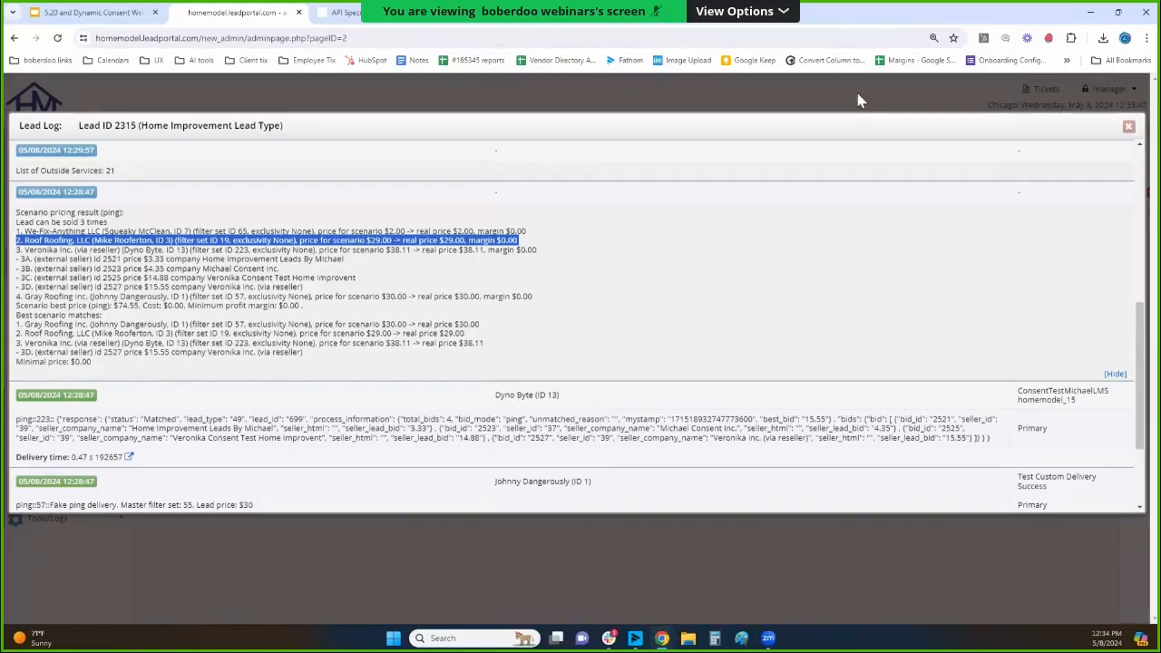
Highlight the Veronika Inc. reseller entry, its external seller lines 3A through 3D, and the Gray Roofing Inc. line in the scenario pricing result.
drag(25, 251, 347, 278)
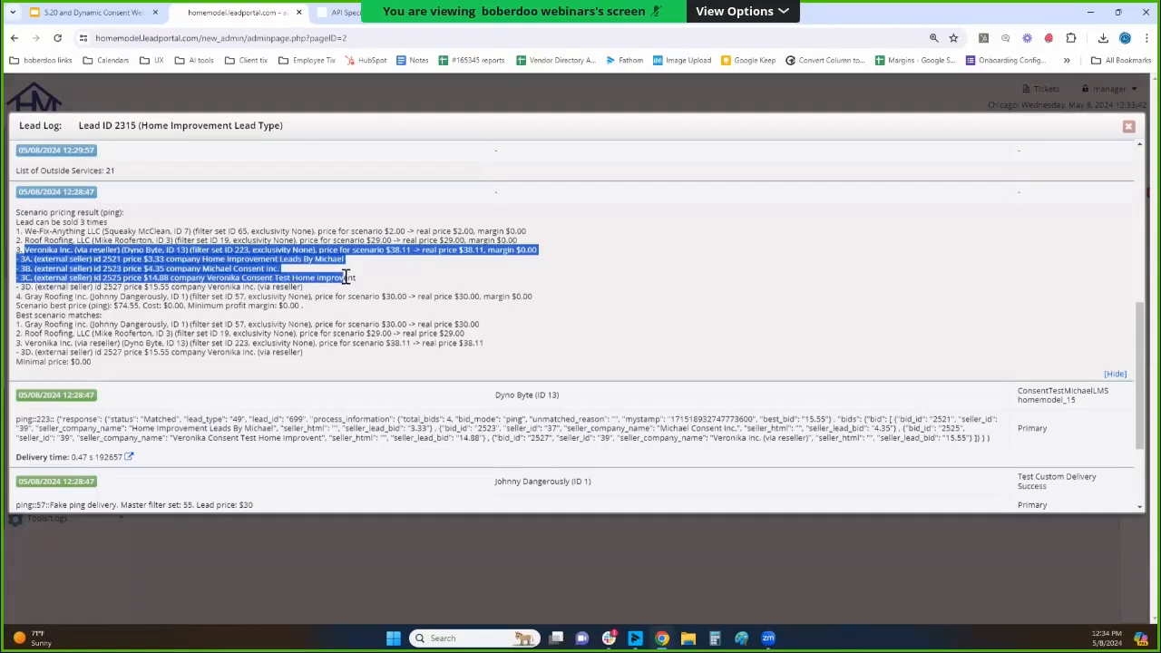
triple_click(29, 263)
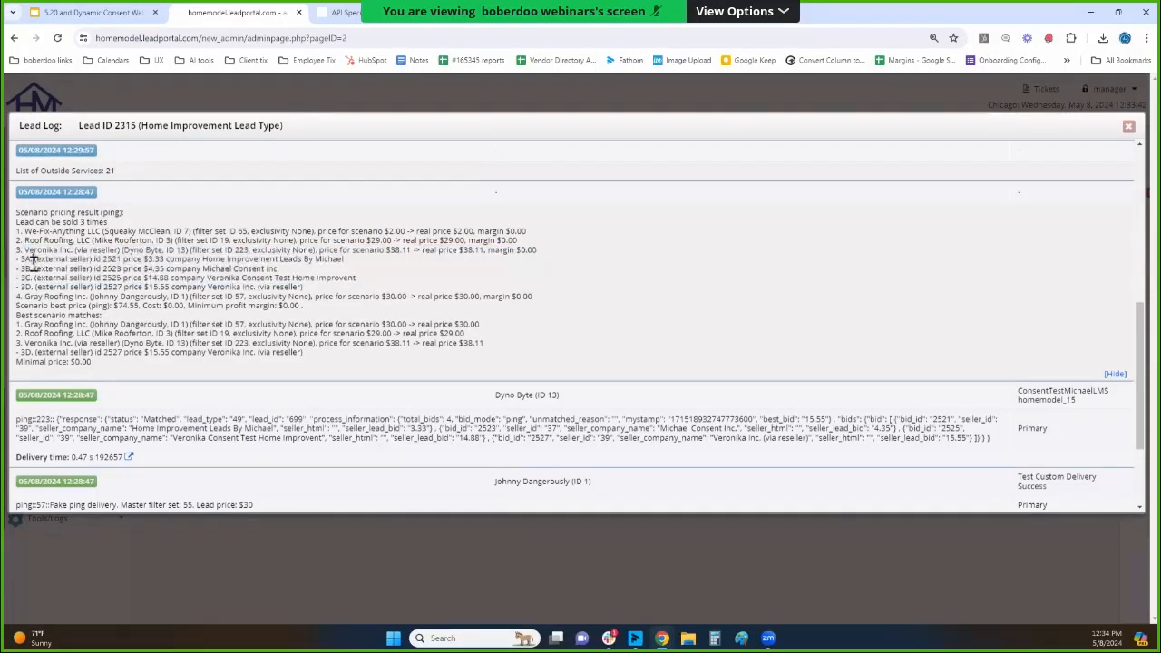
triple_click(33, 269)
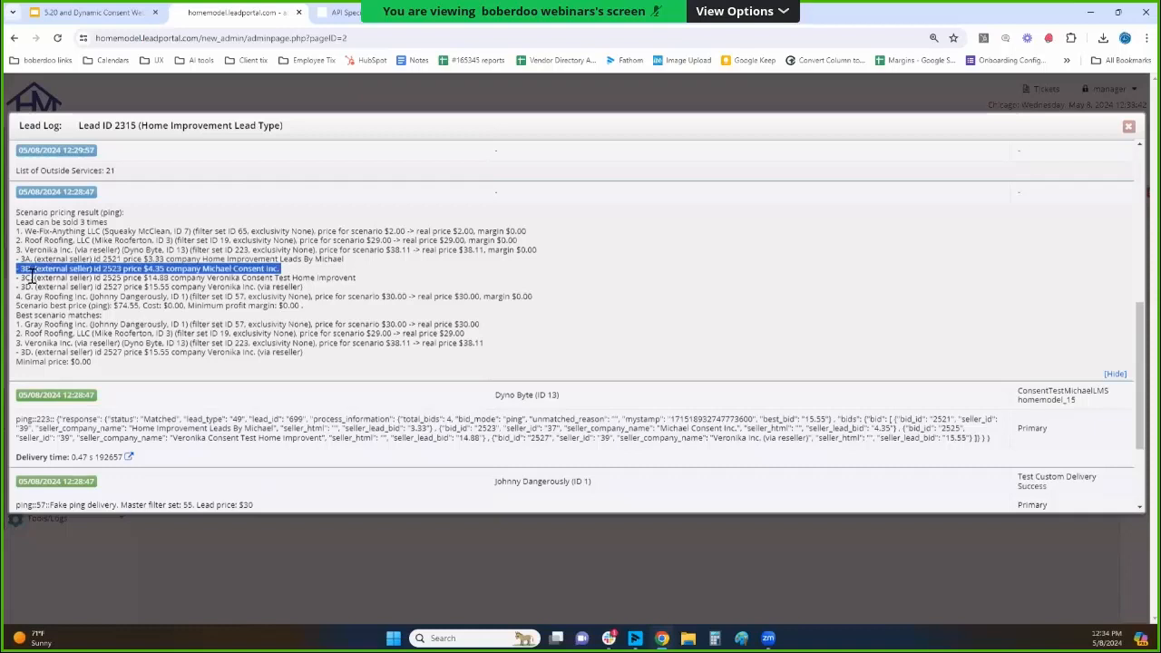
triple_click(30, 277)
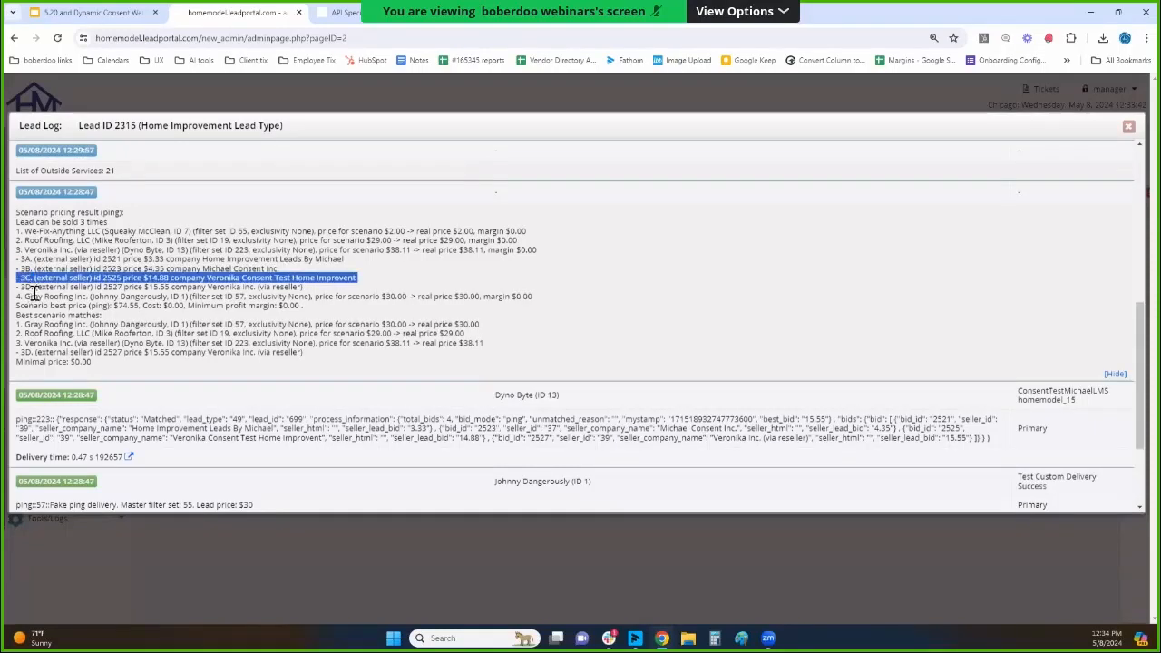
triple_click(35, 281)
triple_click(36, 287)
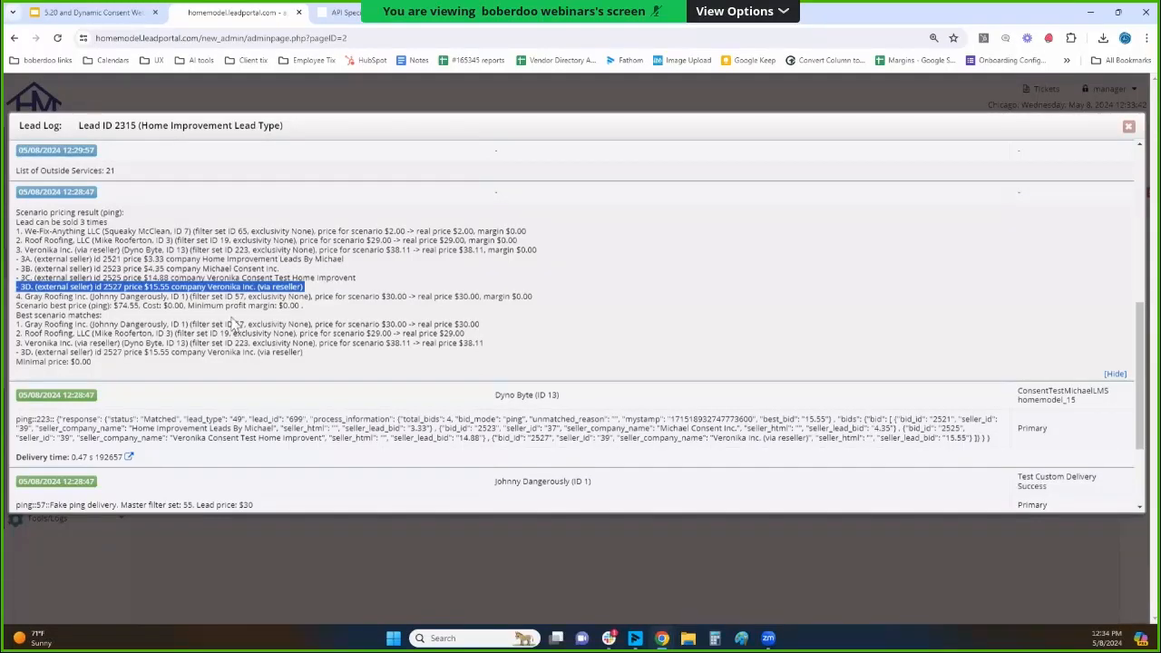
drag(57, 260, 197, 289)
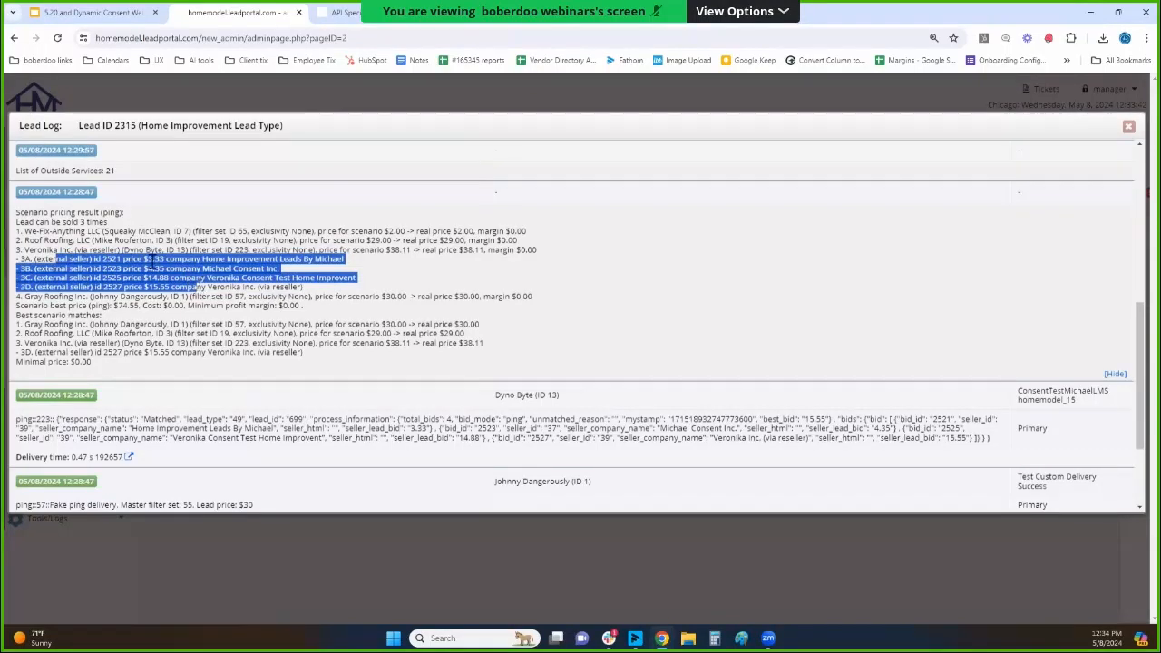
drag(63, 297, 396, 299)
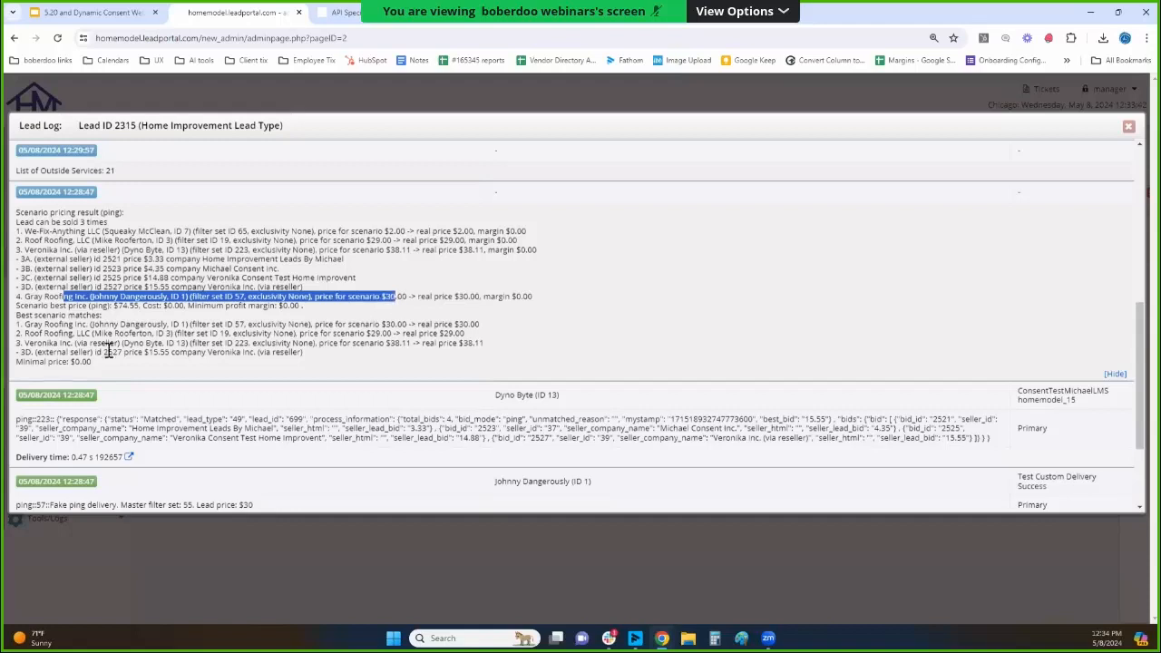
Highlight the "Best scenario matches" heading, the Gray Roofing price, the Roof Roofing line, and the 3D external seller match.
drag(17, 315, 100, 316)
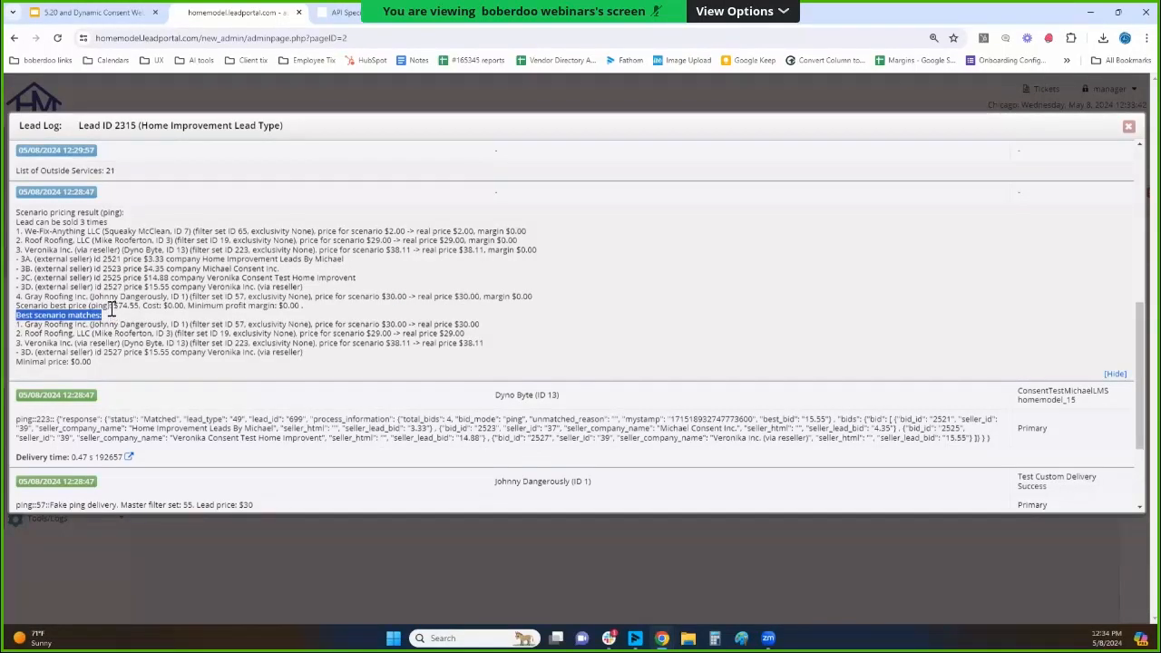
scroll(119, 302, down, 1)
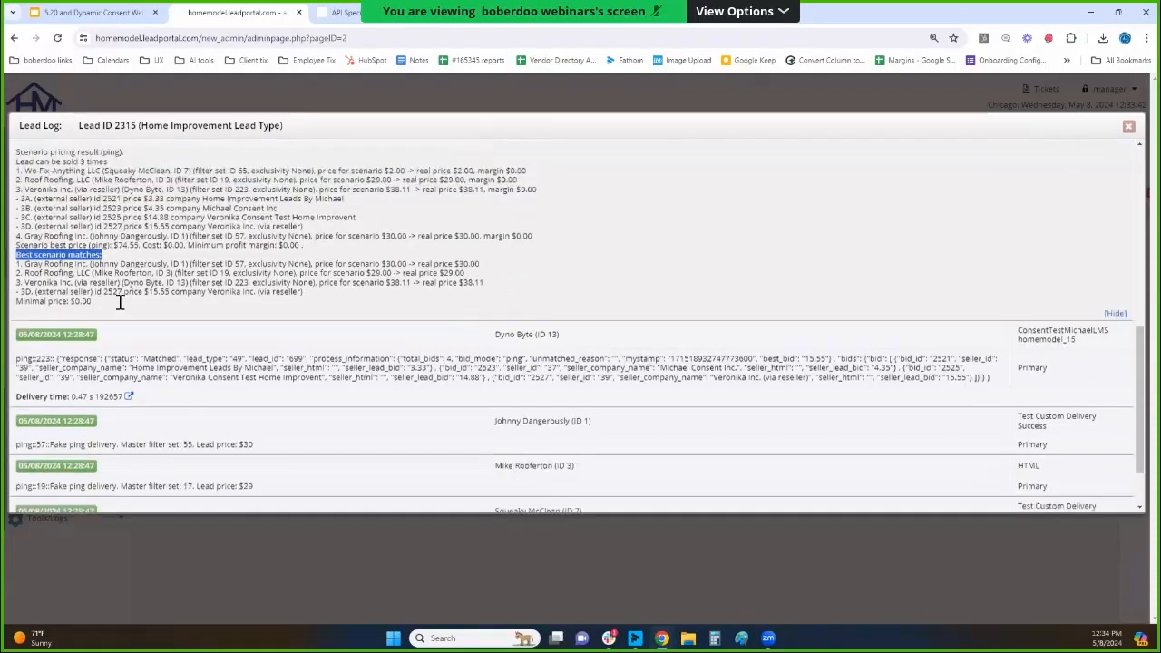
drag(46, 263, 153, 263)
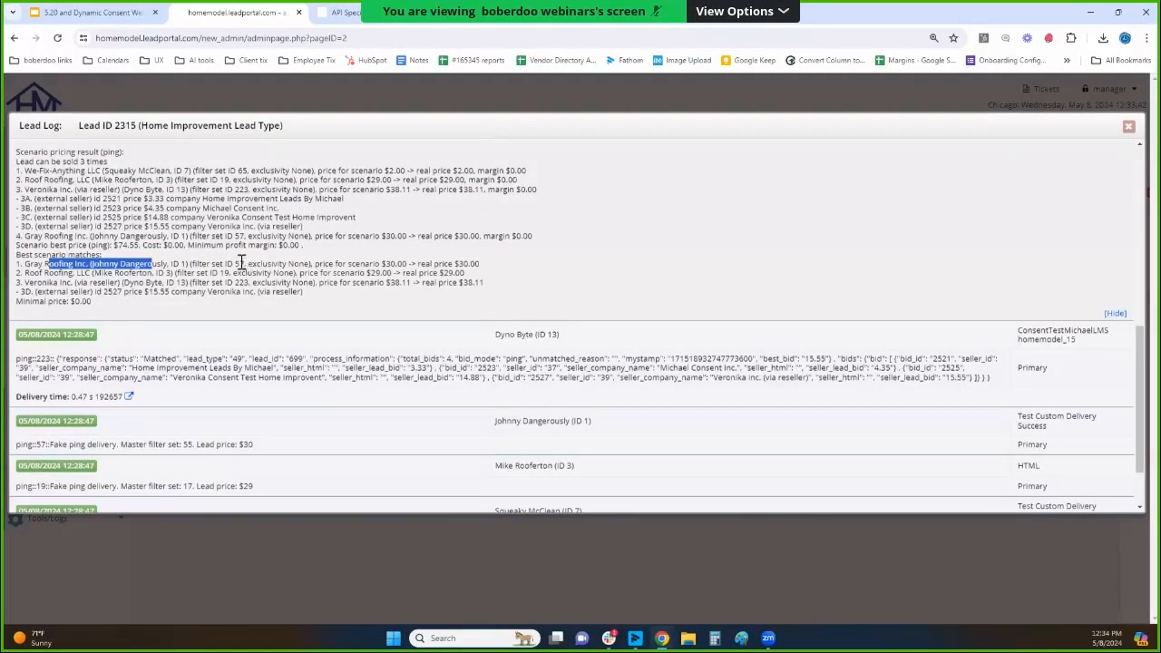
drag(410, 264, 386, 264)
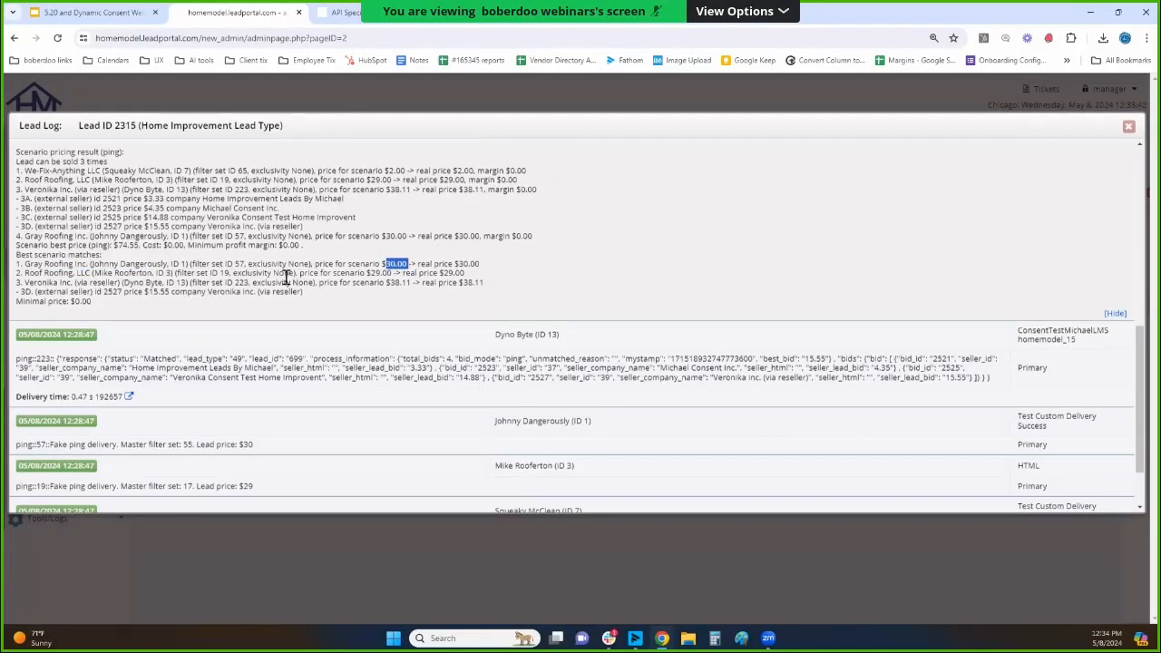
triple_click(378, 275)
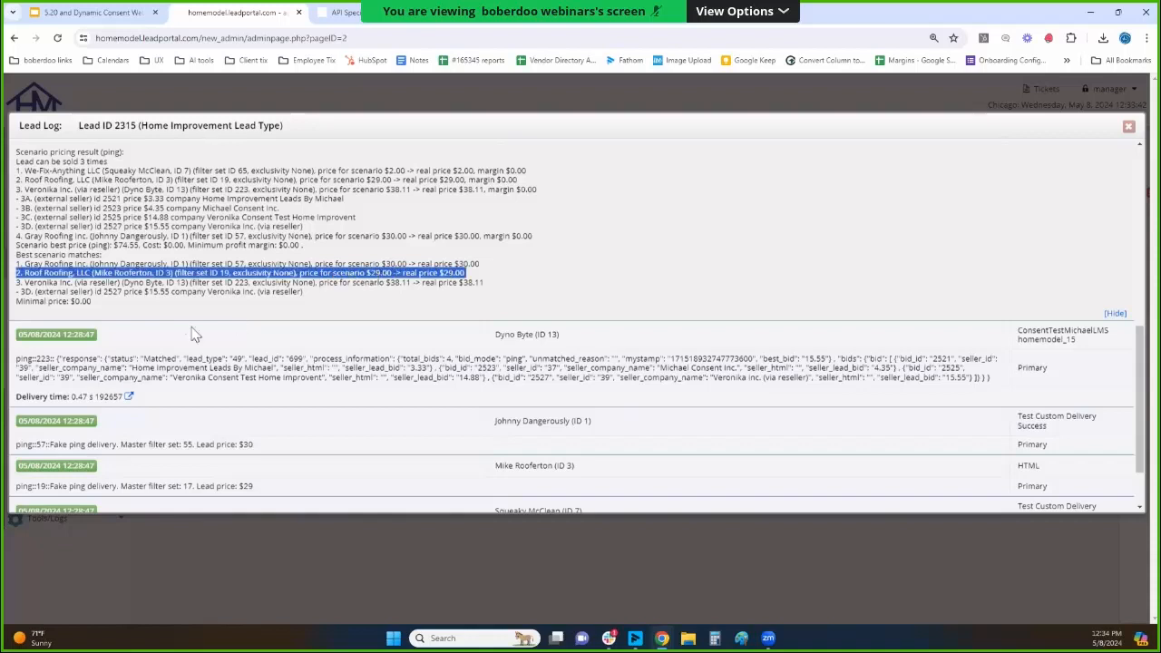
triple_click(169, 292)
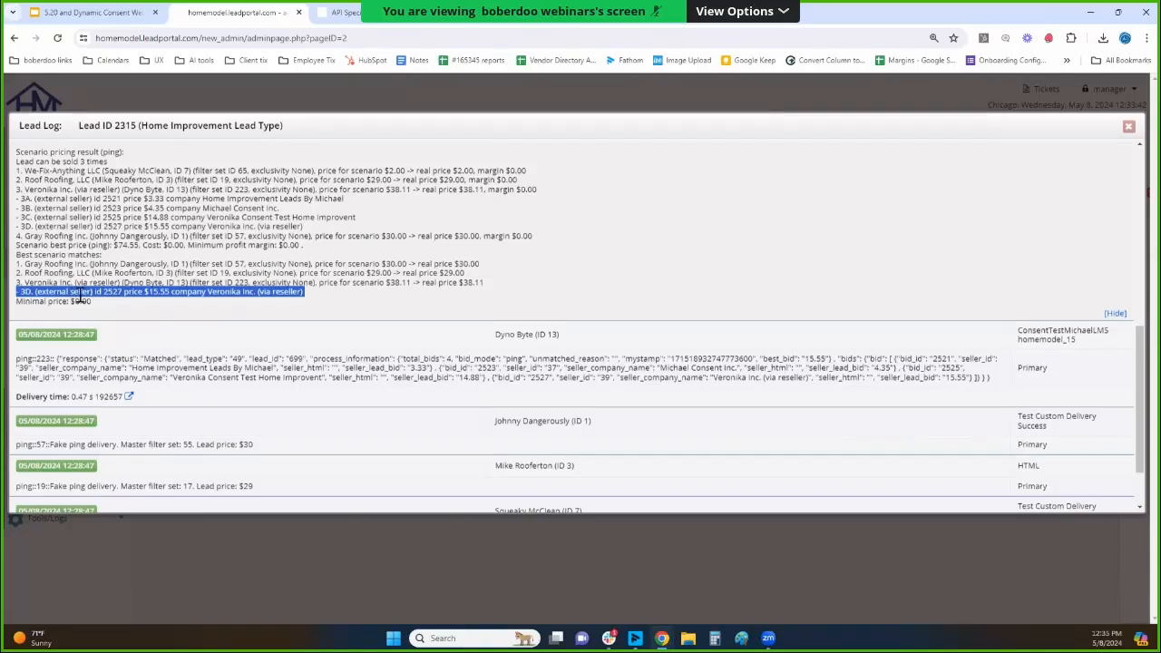
drag(91, 292, 41, 300)
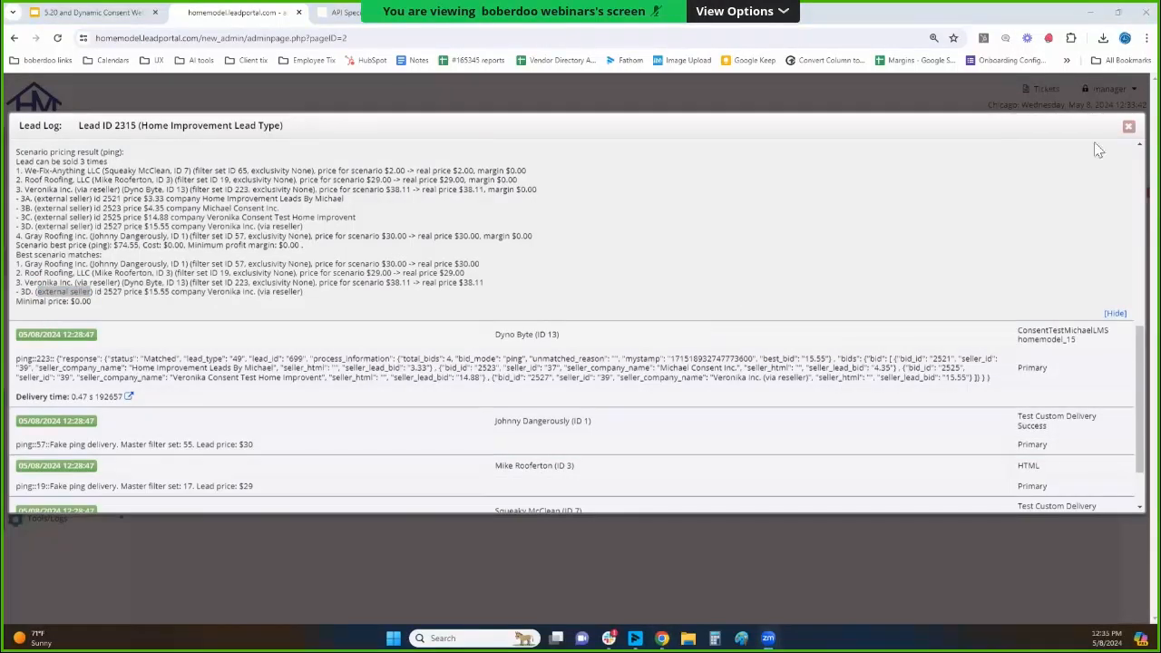
Close the lead log, switch to the "5.20 and Dynamic Consent Webinar" presentation in Google Slides, and present its agenda slide full screen.
click(1129, 126)
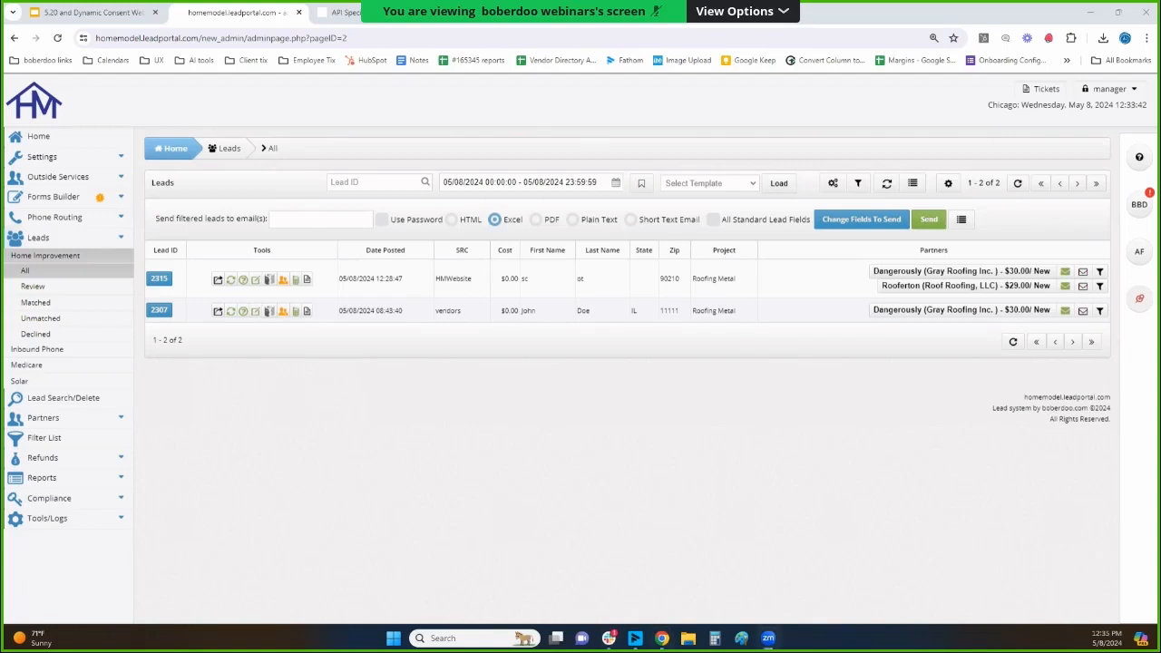
click(84, 13)
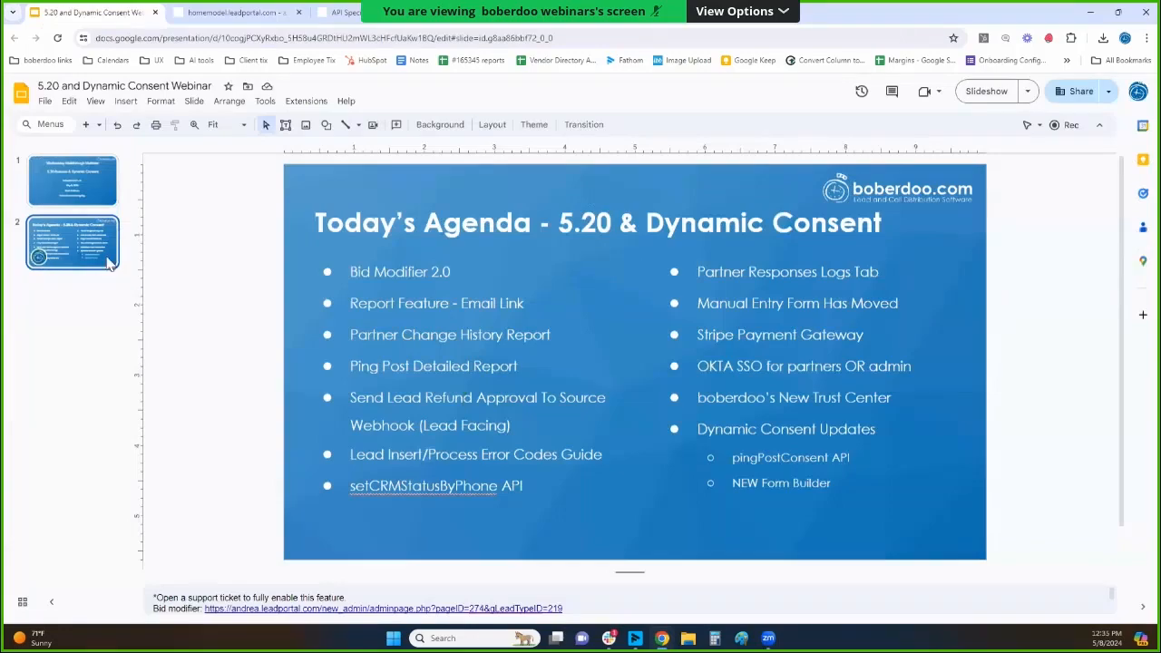
click(987, 95)
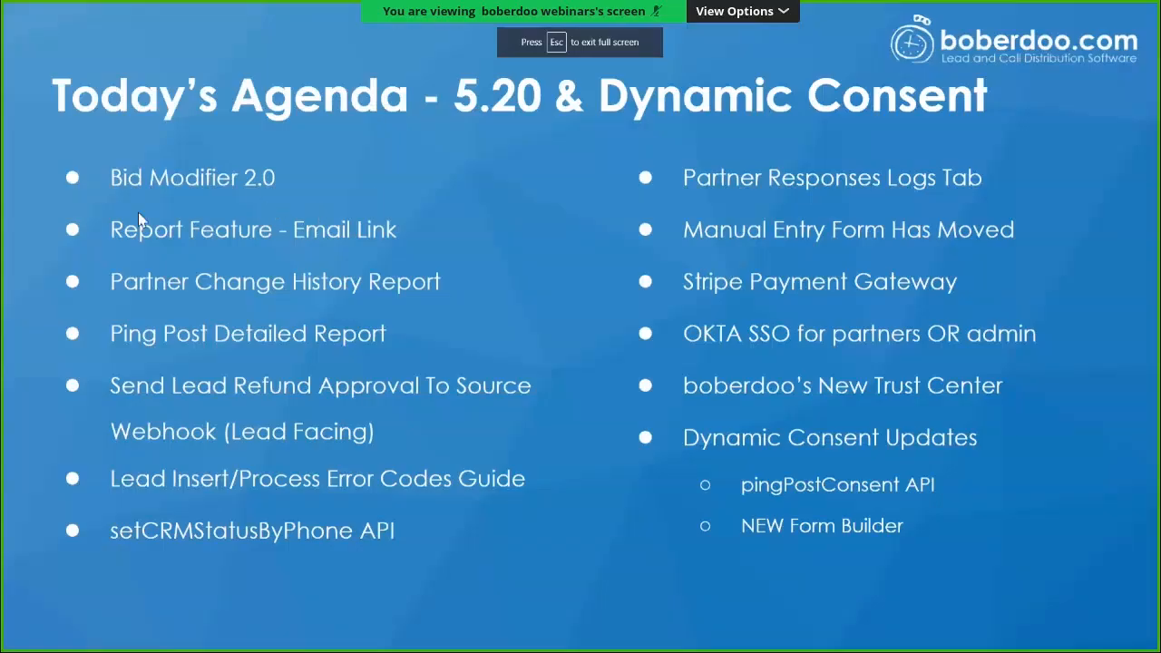